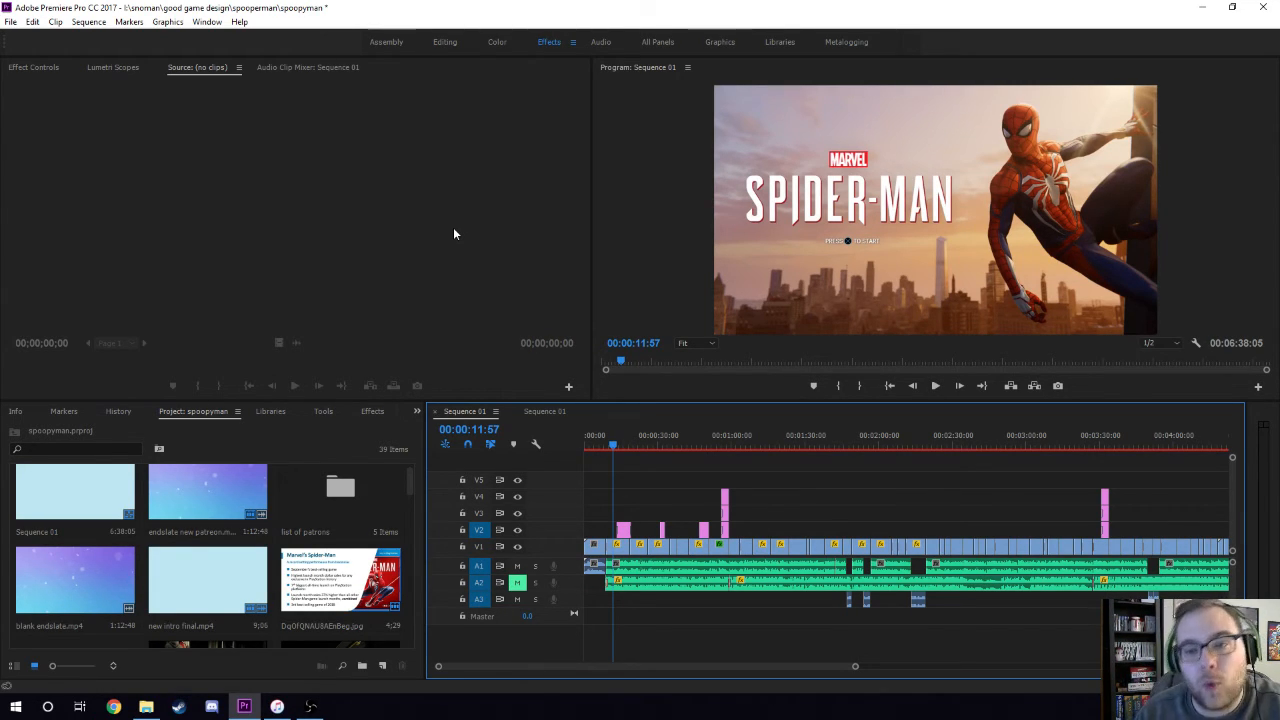
# Move the playhead to the DAILY ROUTINE title card, stopping at 00:00:58:24 in the sequence
pyautogui.hotkey('ctrl', 's')
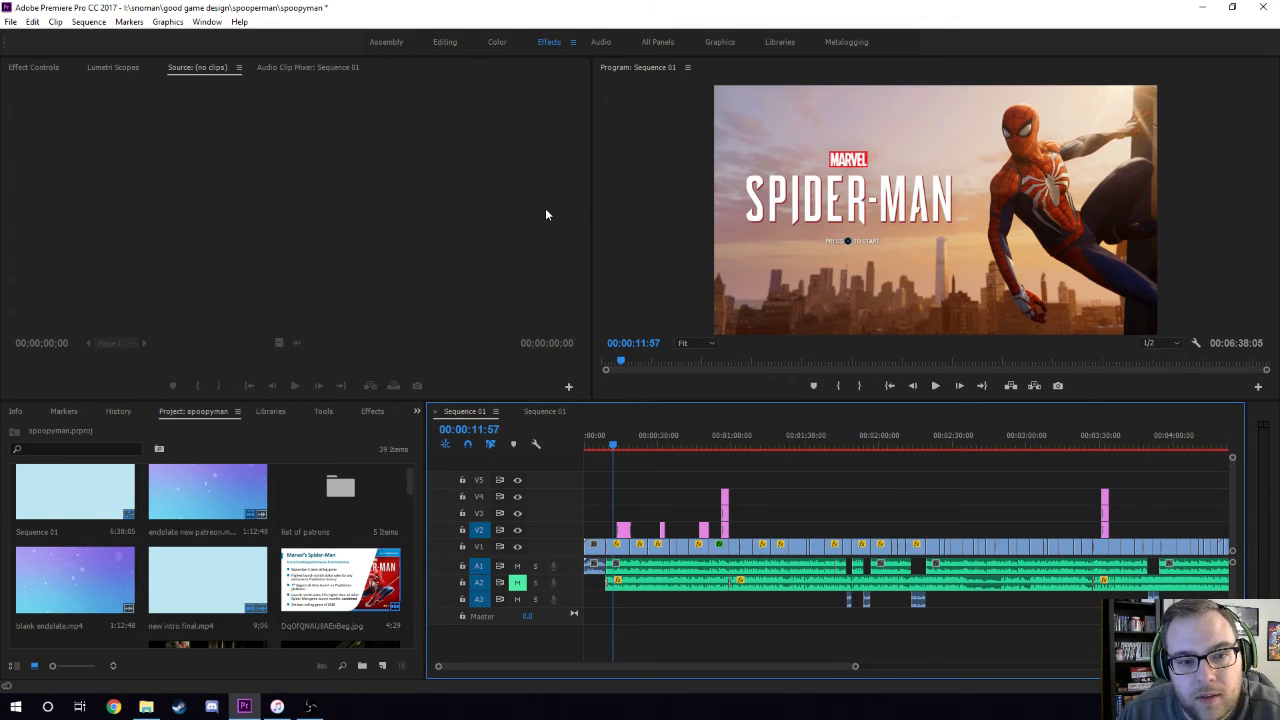
pyautogui.click(725, 440)
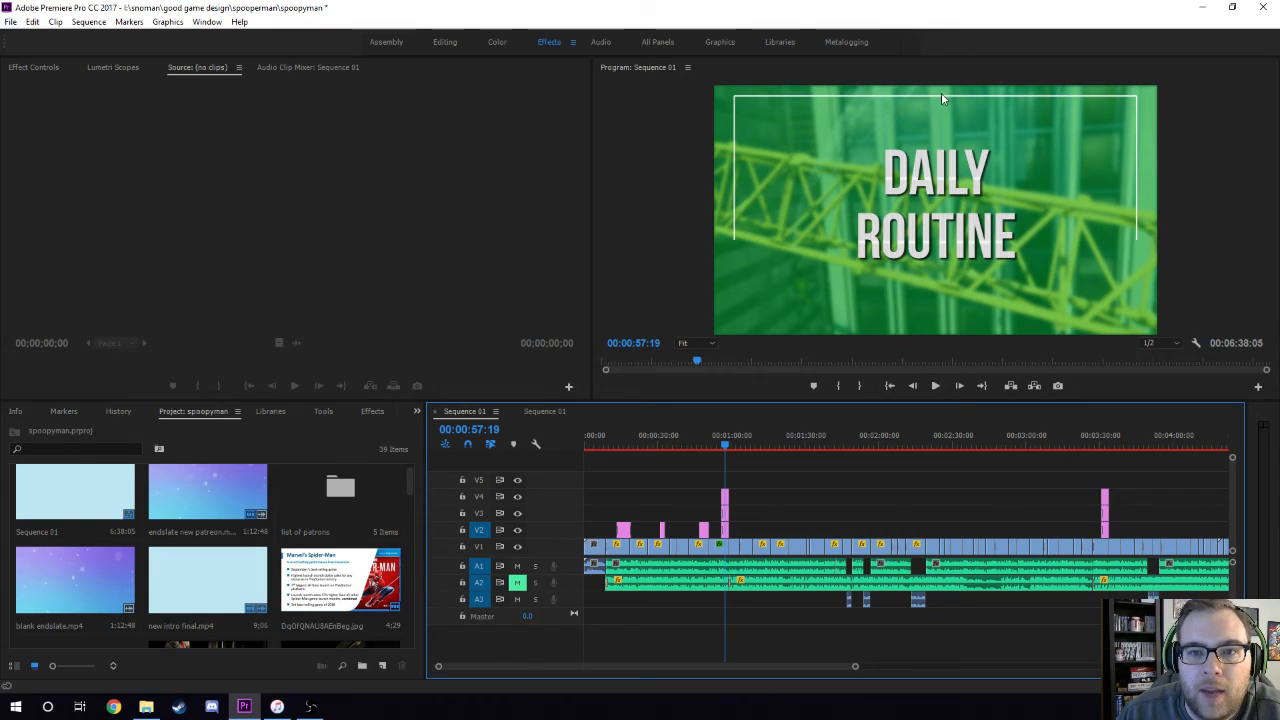
pyautogui.click(729, 446)
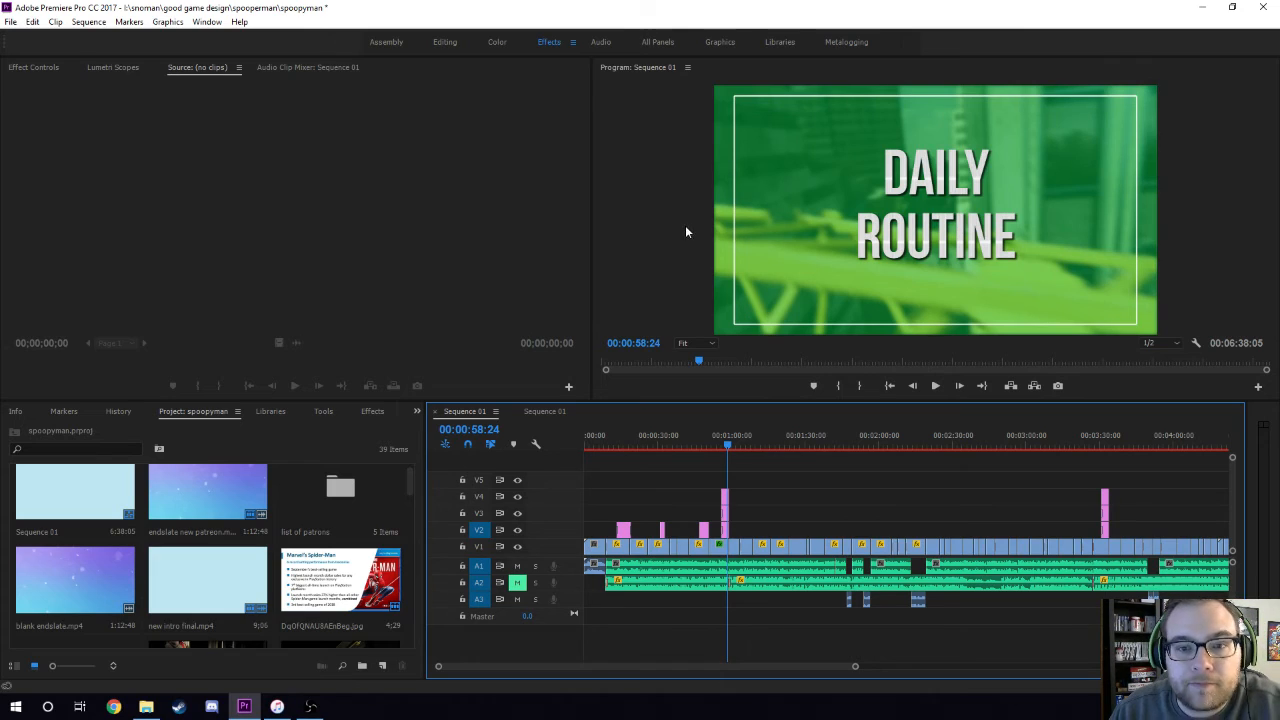
# Play back the FEEL LIKE SPIDER-MAN title section around the 30-second mark of the sequence
pyautogui.click(623, 435)
pyautogui.click(661, 440)
pyautogui.click(662, 441)
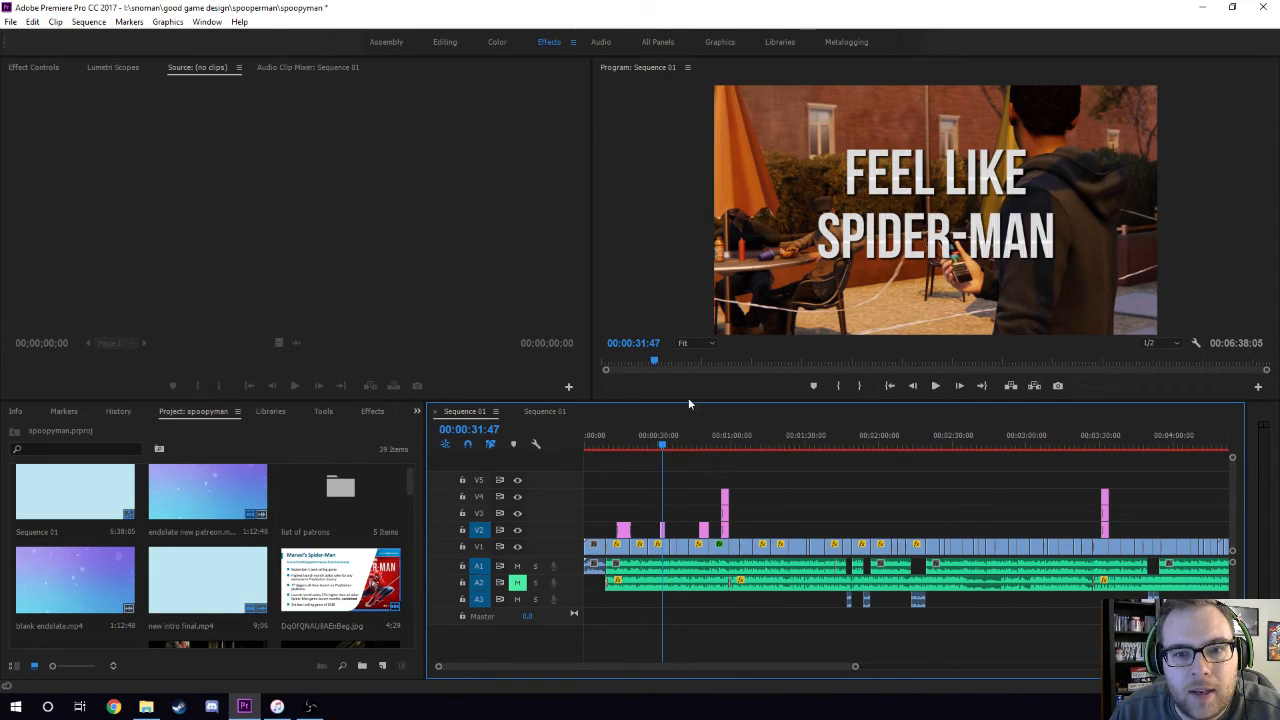
pyautogui.click(664, 446)
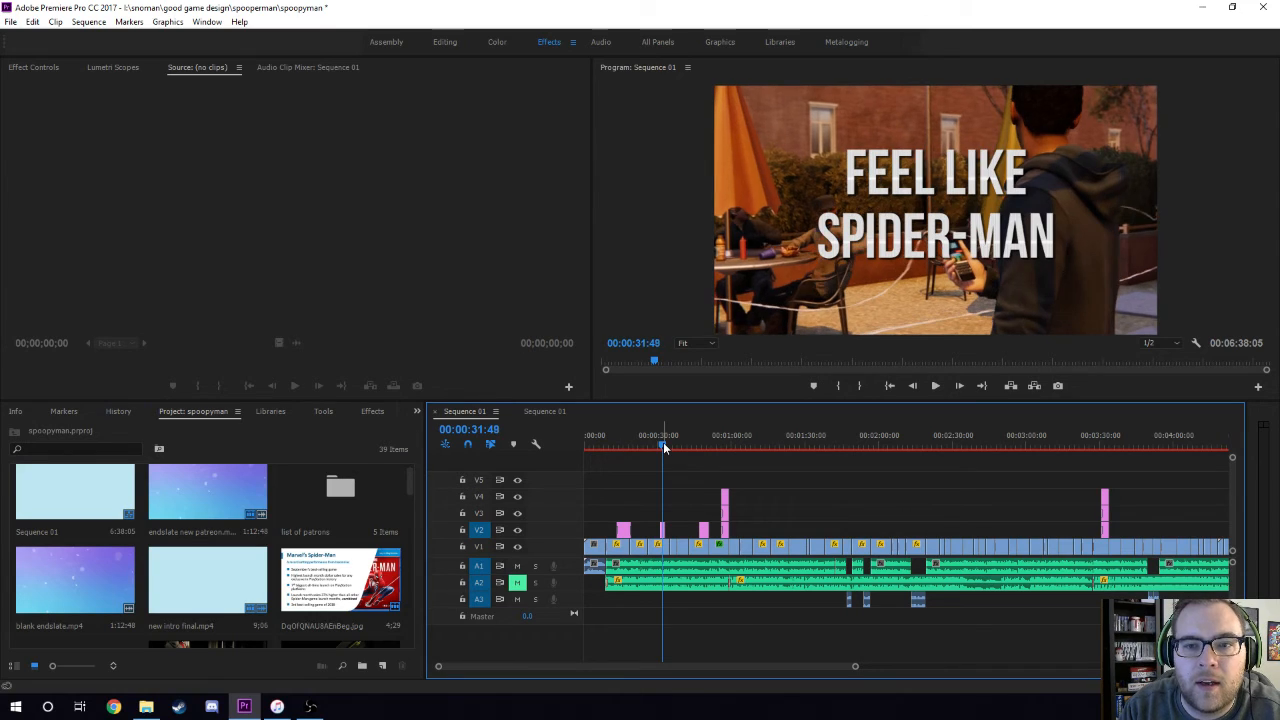
pyautogui.press('space')
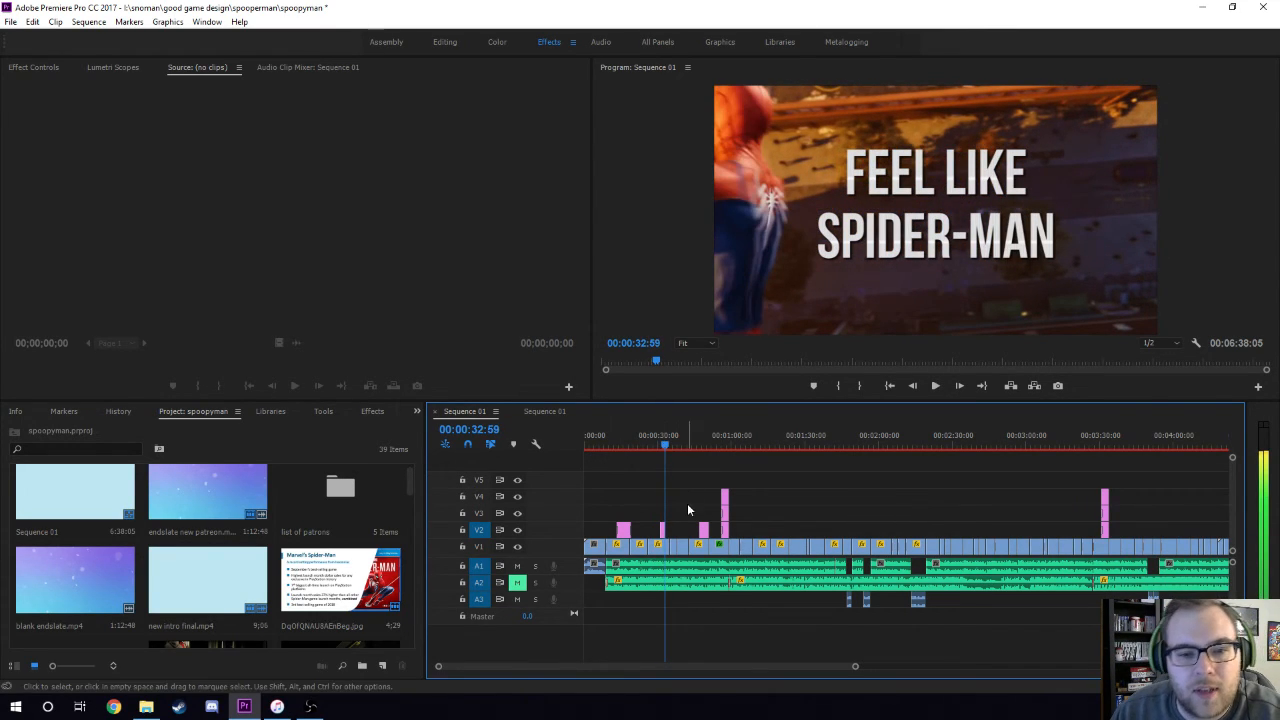
pyautogui.press('space')
pyautogui.click(659, 444)
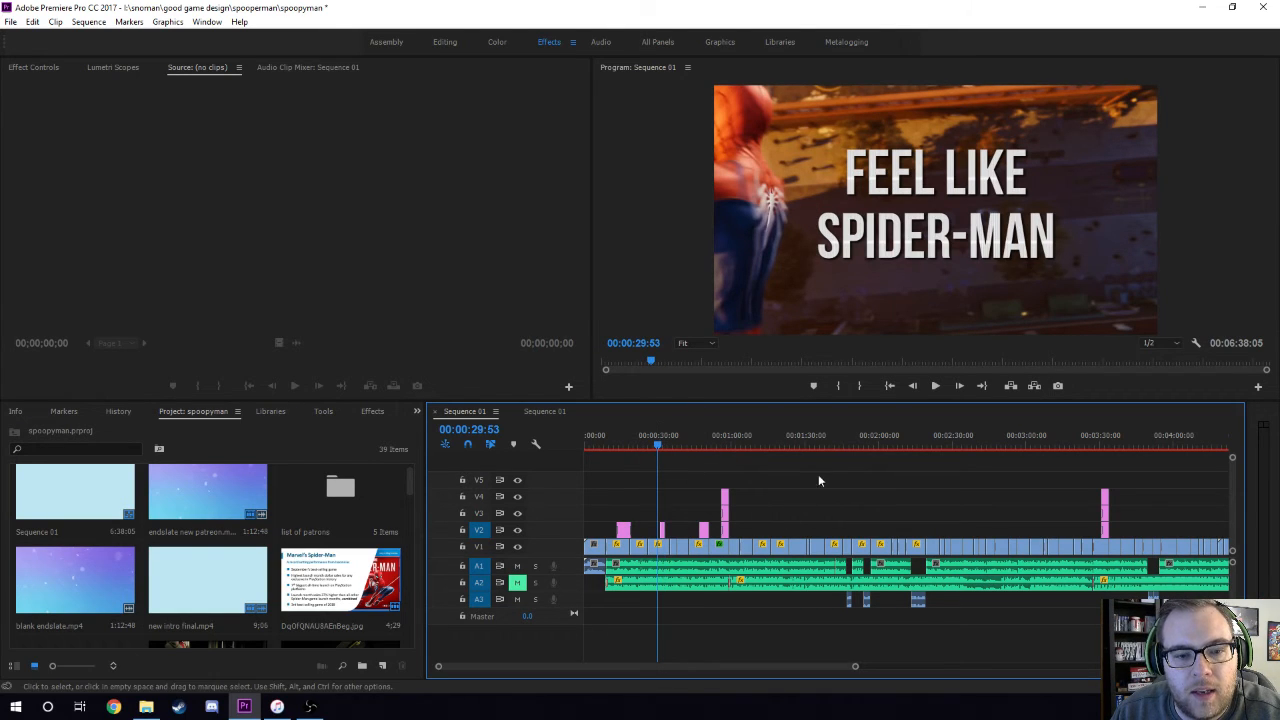
pyautogui.press('space')
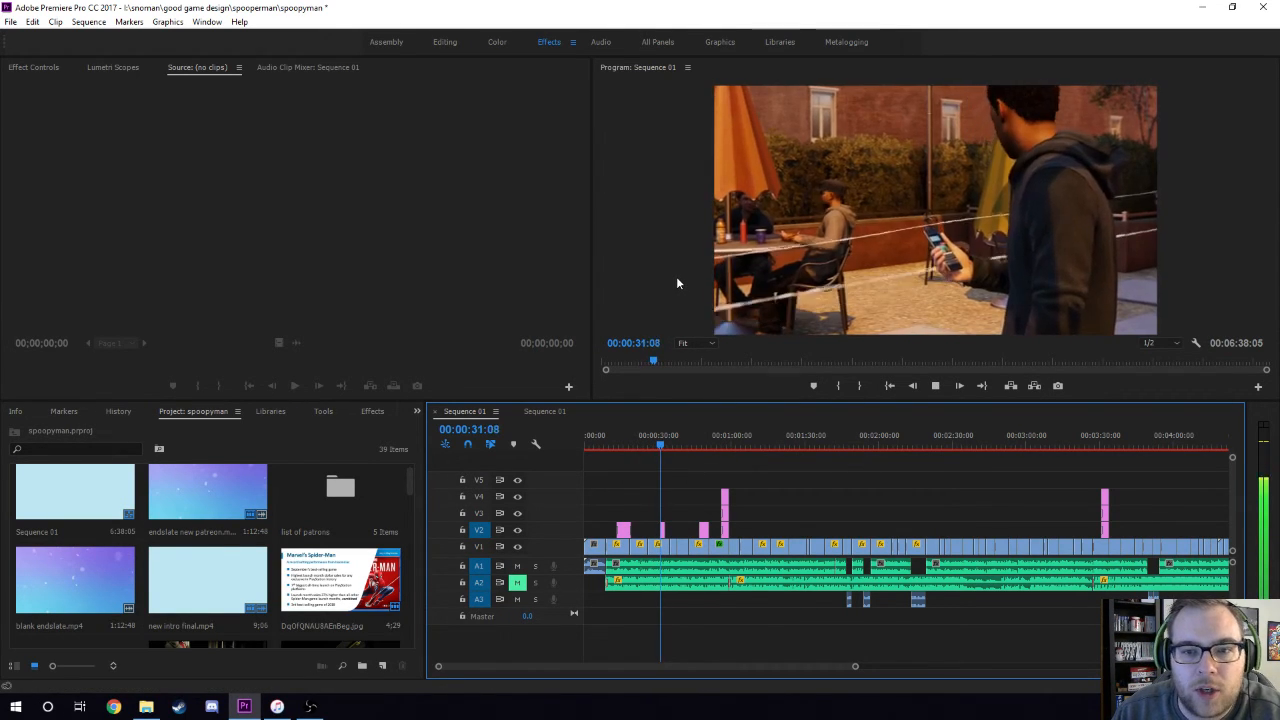
pyautogui.press('space')
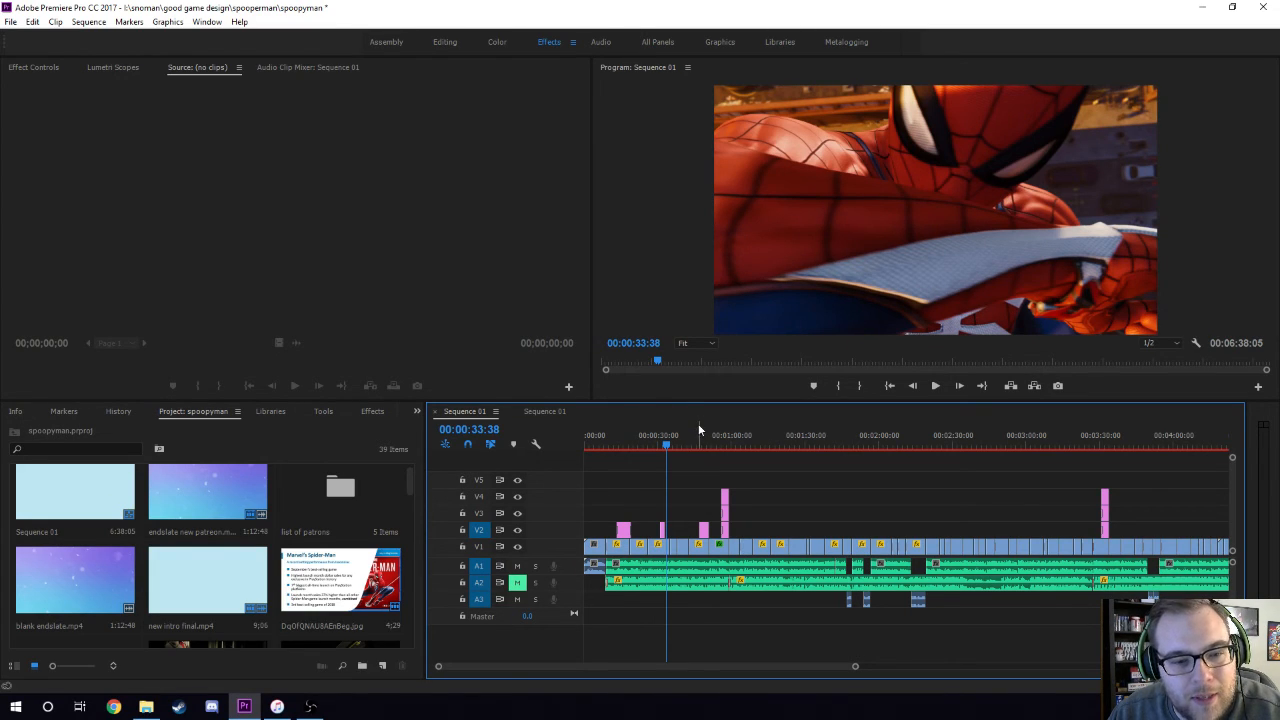
# Return the playhead to 00:00:57:19 and open the DAILY ROUTINE title from the project for editing
pyautogui.click(726, 440)
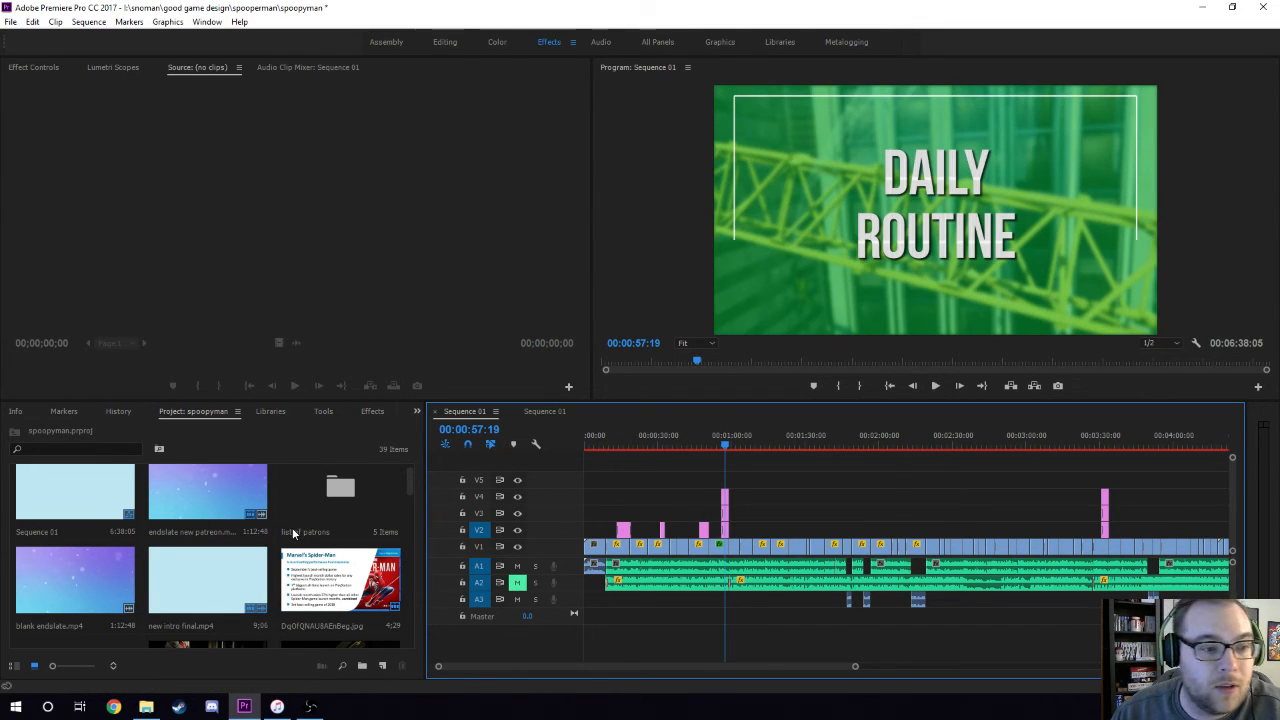
pyautogui.scroll(-10, 292, 527)
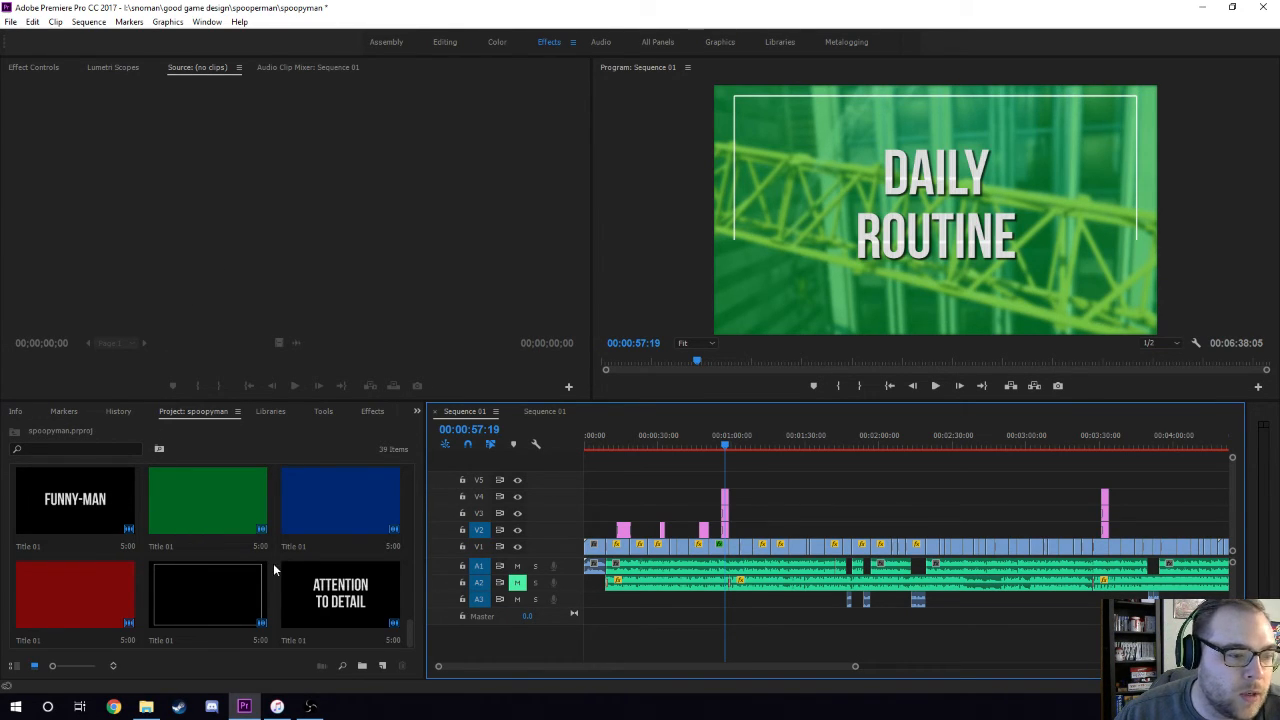
pyautogui.scroll(2, 180, 540)
pyautogui.scroll(-1, 156, 547)
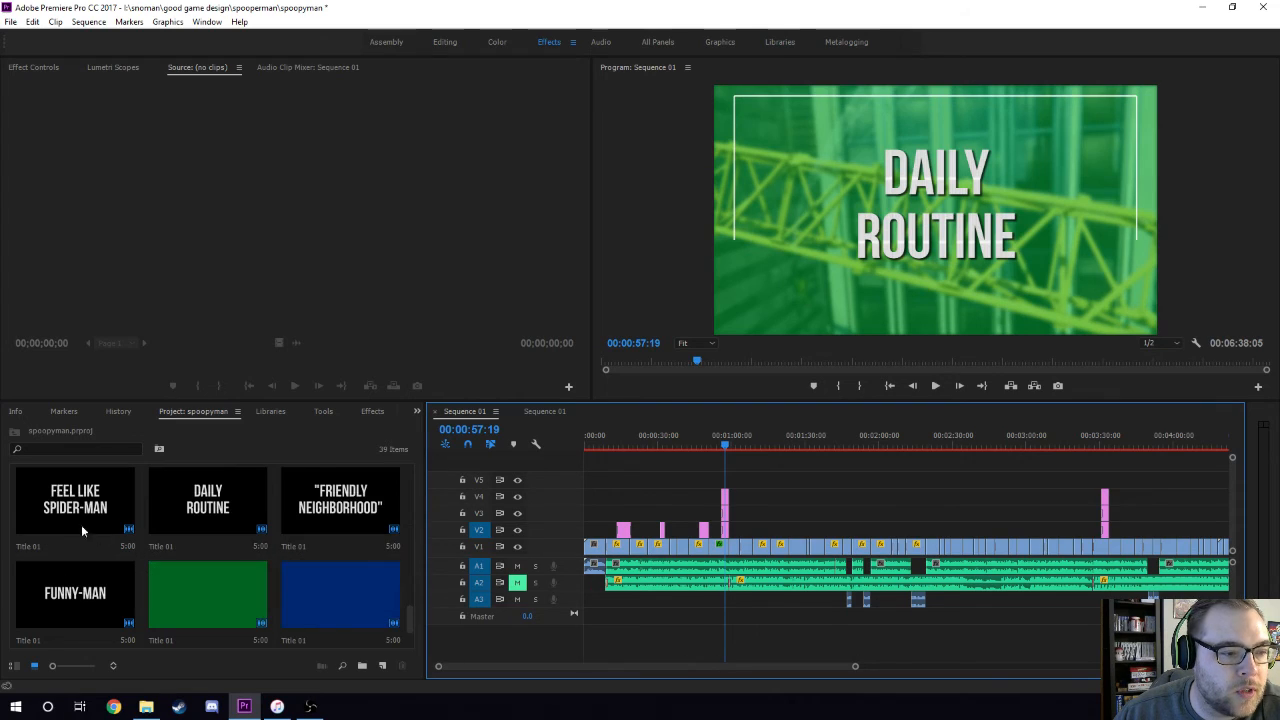
pyautogui.click(220, 495)
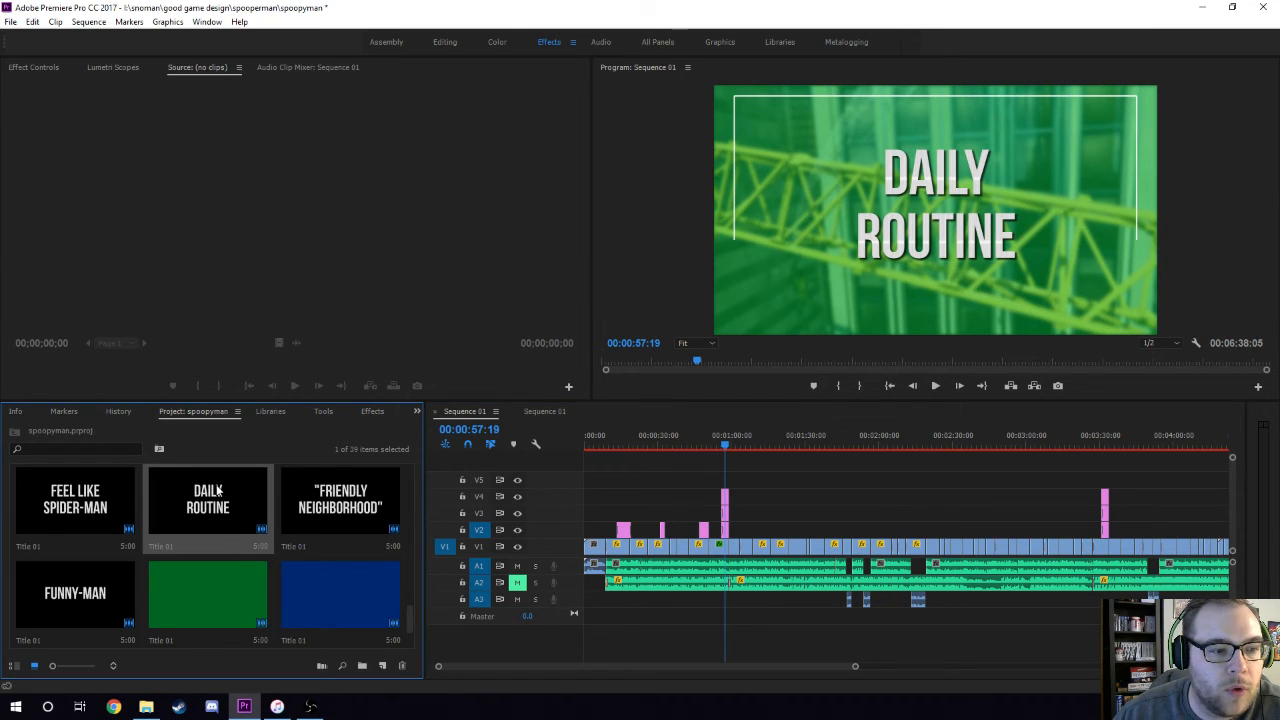
pyautogui.doubleClick(218, 490)
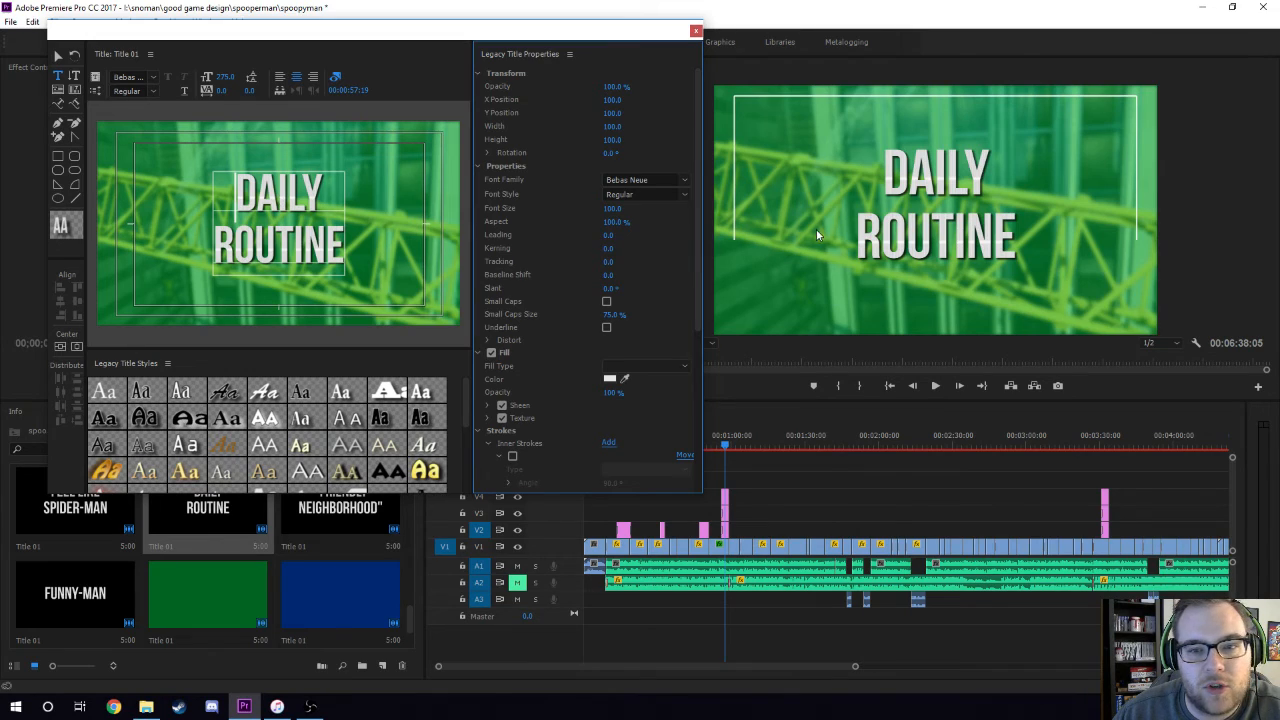
# Switch the title text's Texture and Sheen fills off and back on to compare them, then open the texture image chooser and leave it
pyautogui.click(490, 419)
pyautogui.scroll(-2, 587, 416)
pyautogui.scroll(-1, 580, 401)
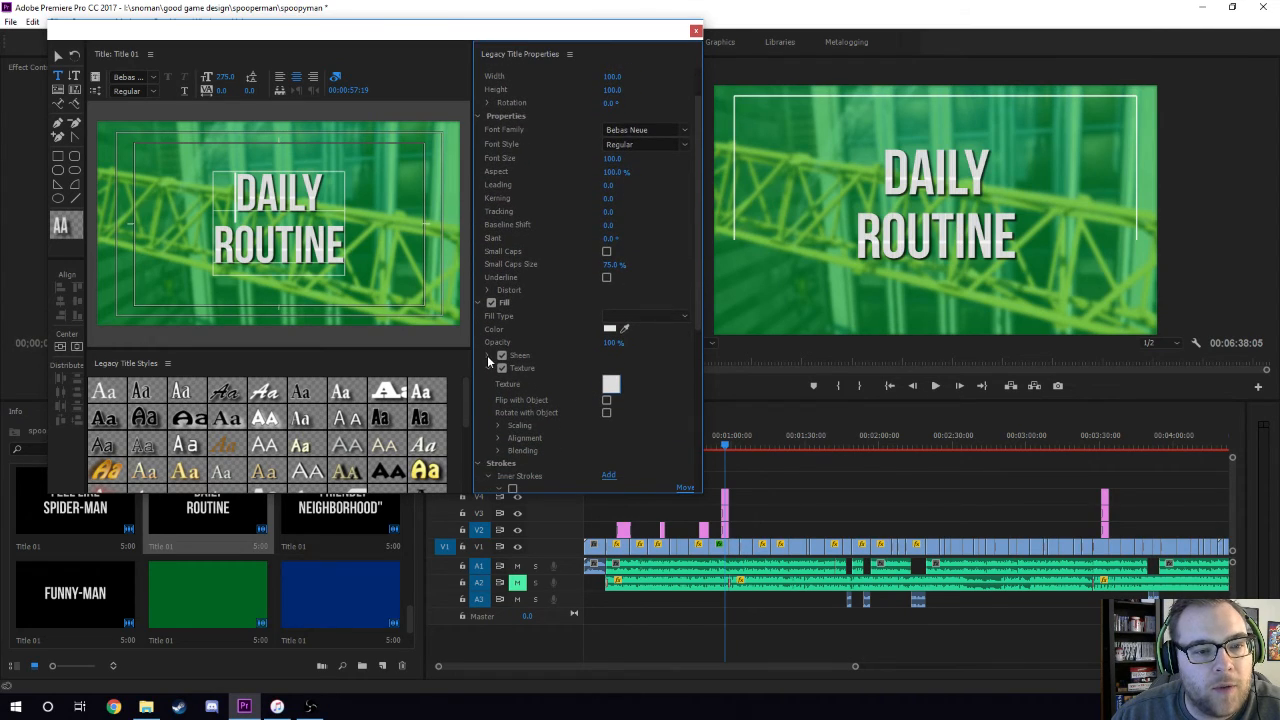
pyautogui.click(502, 368)
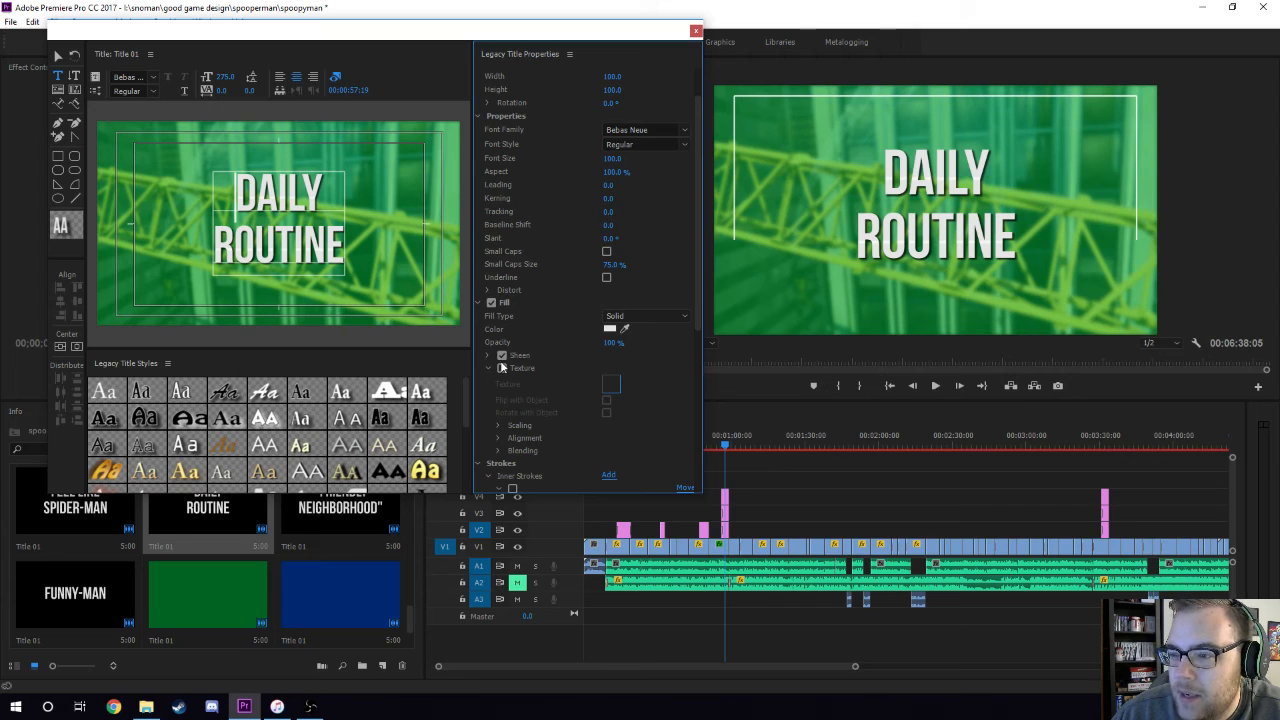
pyautogui.click(502, 368)
pyautogui.click(502, 368)
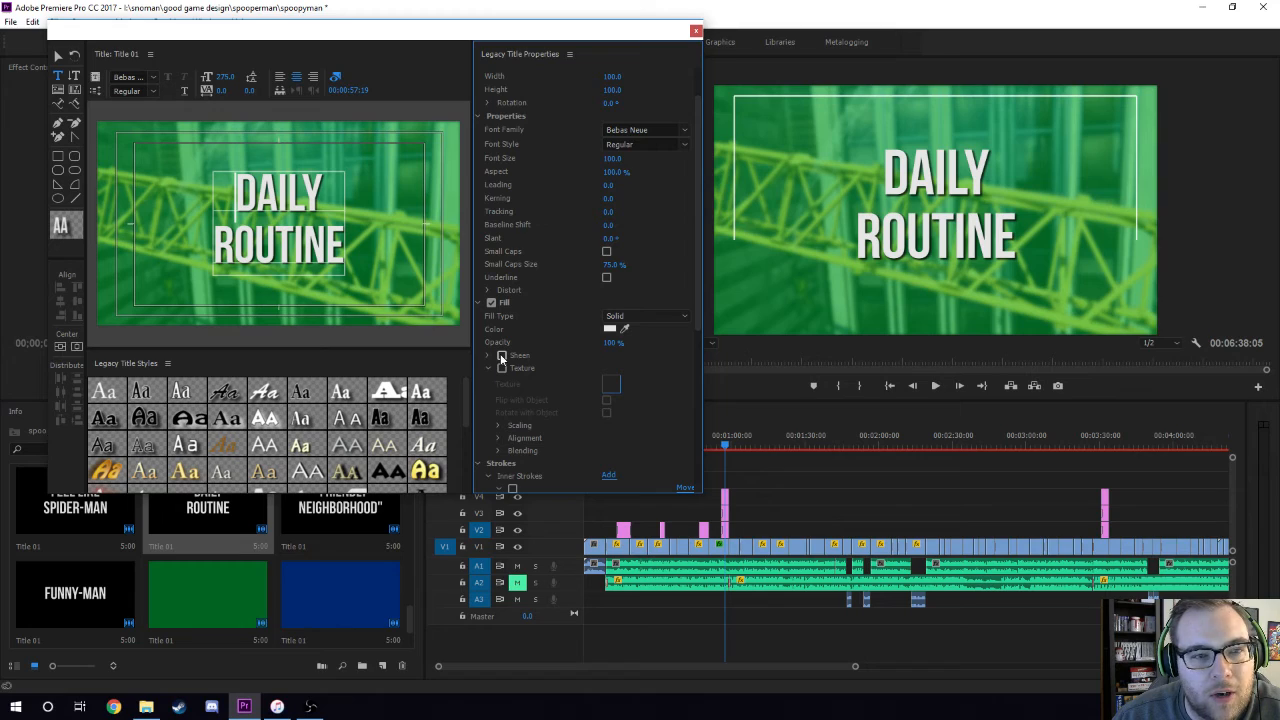
pyautogui.click(502, 368)
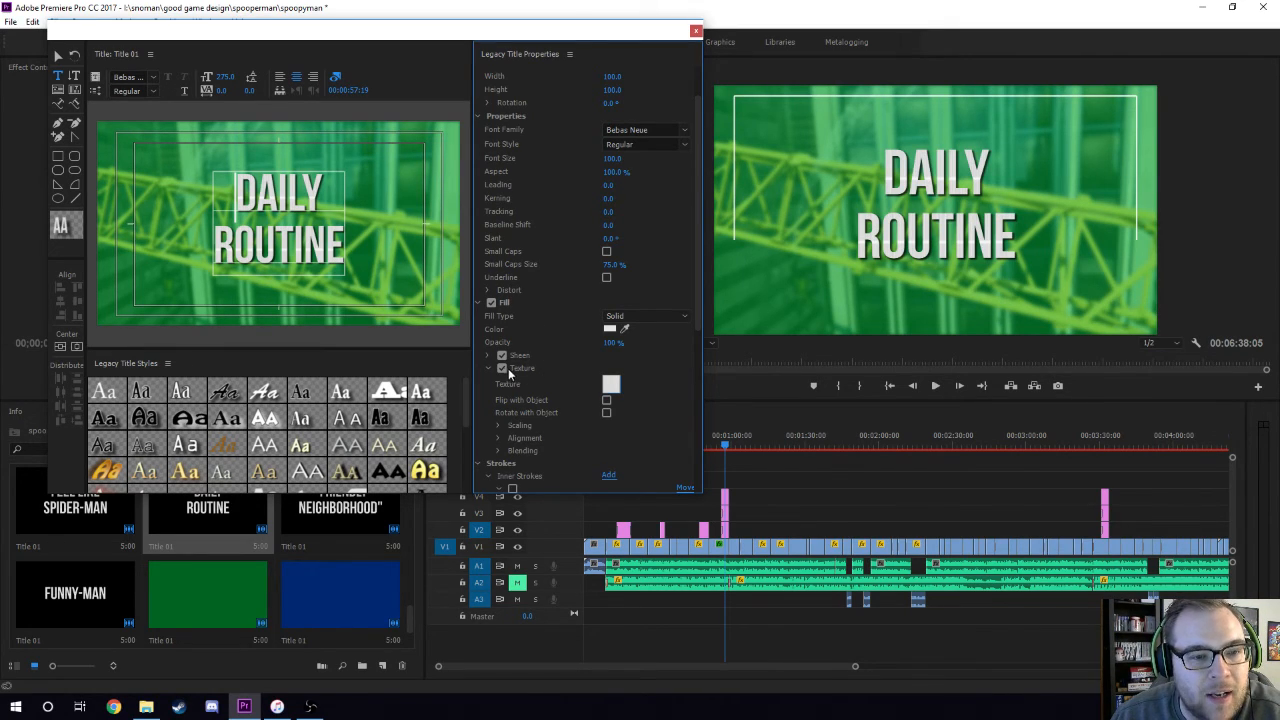
pyautogui.click(612, 388)
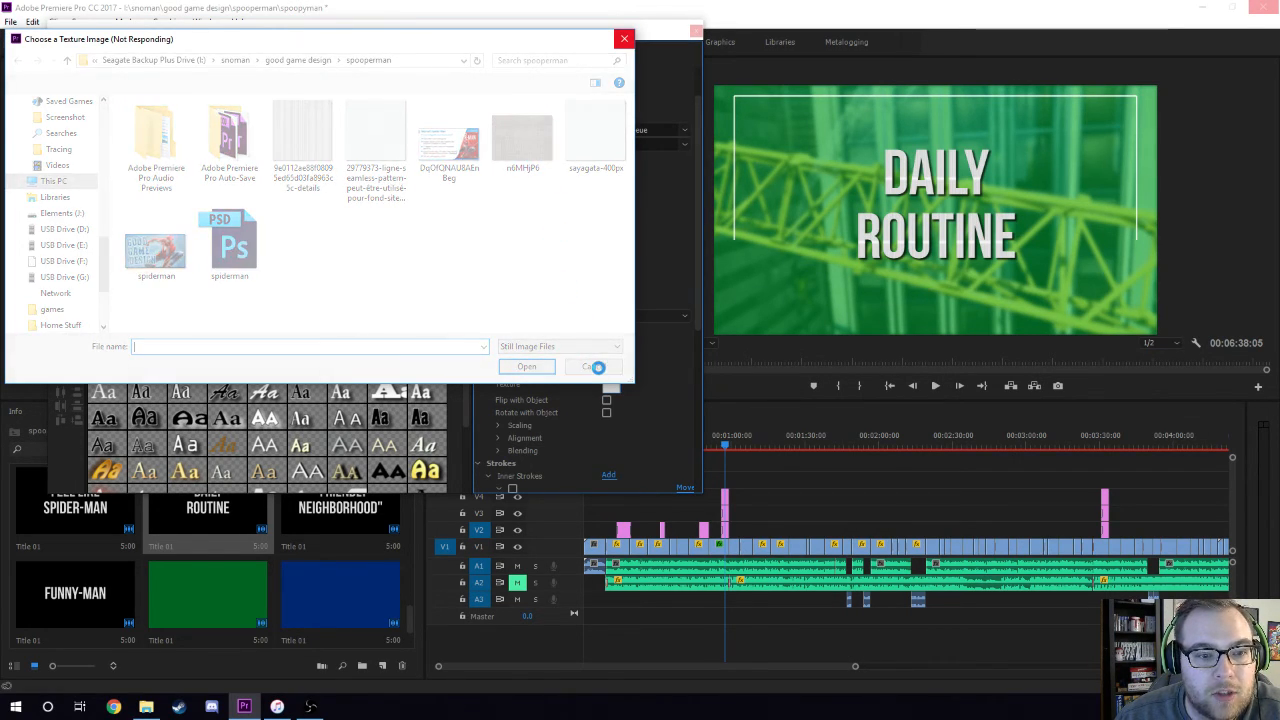
pyautogui.click(627, 34)
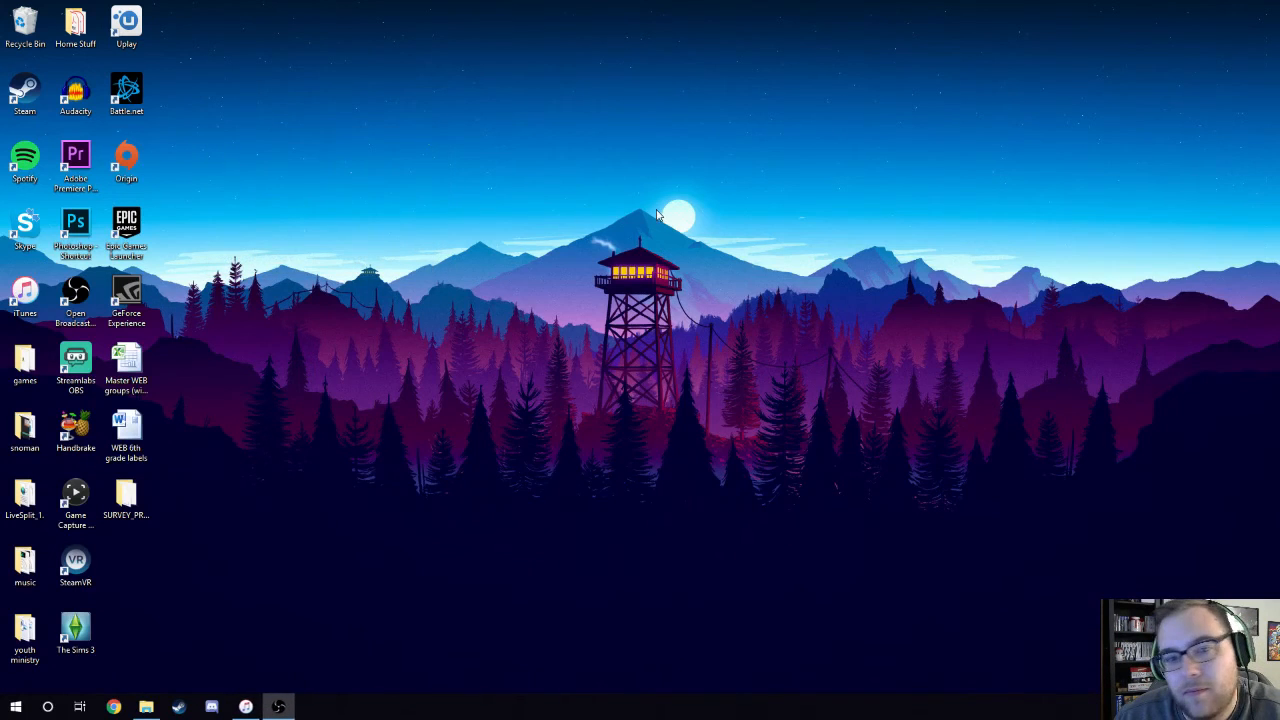
# Relaunch Adobe Premiere Pro and open the recent project spoopyman
pyautogui.doubleClick(79, 142)
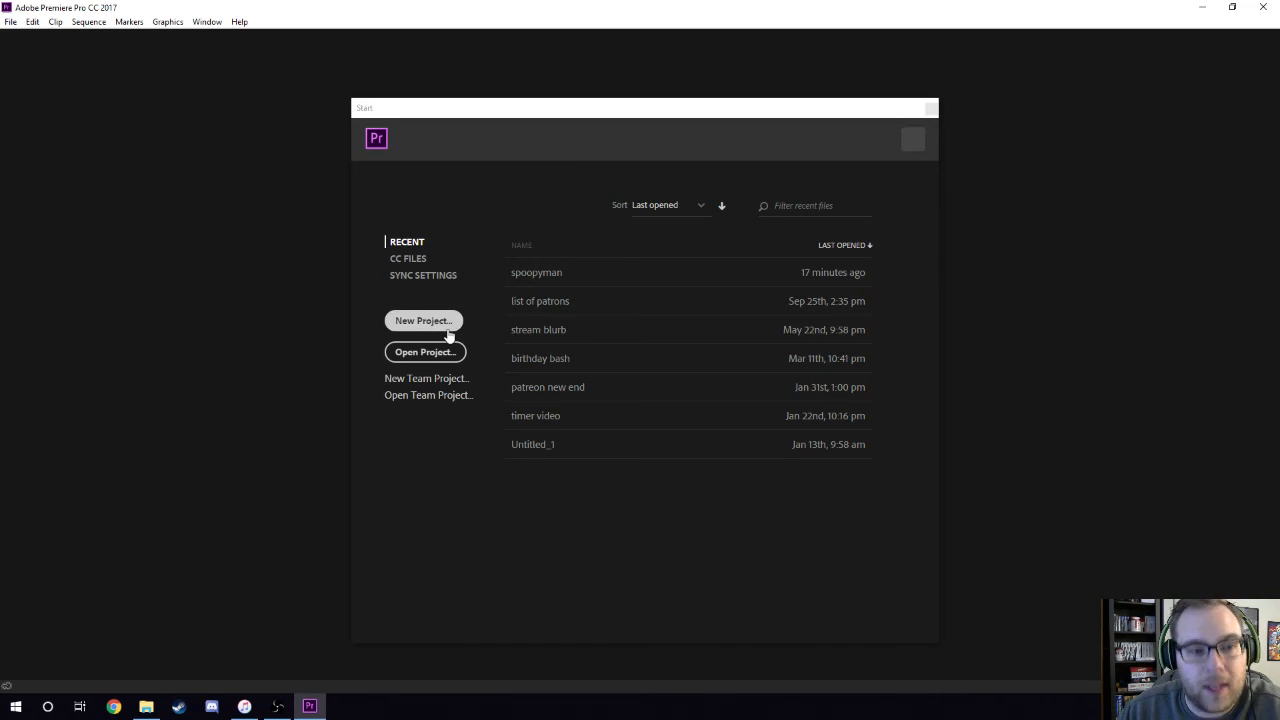
pyautogui.click(551, 268)
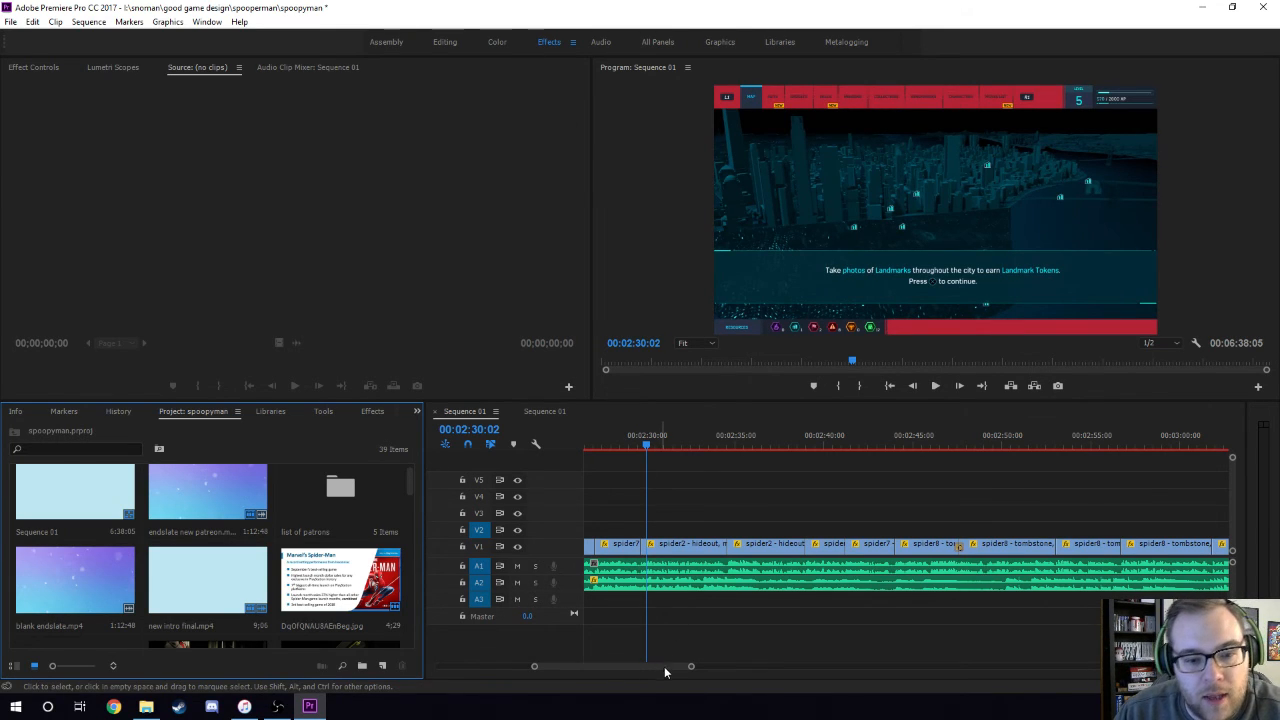
# Move the playhead to 00:00:57:34, inspect the DAILY ROUTINE title's Texture fill settings in the title editor, and close it
pyautogui.scroll(-2, 668, 668)
pyautogui.scroll(-3, 668, 668)
pyautogui.click(787, 437)
pyautogui.scroll(-5, 192, 573)
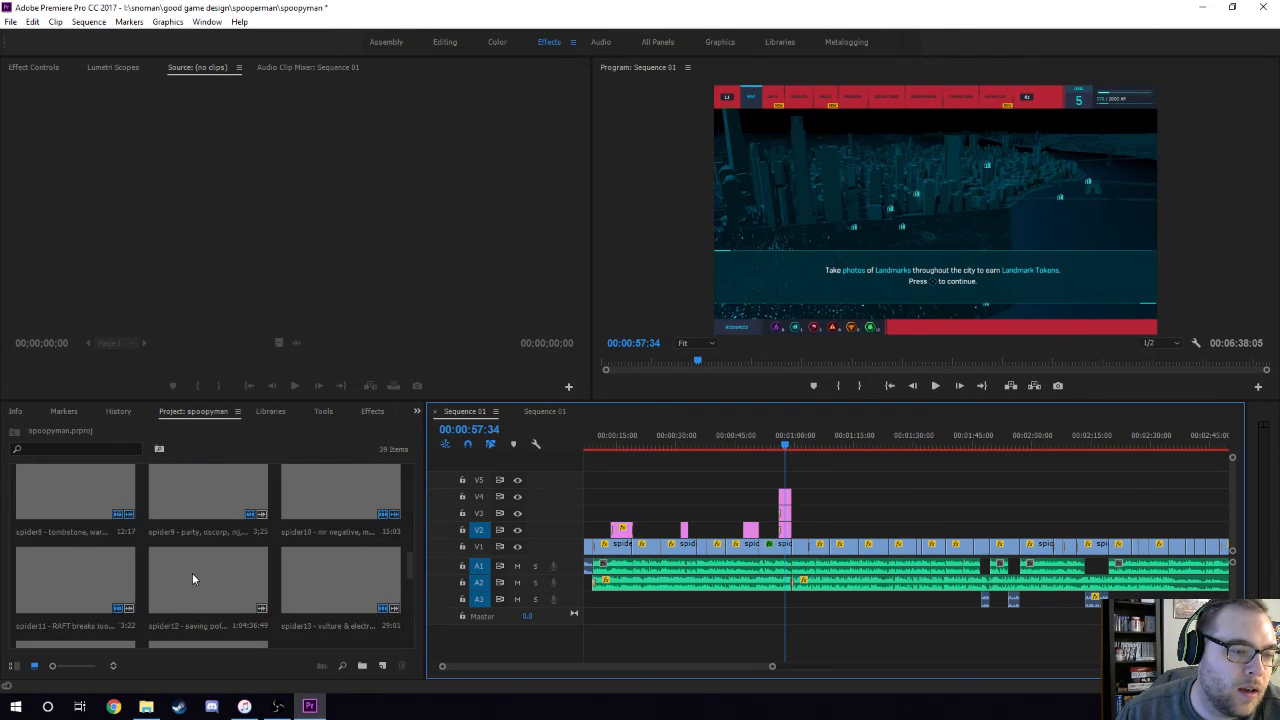
pyautogui.scroll(2, 220, 543)
pyautogui.doubleClick(222, 510)
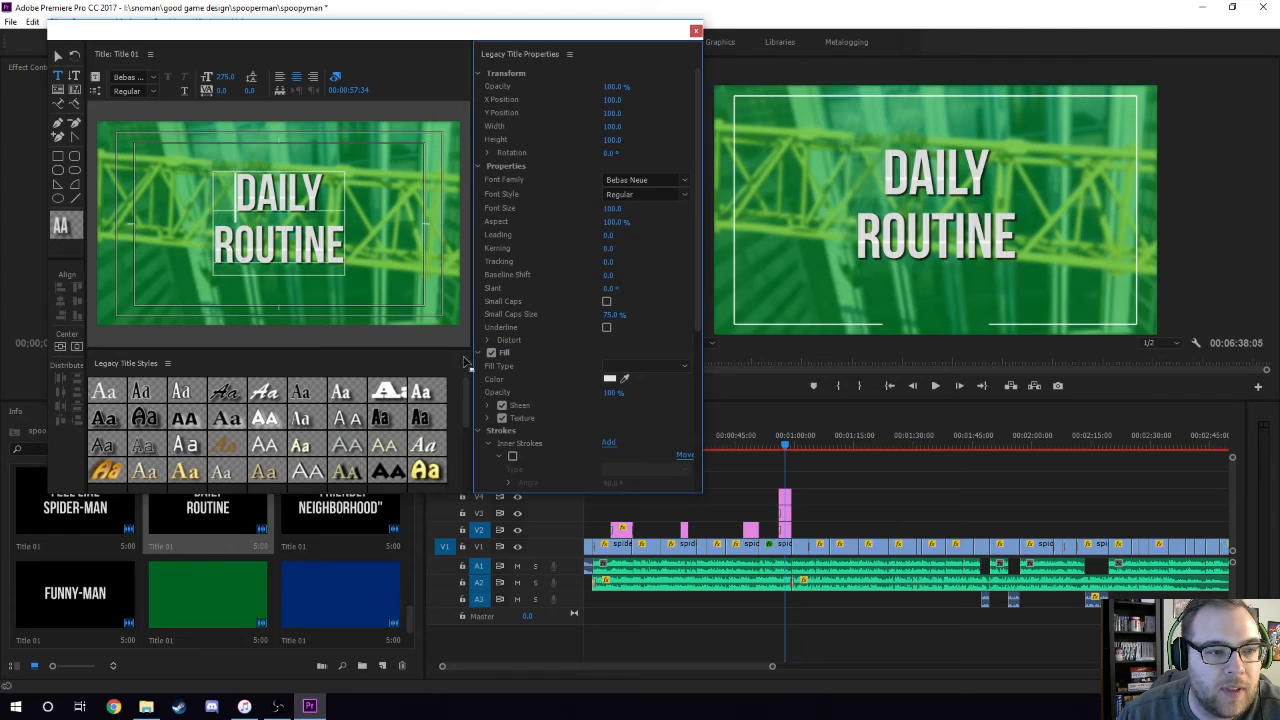
pyautogui.click(488, 418)
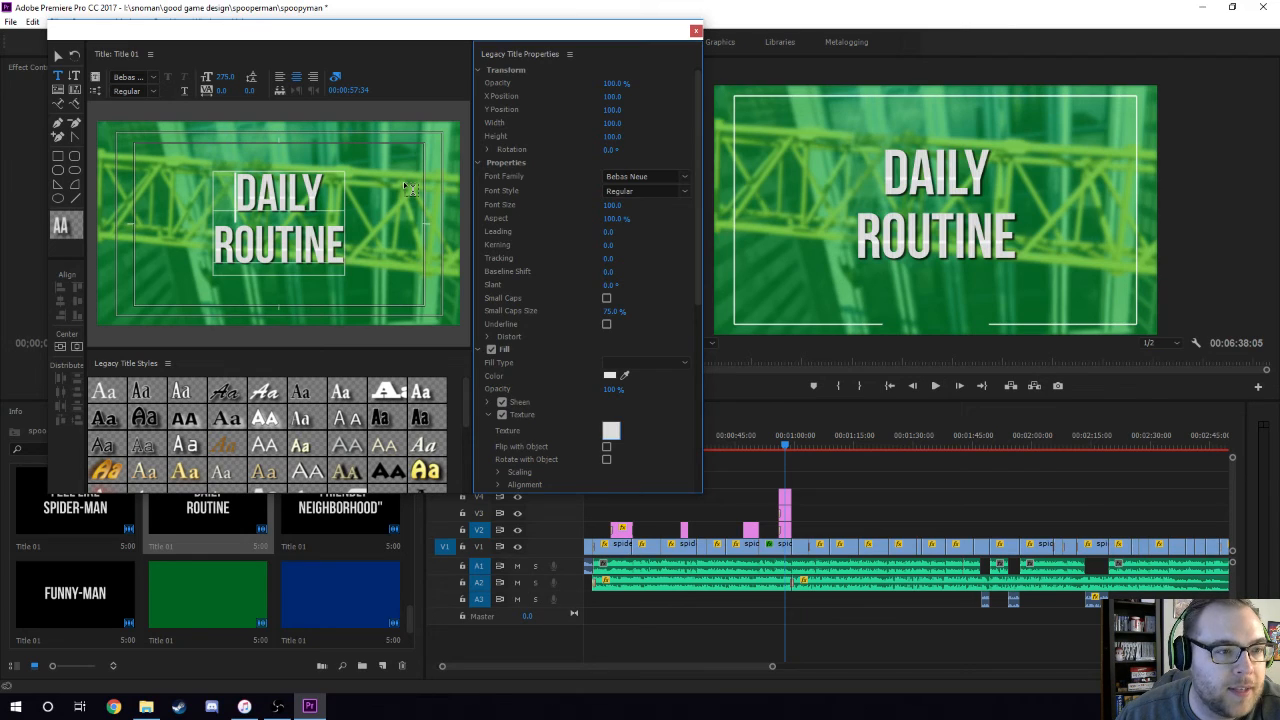
pyautogui.click(696, 32)
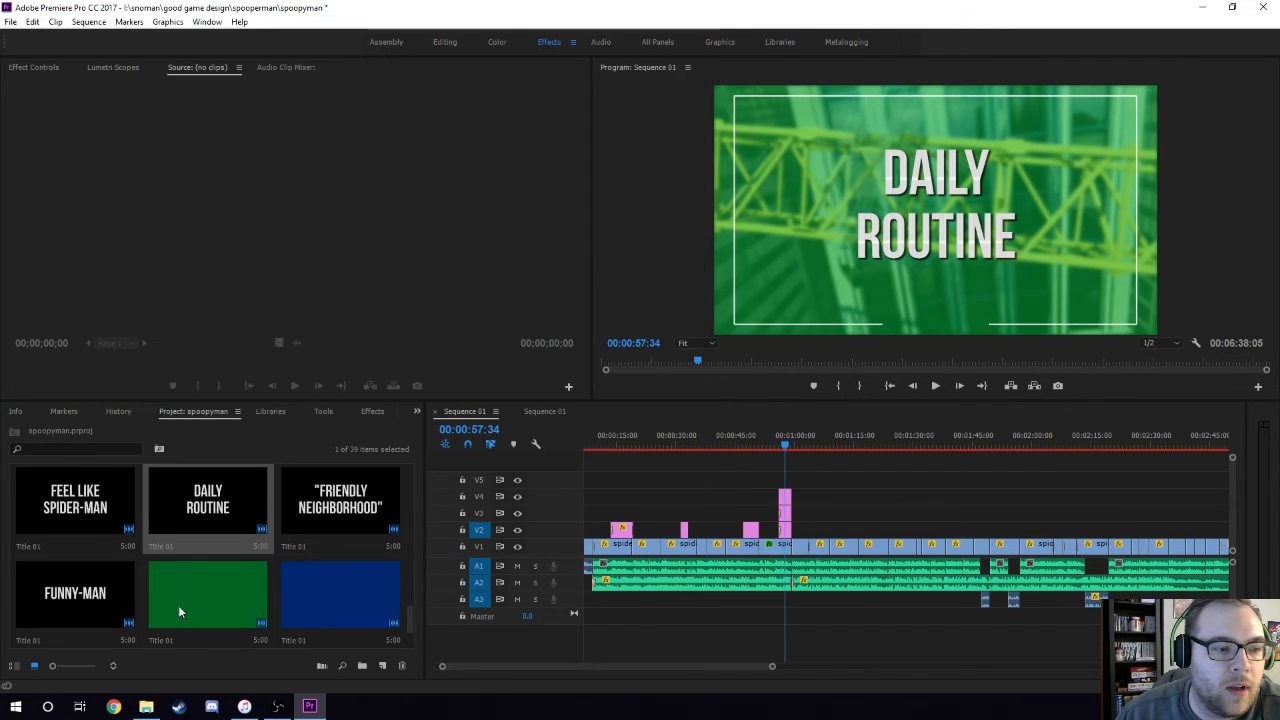
# Open the green background title to examine its fill color and opacity settings, and close it
pyautogui.scroll(-2, 204, 538)
pyautogui.scroll(2, 202, 542)
pyautogui.doubleClick(209, 597)
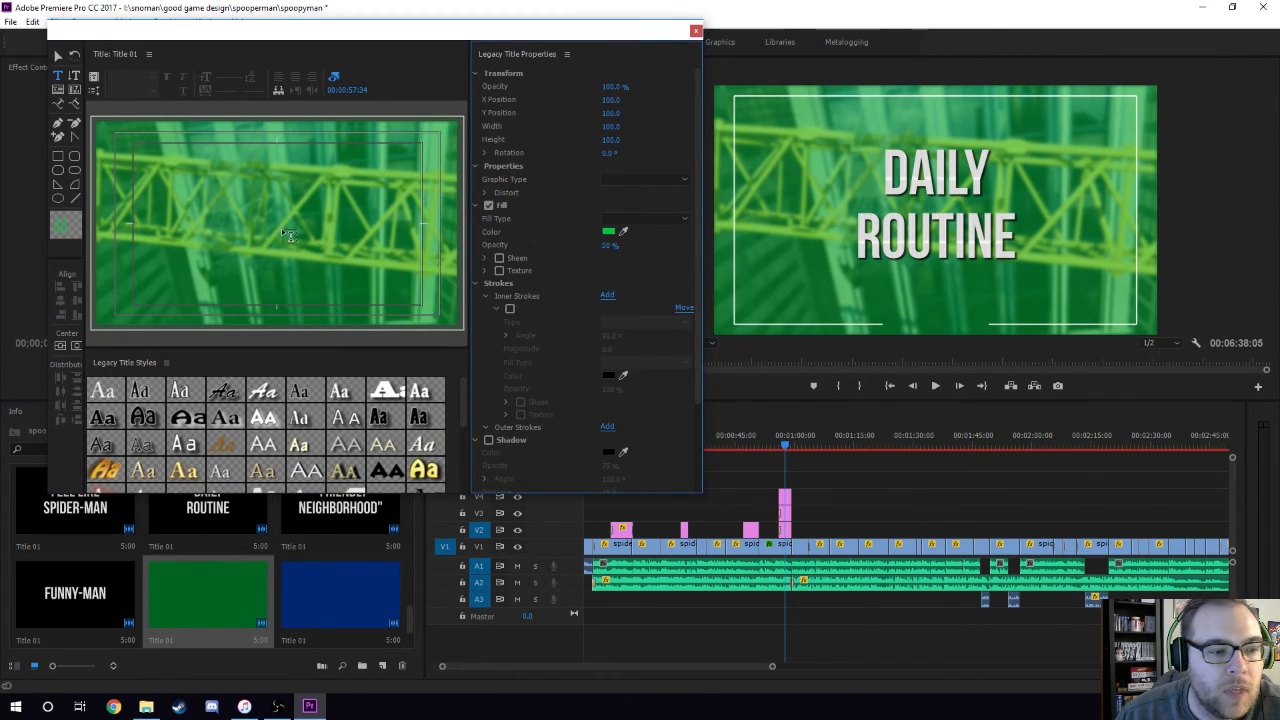
pyautogui.click(696, 31)
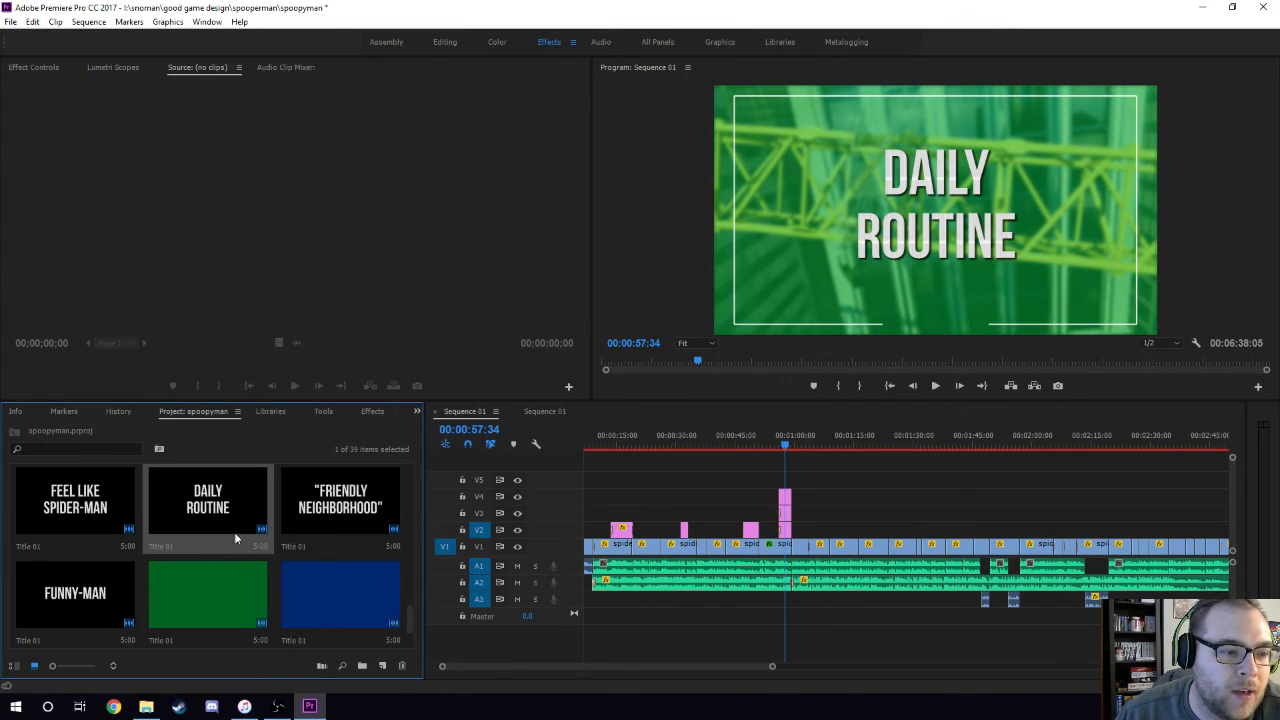
# Open the DAILY ROUTINE title and draw a rectangle about 1949 by 1124 over the whole frame
pyautogui.keyDown('shift'); pyautogui.click(218, 579); pyautogui.keyUp('shift')
pyautogui.click(209, 573)
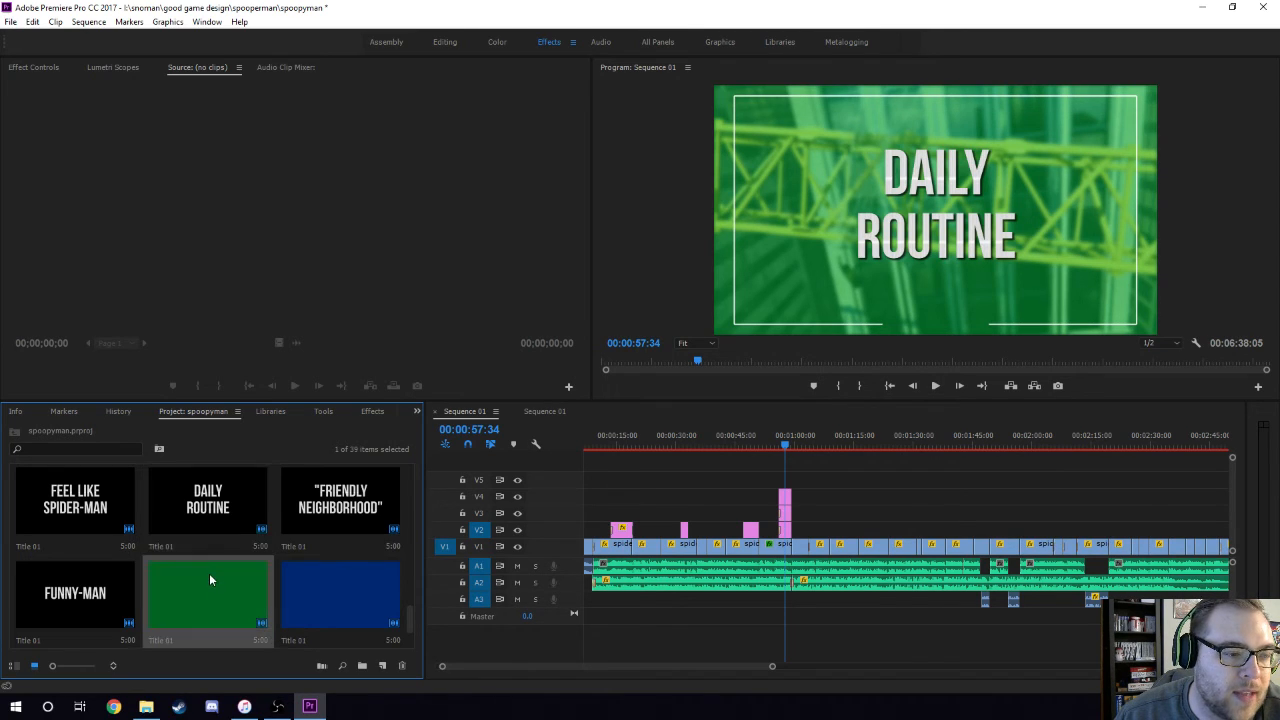
pyautogui.doubleClick(207, 512)
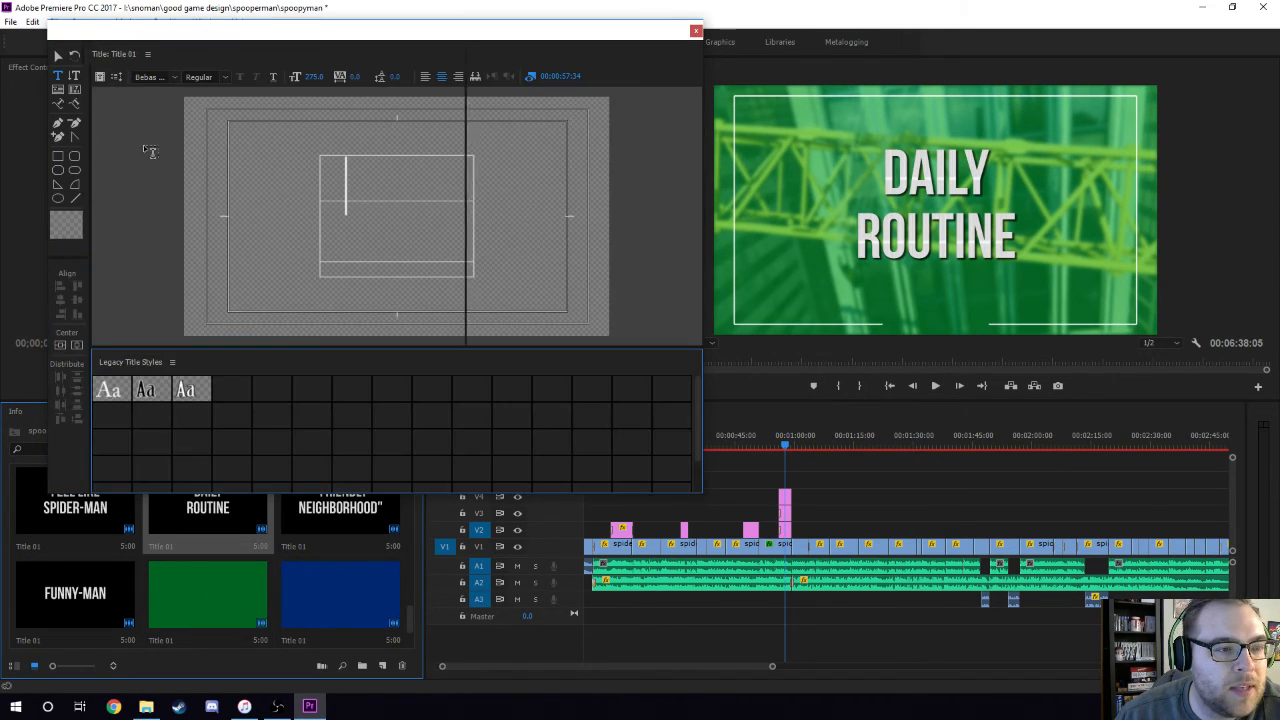
pyautogui.click(58, 157)
pyautogui.moveTo(91, 118); pyautogui.dragTo(458, 326)
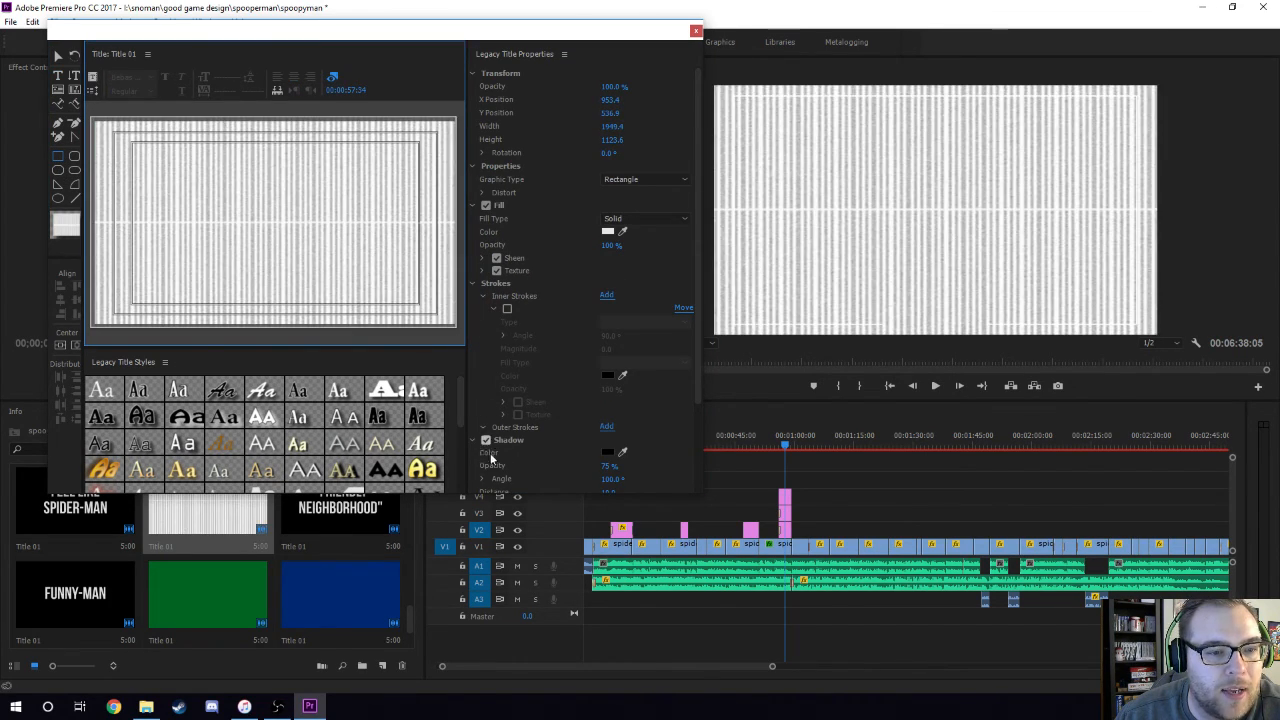
# Turn off the rectangle's Texture and Sheen and change its solid fill color to bright green
pyautogui.click(497, 272)
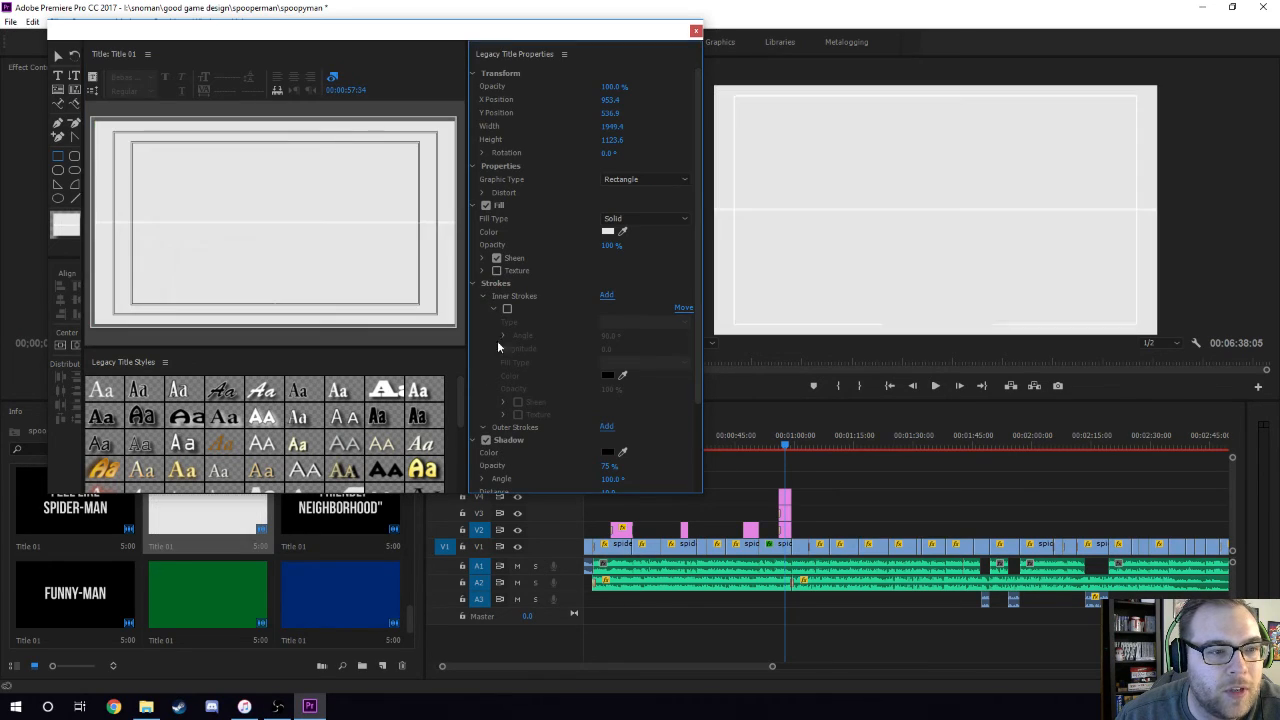
pyautogui.click(497, 258)
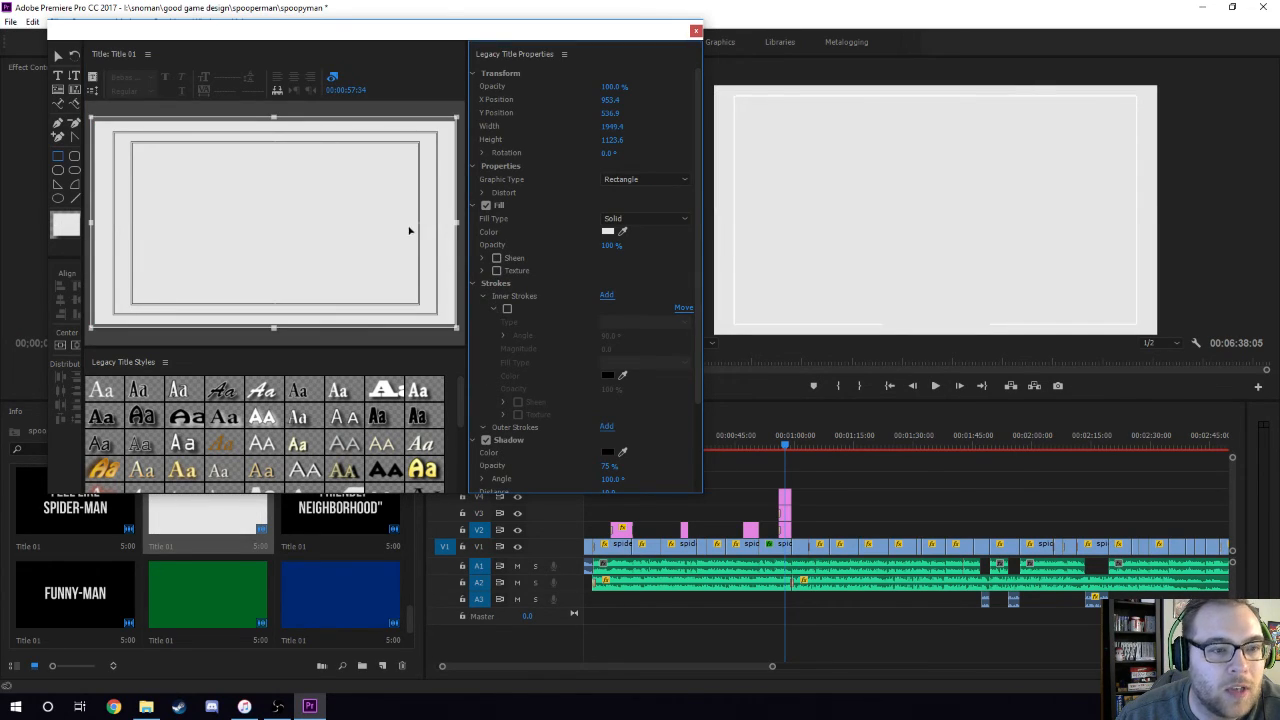
pyautogui.click(607, 231)
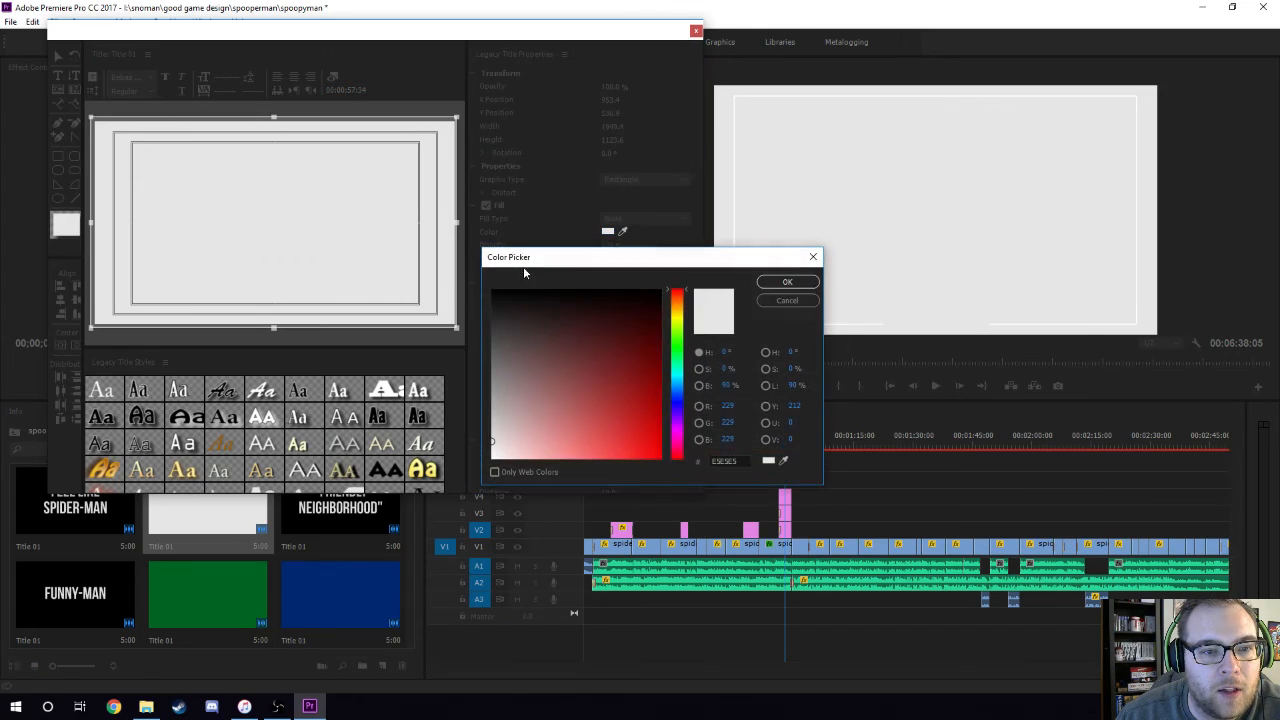
pyautogui.click(671, 346)
pyautogui.moveTo(636, 452); pyautogui.dragTo(630, 476)
pyautogui.moveTo(642, 400)
pyautogui.mouseDown()
pyautogui.moveTo(664, 409)
pyautogui.moveTo(661, 425)
pyautogui.mouseUp()
pyautogui.click(785, 282)
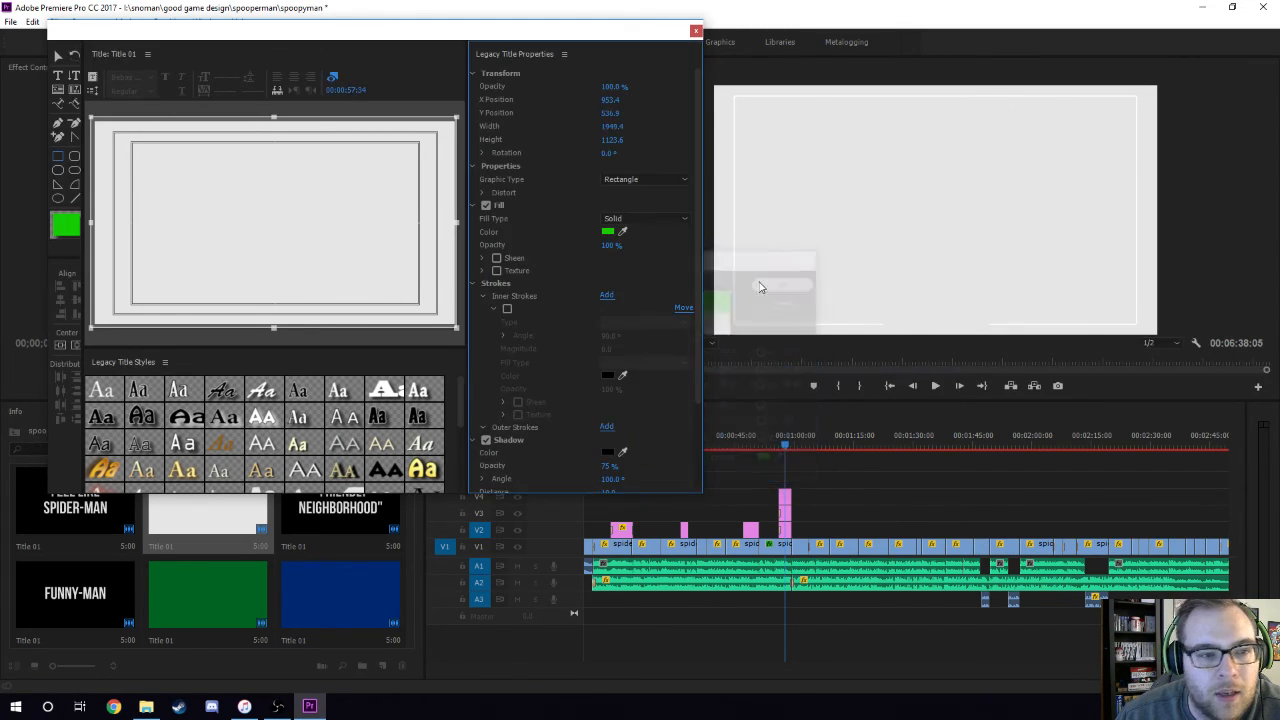
# Change the full-frame rectangle's solid fill color to the softer green 24B94A and set its fill opacity to 50%
pyautogui.click(608, 232)
pyautogui.click(678, 352)
pyautogui.moveTo(655, 414)
pyautogui.mouseDown()
pyautogui.moveTo(614, 434)
pyautogui.moveTo(628, 411)
pyautogui.mouseUp()
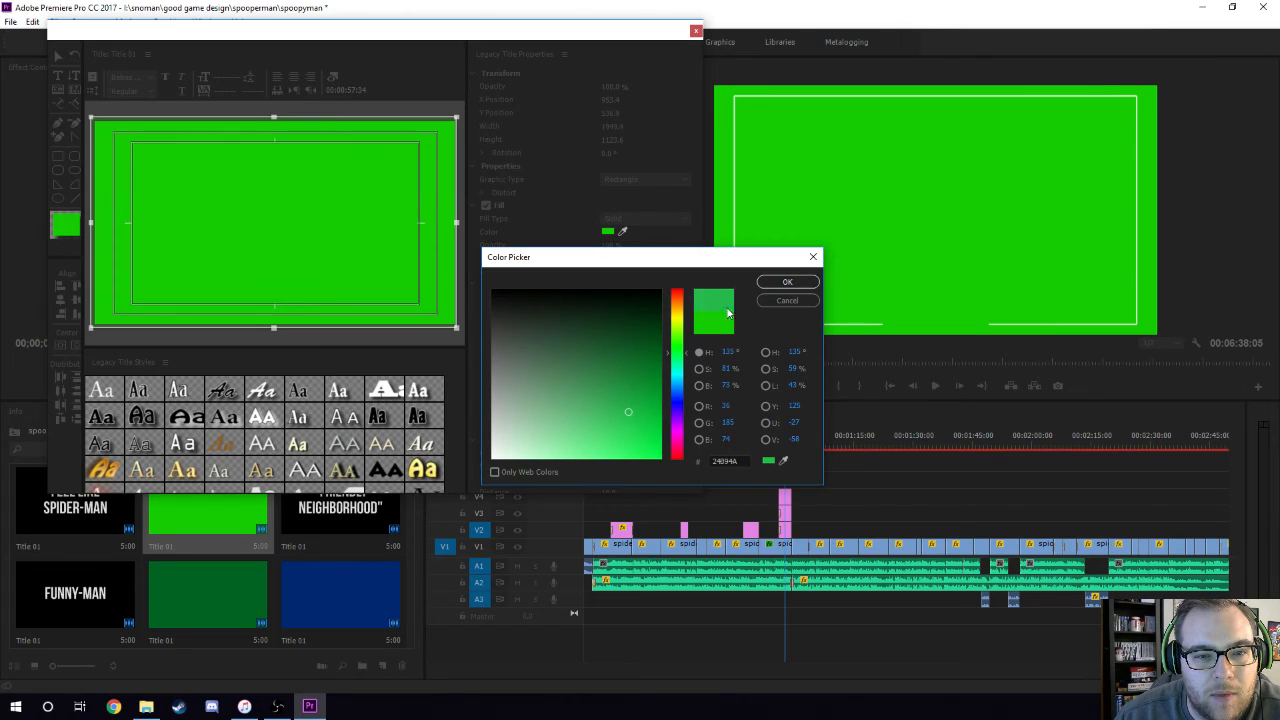
pyautogui.click(787, 282)
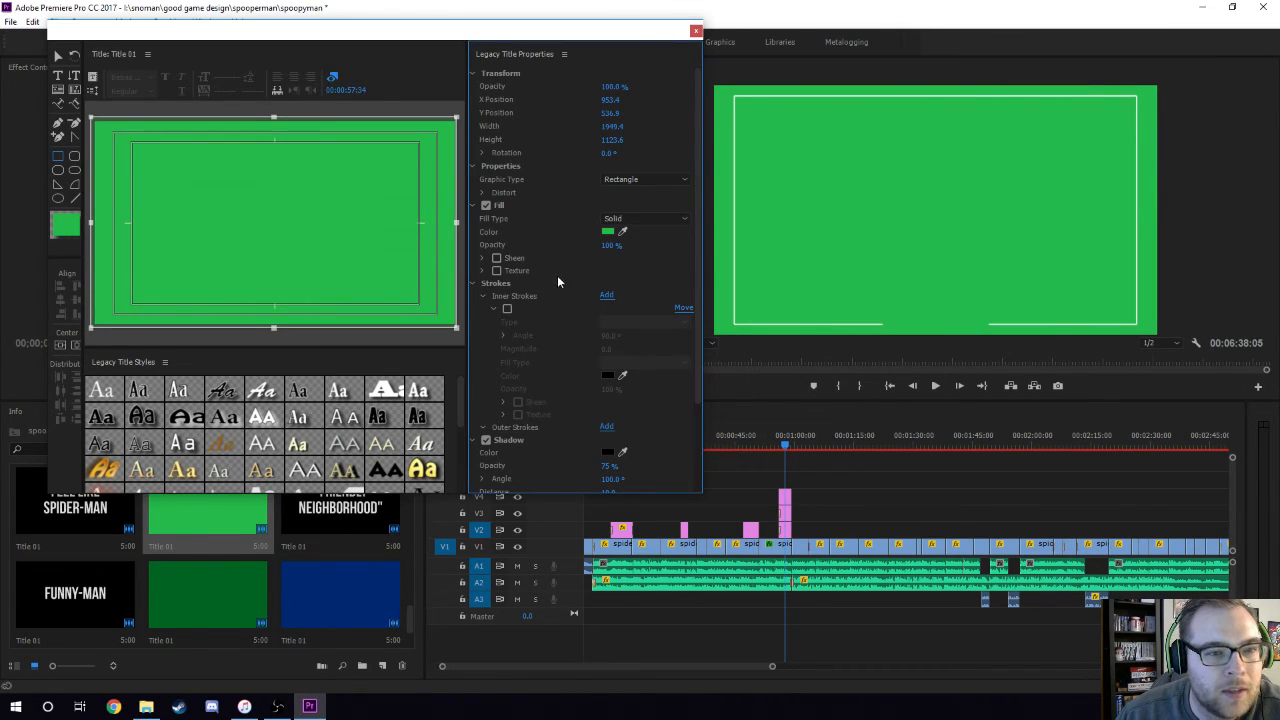
pyautogui.click(611, 245)
pyautogui.write('50')
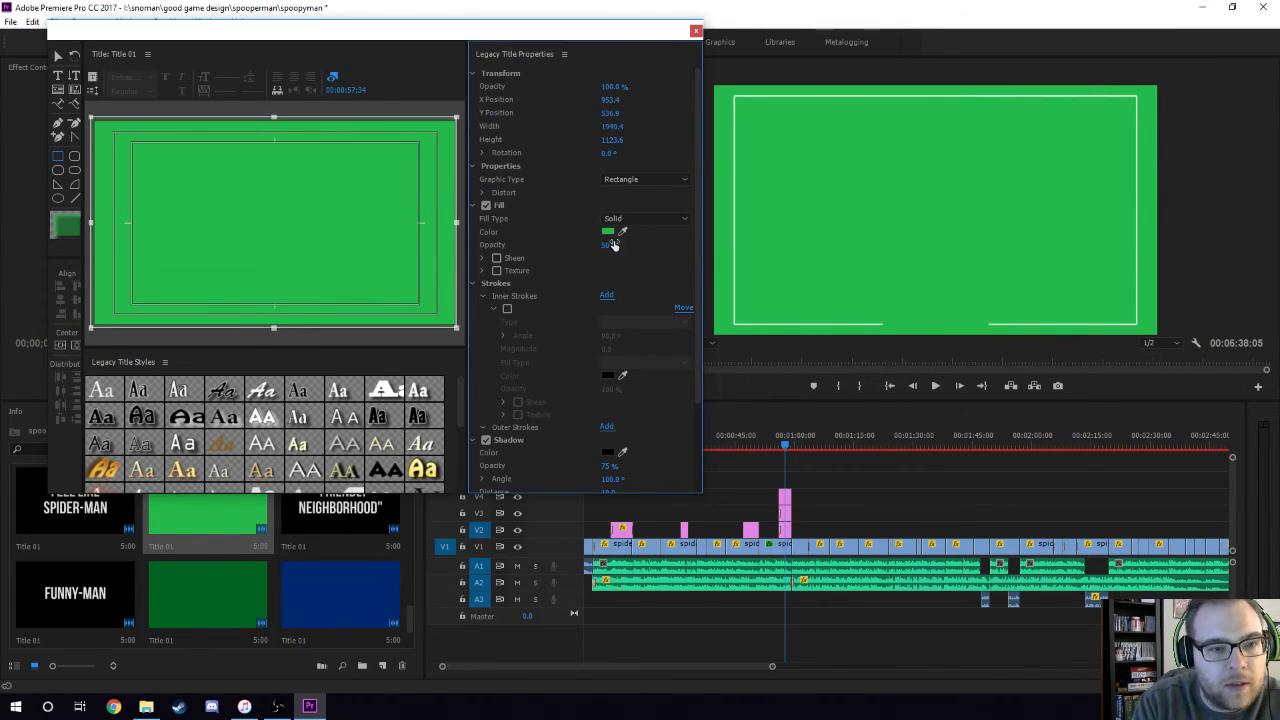
pyautogui.press('Return')
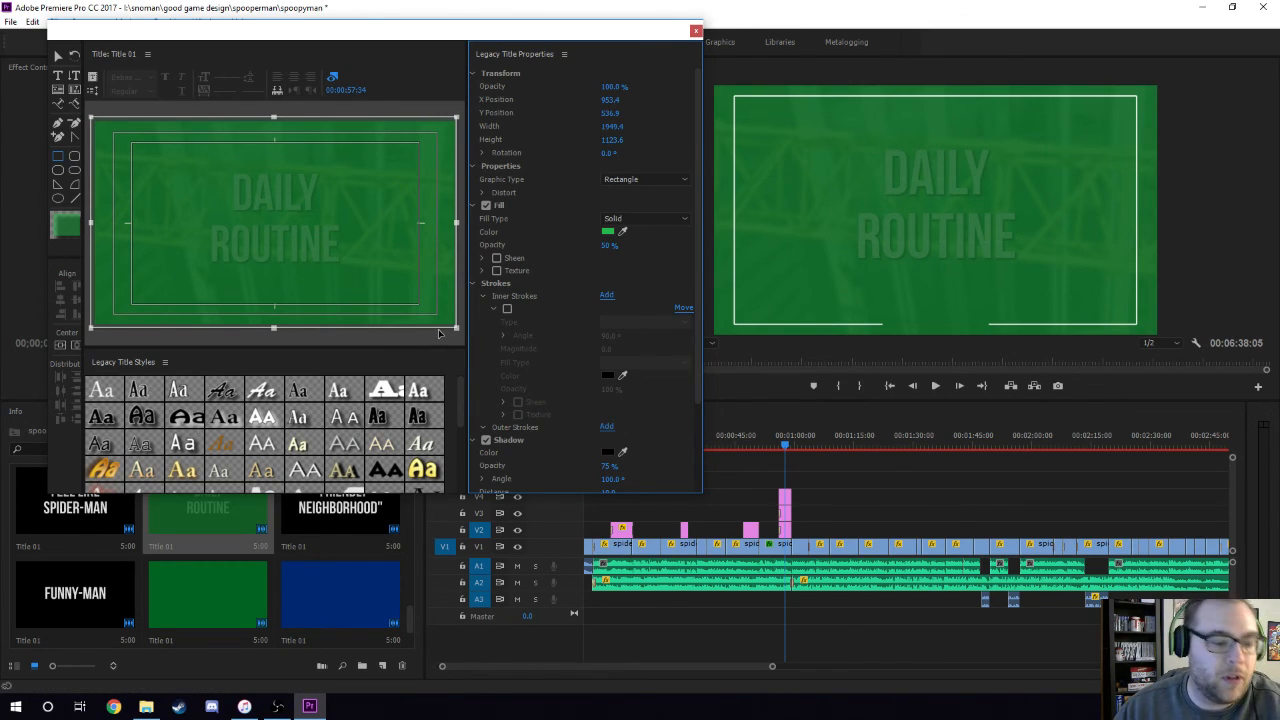
# Delete the overlay rectangle from the DAILY ROUTINE title and check the separate green background title
pyautogui.press('Delete')
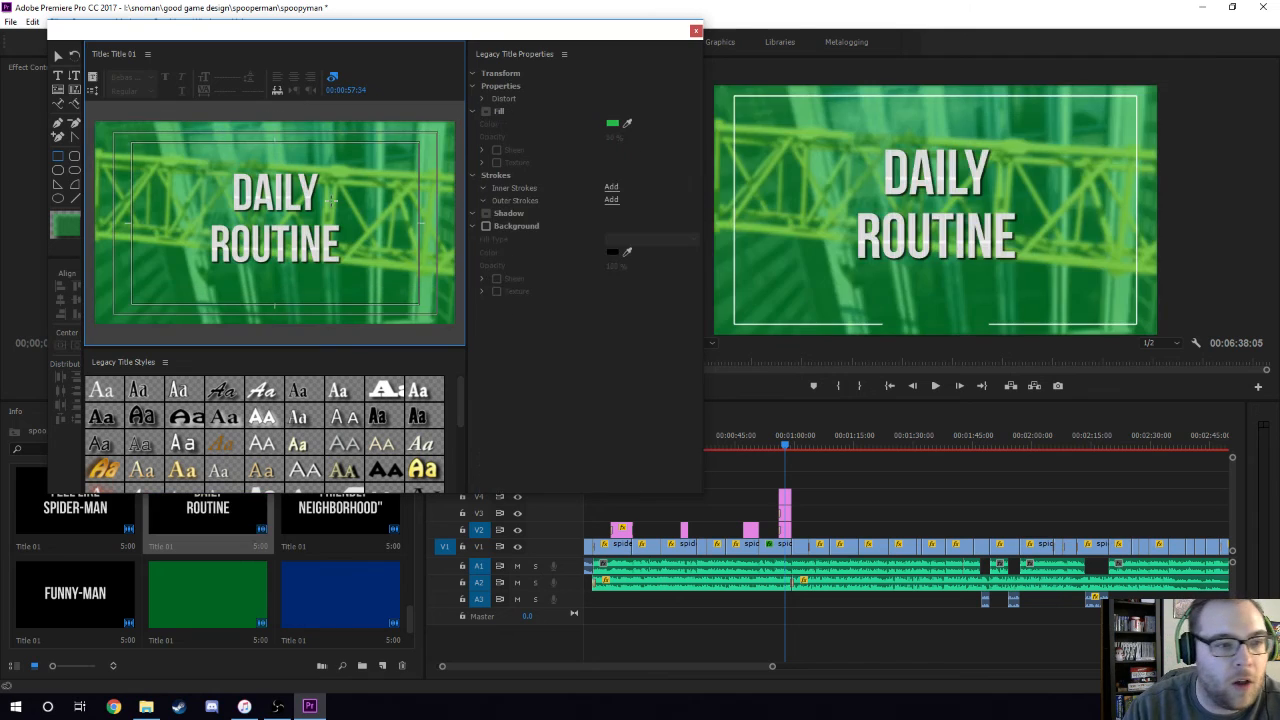
pyautogui.click(190, 605)
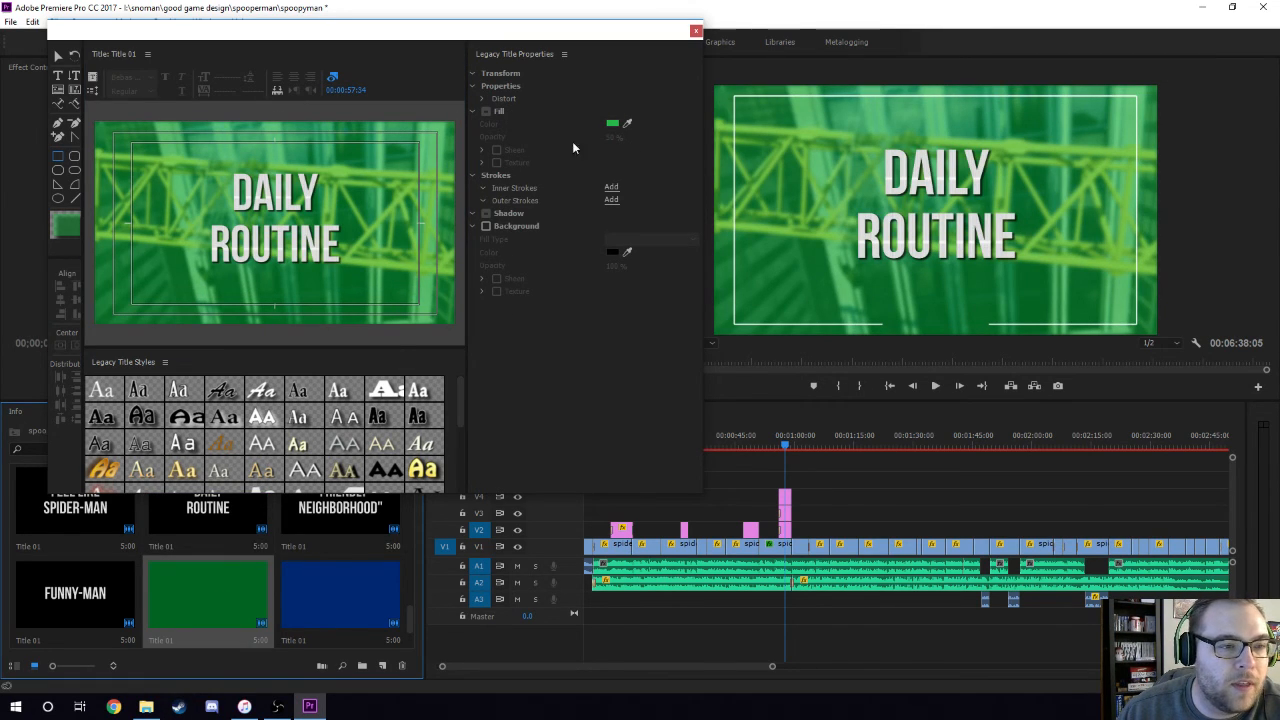
pyautogui.click(696, 30)
pyautogui.doubleClick(207, 595)
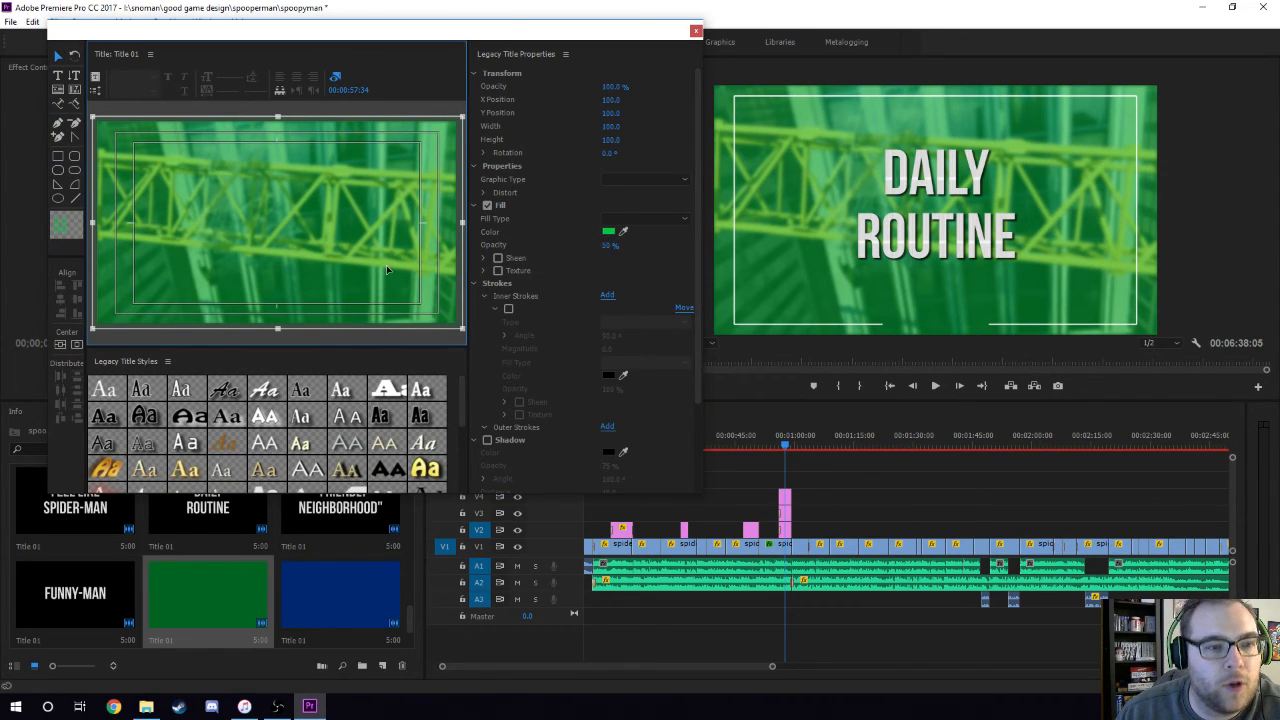
pyautogui.click(696, 30)
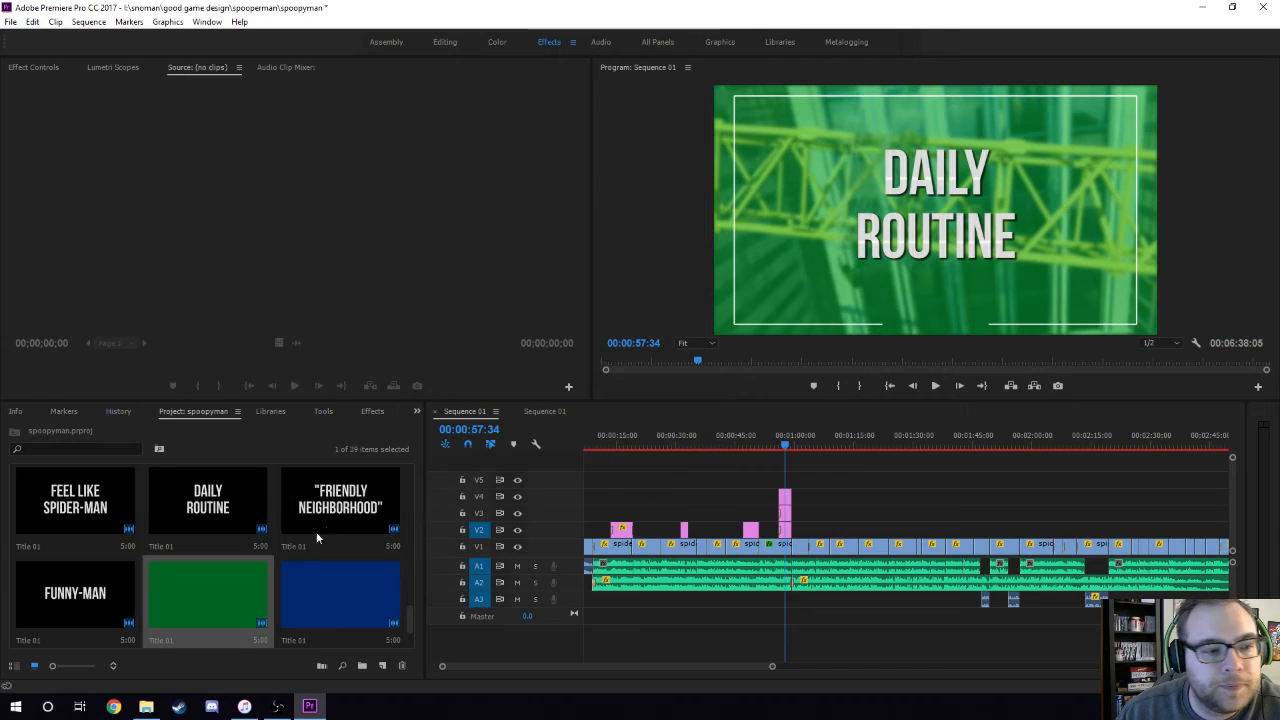
# Open the DAILY ROUTINE title, look through the font list for its Bebas Neue text, and close it
pyautogui.doubleClick(218, 512)
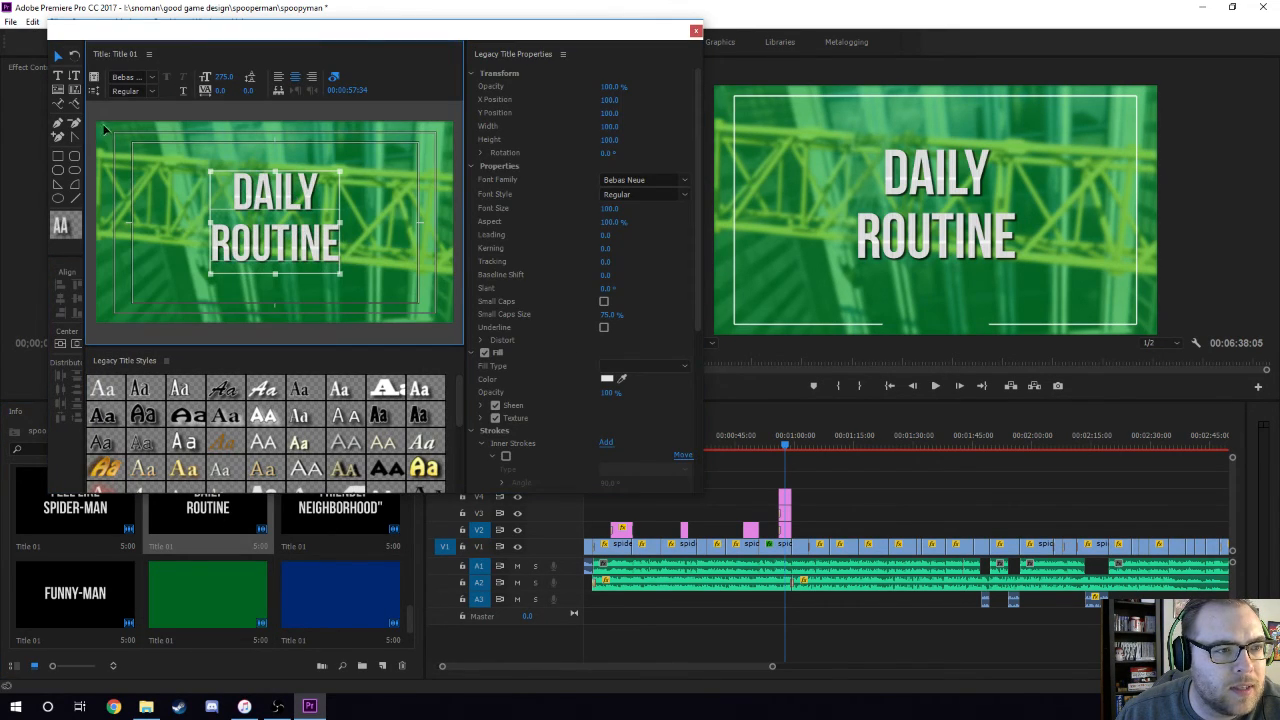
pyautogui.doubleClick(284, 194)
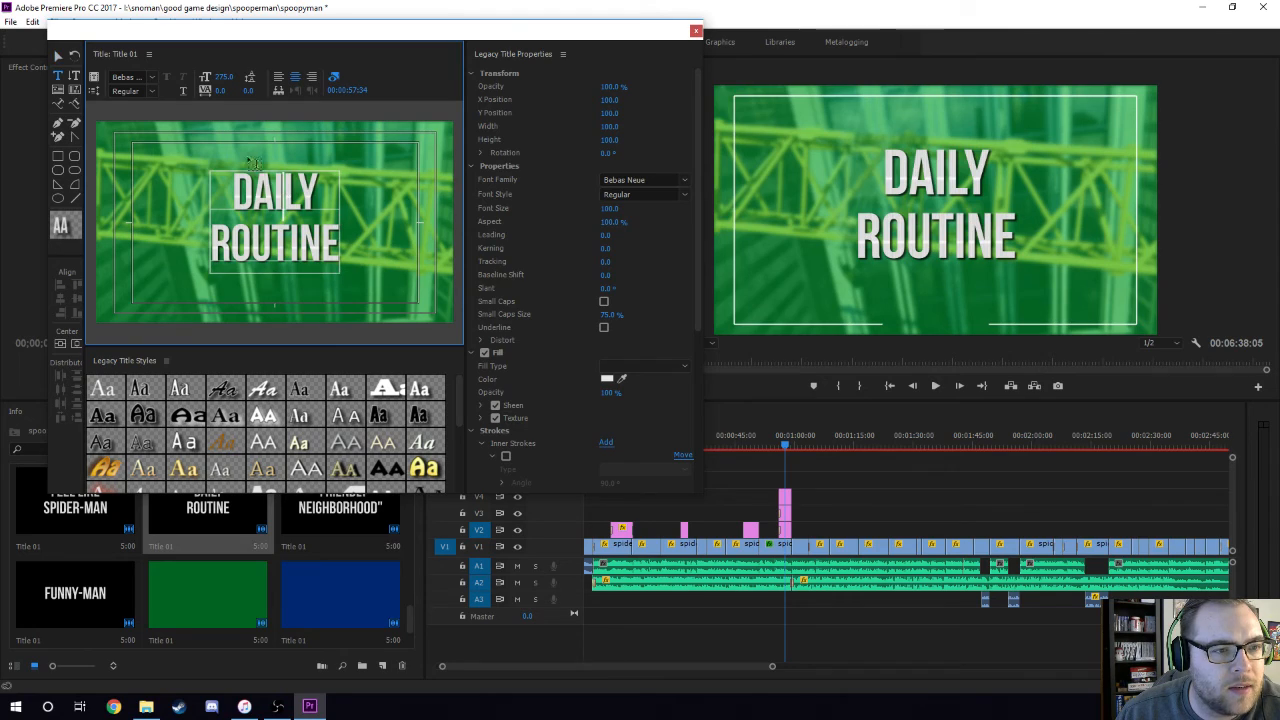
pyautogui.click(151, 75)
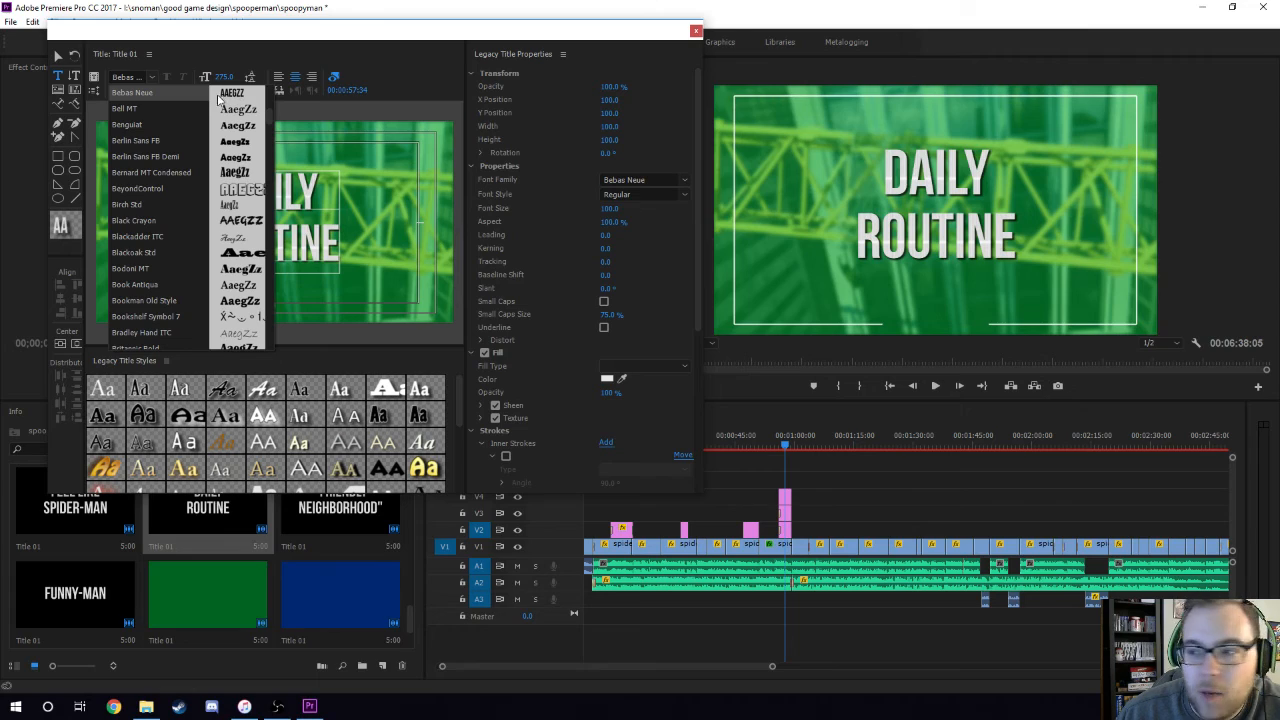
pyautogui.click(150, 75)
pyautogui.click(152, 77)
pyautogui.click(191, 55)
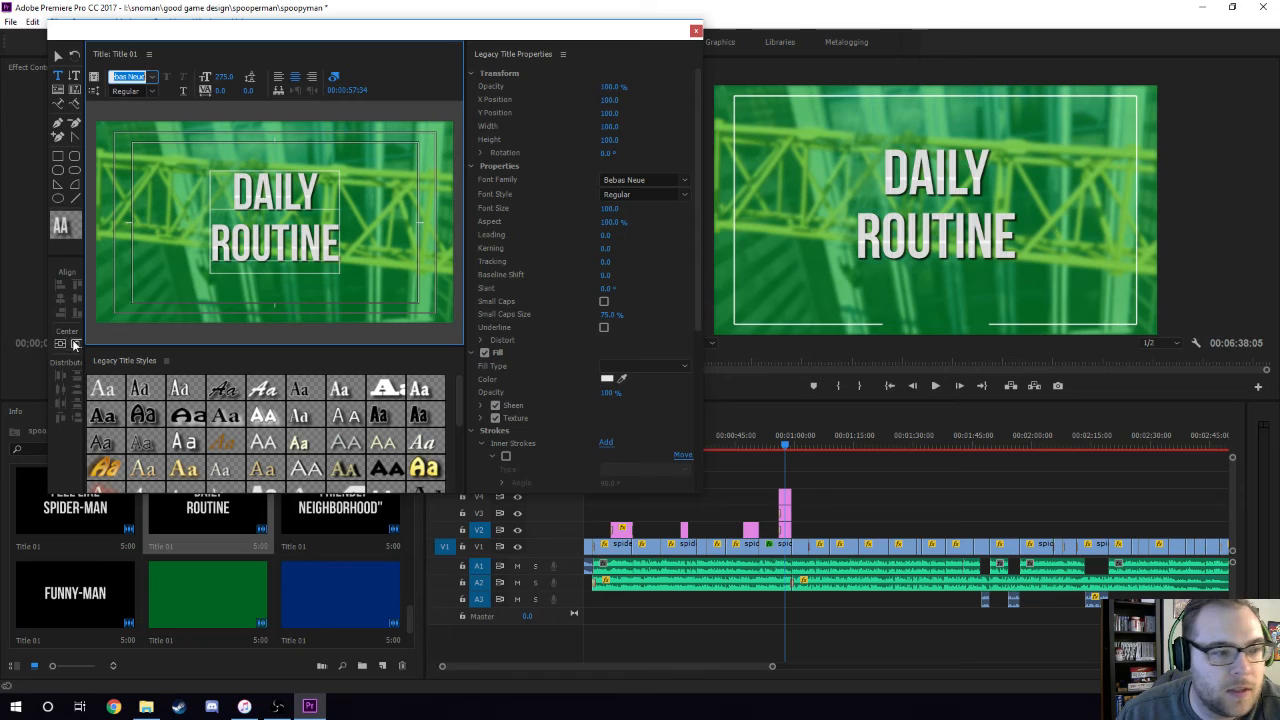
pyautogui.click(696, 30)
# View the green background title from the project and the title clips stacked on tracks V2 and V3, closing each one
pyautogui.doubleClick(198, 586)
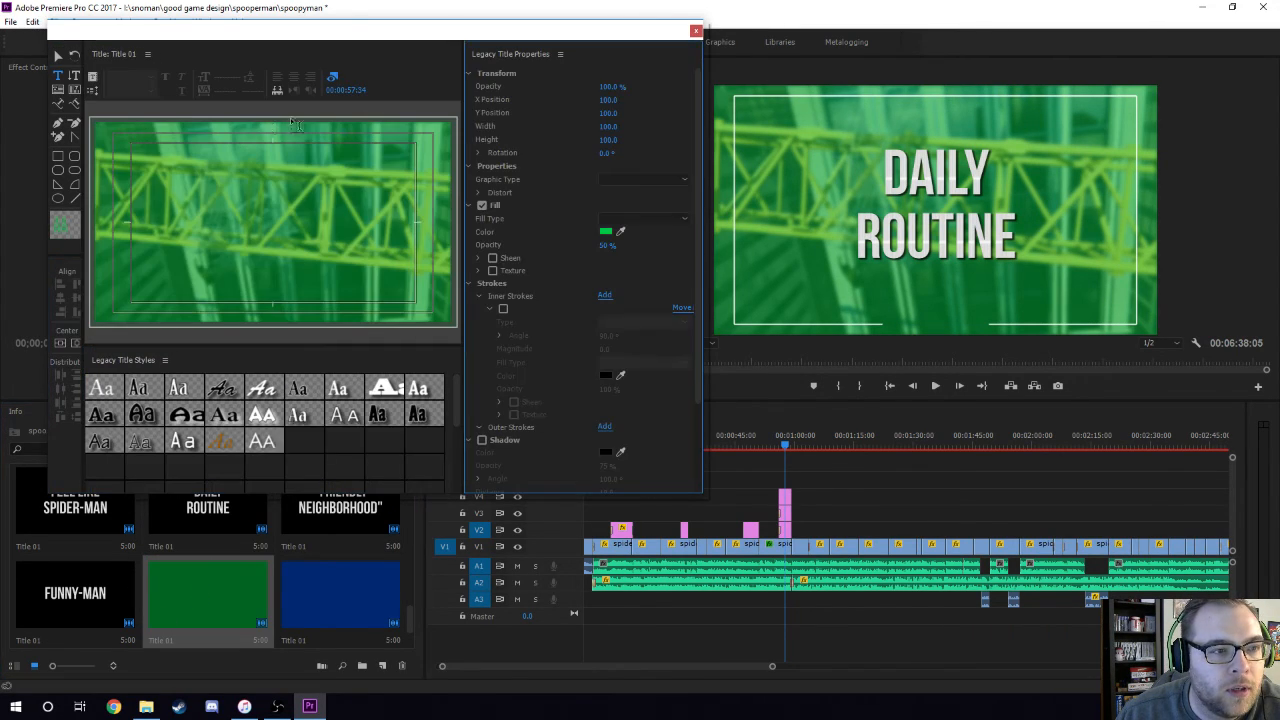
pyautogui.click(696, 30)
pyautogui.click(785, 530)
pyautogui.doubleClick(789, 537)
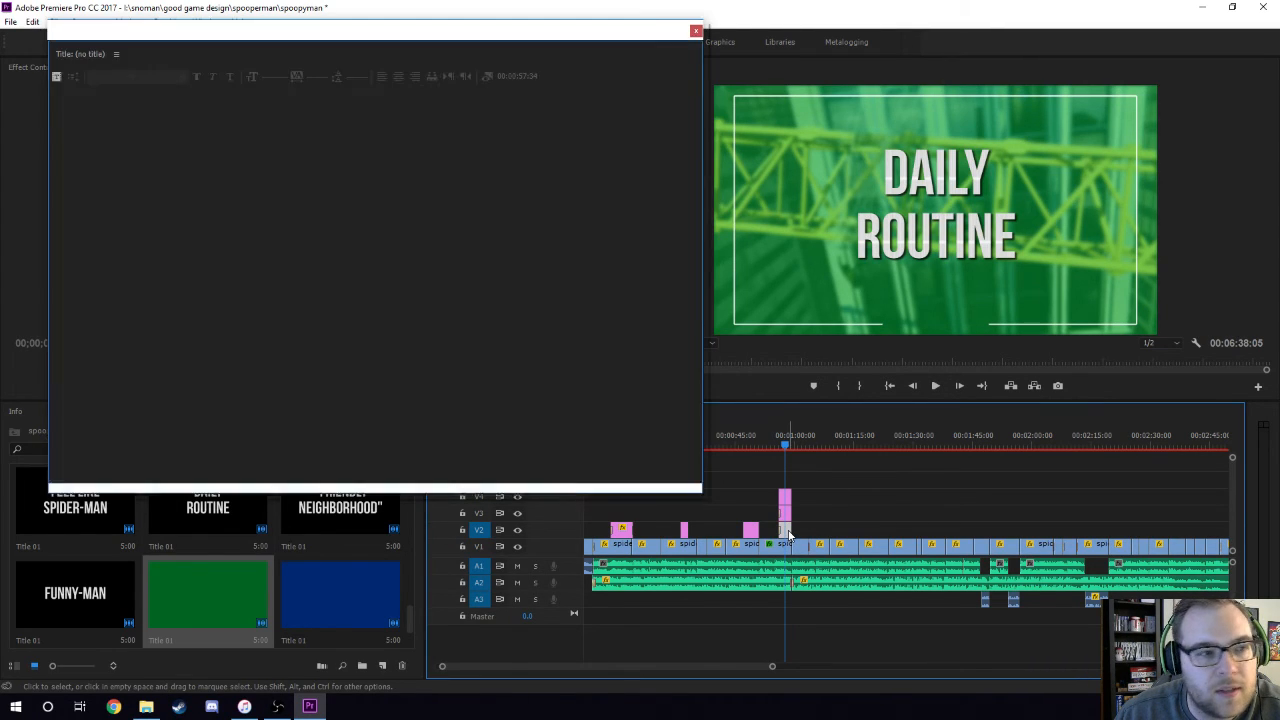
pyautogui.click(696, 31)
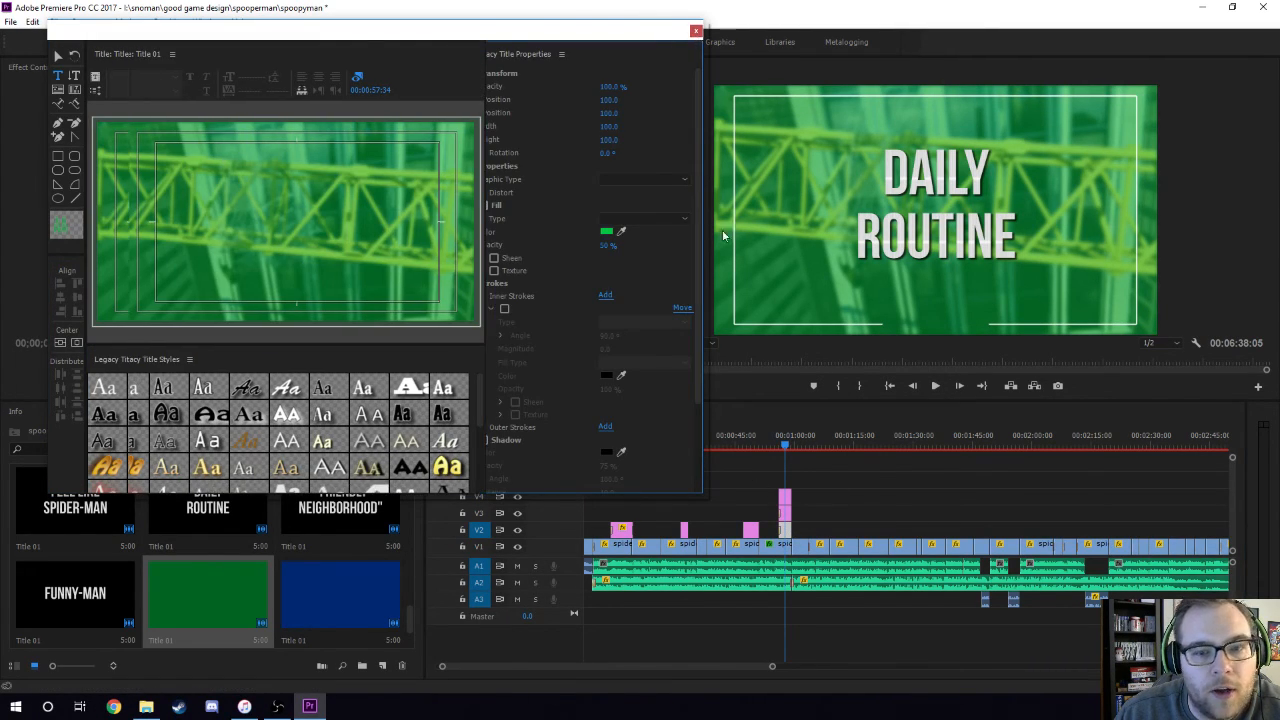
pyautogui.doubleClick(786, 520)
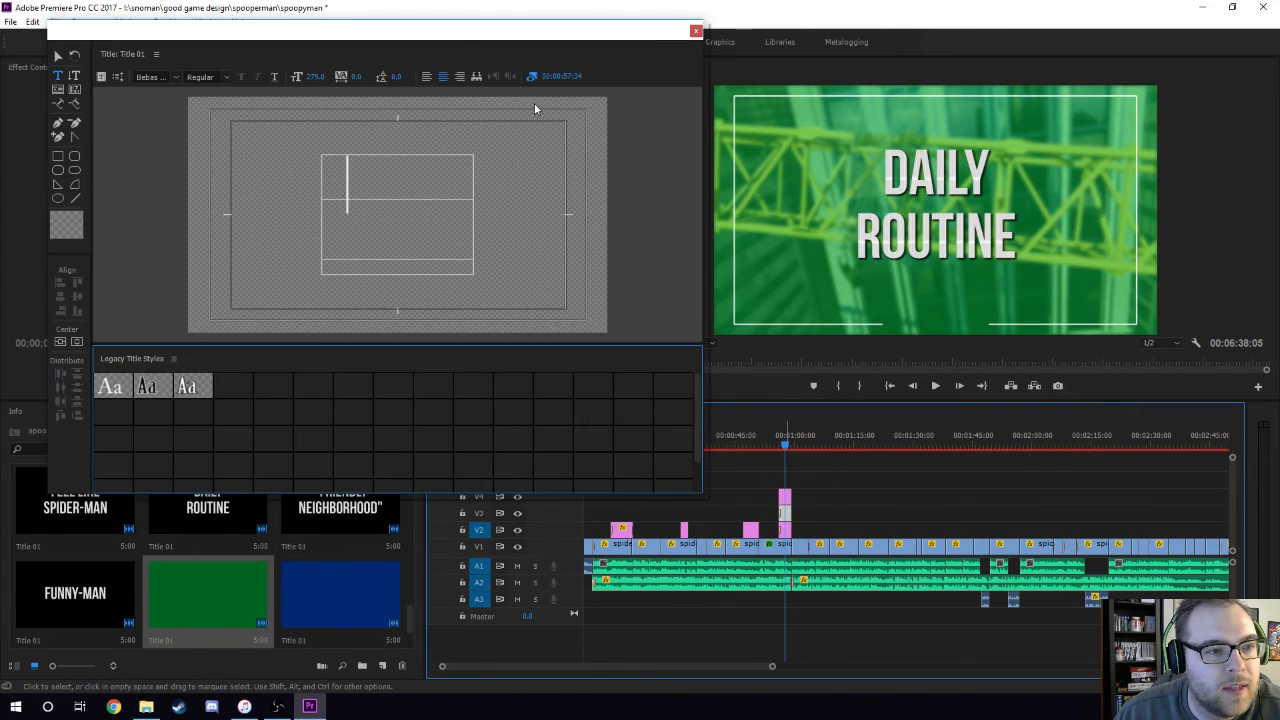
pyautogui.click(696, 31)
# Open the white border title from the project and nudge its border rectangle to about X 962.4, Y 540.5
pyautogui.scroll(-2, 143, 497)
pyautogui.doubleClick(192, 588)
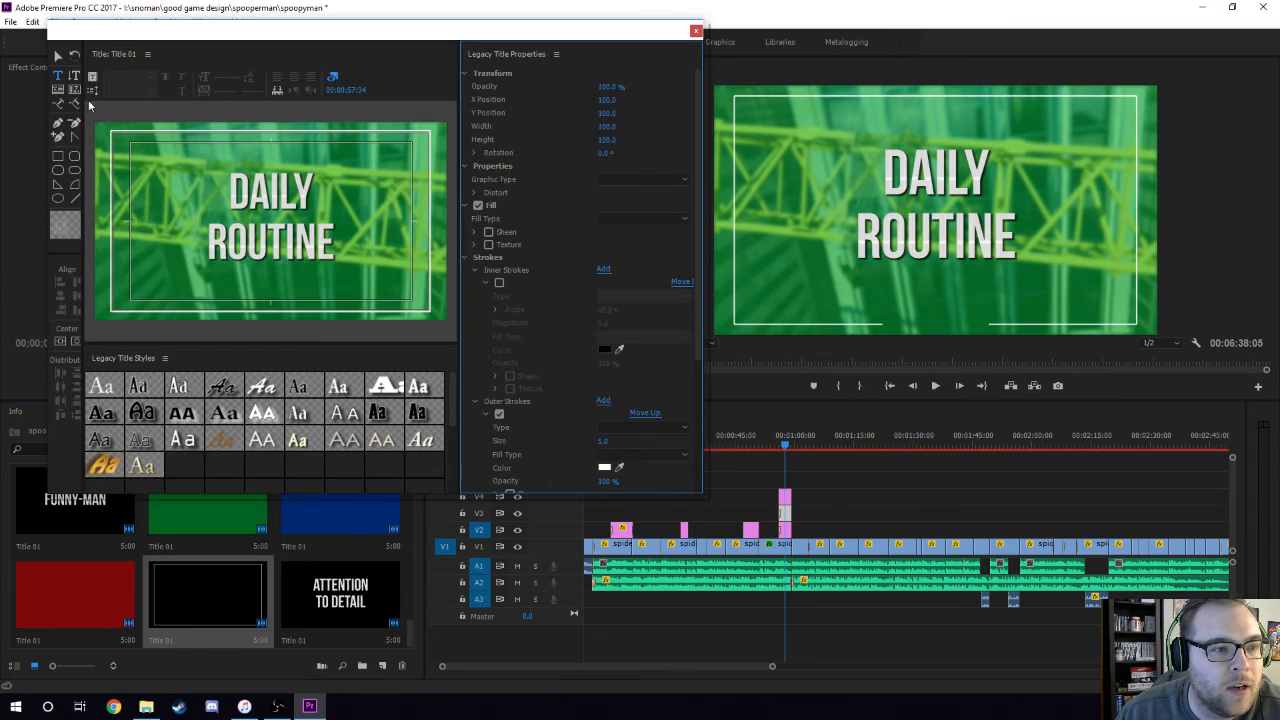
pyautogui.click(57, 55)
pyautogui.click(115, 143)
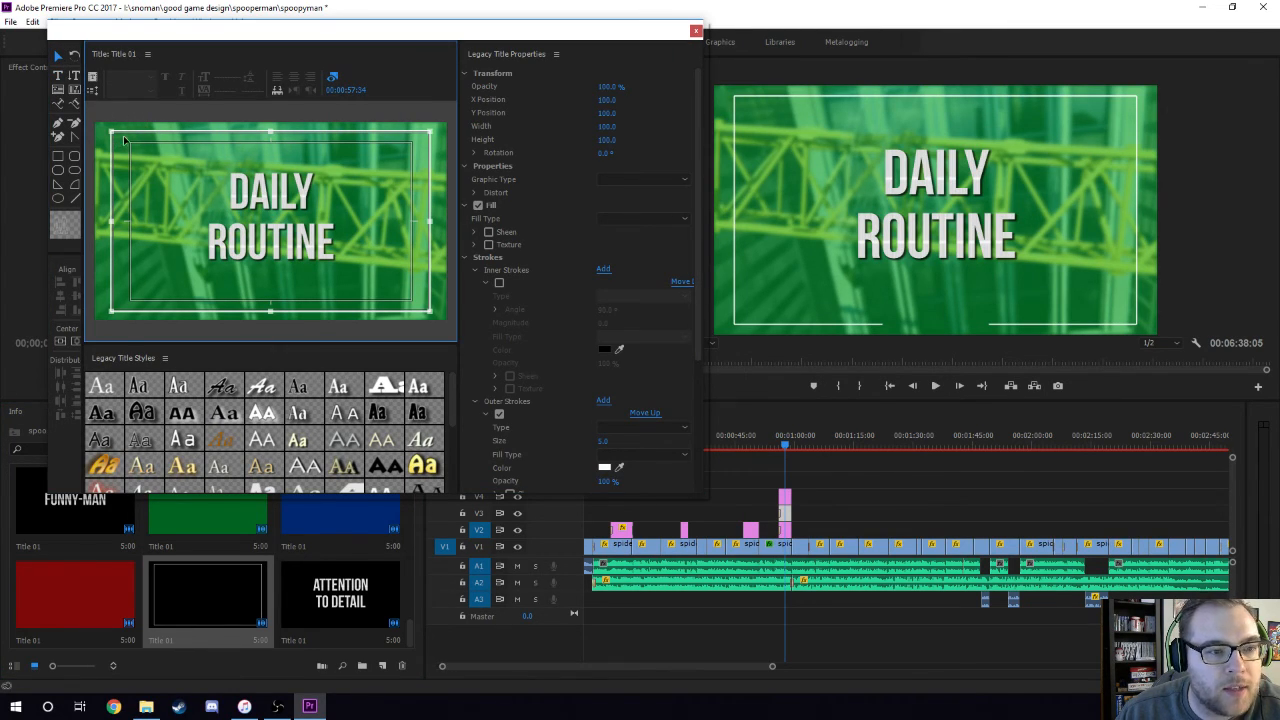
pyautogui.moveTo(402, 266)
pyautogui.mouseDown()
pyautogui.moveTo(386, 259)
pyautogui.moveTo(410, 274)
pyautogui.mouseUp()
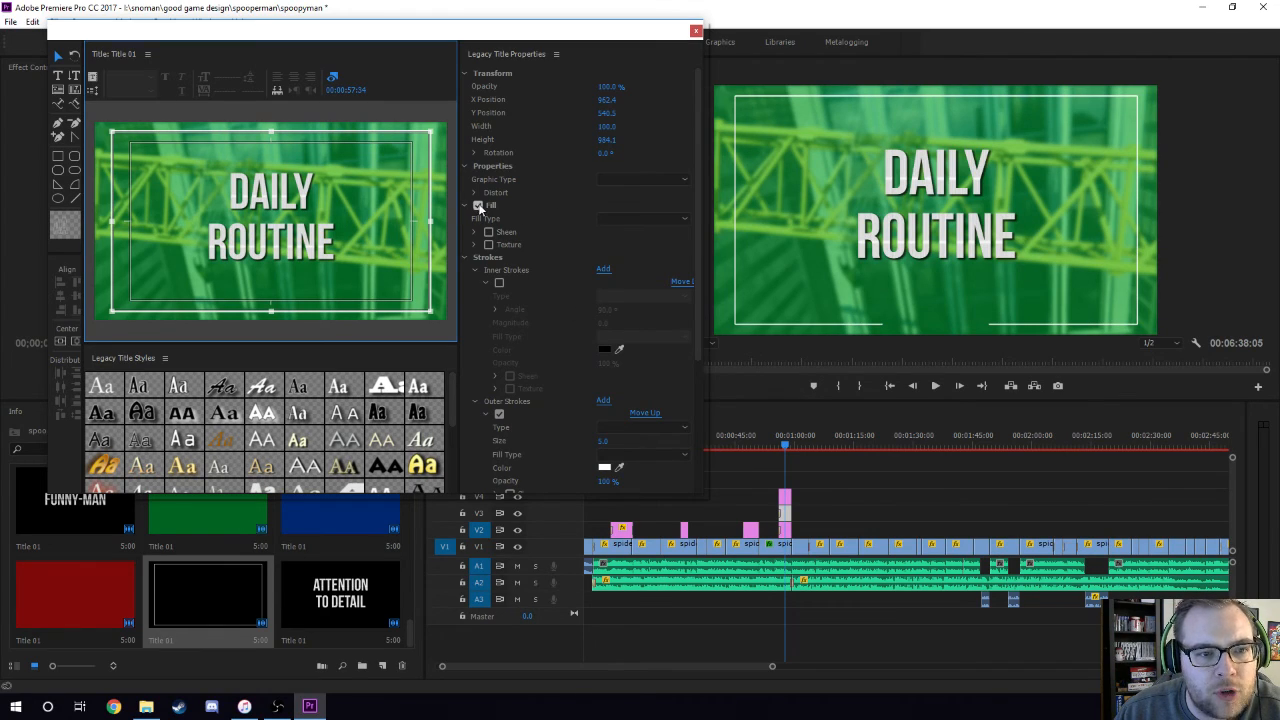
# Set the border rectangle's fill type to Ghost and toggle its outer stroke off and on to compare
pyautogui.click(645, 219)
pyautogui.click(630, 322)
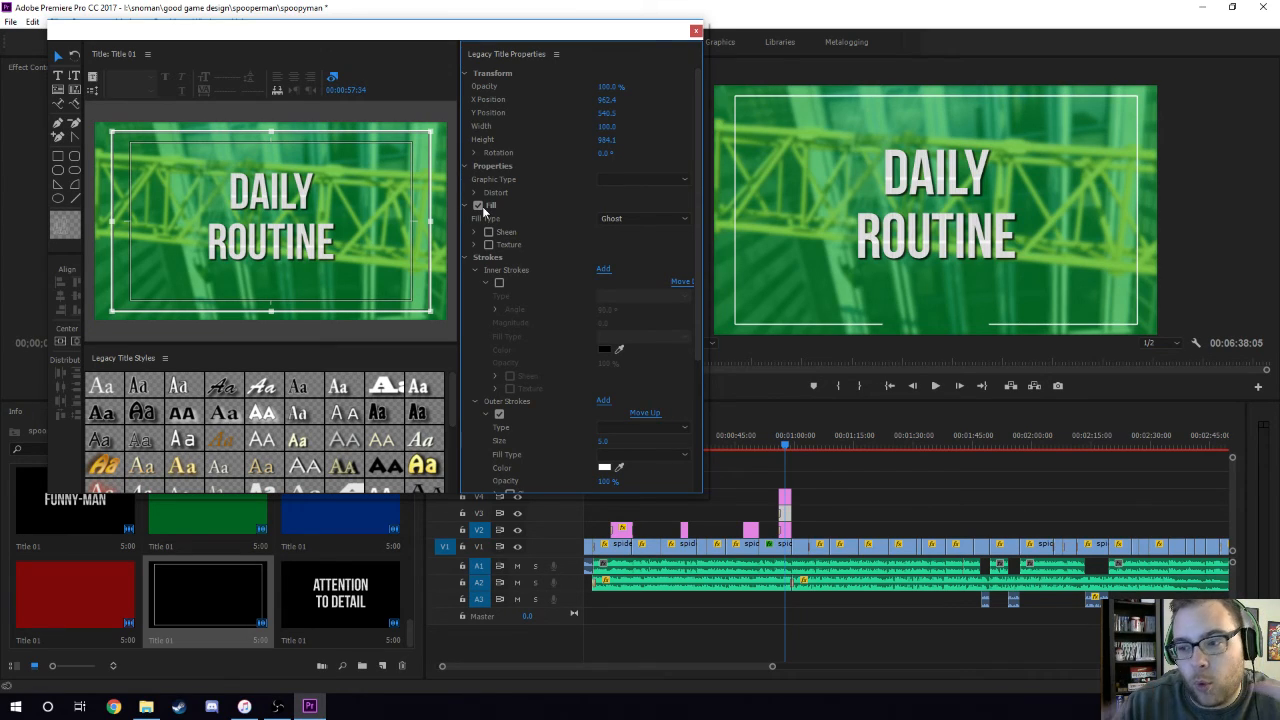
pyautogui.scroll(-1, 570, 369)
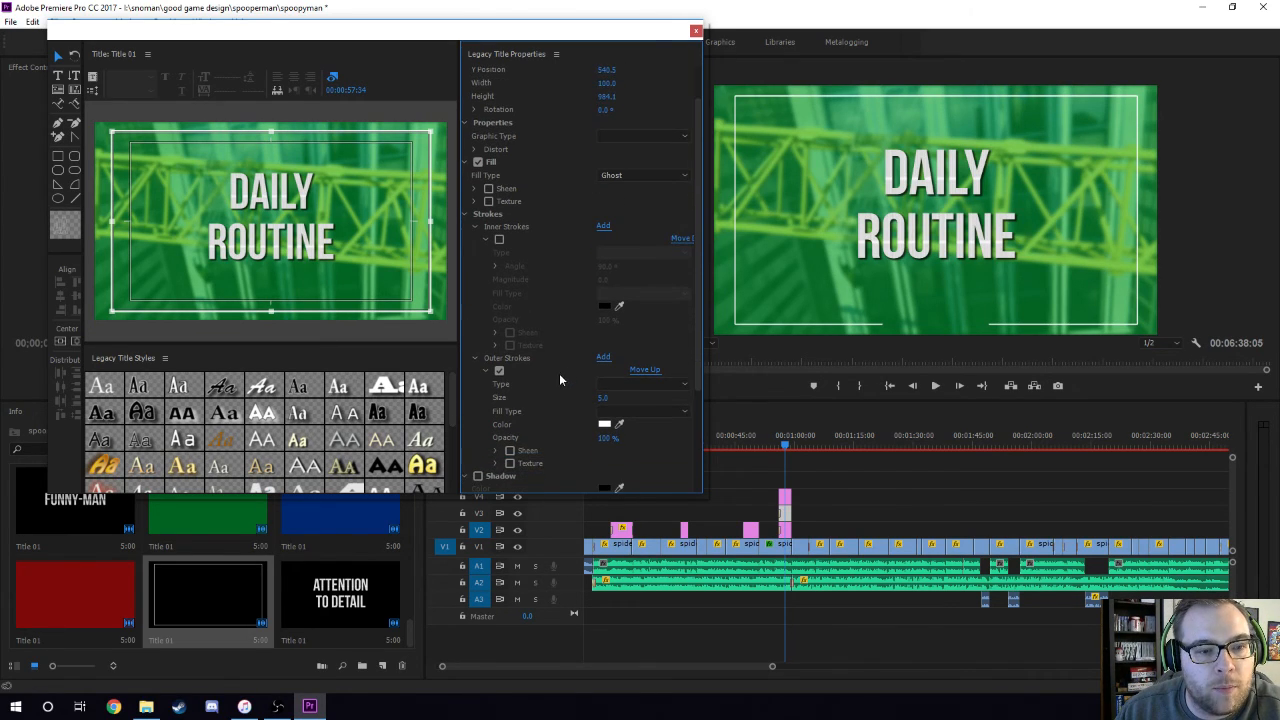
pyautogui.click(500, 371)
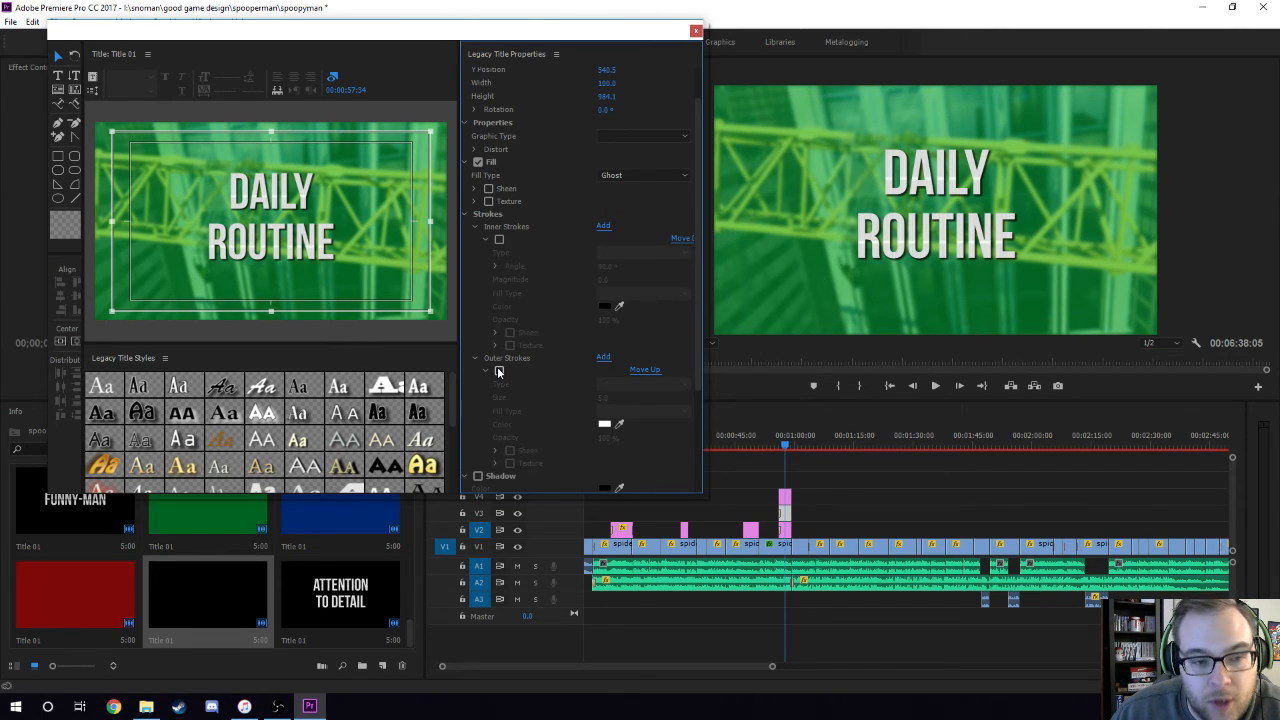
pyautogui.click(500, 371)
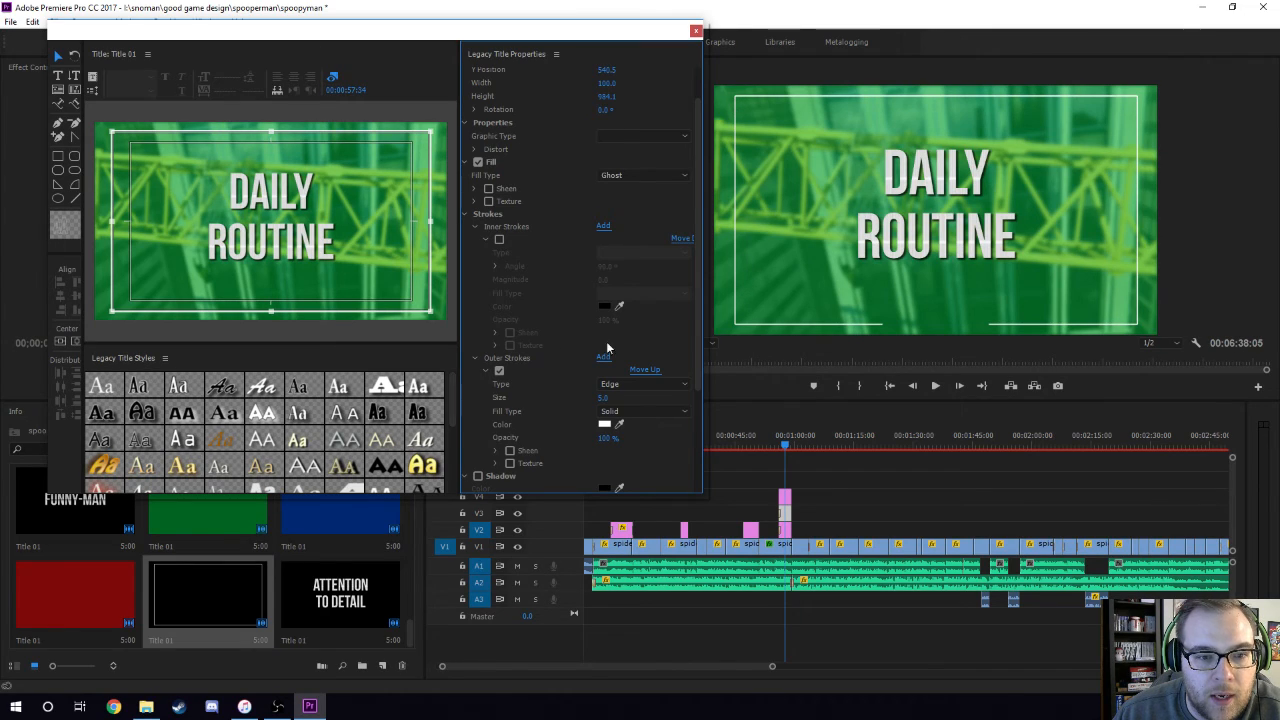
pyautogui.click(500, 371)
pyautogui.click(500, 371)
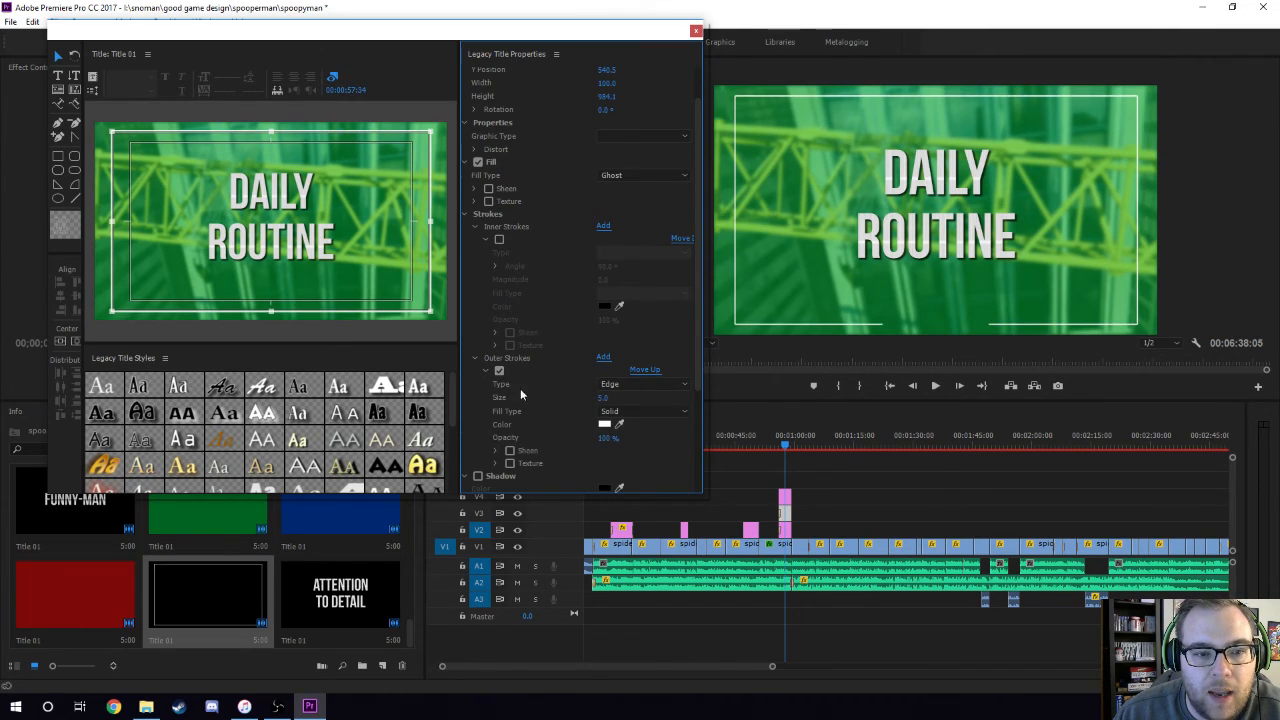
# Set the border's outer stroke size to 10
pyautogui.click(602, 398)
pyautogui.write('10')
pyautogui.press('Return')
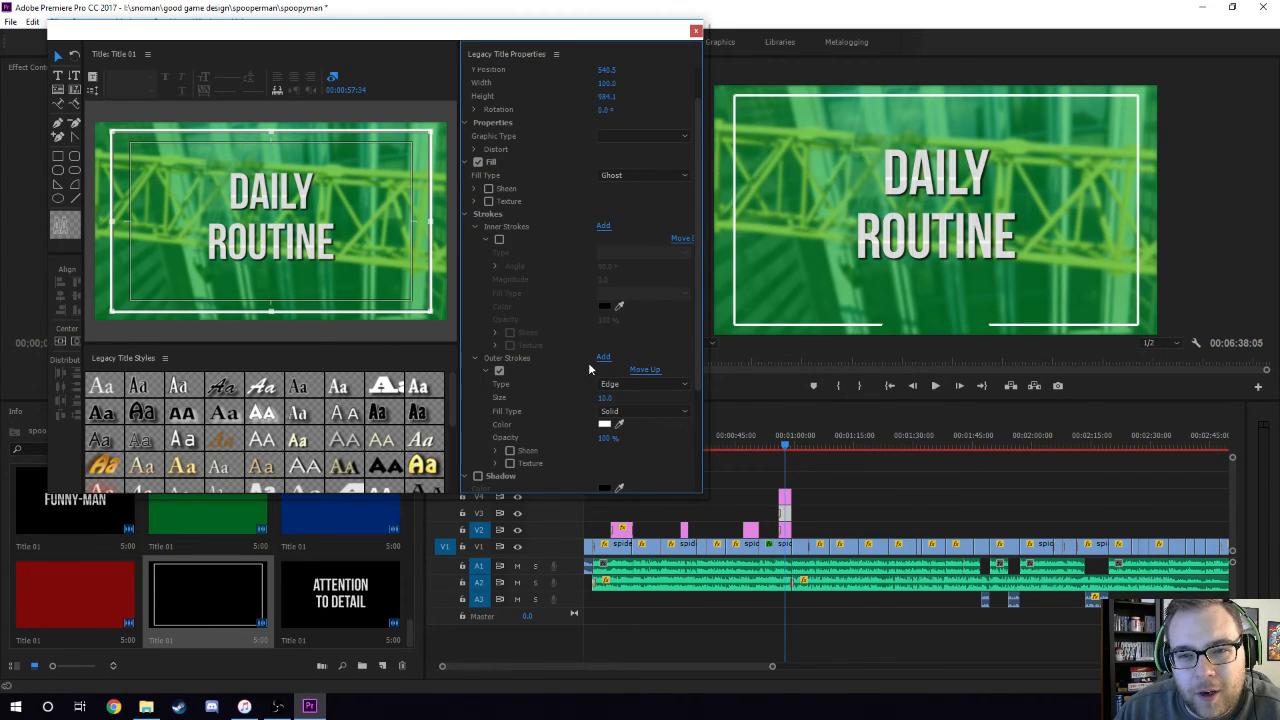
# Set the border's outer stroke size back to 5 and close the title
pyautogui.click(606, 397)
pyautogui.write('5')
pyautogui.press('Return')
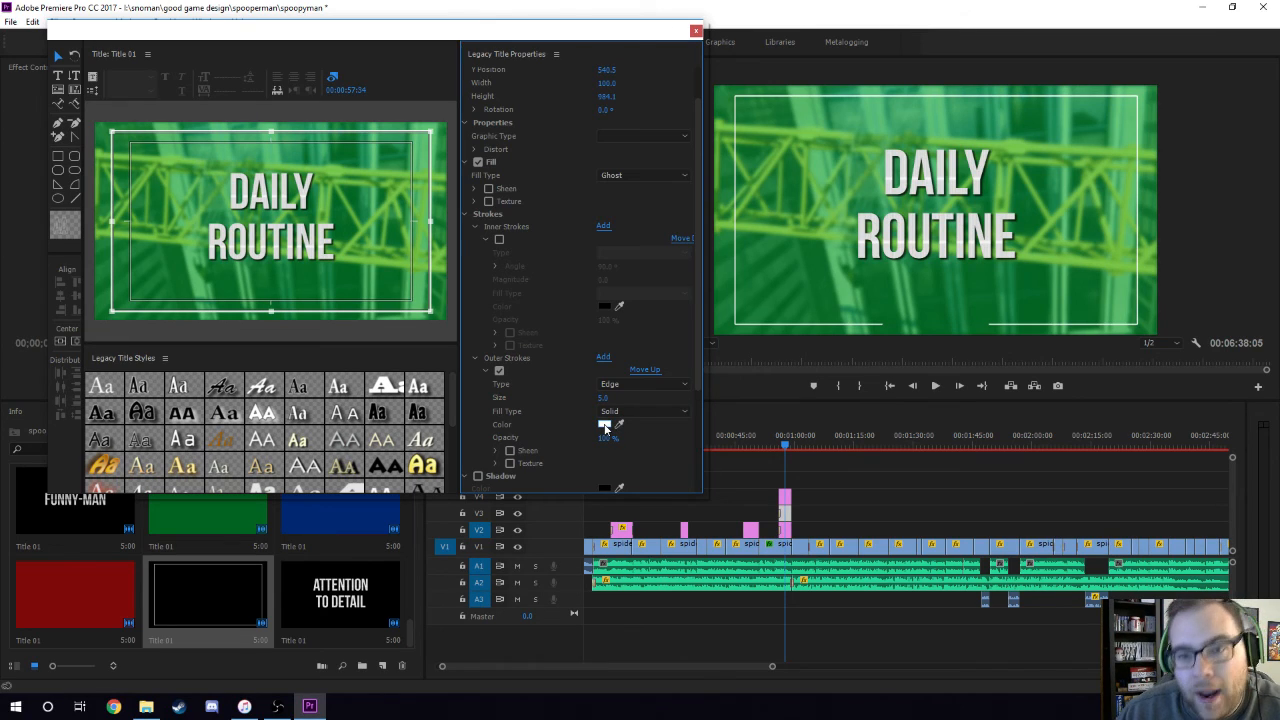
pyautogui.click(695, 31)
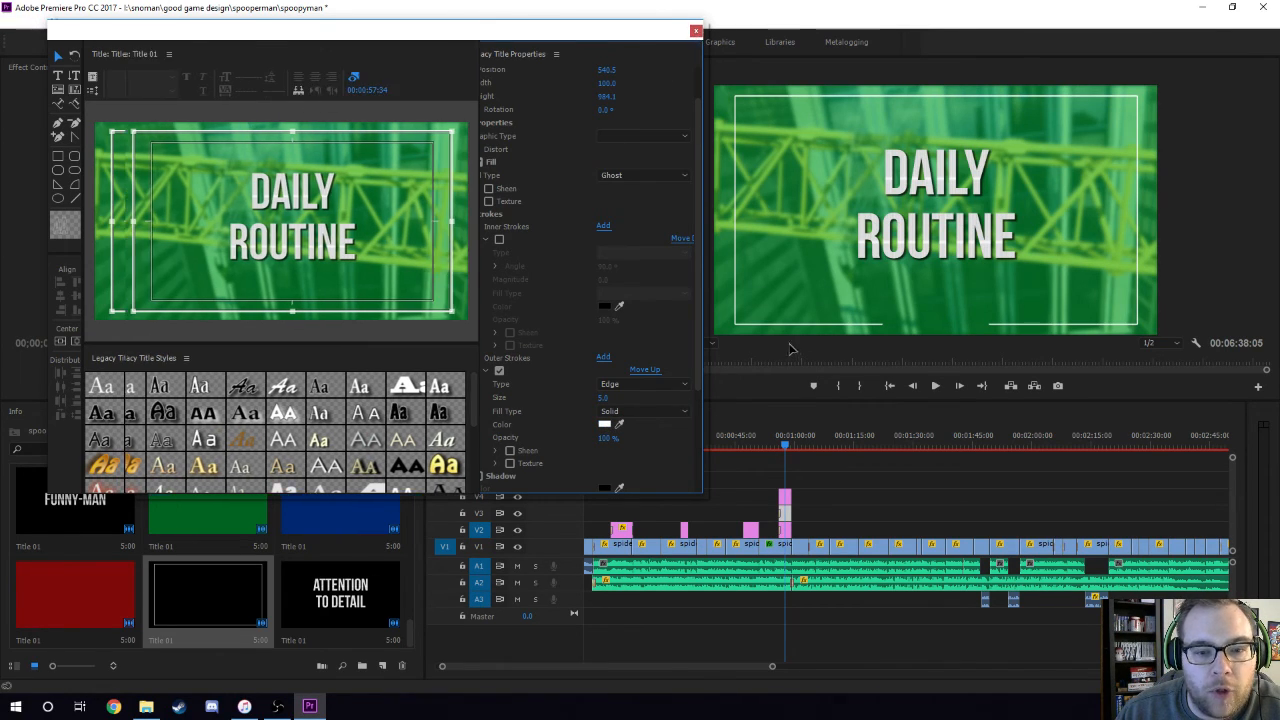
# Move the playhead to 00:00:58:45 and examine the Radial Wipe settings in the V4 title clip's effect controls
pyautogui.click(790, 445)
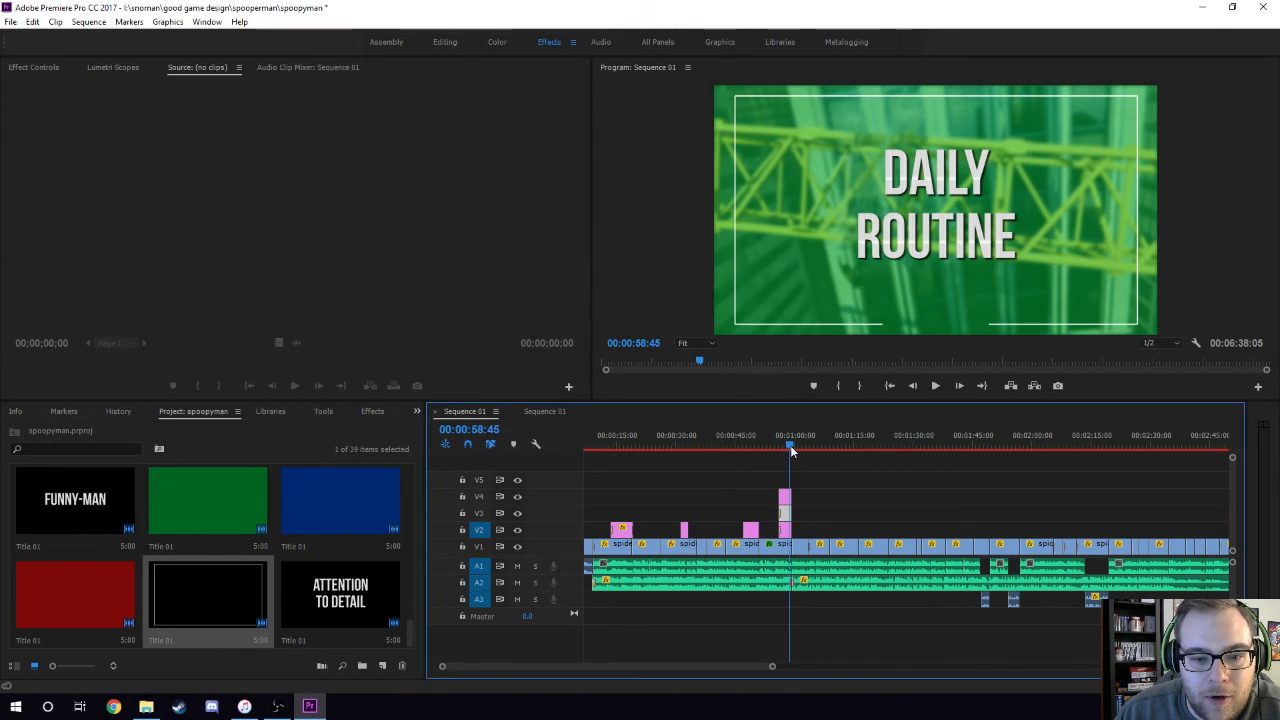
pyautogui.click(785, 497)
pyautogui.doubleClick(785, 497)
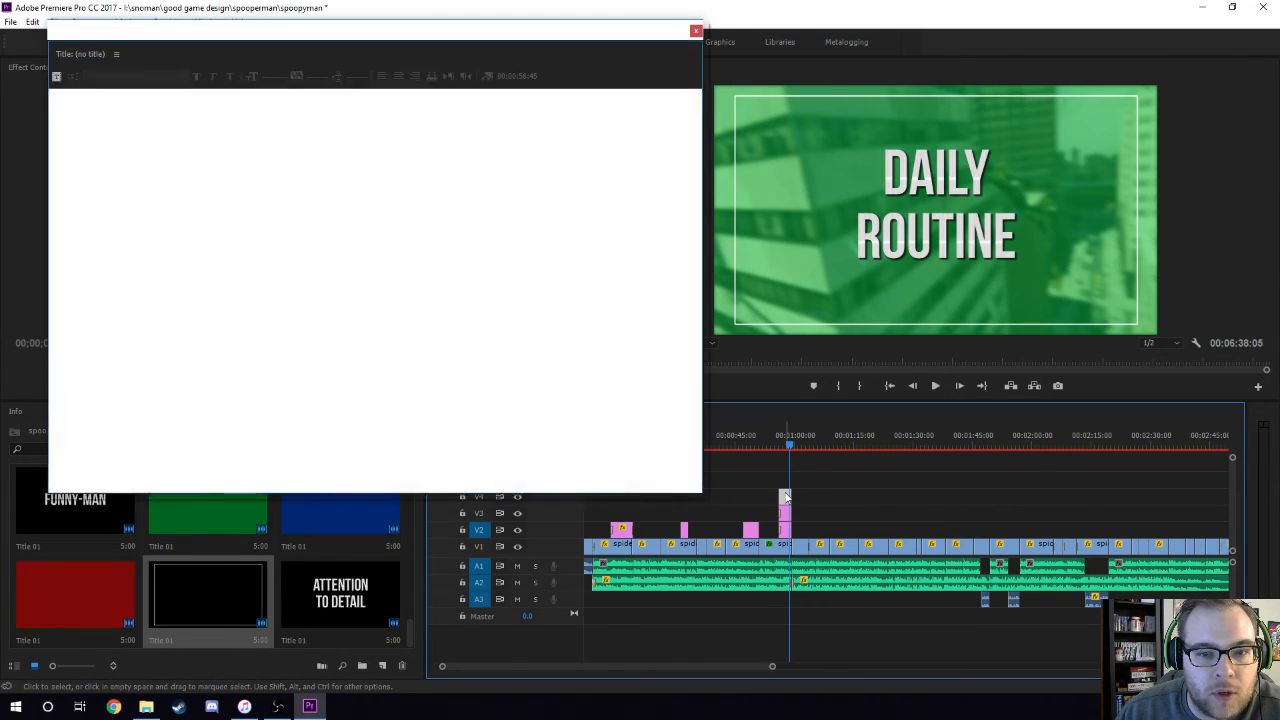
pyautogui.click(694, 29)
pyautogui.click(34, 67)
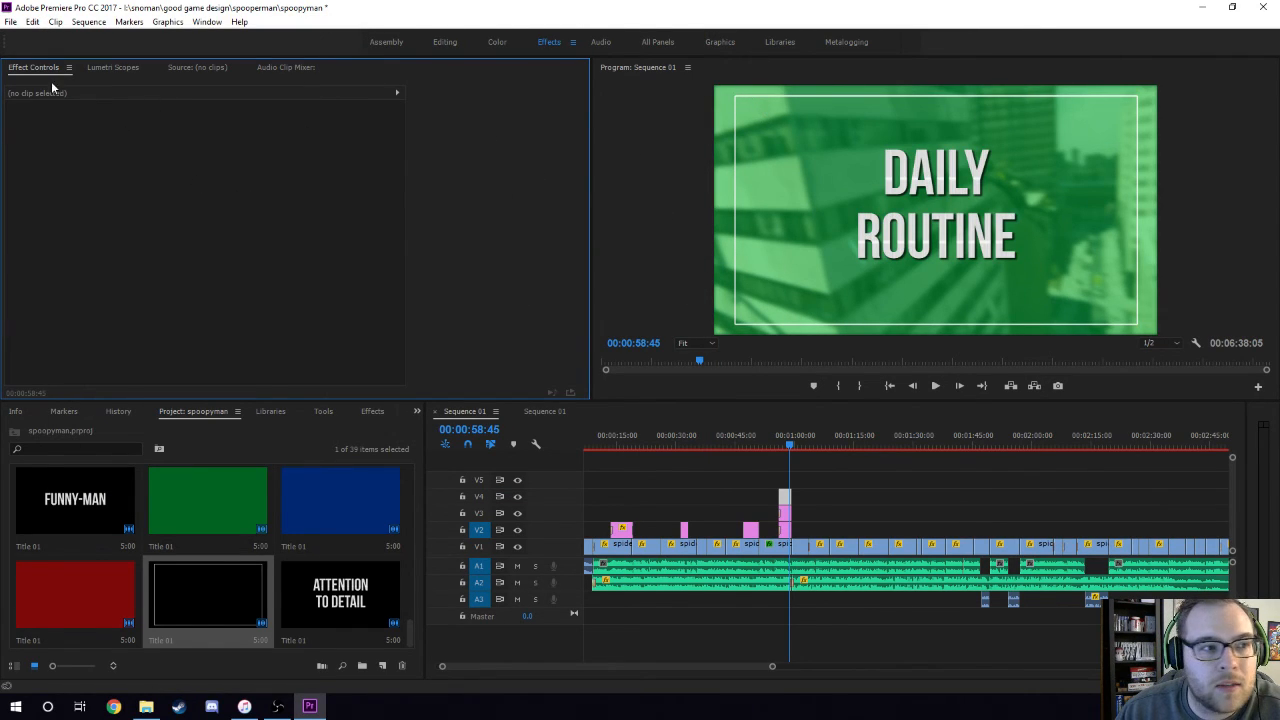
pyautogui.click(783, 496)
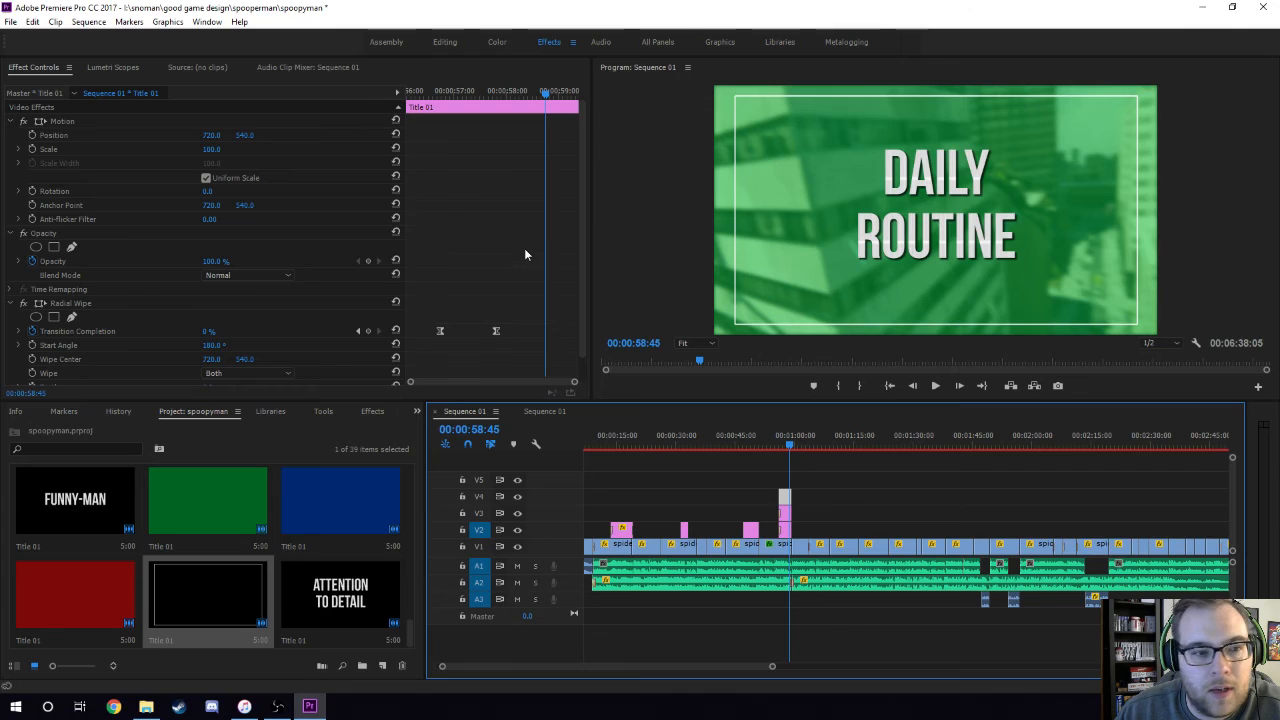
pyautogui.click(122, 299)
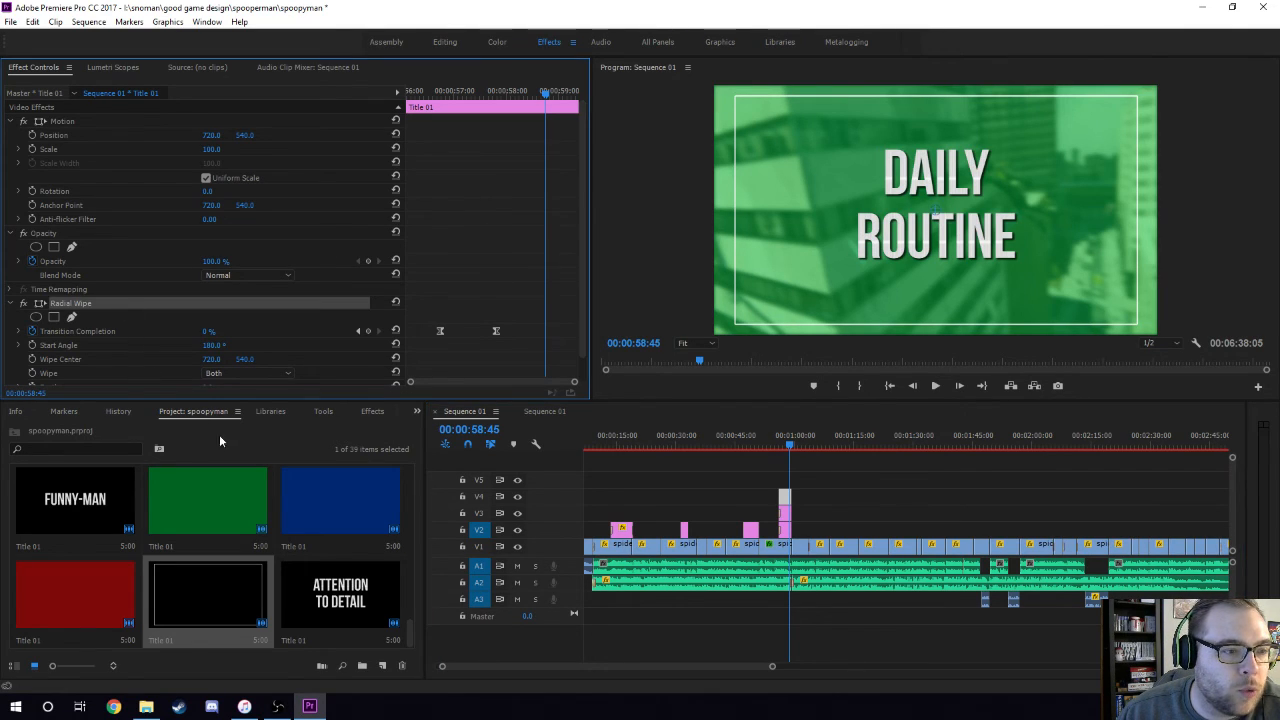
# Search the effects library for "radial wipe" and select the Radial Wipe video effect under Transition
pyautogui.click(372, 411)
pyautogui.click(60, 429)
pyautogui.write('rad')
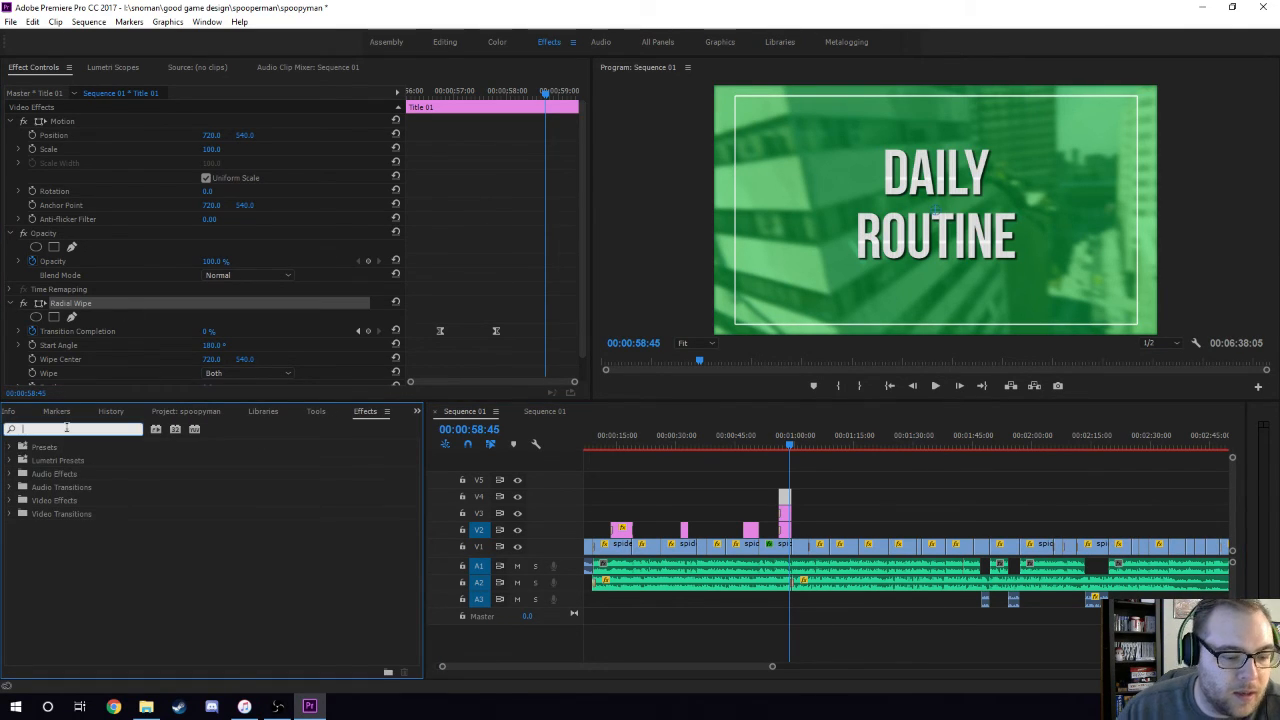
pyautogui.write('ial wipe')
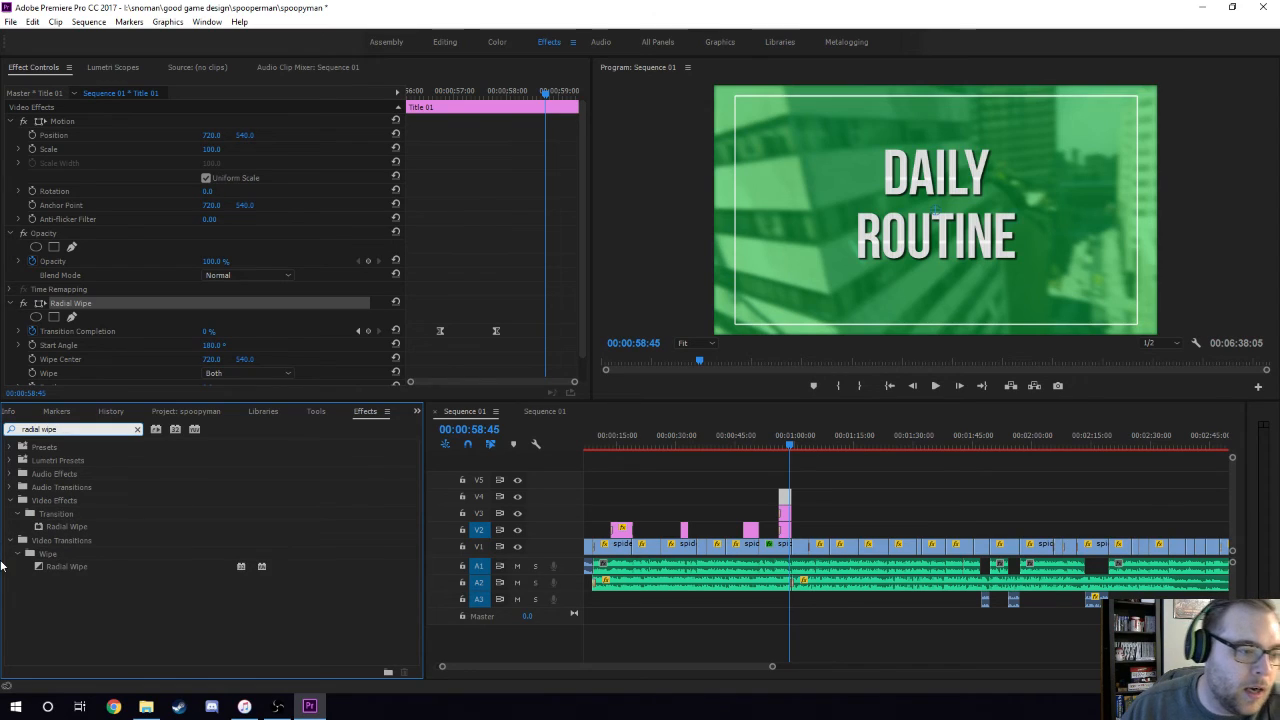
pyautogui.click(94, 526)
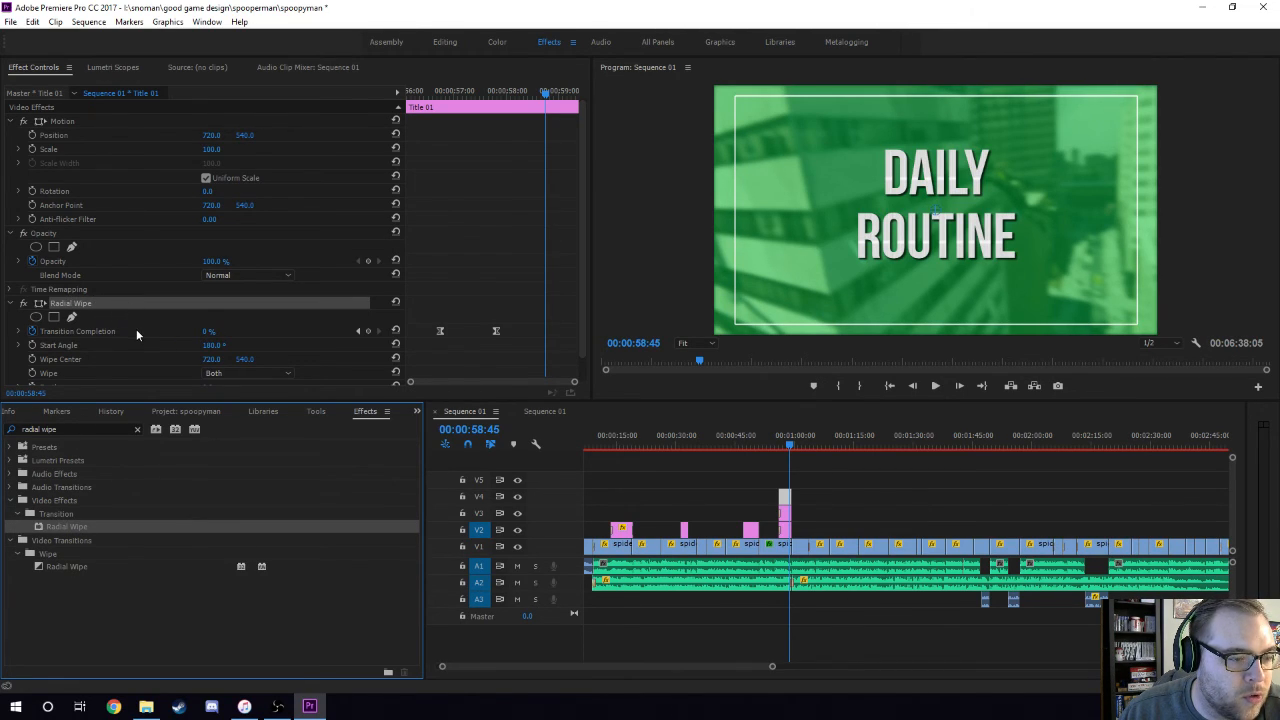
# Shorten the effects library search to "radial"
pyautogui.scroll(-1, 136, 329)
pyautogui.click(65, 428)
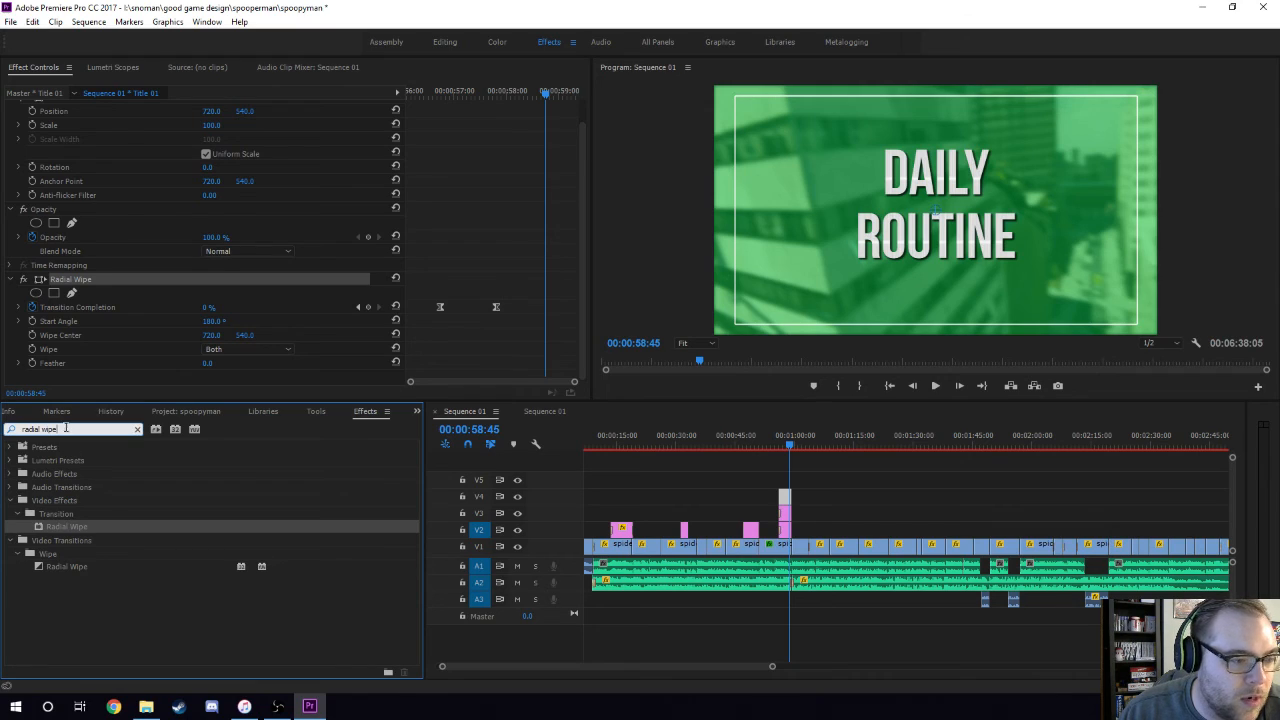
pyautogui.press('BackSpace')
pyautogui.press('BackSpace')
pyautogui.press('BackSpace')
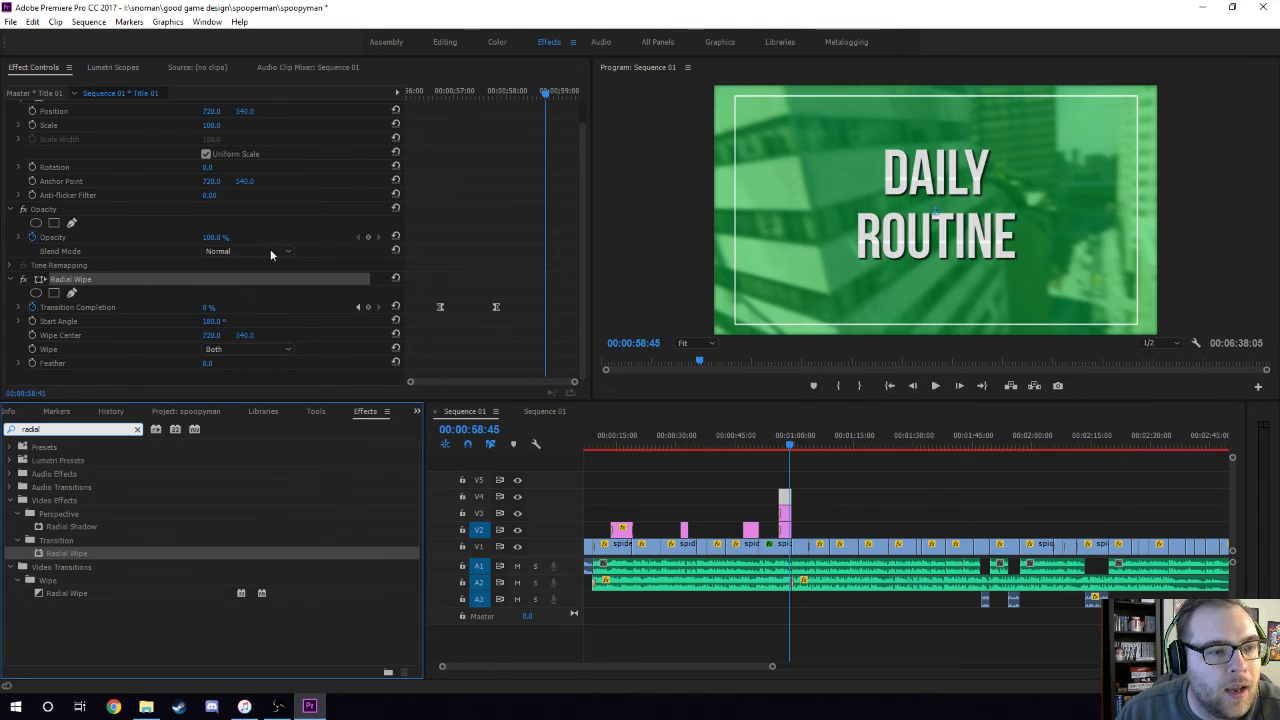
# Scrub the V4 title clip from 00:00:56:05 to its first Transition Completion keyframe and park the playhead at 00:00:56:35
pyautogui.click(416, 90)
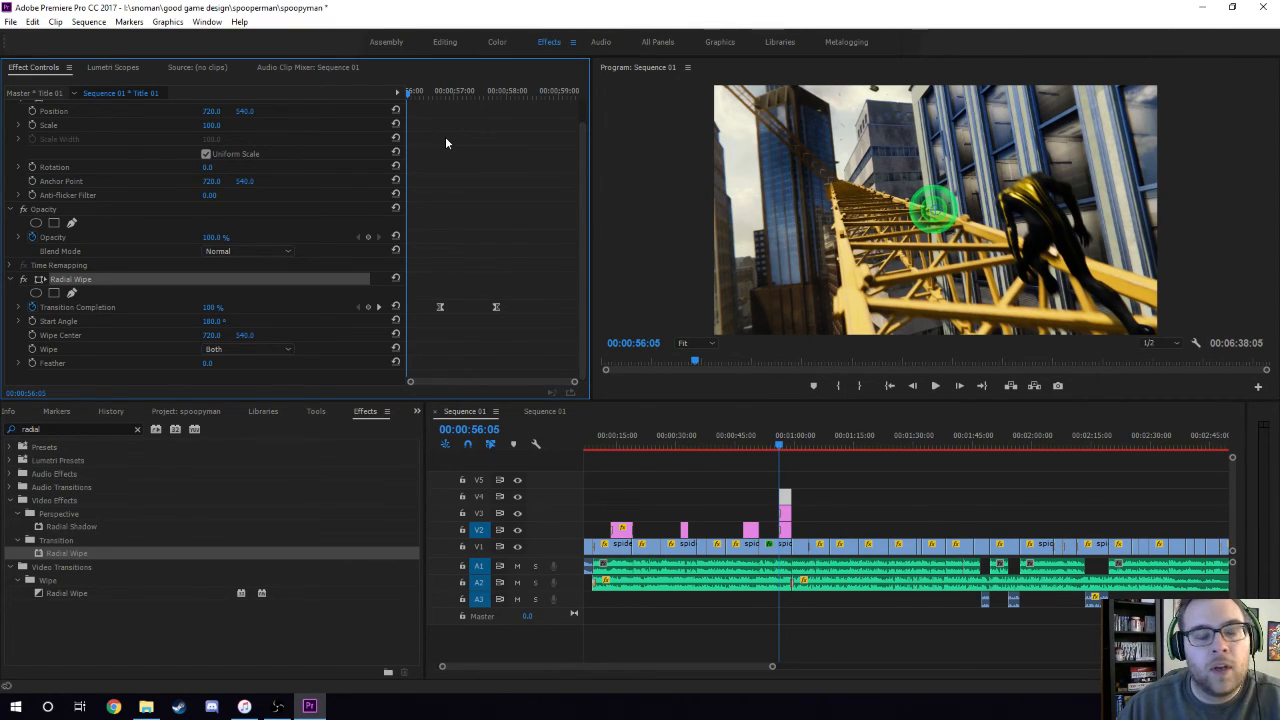
pyautogui.moveTo(436, 90)
pyautogui.mouseDown()
pyautogui.moveTo(499, 97)
pyautogui.moveTo(443, 108)
pyautogui.mouseUp()
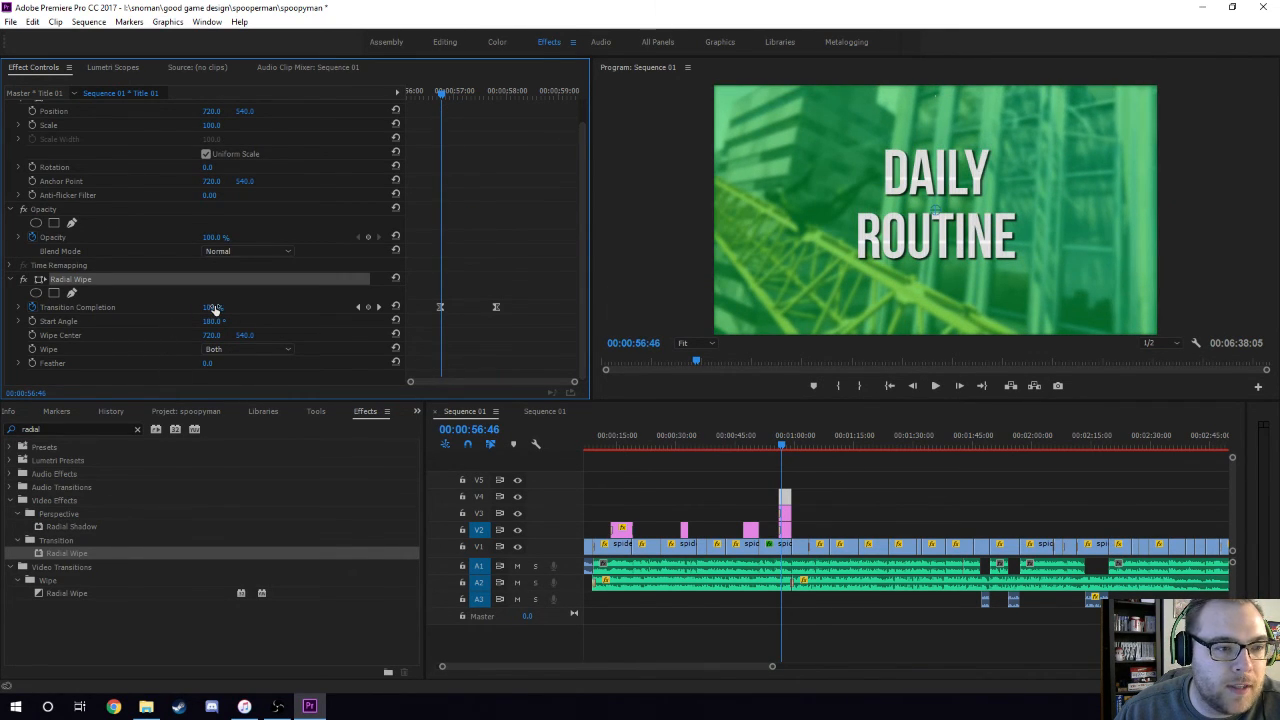
pyautogui.click(434, 94)
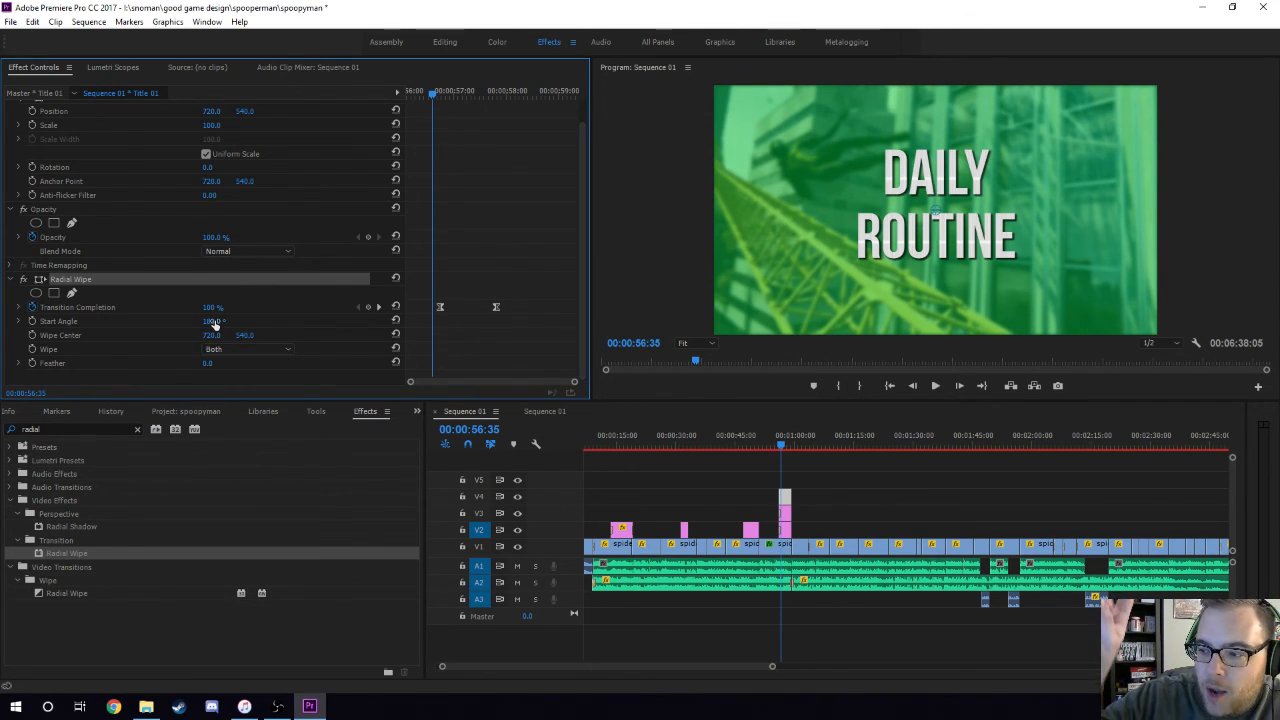
# Try a Radial Wipe start angle of 0° while scrubbing the beginning of the wipe, and restore the angle to 180°
pyautogui.click(213, 321)
pyautogui.write('0')
pyautogui.press('Return')
pyautogui.moveTo(434, 96)
pyautogui.mouseDown()
pyautogui.moveTo(494, 98)
pyautogui.moveTo(441, 116)
pyautogui.mouseUp()
pyautogui.click(212, 321)
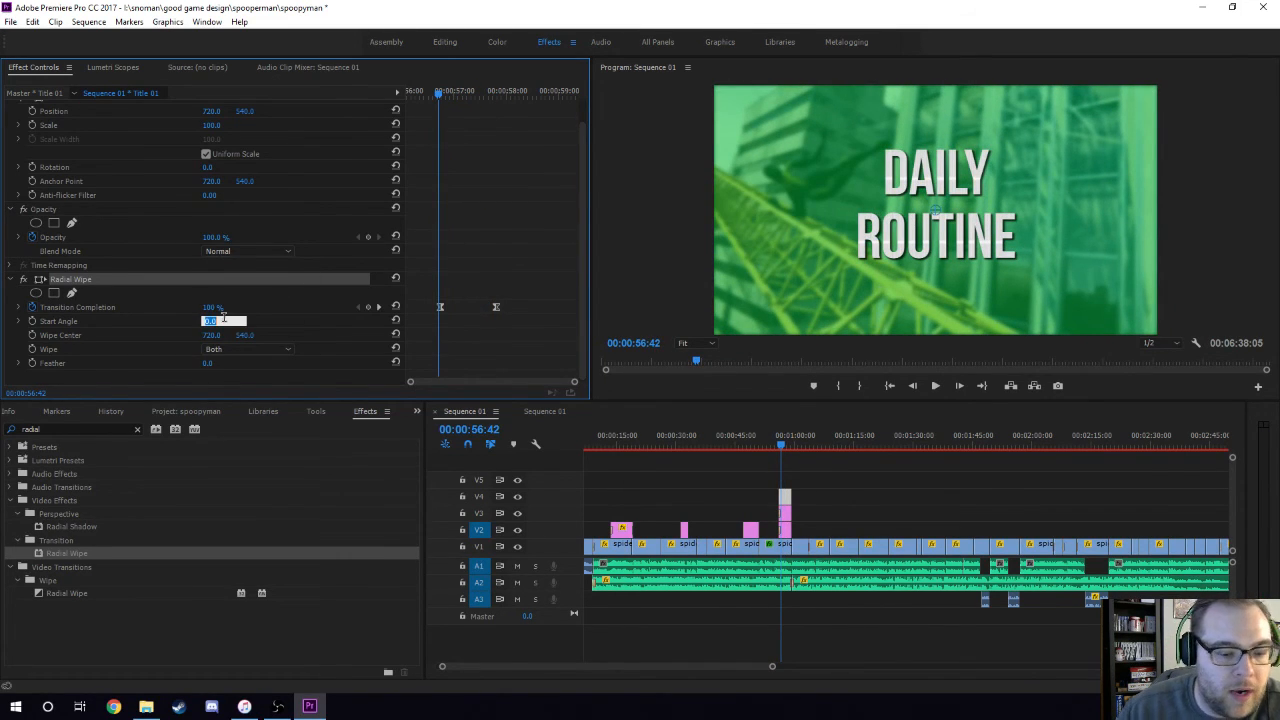
pyautogui.press('Return')
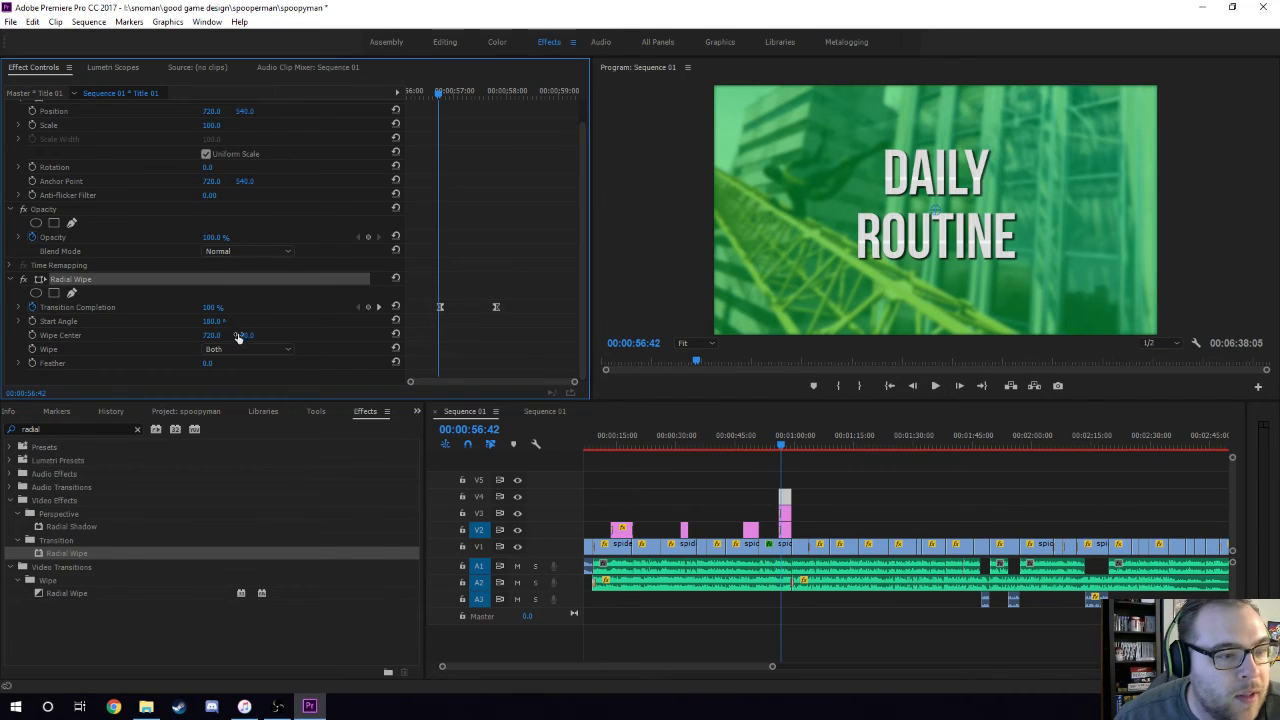
# Set the Radial Wipe direction to Clockwise and scrub across the beginning of the wipe
pyautogui.click(249, 350)
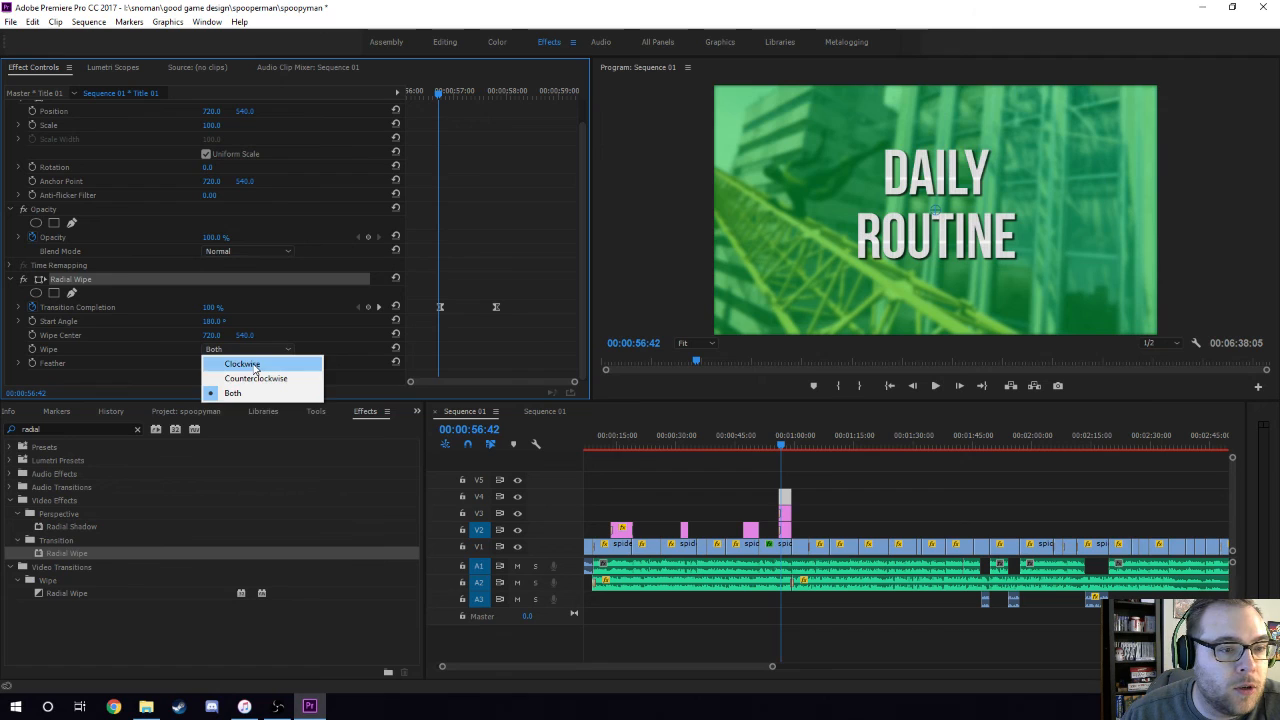
pyautogui.click(243, 363)
pyautogui.moveTo(438, 94)
pyautogui.mouseDown()
pyautogui.moveTo(493, 99)
pyautogui.moveTo(445, 103)
pyautogui.moveTo(469, 105)
pyautogui.moveTo(442, 115)
pyautogui.mouseUp()
# Try the Counterclockwise Radial Wipe direction while scrubbing the beginning of the wipe, and restore the direction to Both
pyautogui.click(258, 349)
pyautogui.click(256, 374)
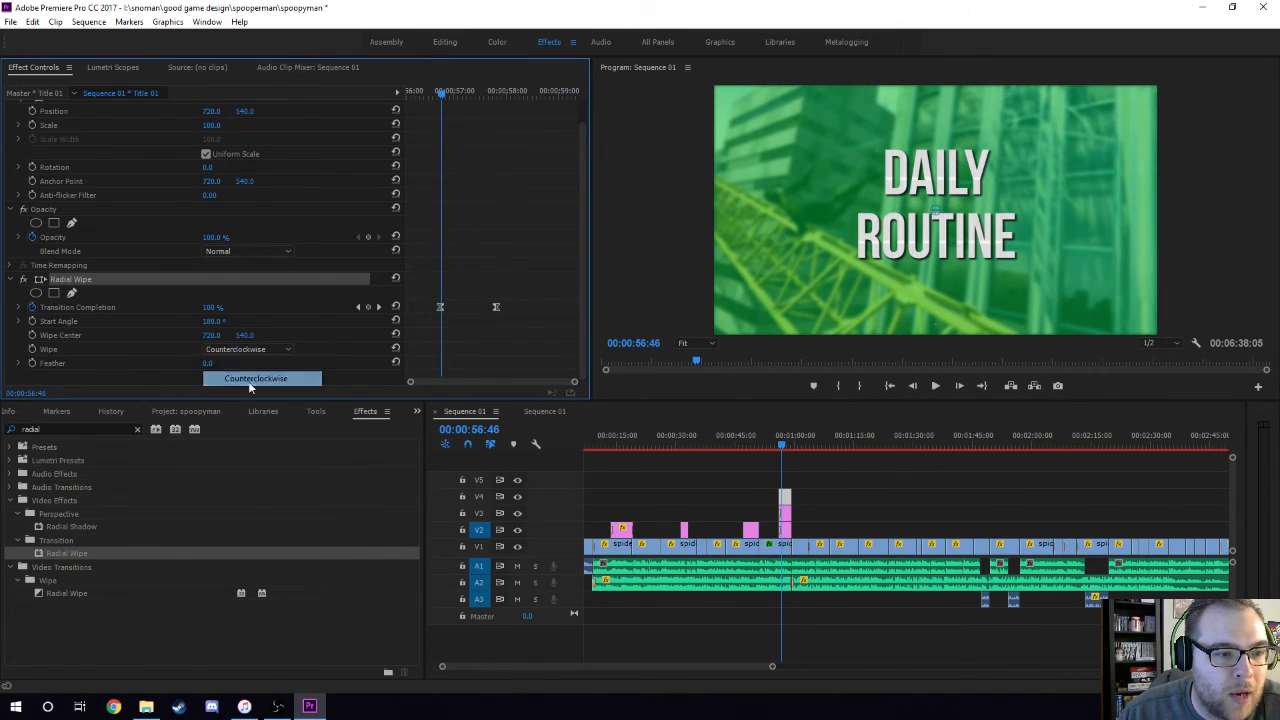
pyautogui.click(449, 92)
pyautogui.moveTo(451, 92)
pyautogui.mouseDown()
pyautogui.moveTo(492, 97)
pyautogui.moveTo(439, 100)
pyautogui.mouseUp()
pyautogui.click(249, 350)
pyautogui.click(254, 389)
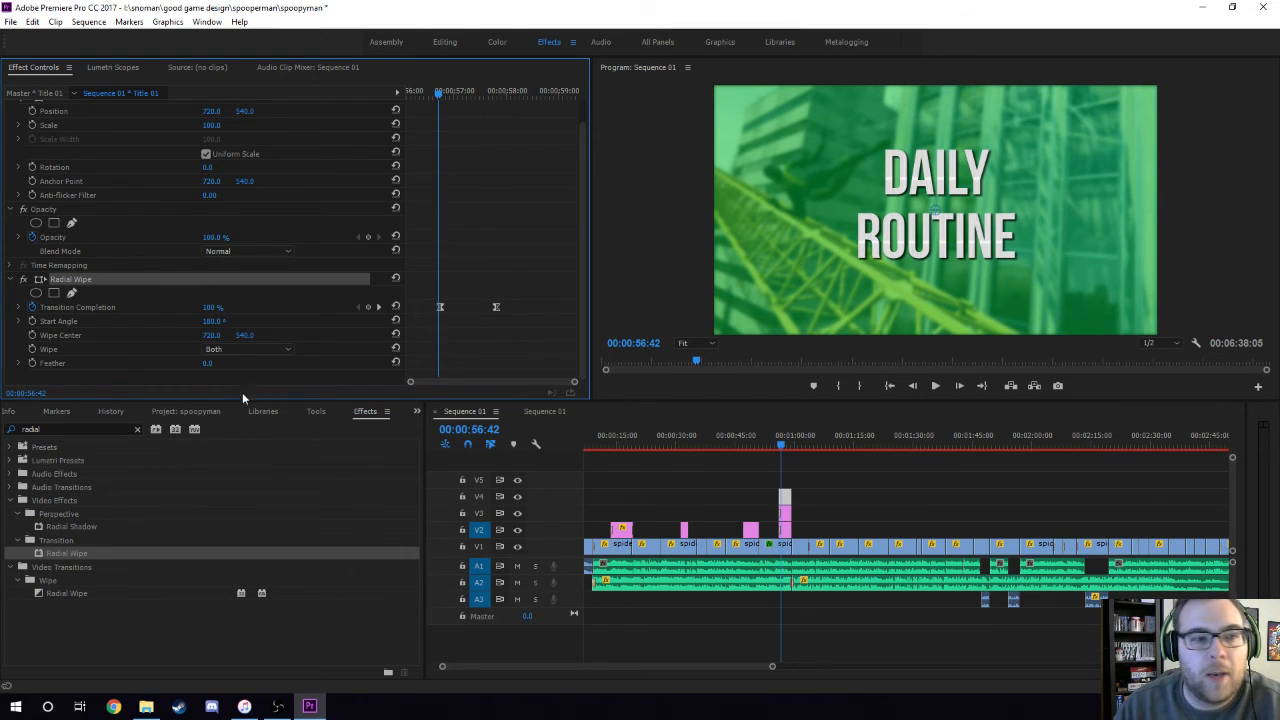
# Scrub around the first Transition Completion keyframe and play the border wipe from 00:00:56:45
pyautogui.moveTo(438, 92); pyautogui.dragTo(427, 92)
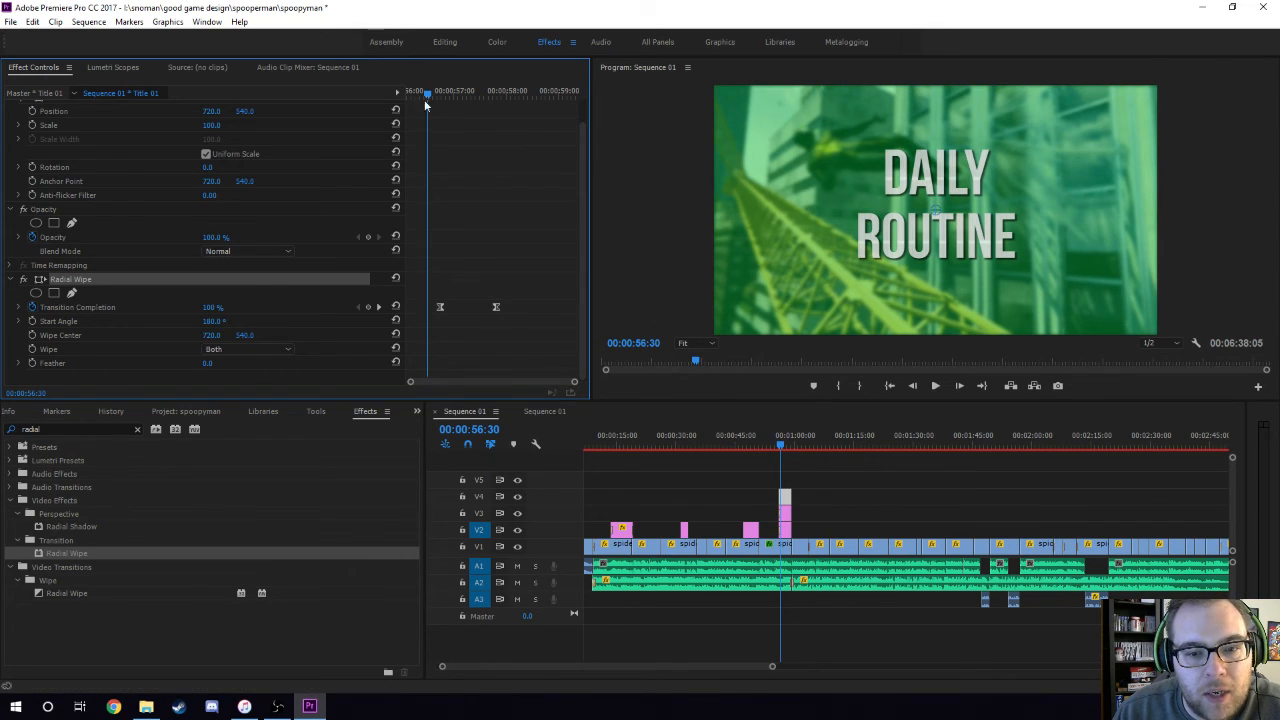
pyautogui.moveTo(431, 92); pyautogui.dragTo(441, 95)
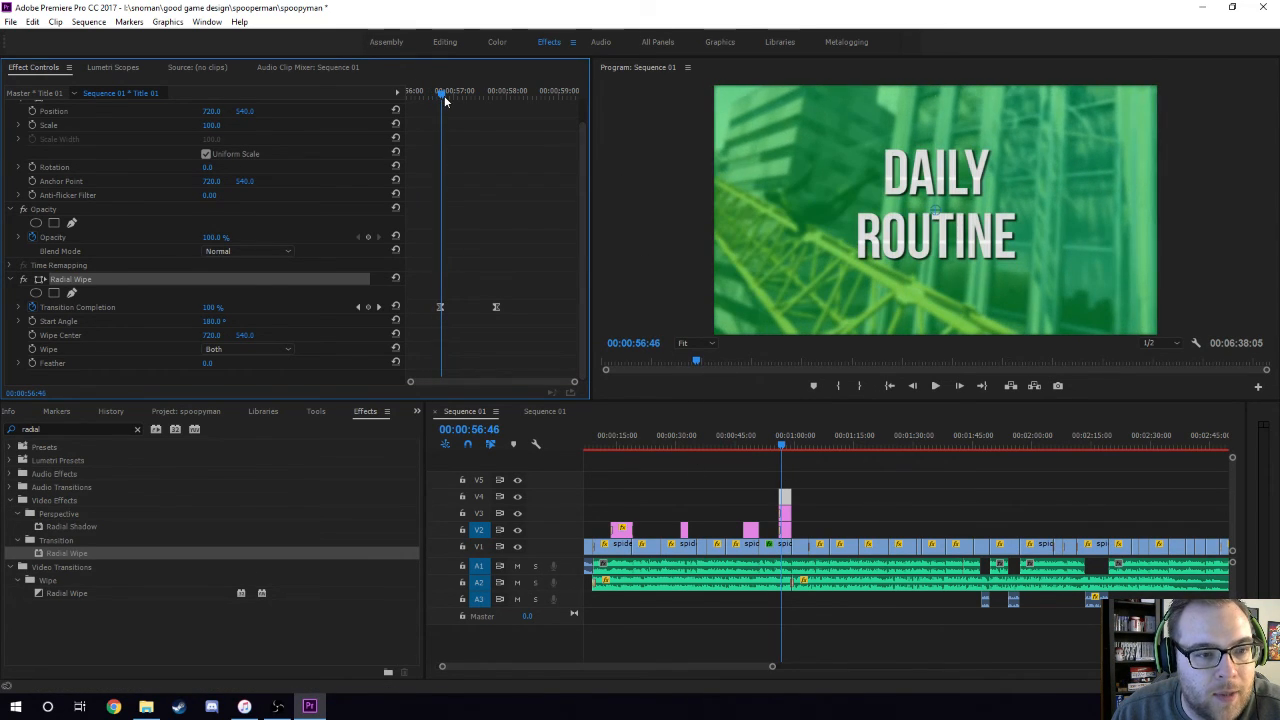
pyautogui.click(359, 307)
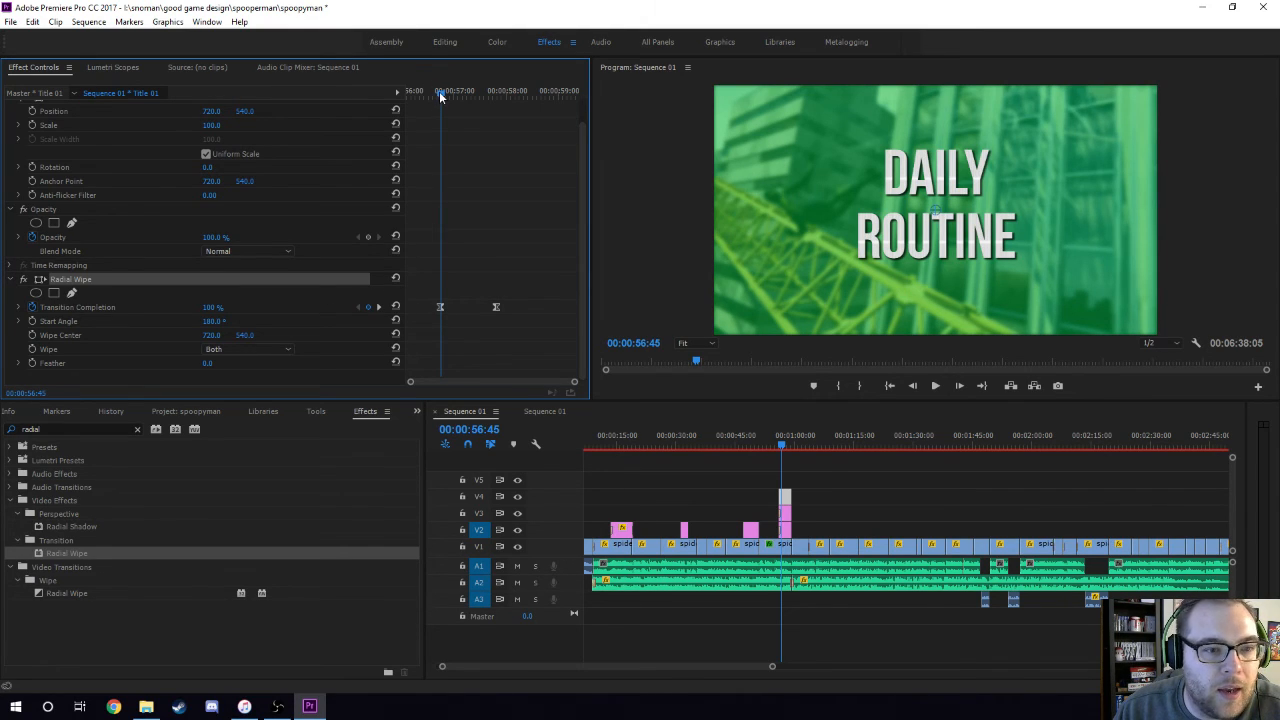
pyautogui.press('space')
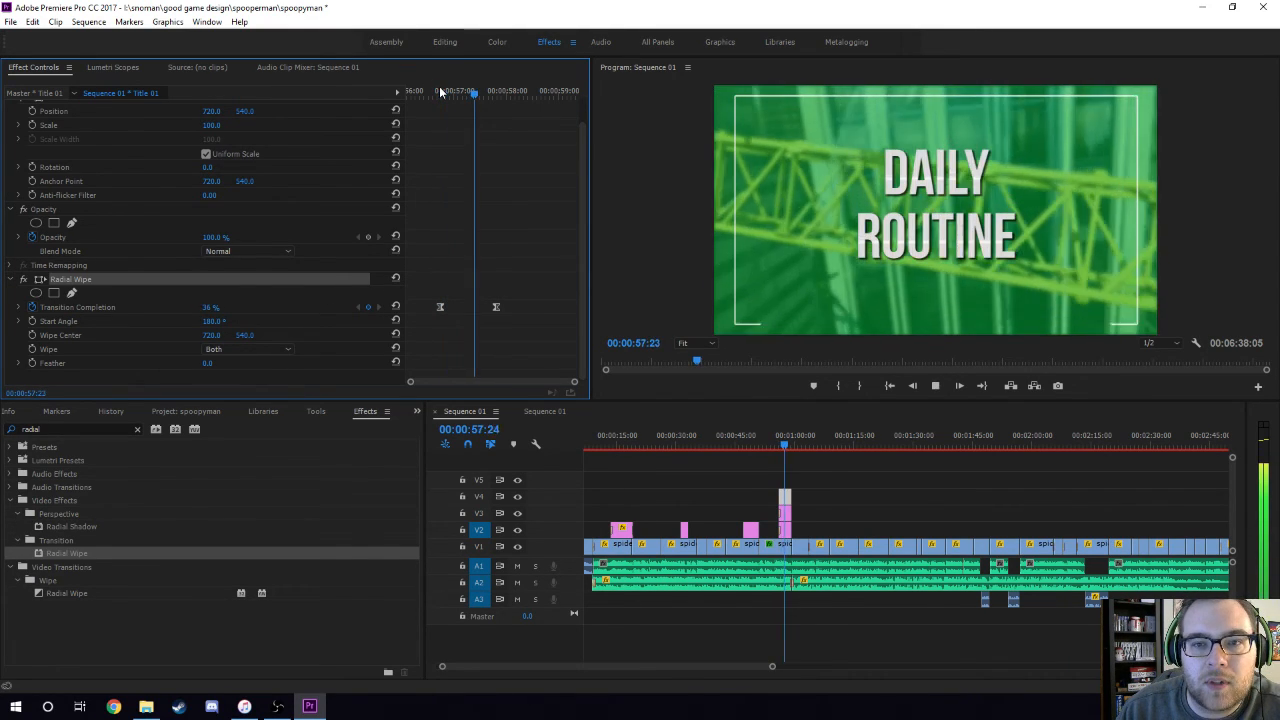
pyautogui.press('space')
# Examine the second Transition Completion keyframe at 00:00:57:48 and scrub the wipe between both keyframes
pyautogui.click(496, 92)
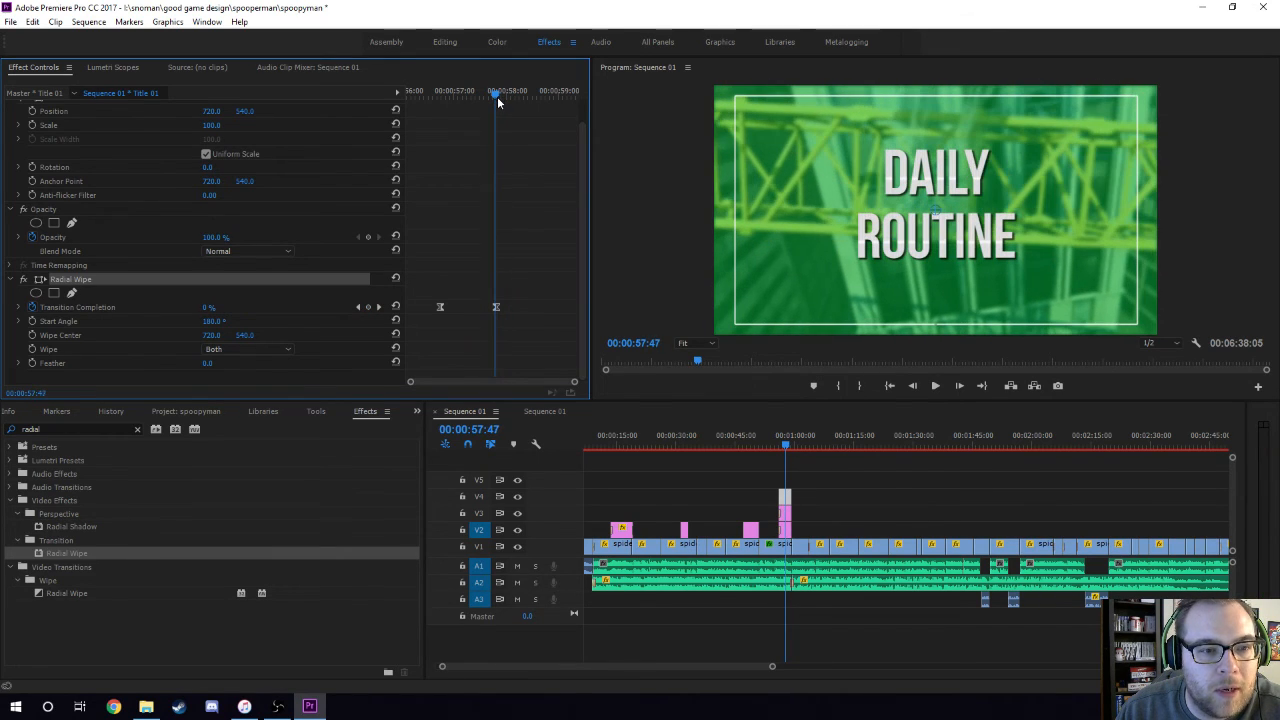
pyautogui.click(358, 307)
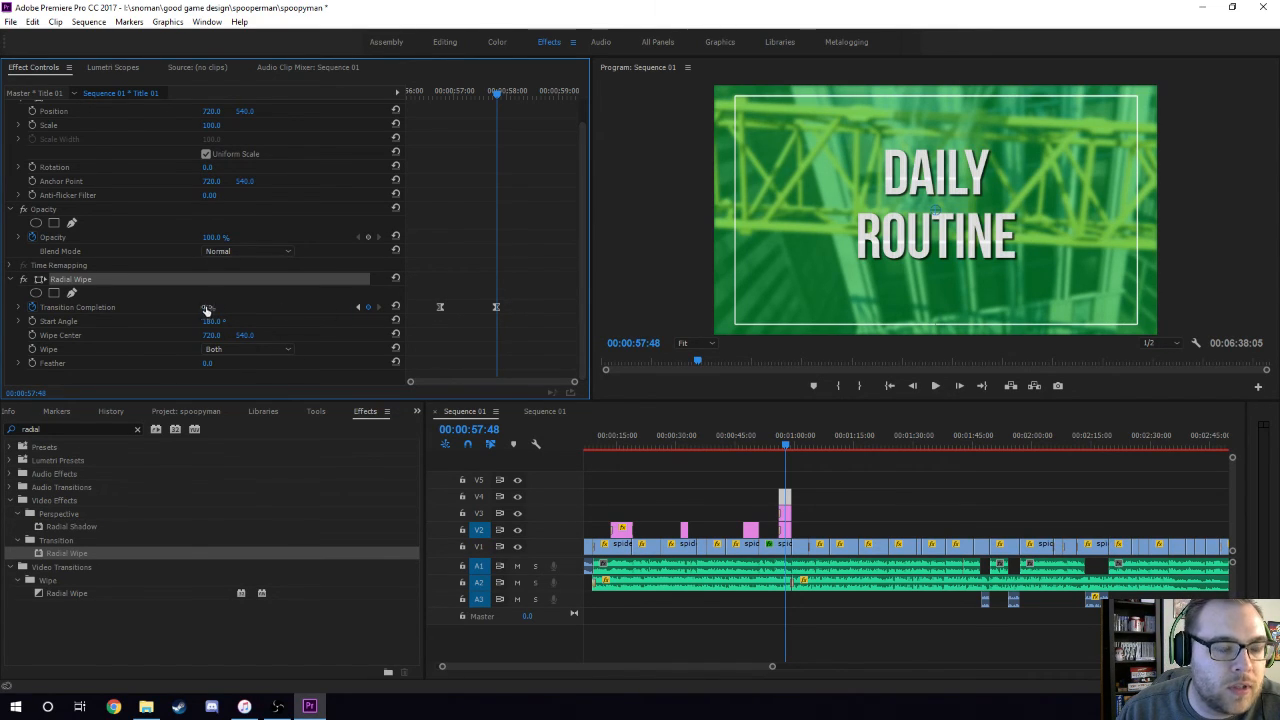
pyautogui.click(437, 91)
pyautogui.moveTo(437, 91); pyautogui.dragTo(500, 95)
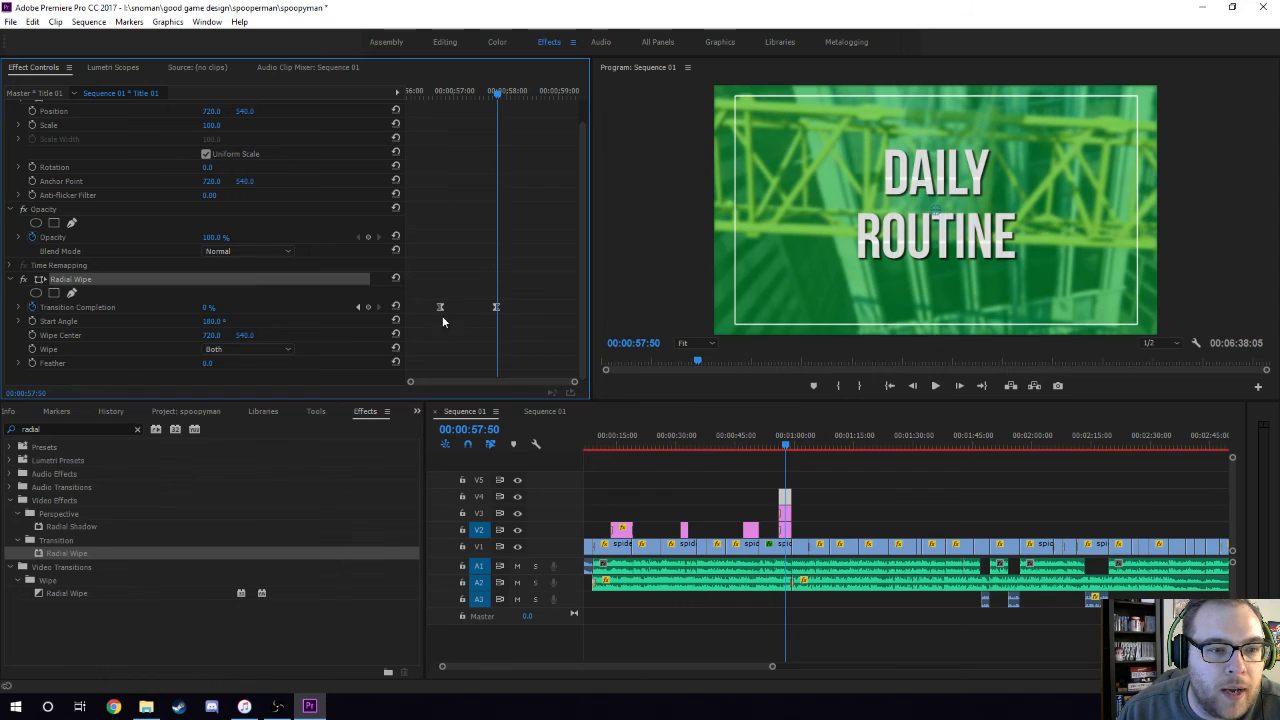
# Apply Ease Out to the first Transition Completion keyframe and return the playhead to the beginning of the wipe
pyautogui.rightClick(441, 309)
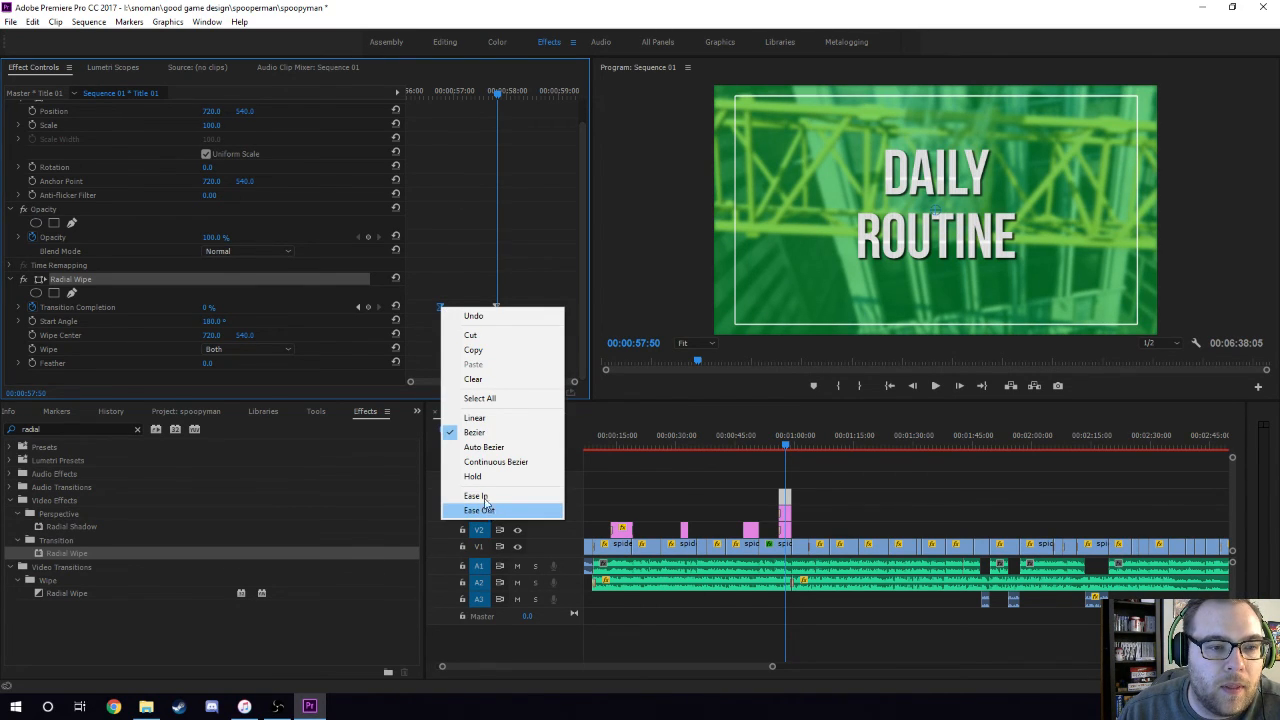
pyautogui.click(489, 512)
pyautogui.click(443, 89)
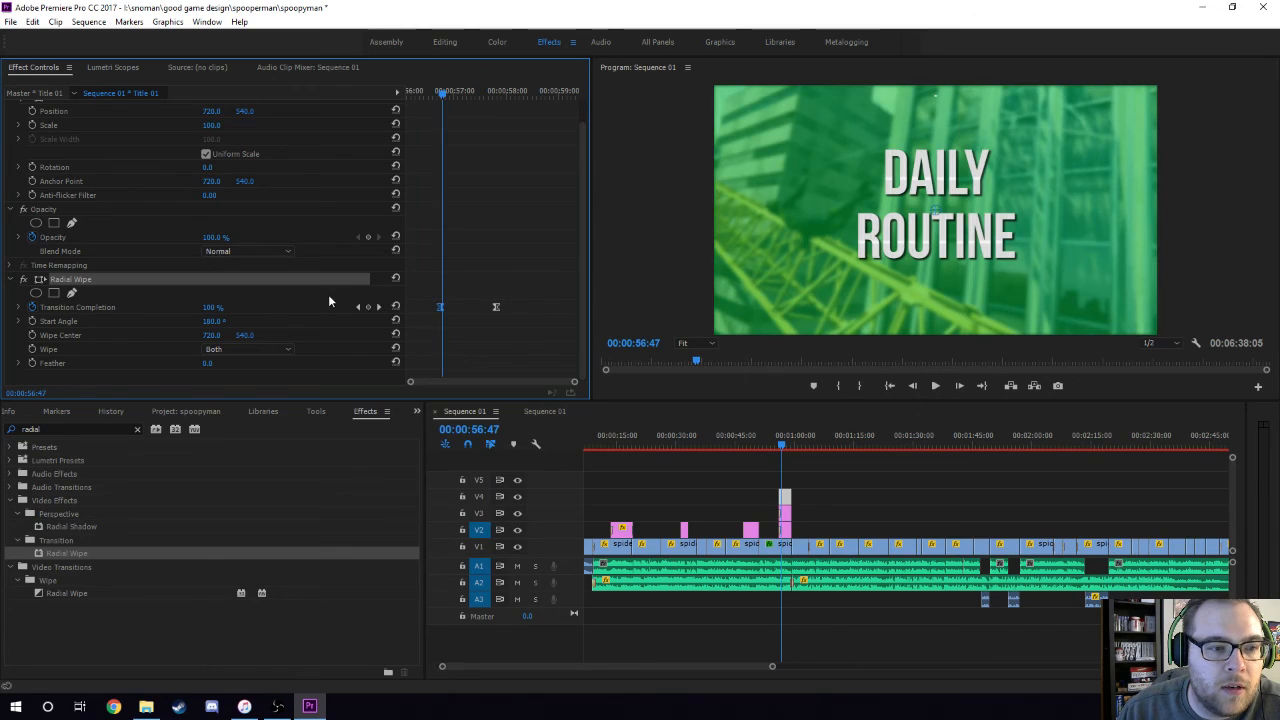
# Examine the Ease Out option for the first Transition Completion keyframe and the Ease In option for the second
pyautogui.rightClick(441, 308)
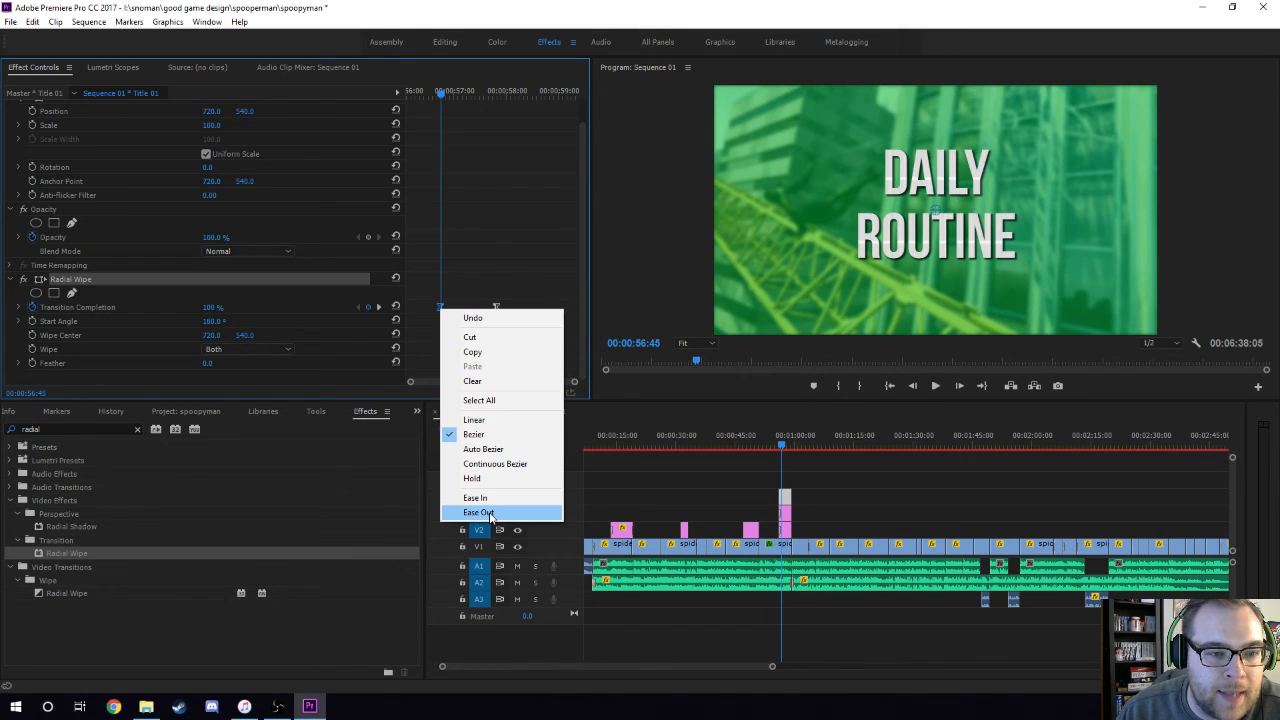
pyautogui.click(494, 307)
pyautogui.rightClick(496, 307)
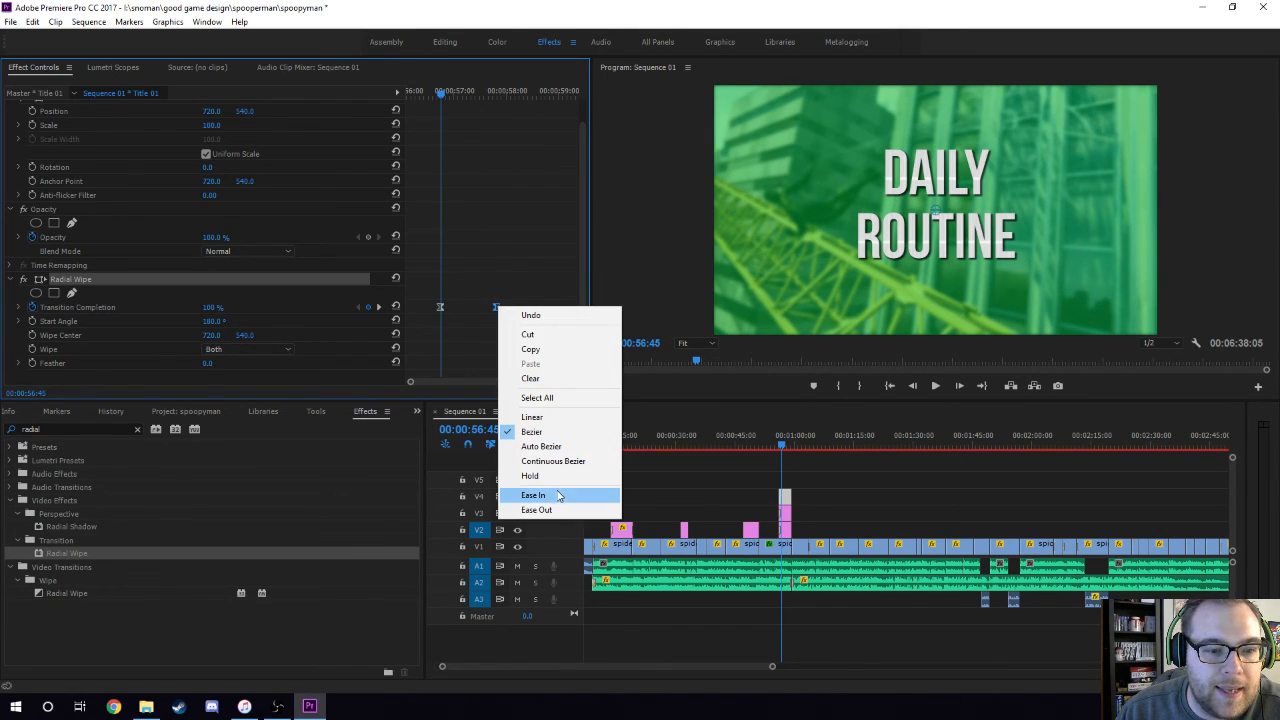
pyautogui.click(484, 128)
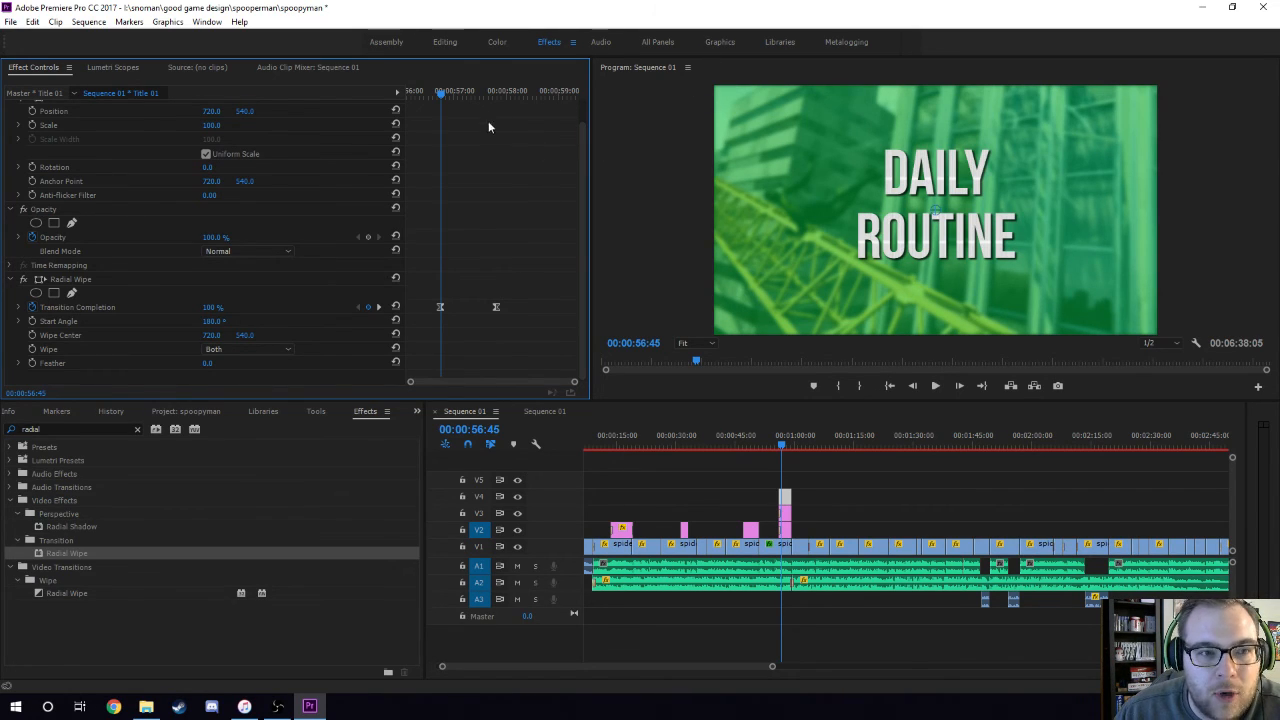
# Set both Transition Completion keyframes of the Radial Wipe to Linear interpolation
pyautogui.moveTo(440, 93); pyautogui.dragTo(433, 95)
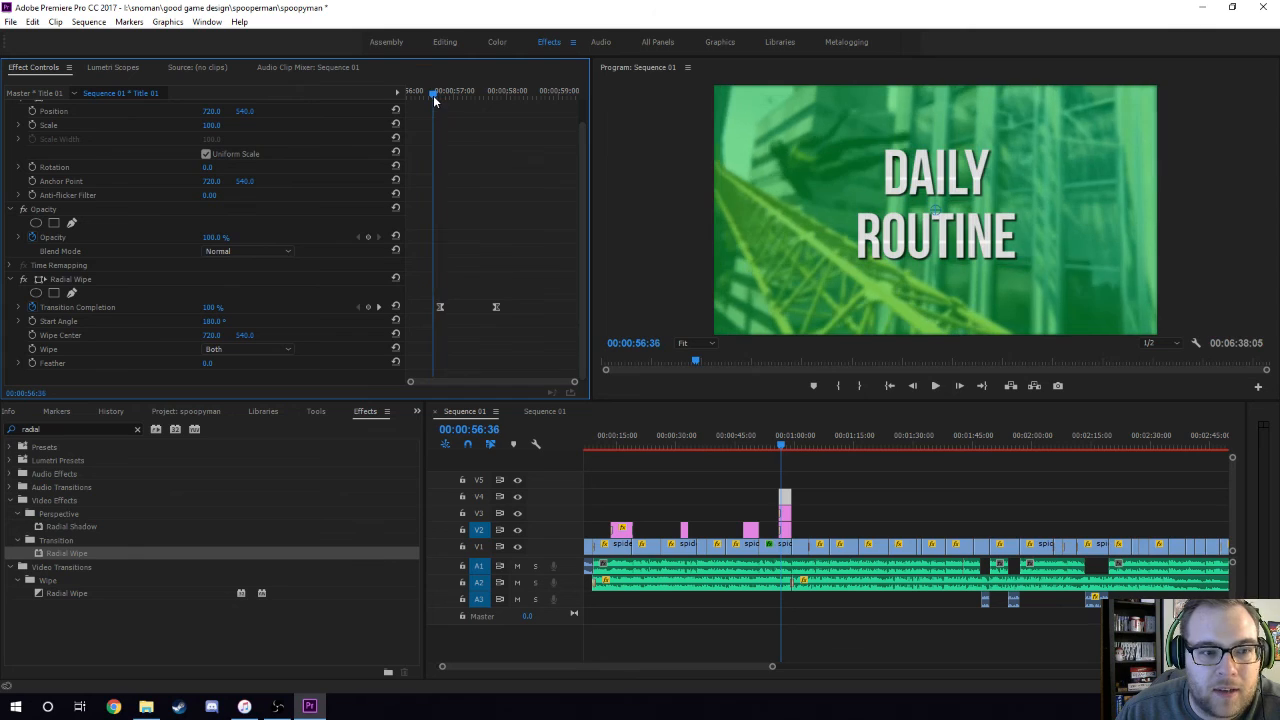
pyautogui.rightClick(440, 307)
pyautogui.click(440, 307)
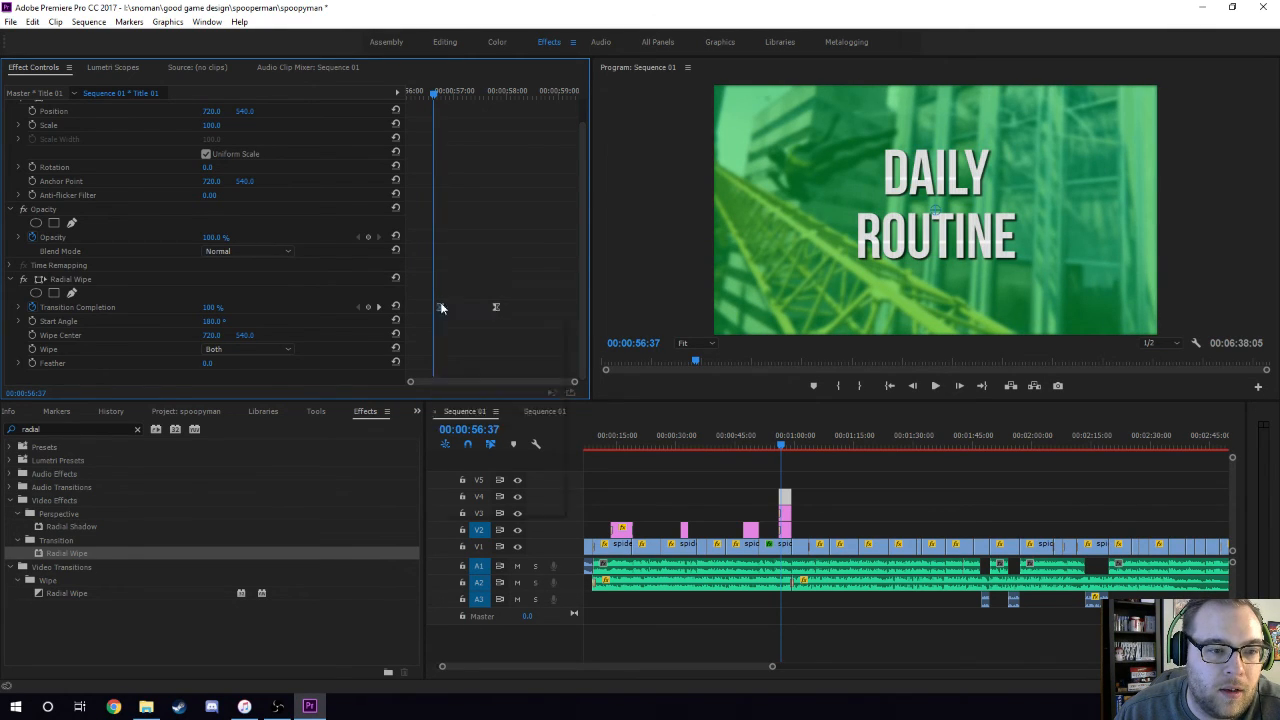
pyautogui.rightClick(440, 305)
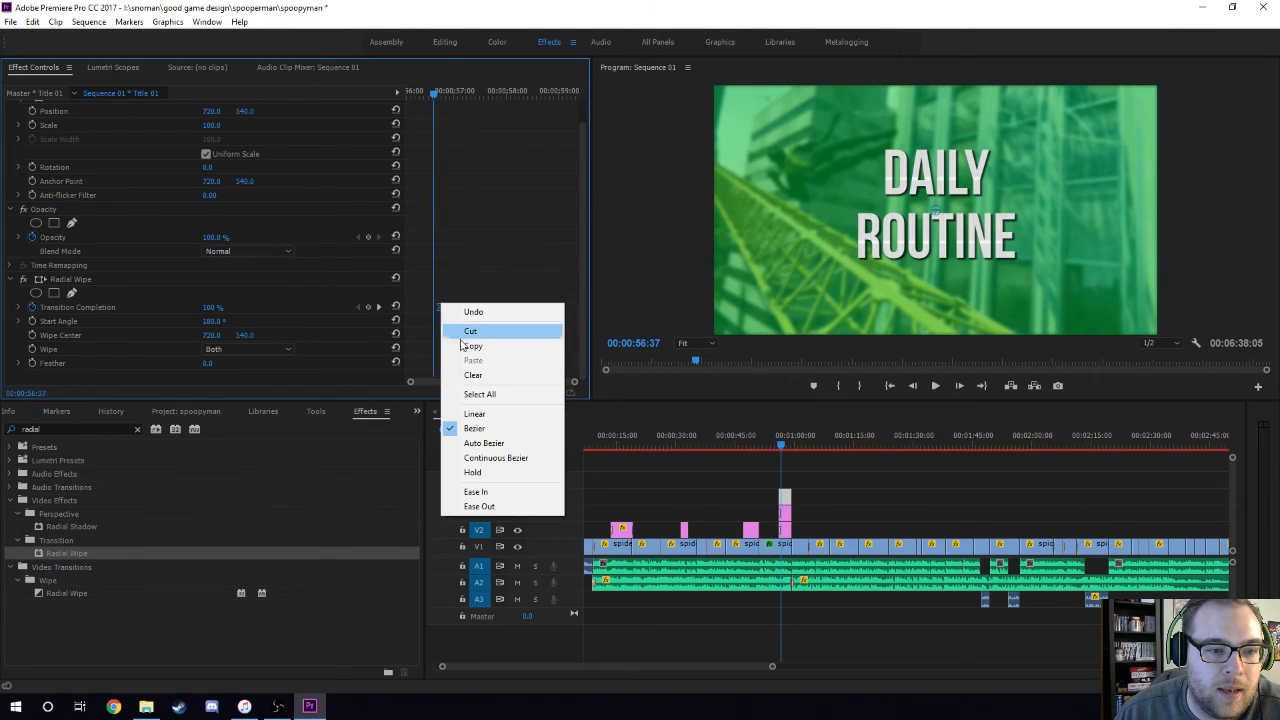
pyautogui.click(489, 412)
pyautogui.rightClick(495, 305)
pyautogui.click(520, 363)
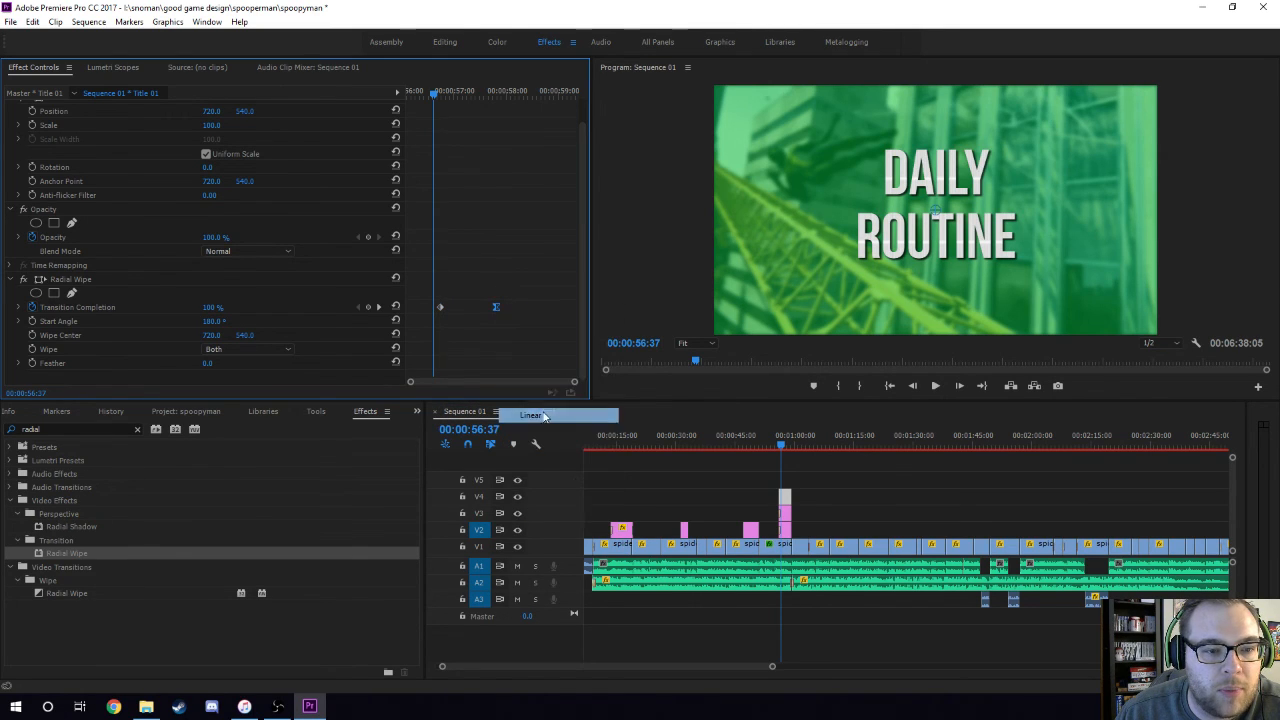
# Play the border wipe several times from just before its first keyframe to review the linear motion
pyautogui.press('space')
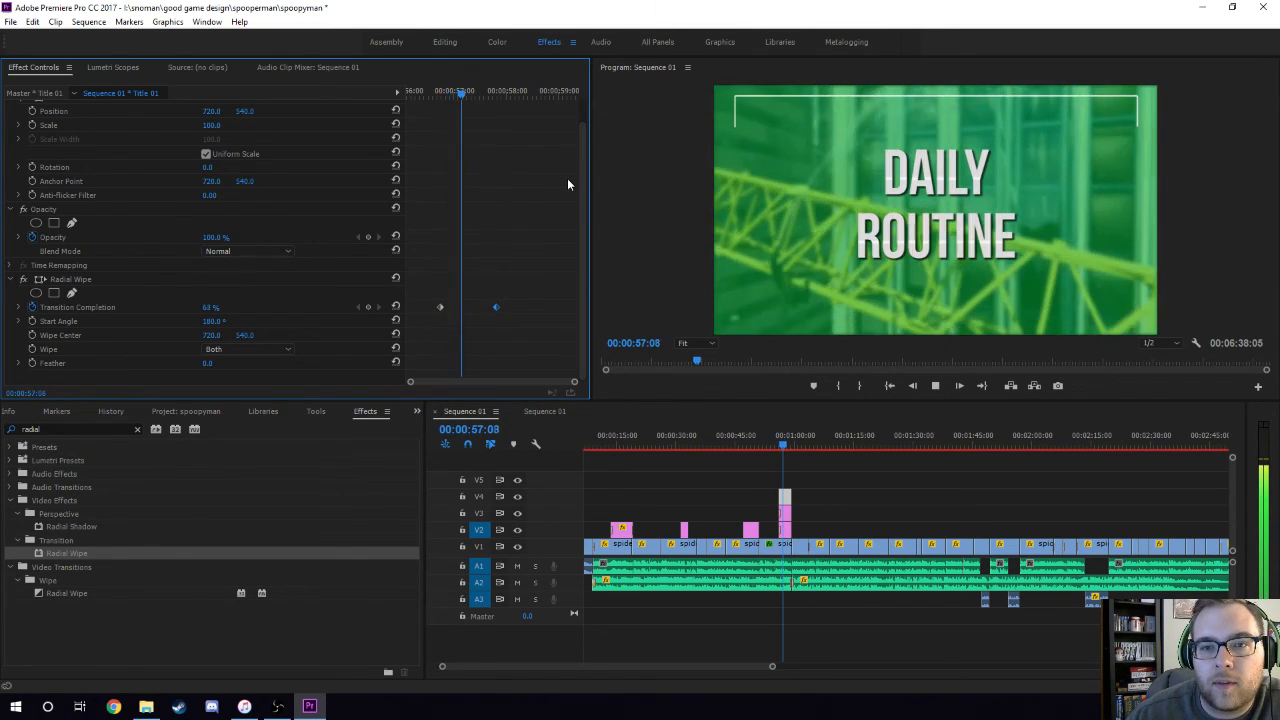
pyautogui.press('space')
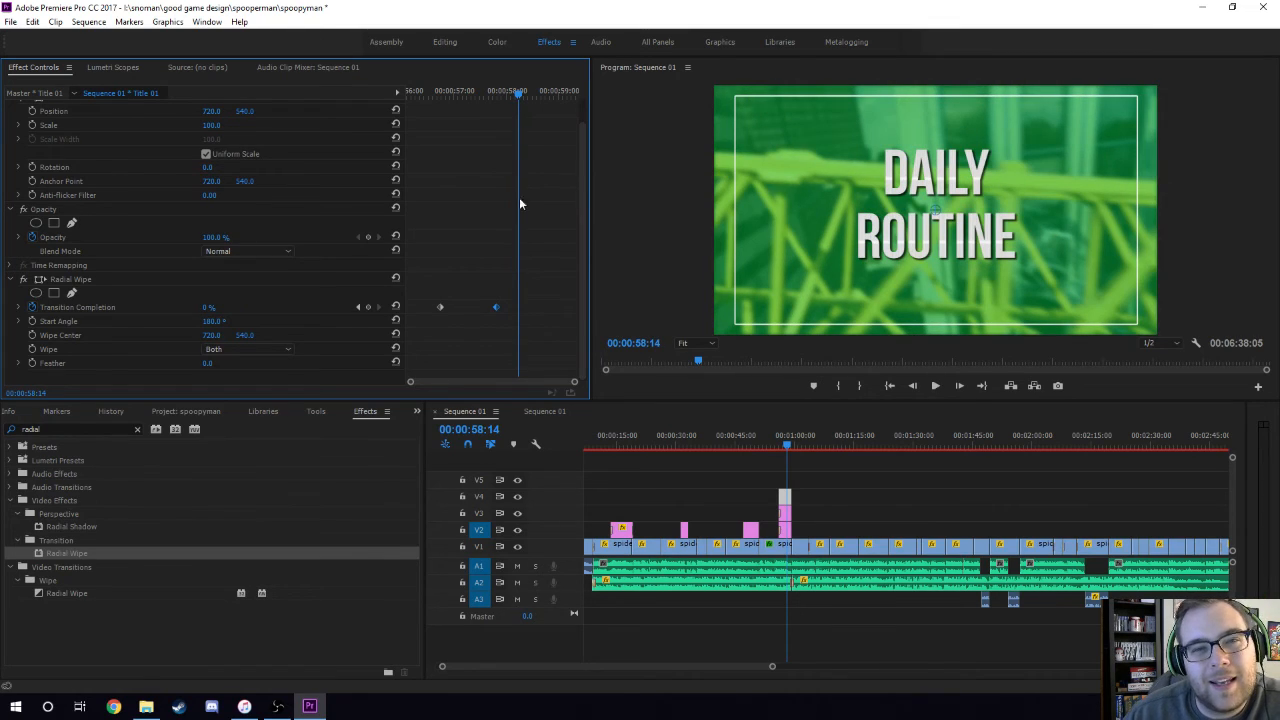
pyautogui.click(440, 91)
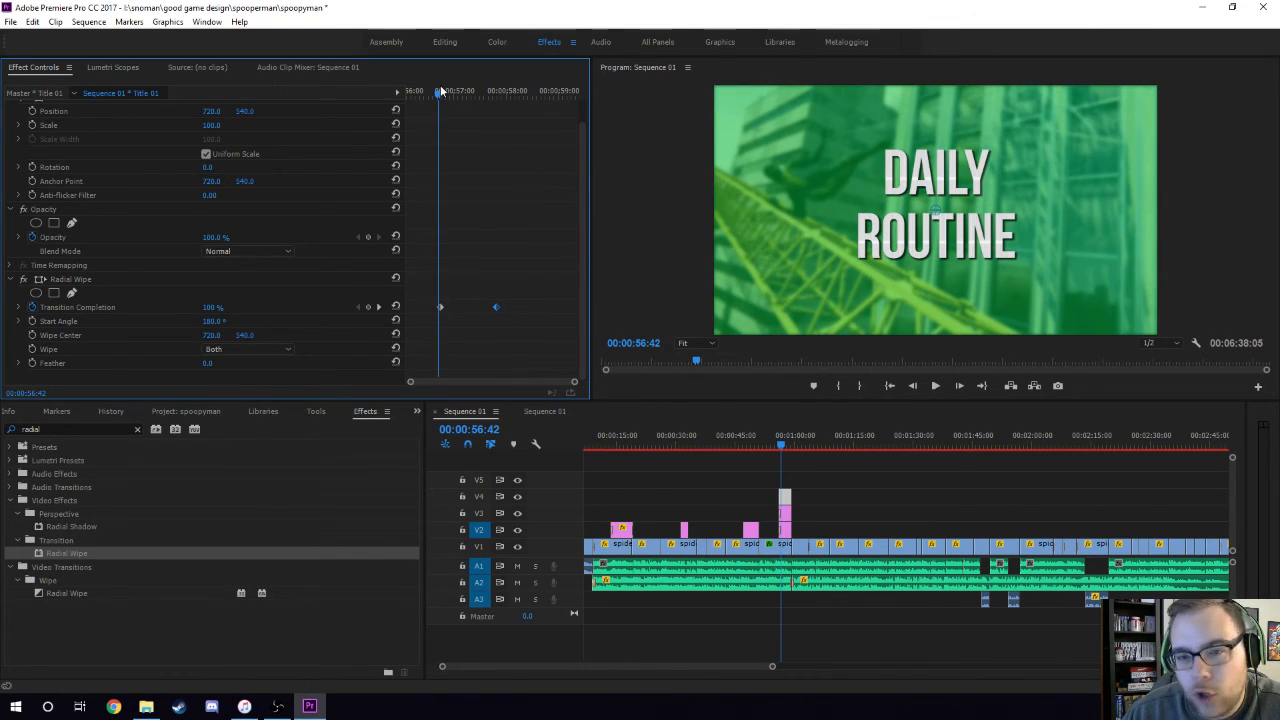
pyautogui.press('space')
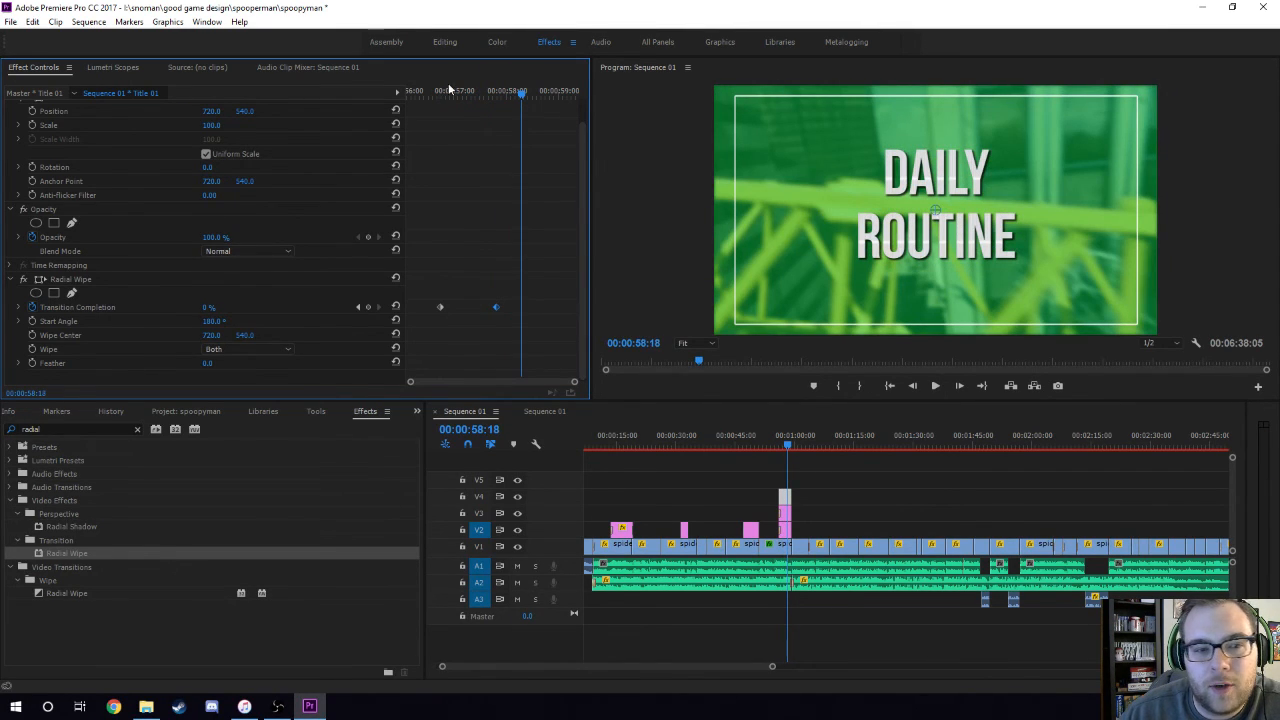
pyautogui.click(435, 91)
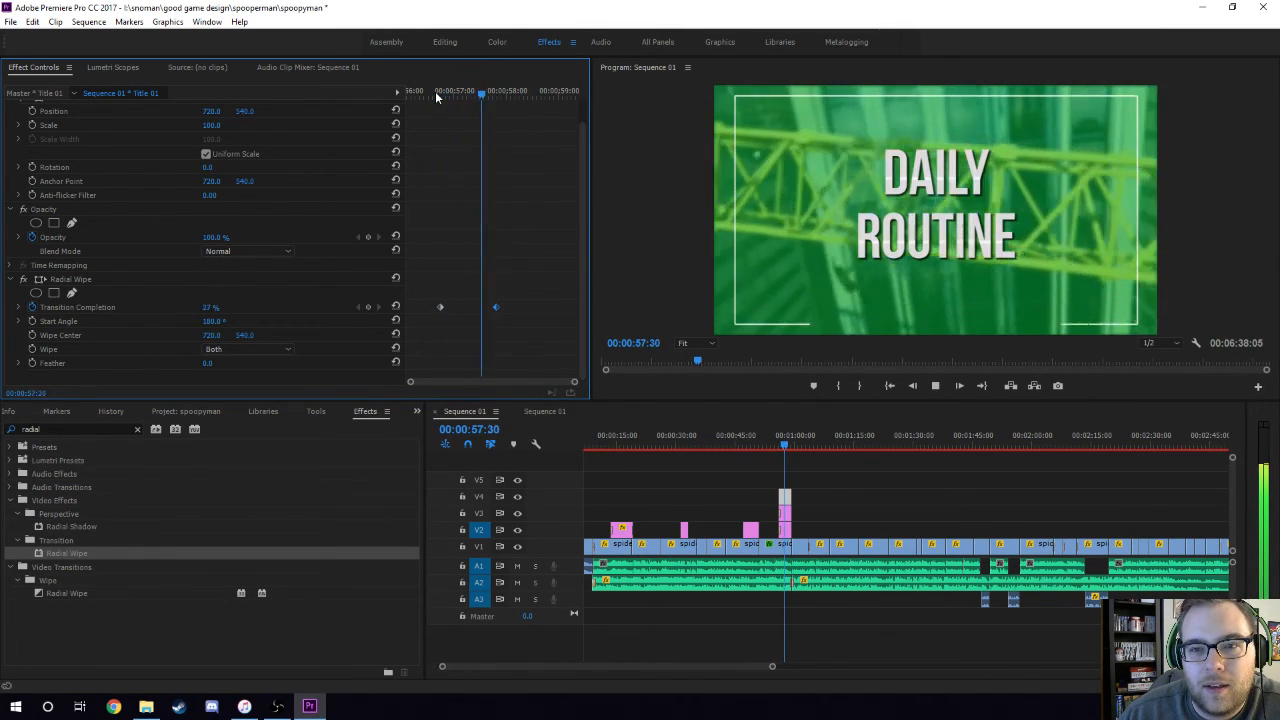
pyautogui.press('space')
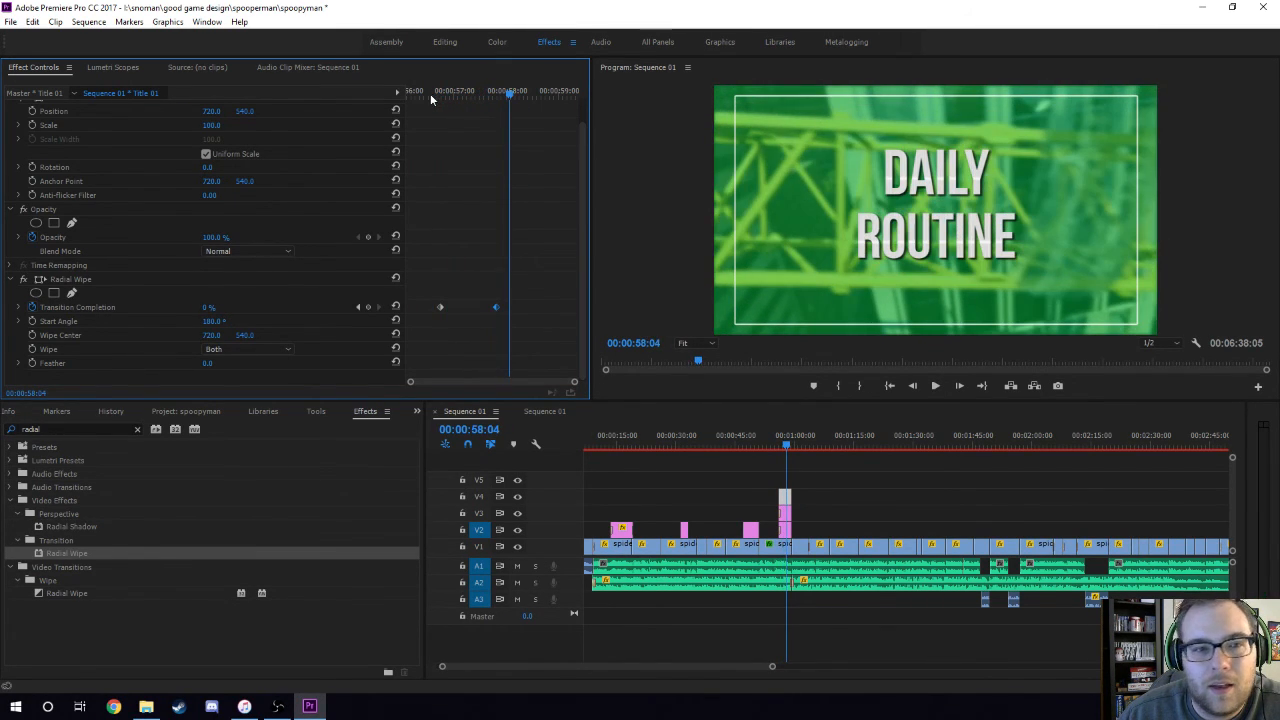
# Apply Ease Out to the first Transition Completion keyframe and Ease In to the second, and play back the wipe
pyautogui.rightClick(441, 309)
pyautogui.click(535, 508)
pyautogui.rightClick(497, 309)
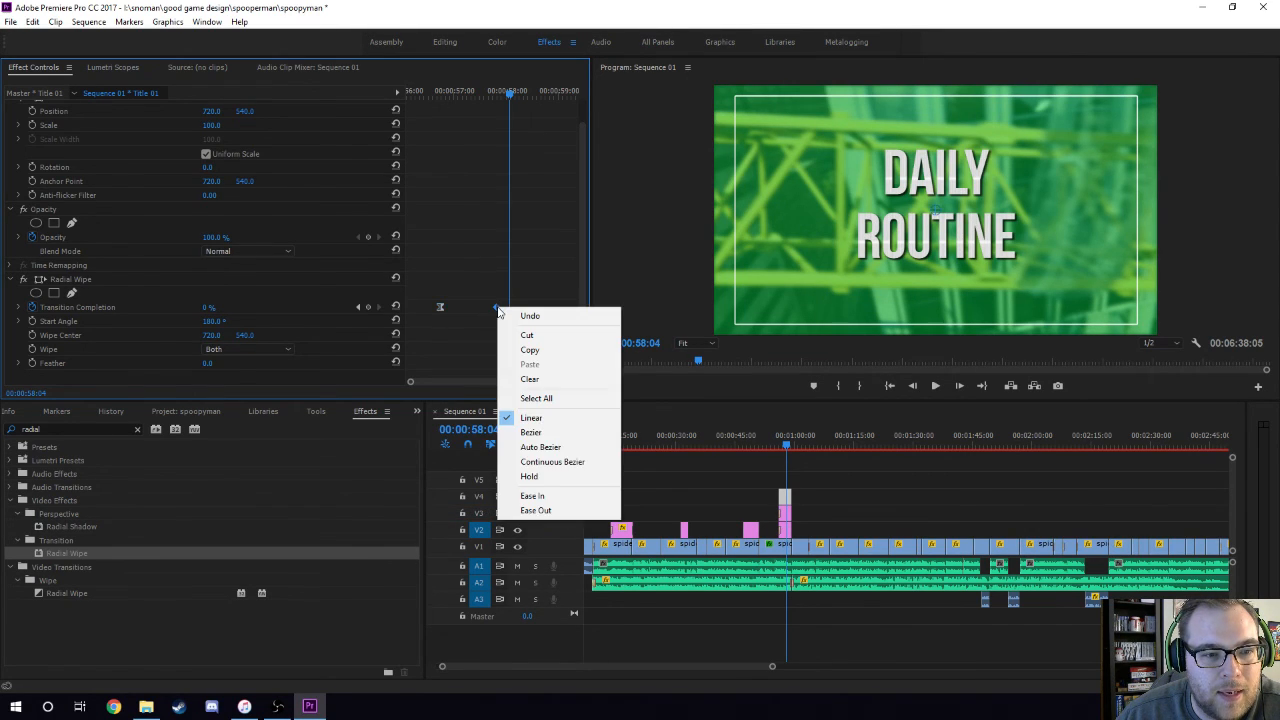
pyautogui.click(532, 495)
pyautogui.click(428, 90)
pyautogui.press('space')
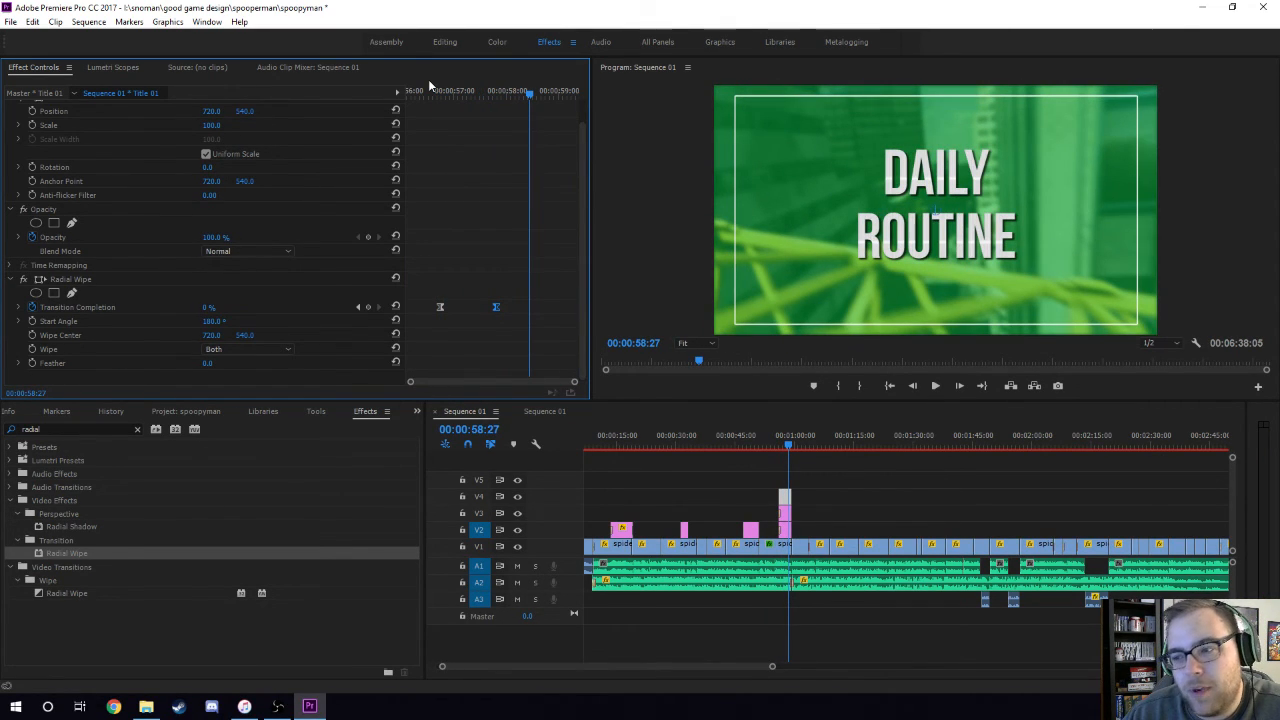
# Set the default audio output to Speakers (Yeti Stereo Microphone) in the Audio Hardware preferences and accept the device change
pyautogui.click(10, 21)
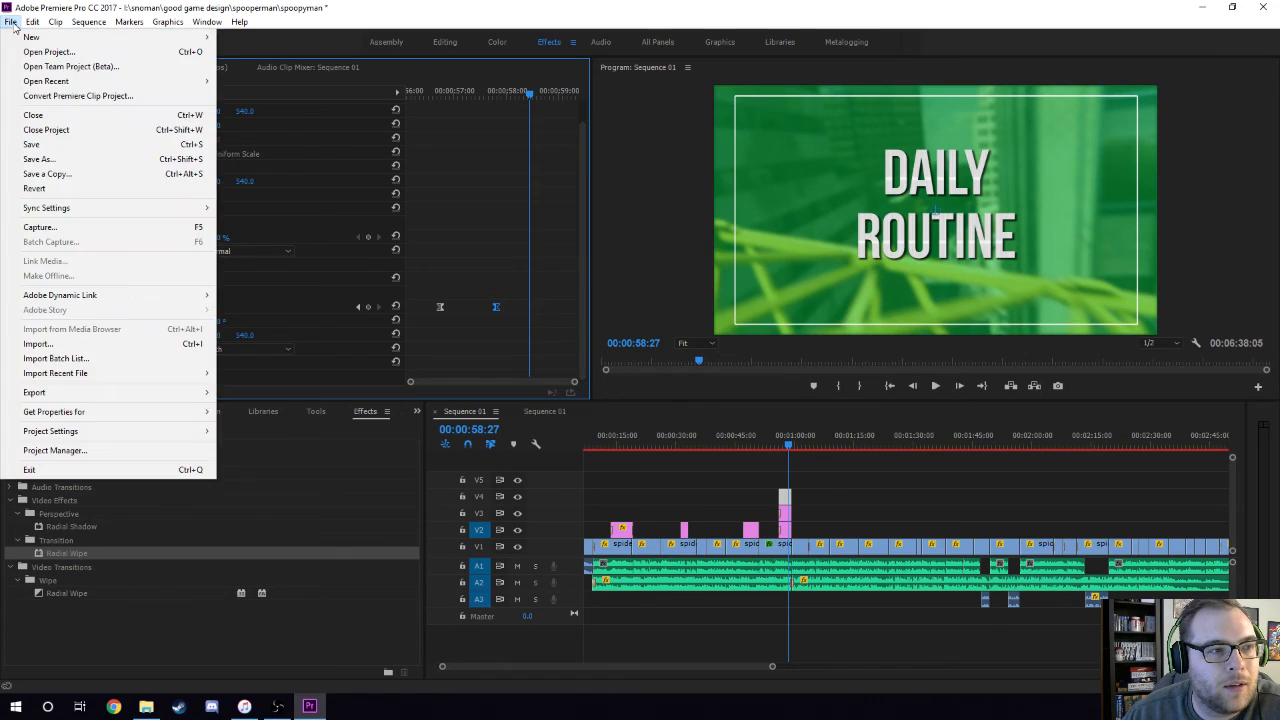
pyautogui.moveTo(95, 400)
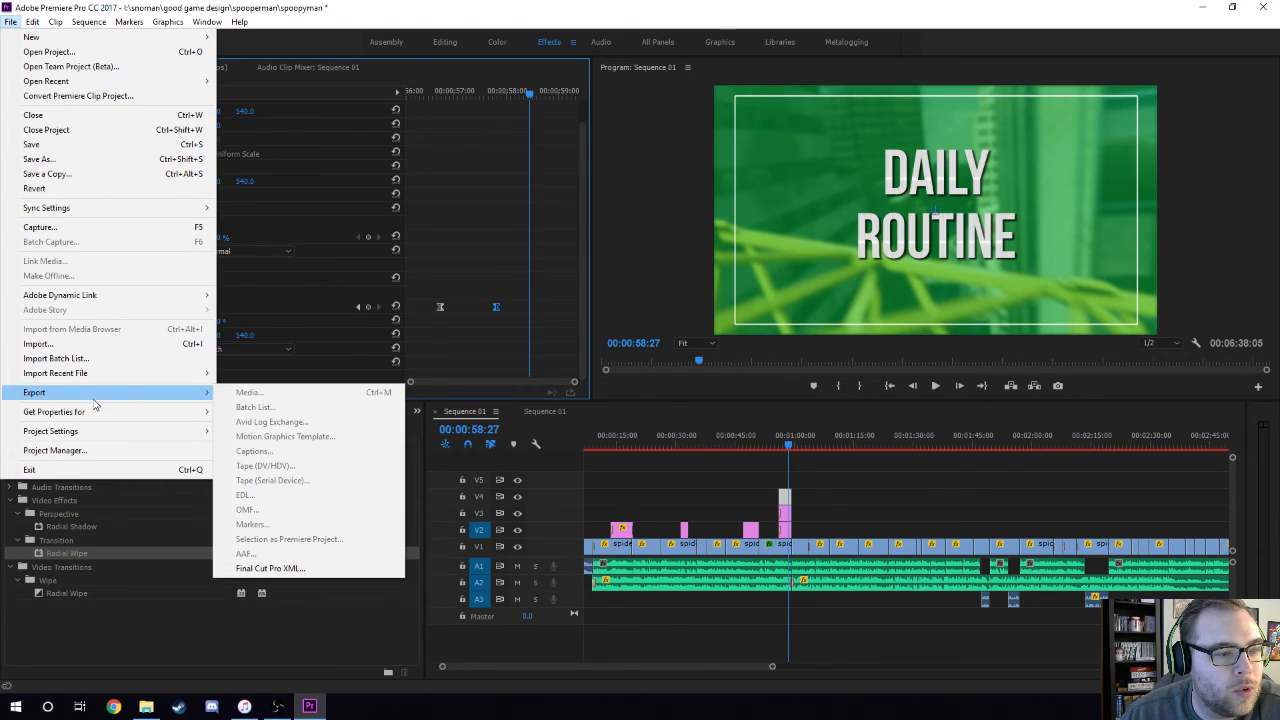
pyautogui.moveTo(47, 28)
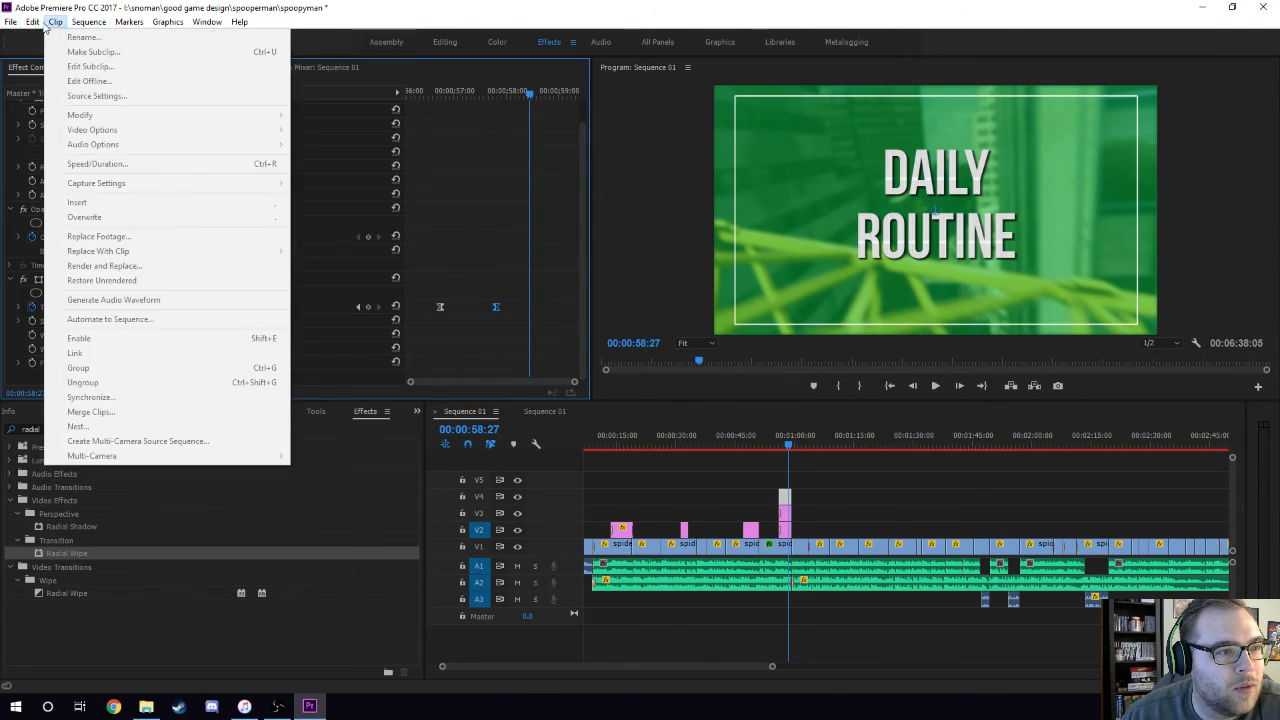
pyautogui.moveTo(176, 414)
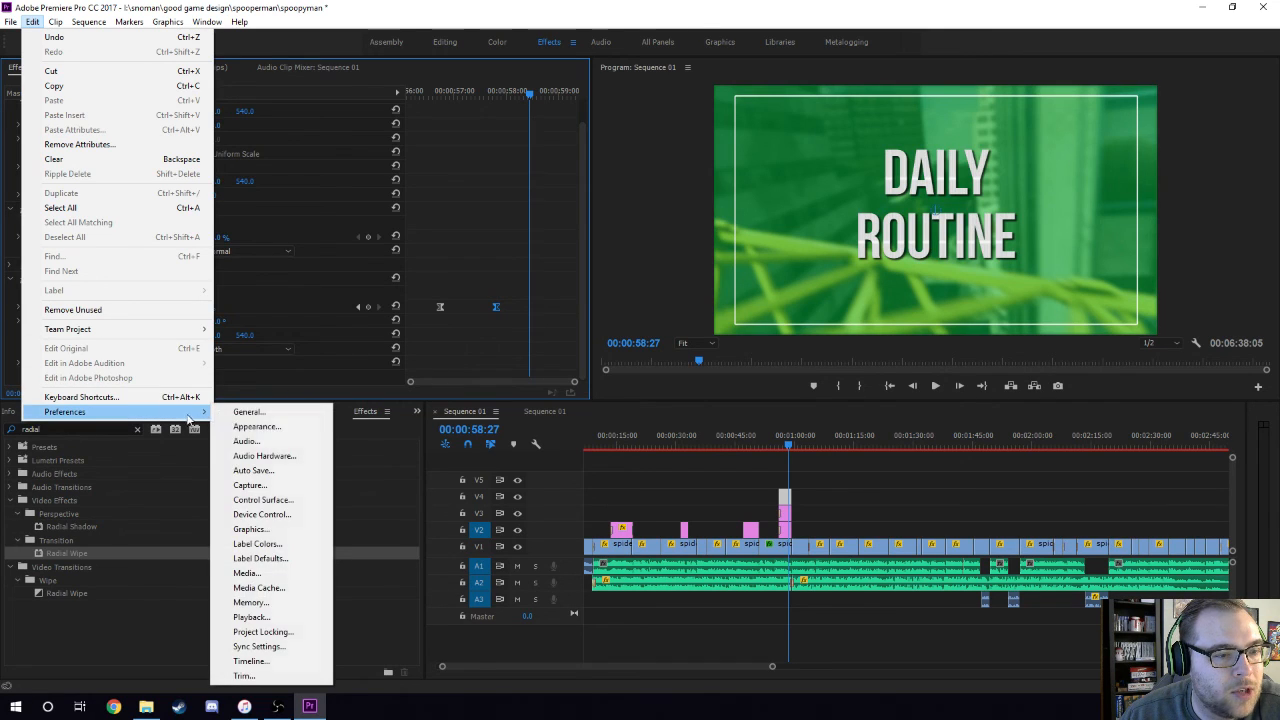
pyautogui.click(238, 458)
pyautogui.click(655, 202)
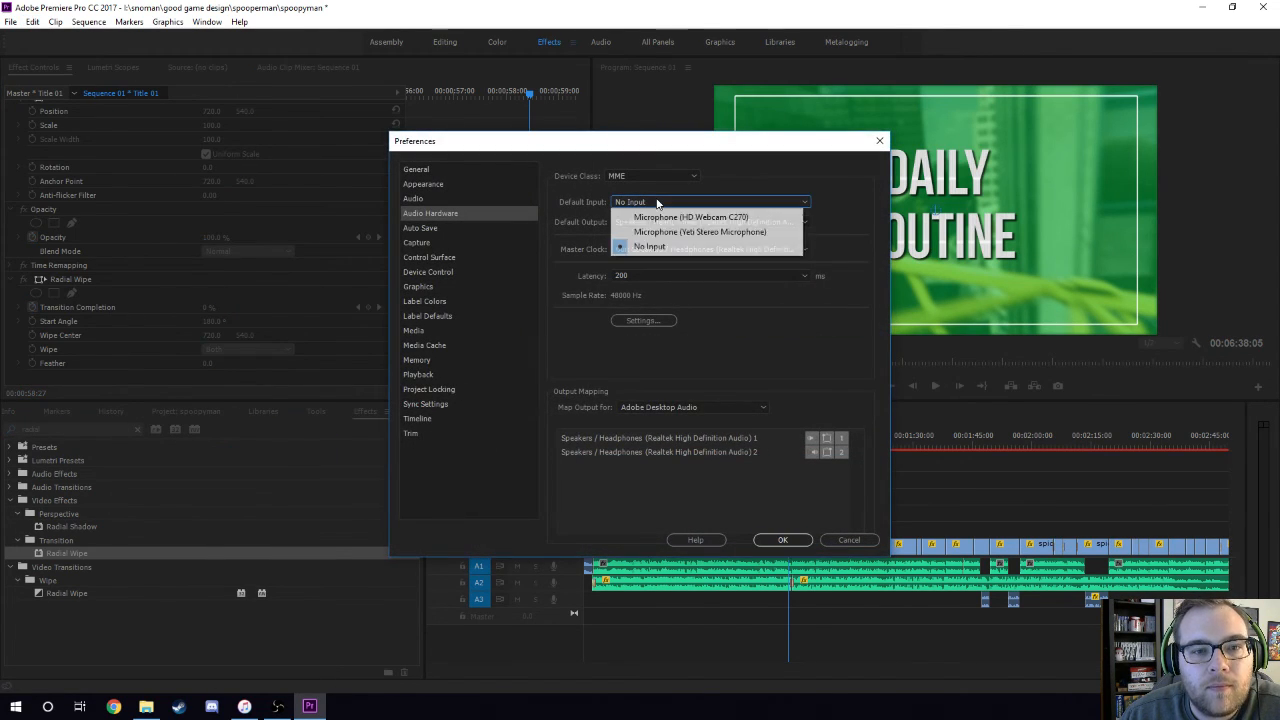
pyautogui.click(656, 202)
pyautogui.click(656, 222)
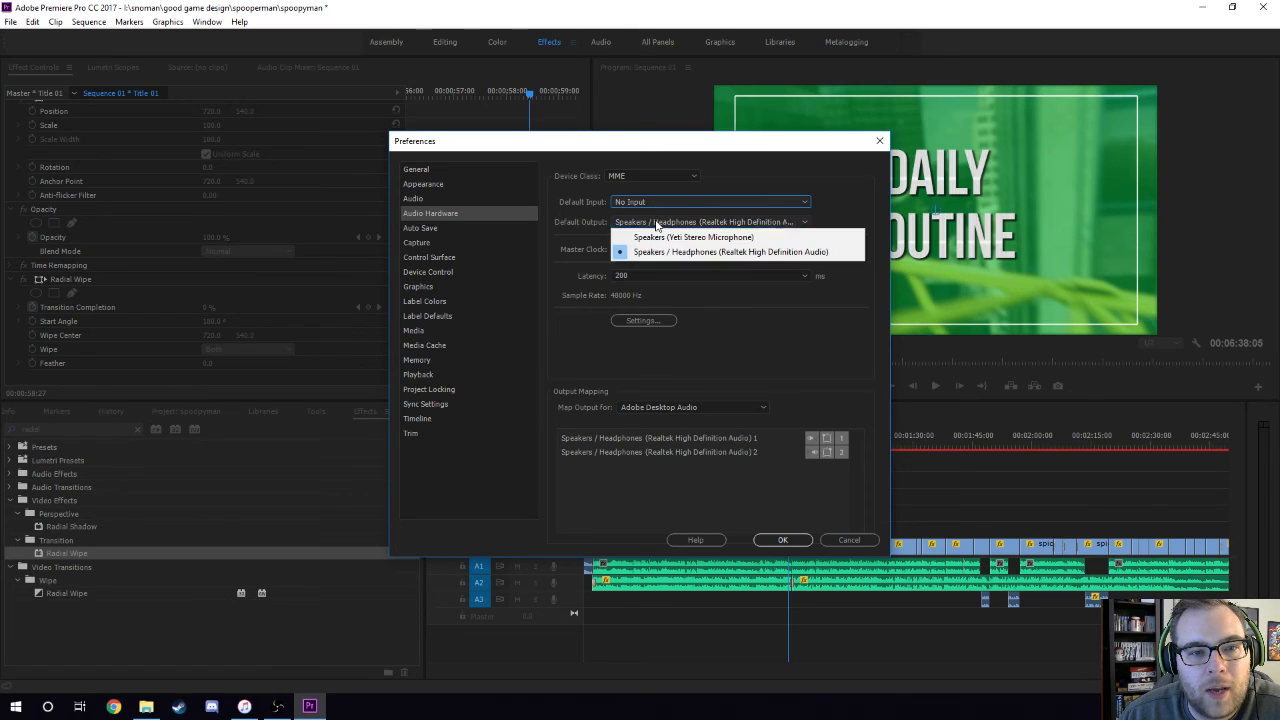
pyautogui.click(690, 237)
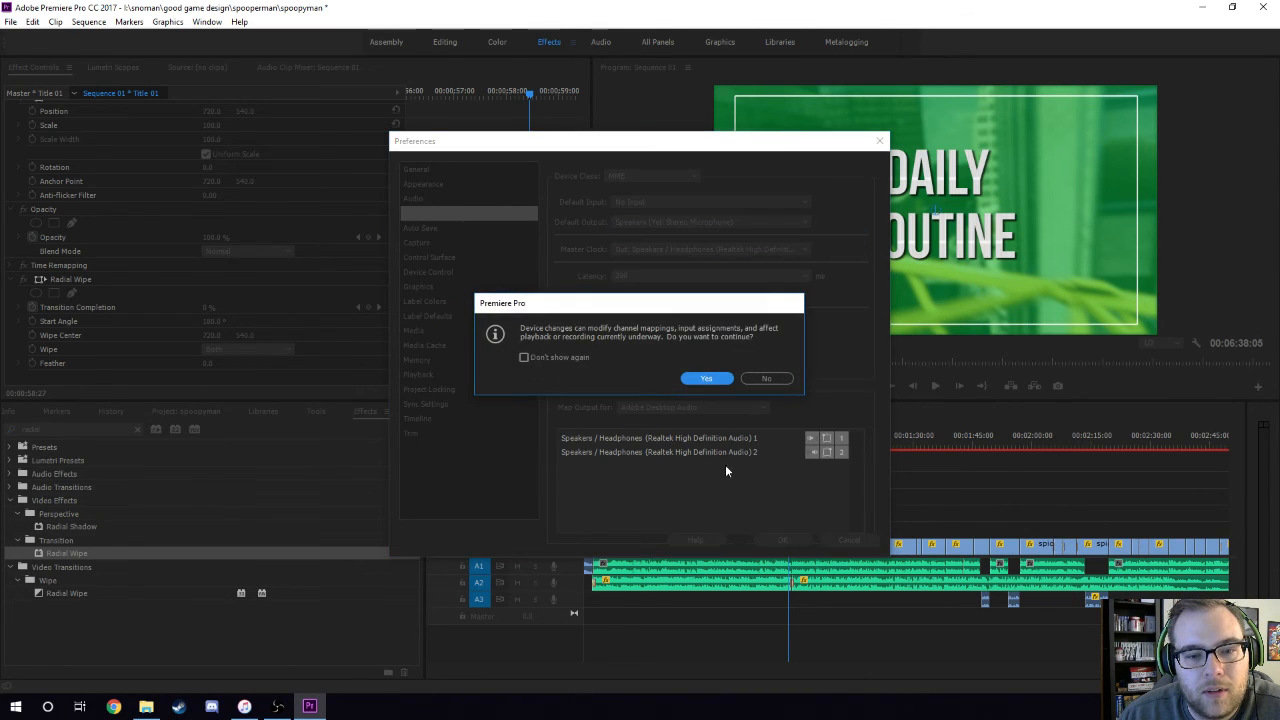
pyautogui.click(709, 377)
pyautogui.click(782, 540)
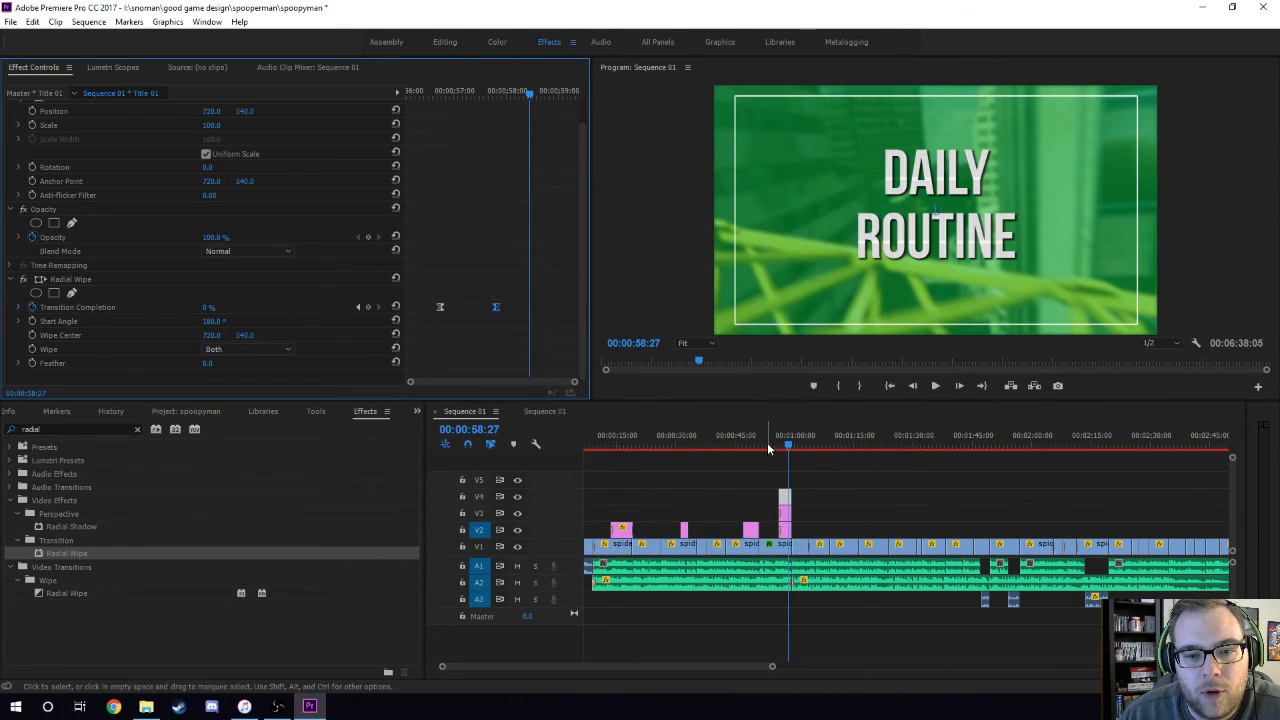
# Play the "Daily Routine" title card from just before it starts and check a frame partway through the border wipe
pyautogui.click(778, 438)
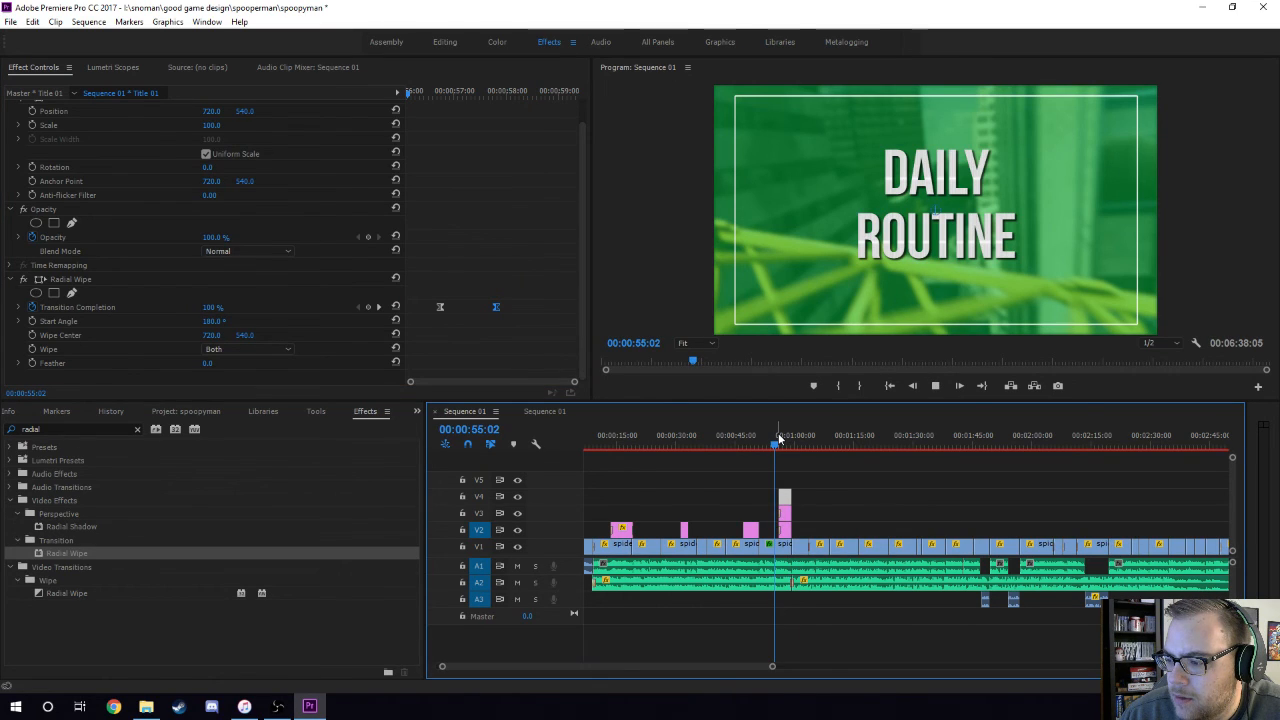
pyautogui.press('space')
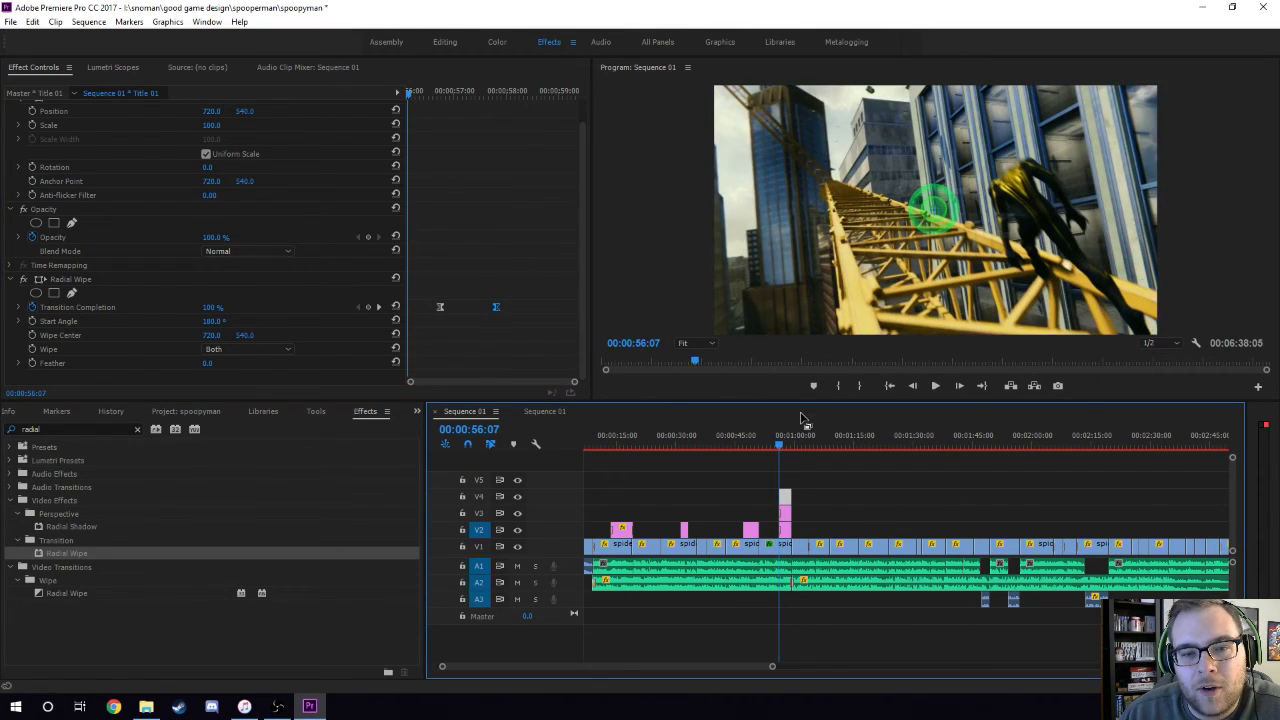
pyautogui.click(786, 440)
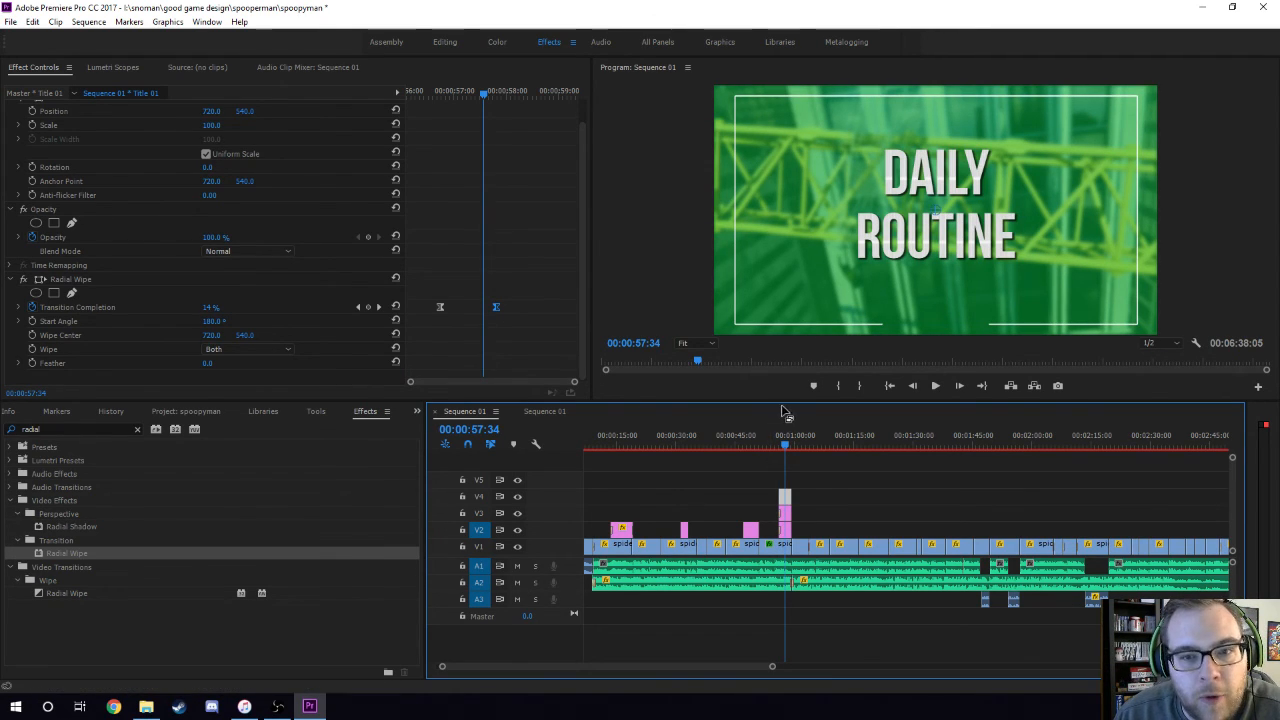
# Examine the "Friendly Neighborhood" card at 00:03:31:44 and the coloured overlay and white border titles among the project items
pyautogui.moveTo(688, 666); pyautogui.dragTo(770, 656)
pyautogui.click(798, 440)
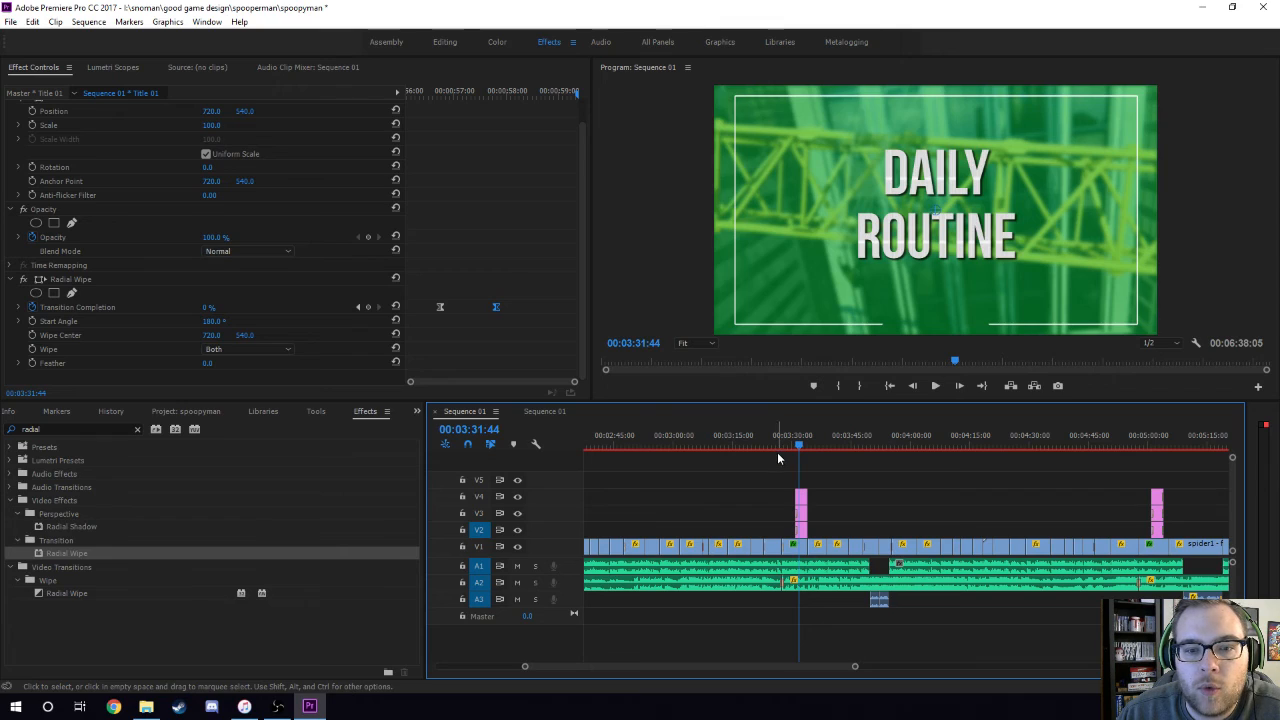
pyautogui.click(186, 411)
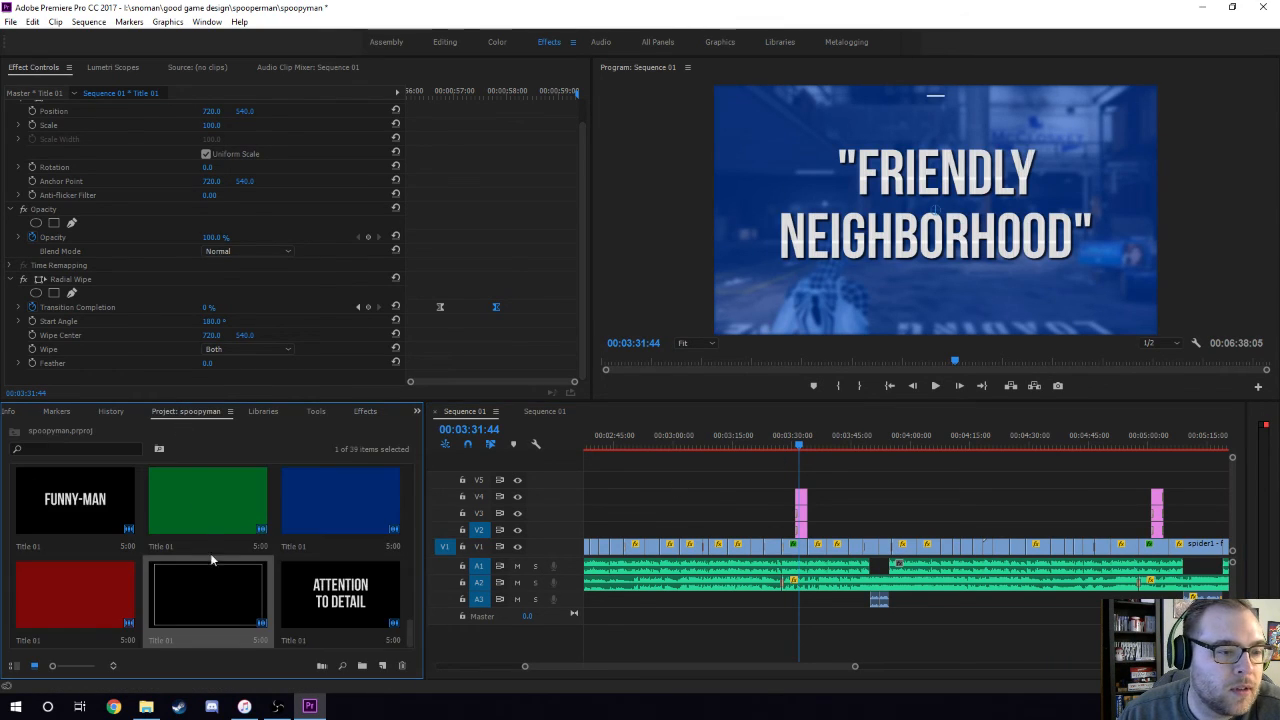
pyautogui.scroll(2, 225, 560)
pyautogui.click(338, 583)
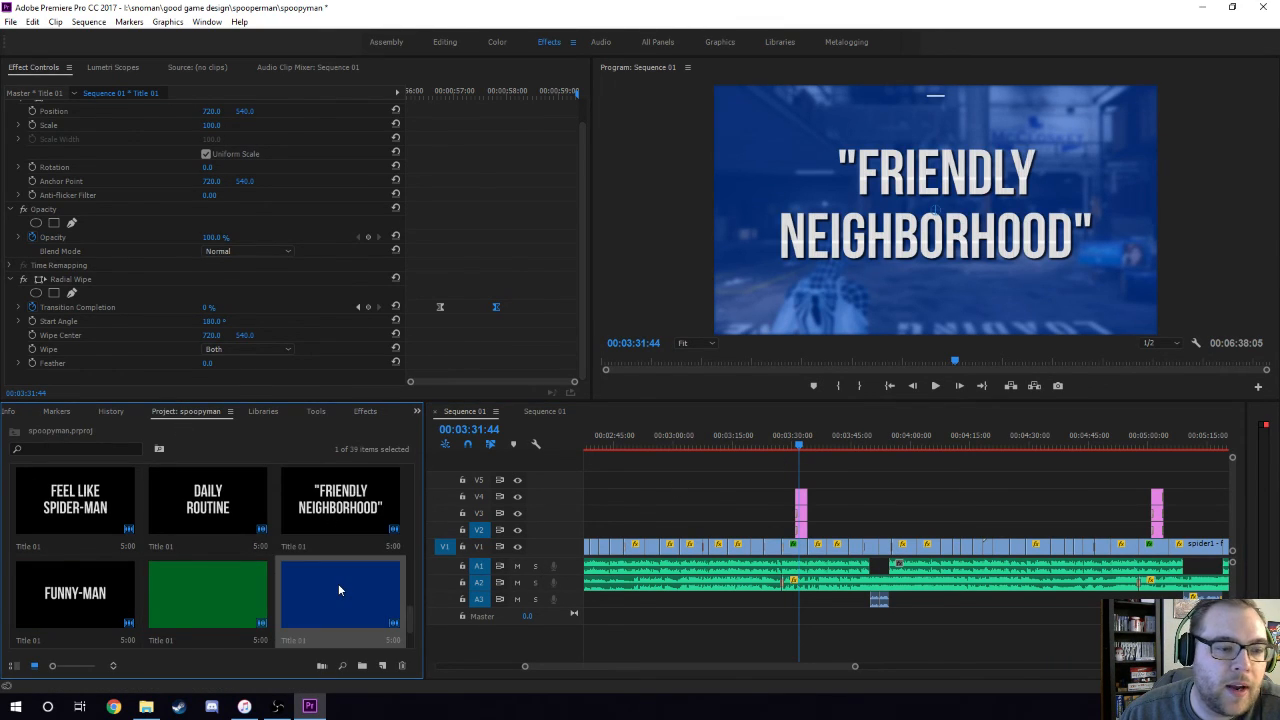
pyautogui.scroll(-2, 338, 583)
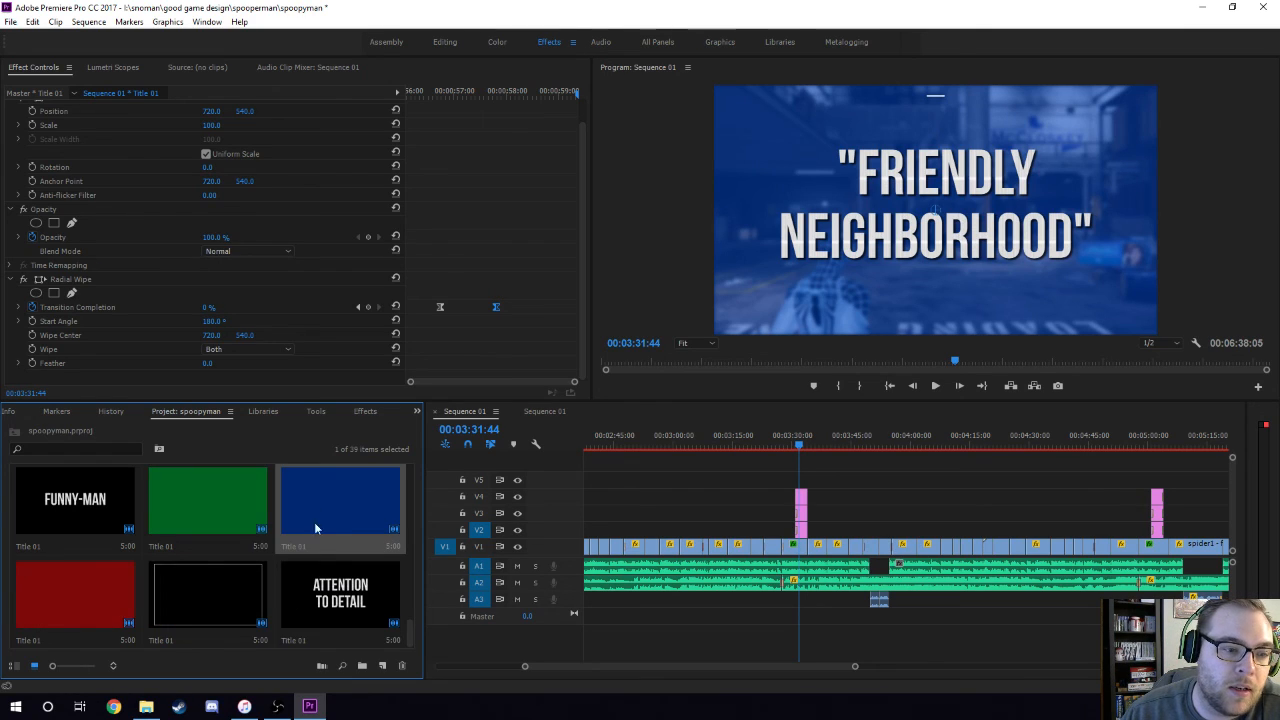
pyautogui.click(240, 587)
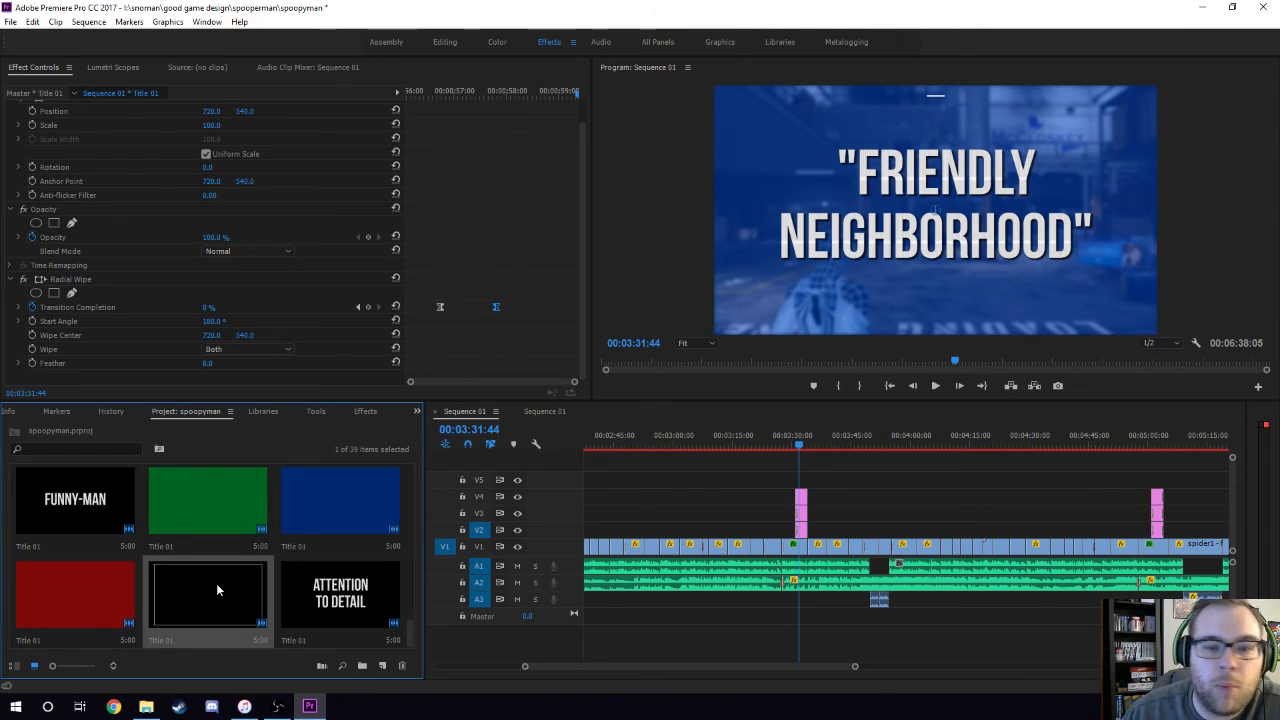
# Copy the "Friendly Neighborhood" card's border clip to 00:03:59:43 on V2 to test its wipe, and delete the copy
pyautogui.click(803, 500)
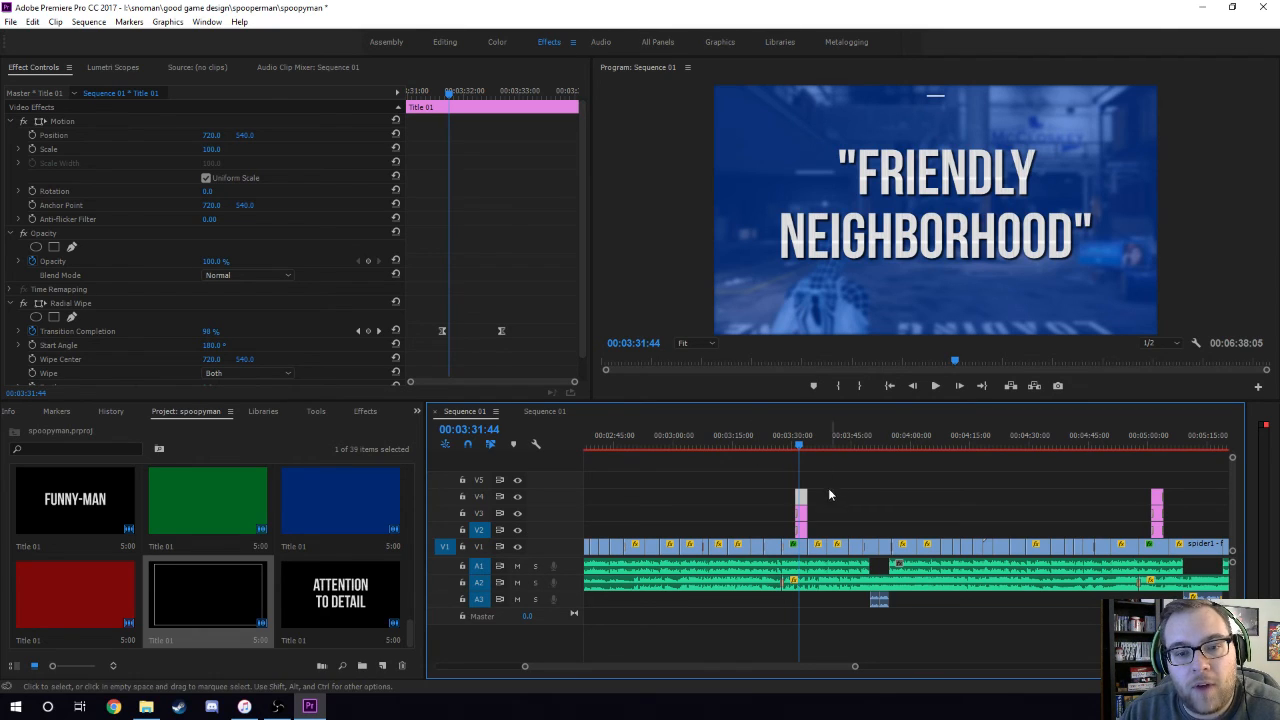
pyautogui.click(910, 445)
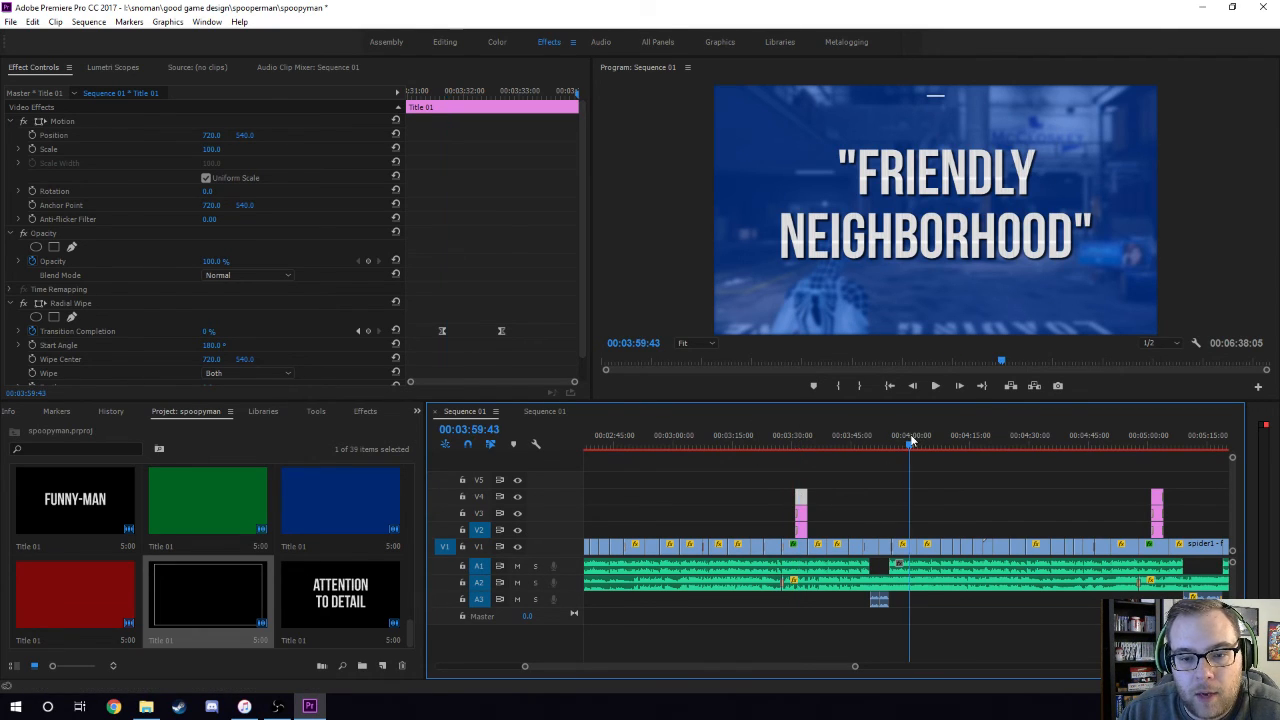
pyautogui.hotkey('ctrl', 'v')
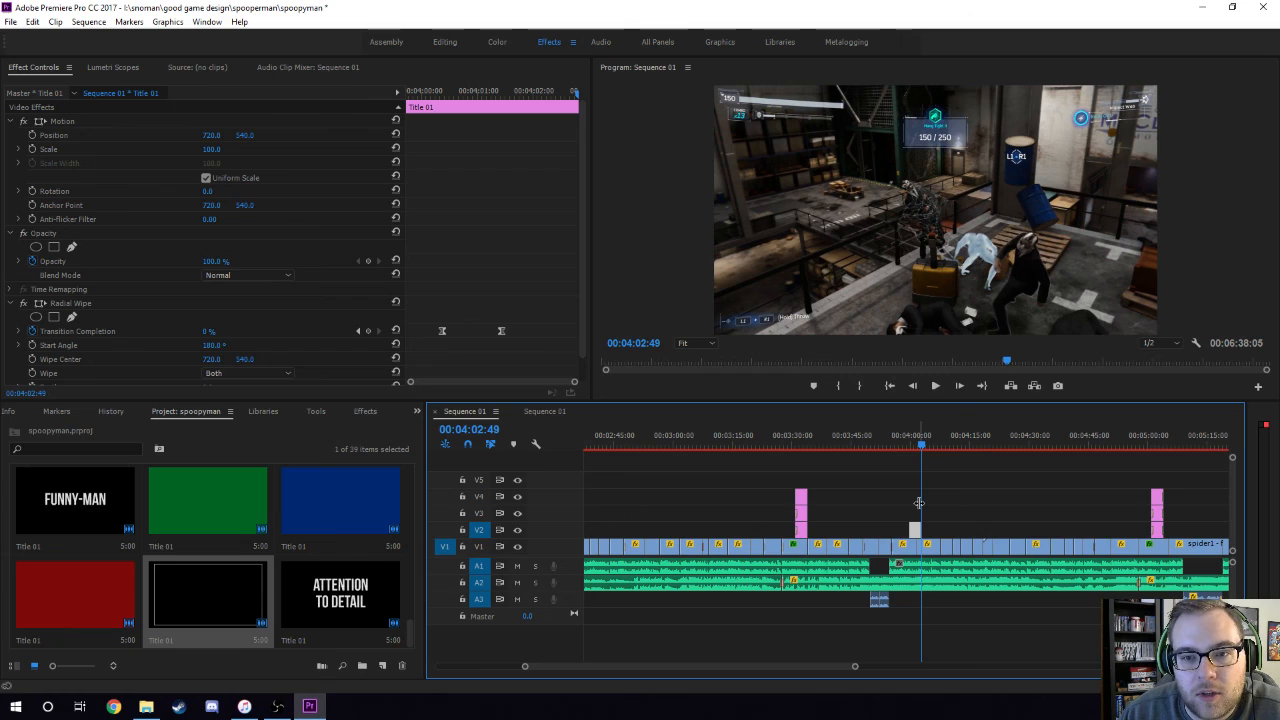
pyautogui.moveTo(917, 438); pyautogui.dragTo(916, 445)
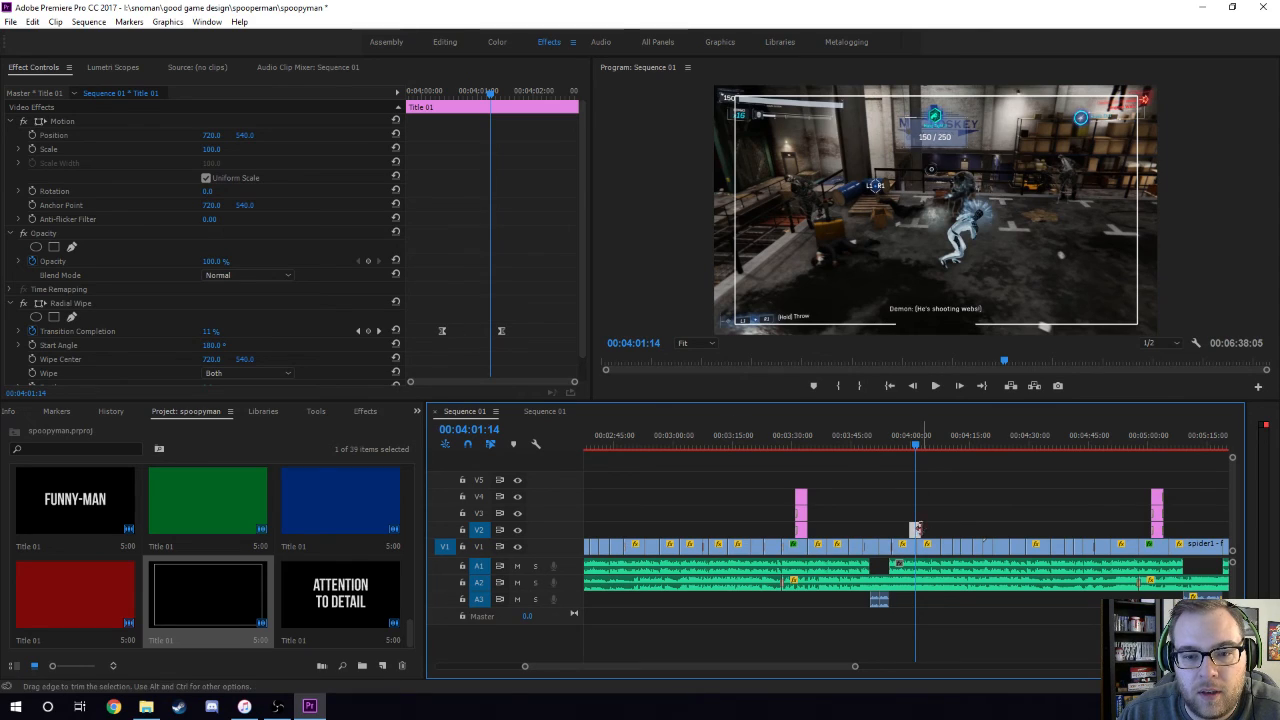
pyautogui.press('Delete')
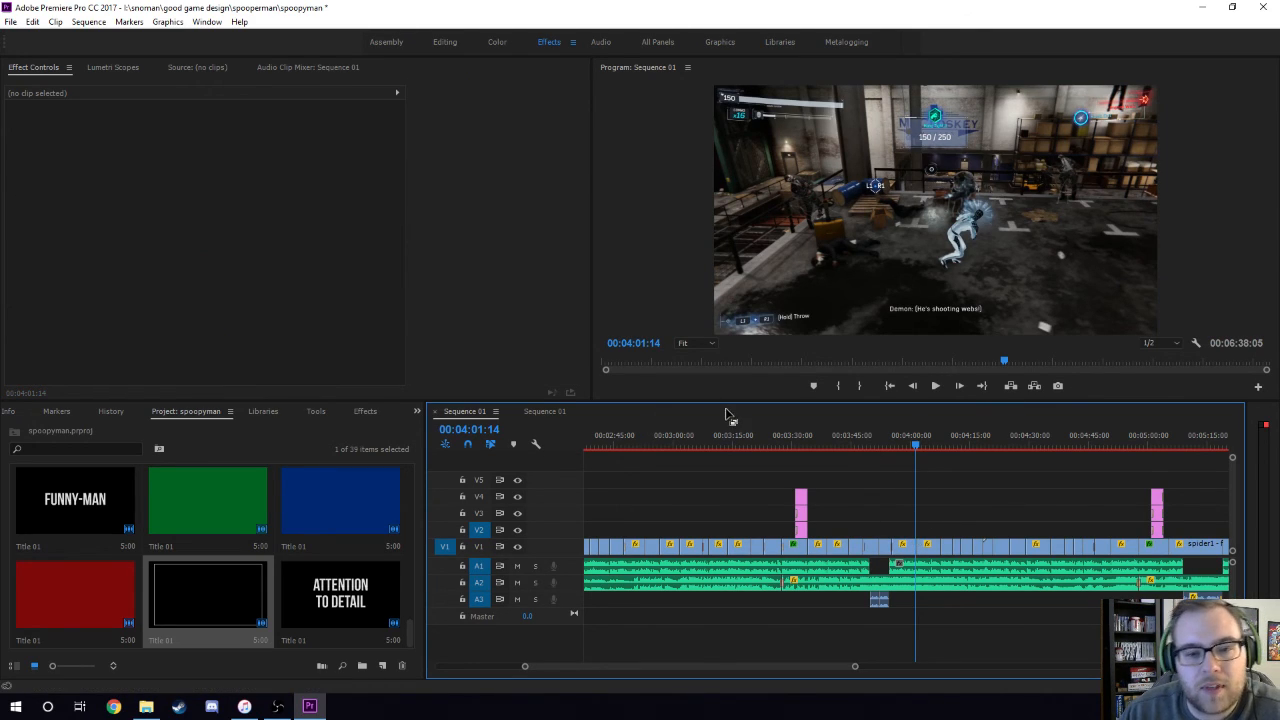
# Select the V1 helicopter chase clip under the "Daily Routine" card and inspect its Gaussian Blur effect just before the Blurriness keyframes
pyautogui.click(807, 444)
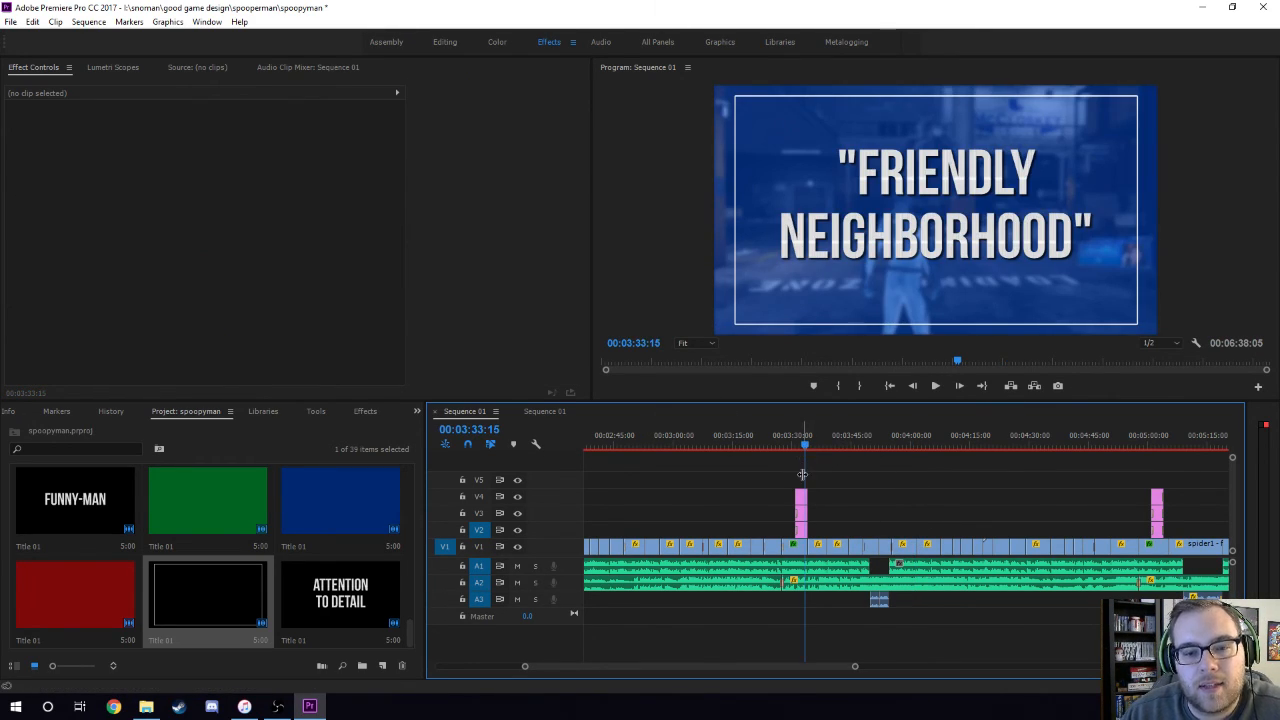
pyautogui.scroll(6, 726, 665)
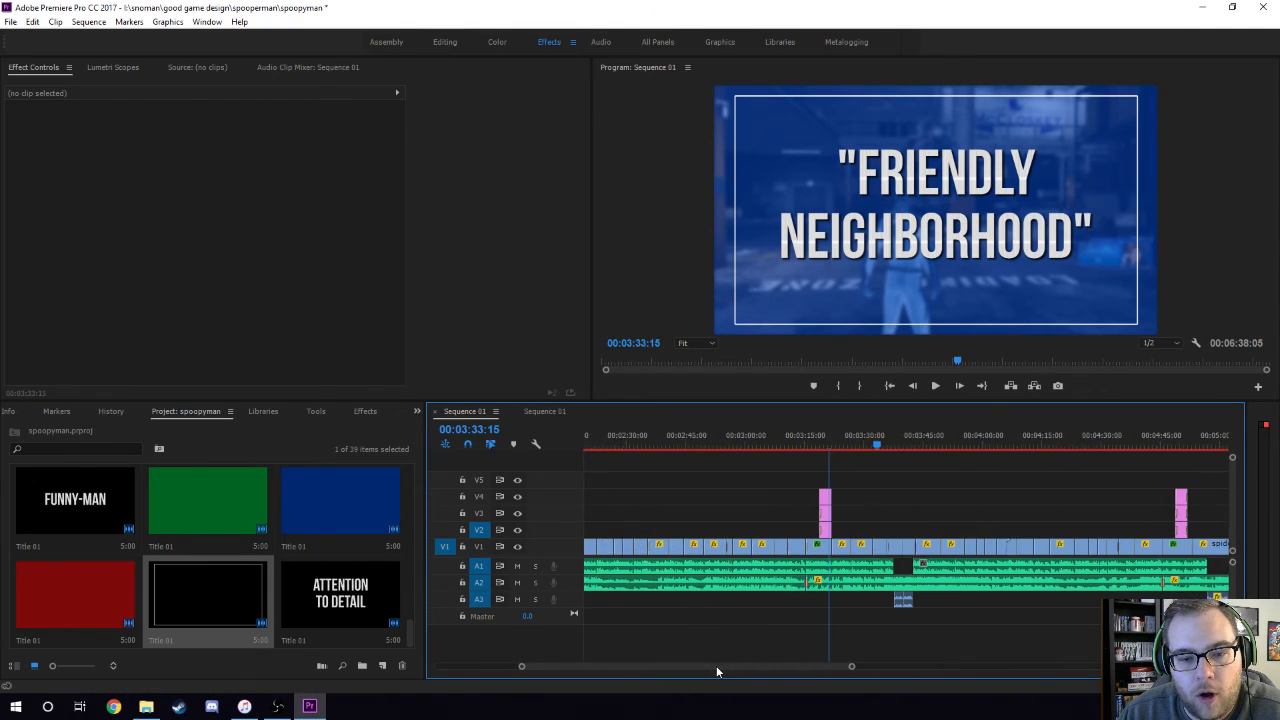
pyautogui.click(685, 432)
pyautogui.click(688, 545)
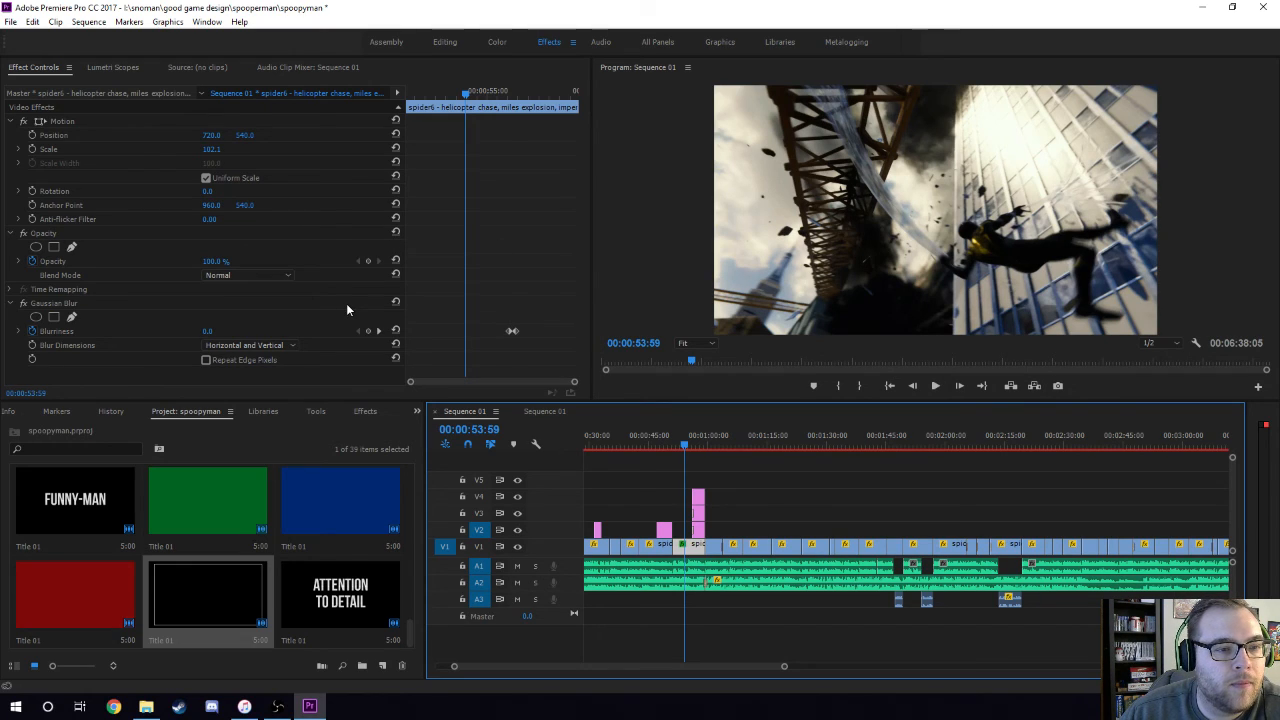
pyautogui.click(690, 439)
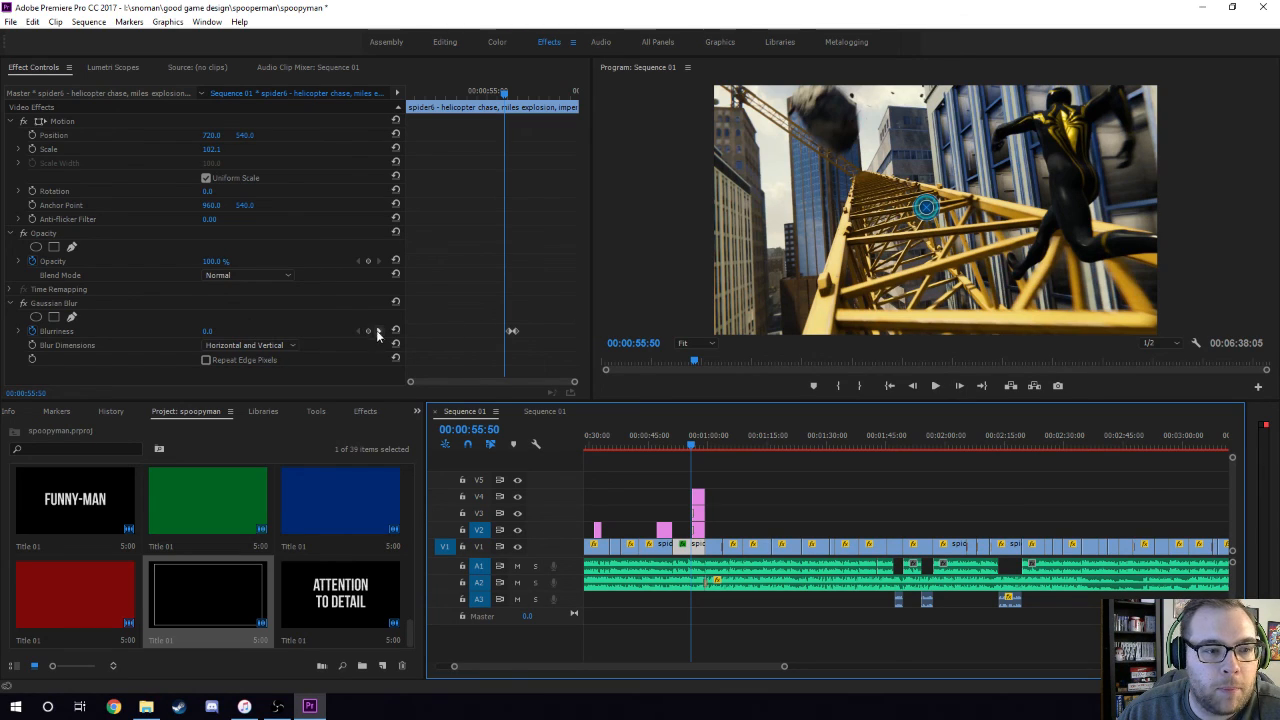
pyautogui.click(89, 305)
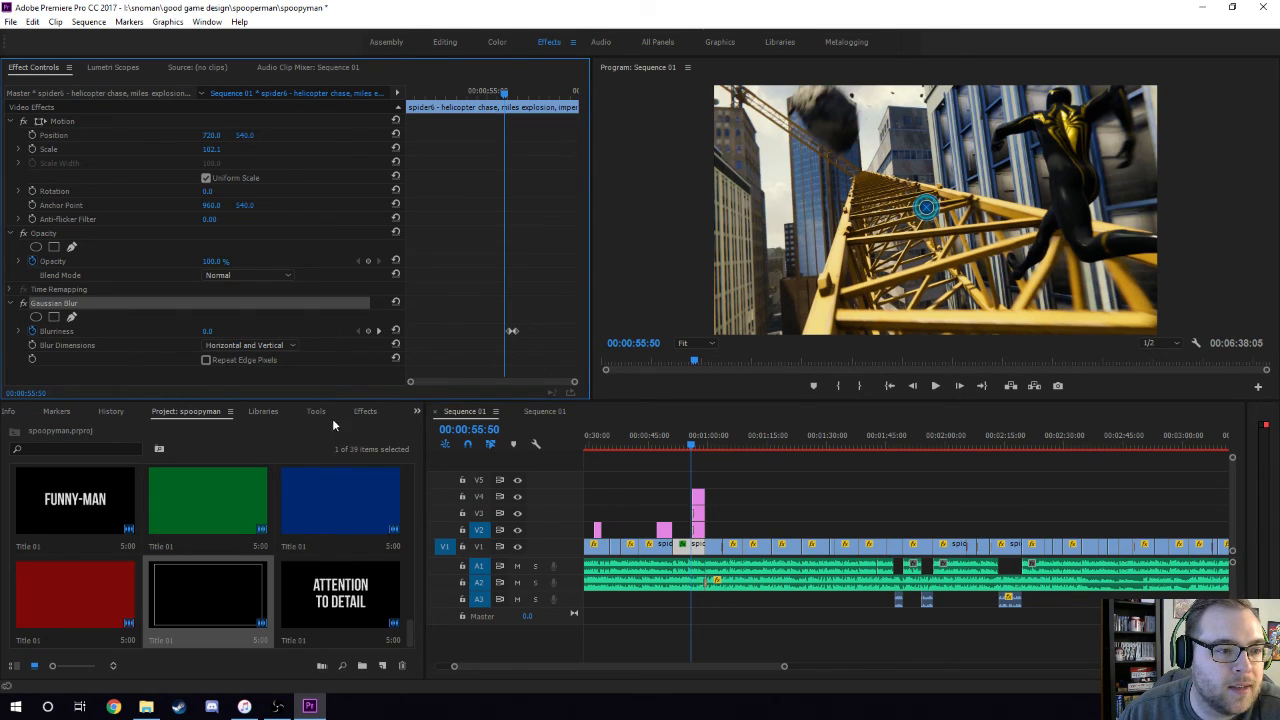
# Search the effects for "blur" and locate Gaussian Blur among the Blur & Sharpen video effects
pyautogui.click(365, 411)
pyautogui.click(94, 430)
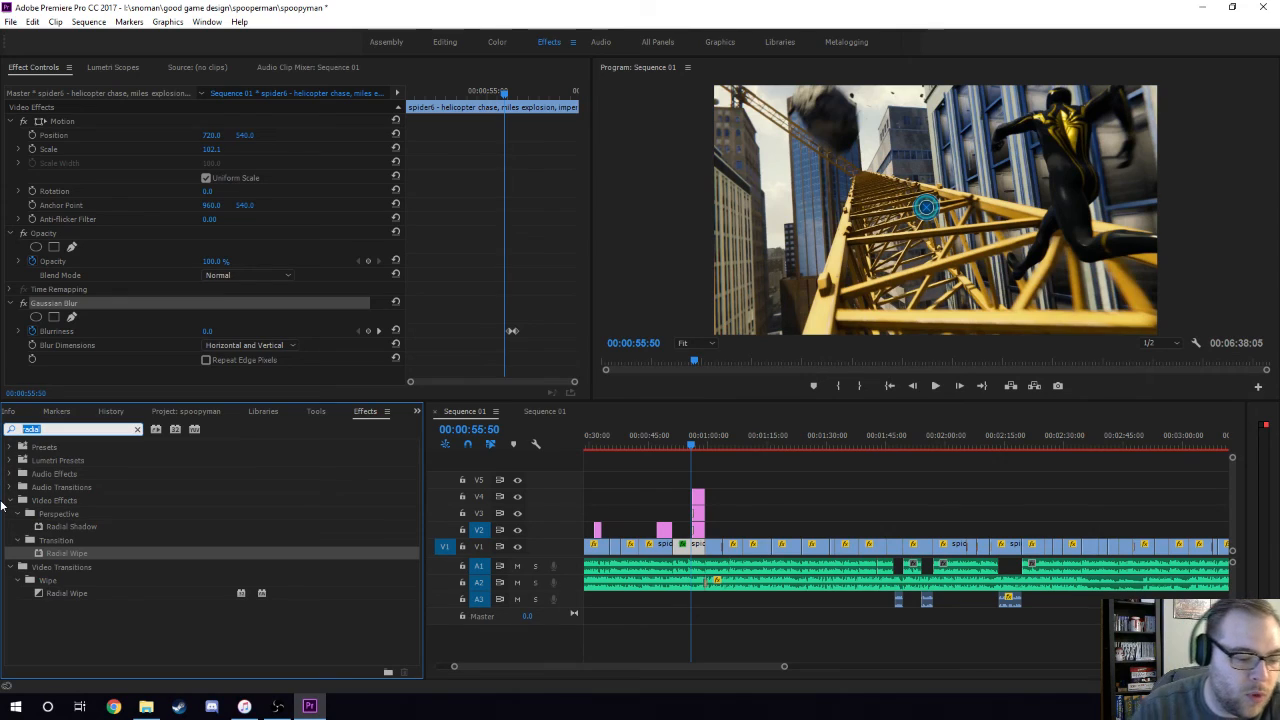
pyautogui.write('blur')
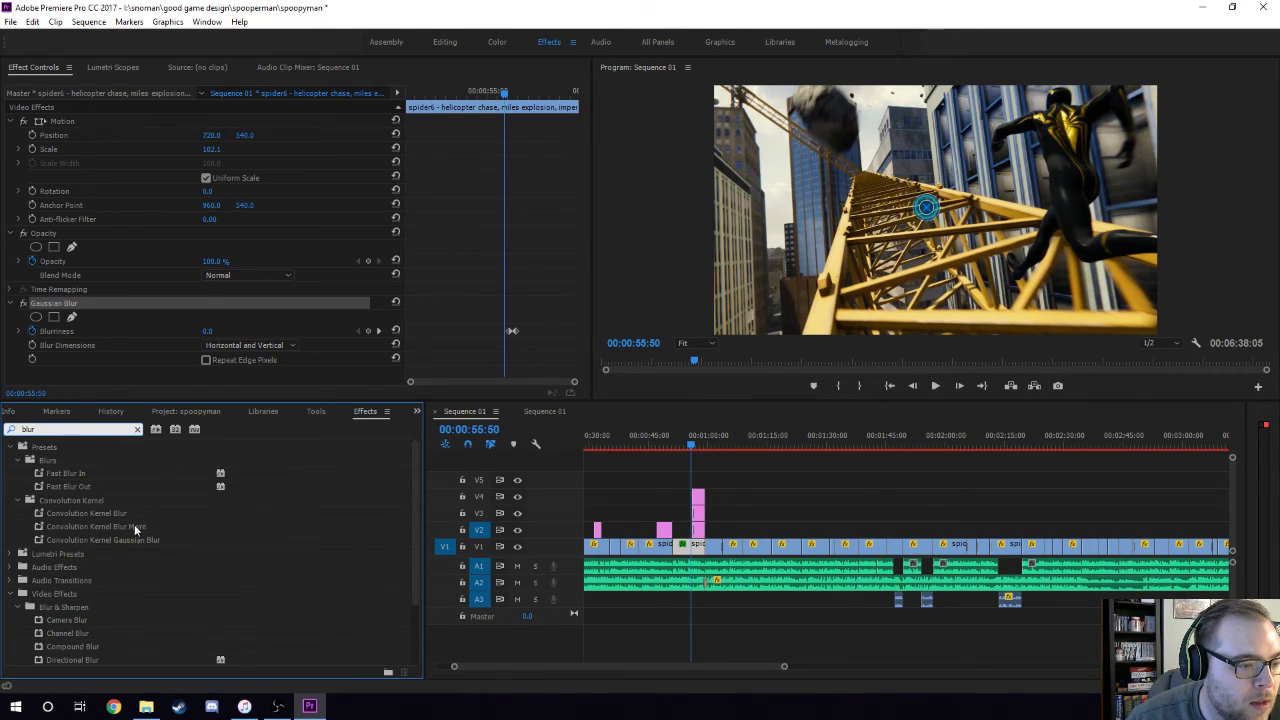
pyautogui.scroll(-3, 134, 524)
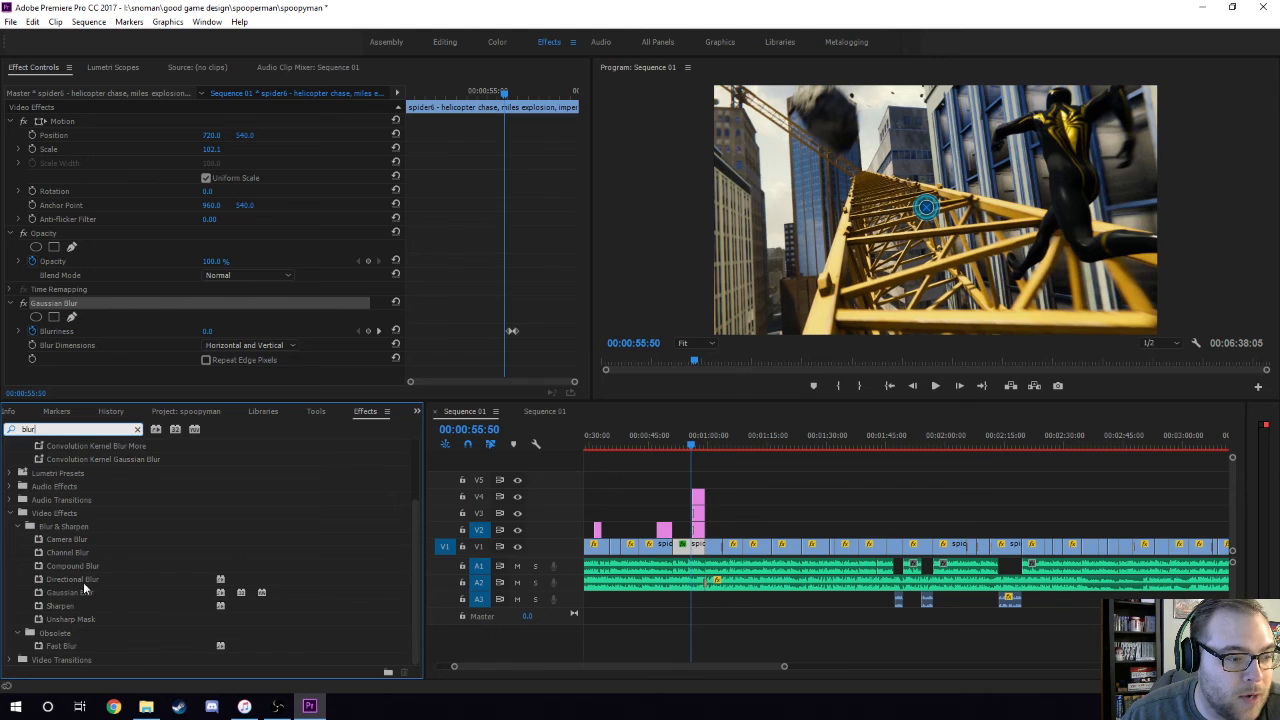
# Play and scrub across the Blurriness keyframes to review the background blurring in as the "Daily Routine" card appears
pyautogui.click(505, 92)
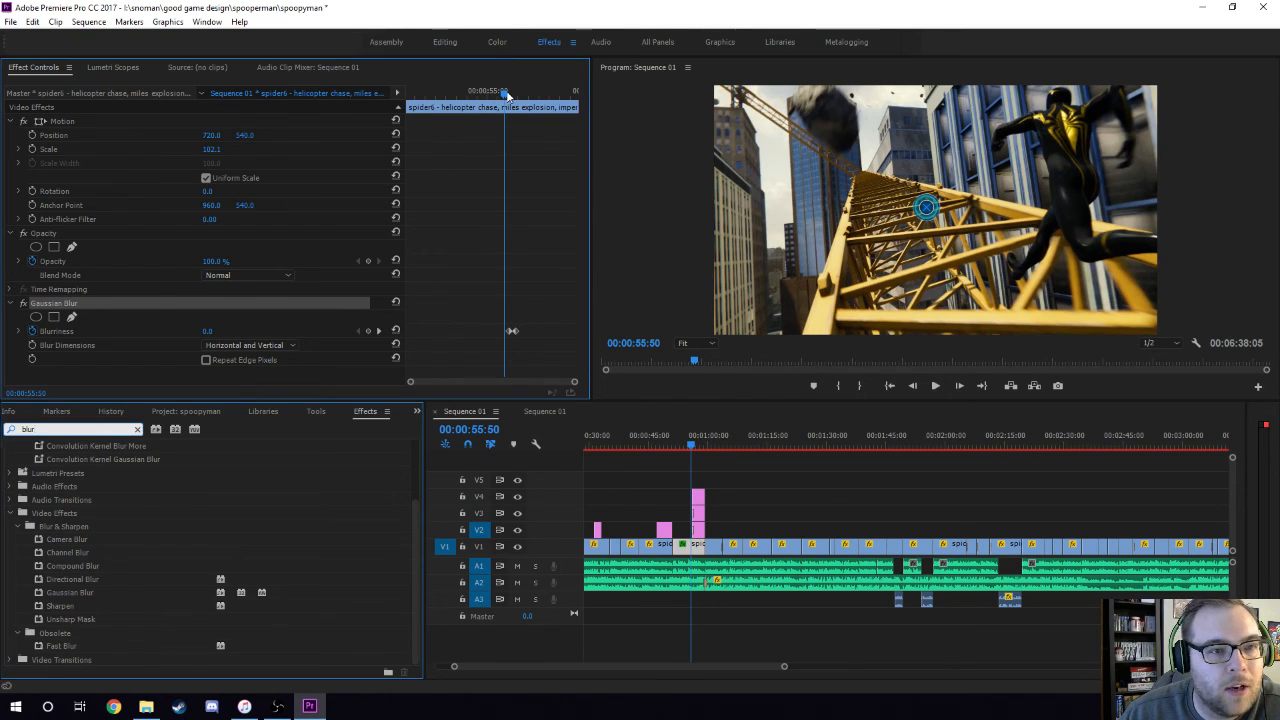
pyautogui.press('space')
pyautogui.press('space')
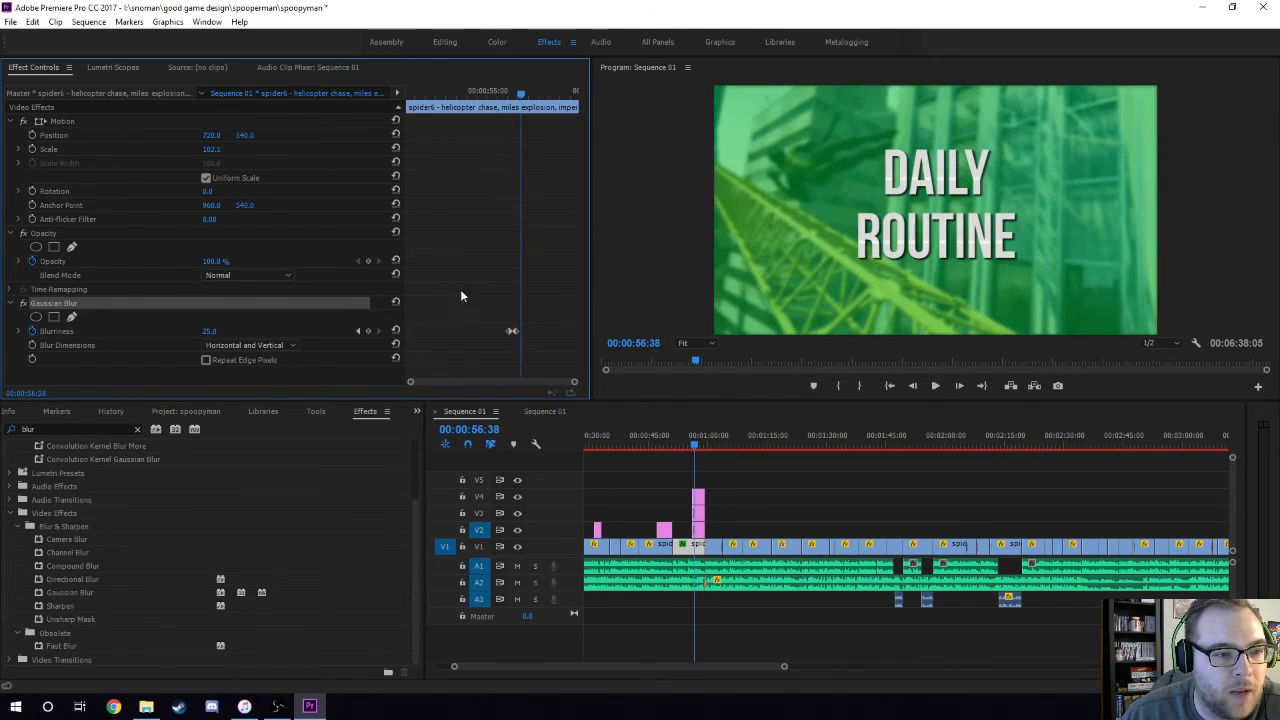
pyautogui.moveTo(505, 92); pyautogui.dragTo(523, 91)
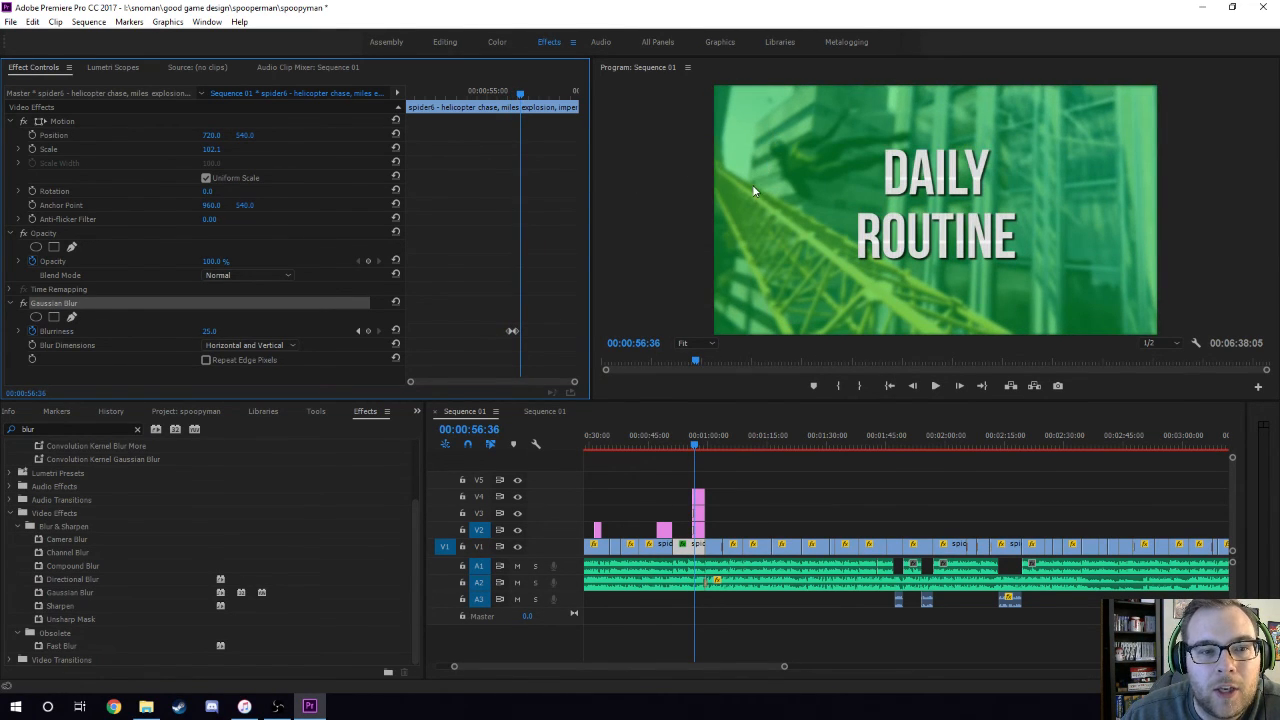
# Hide video tracks V3 and V2 and move the playhead to 00:00:54:39, before the blur keyframes
pyautogui.click(517, 513)
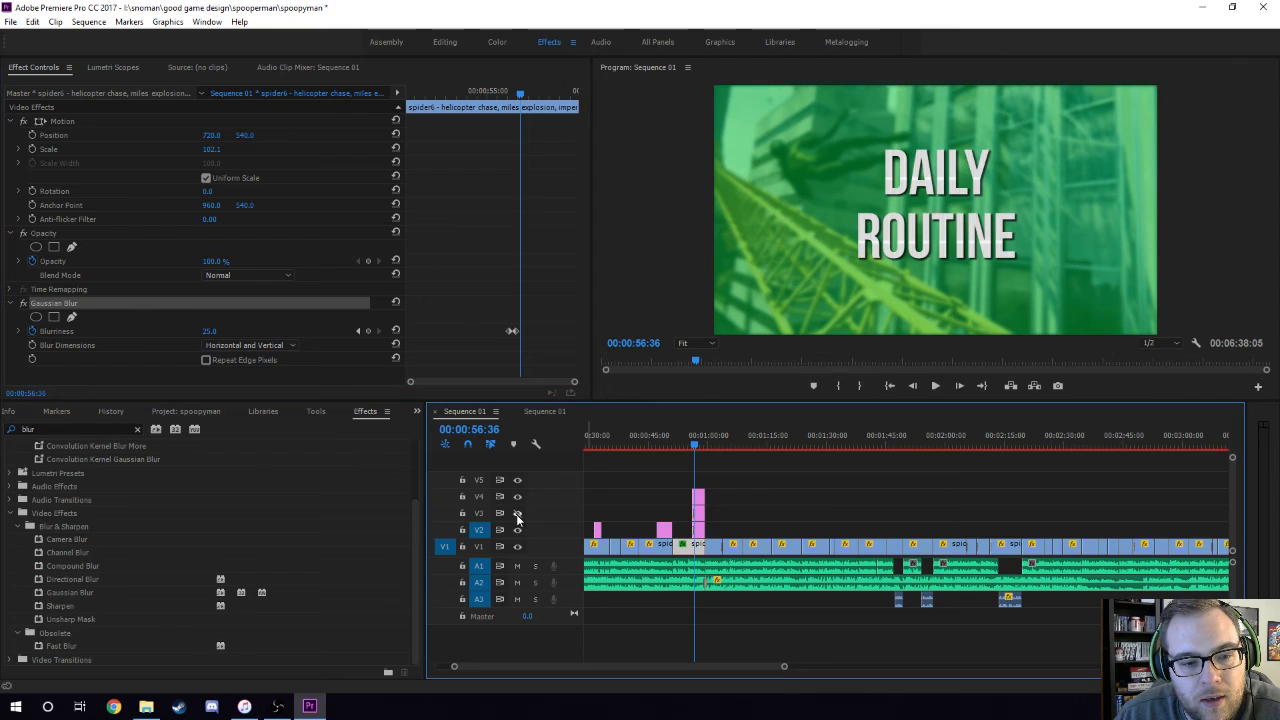
pyautogui.click(517, 531)
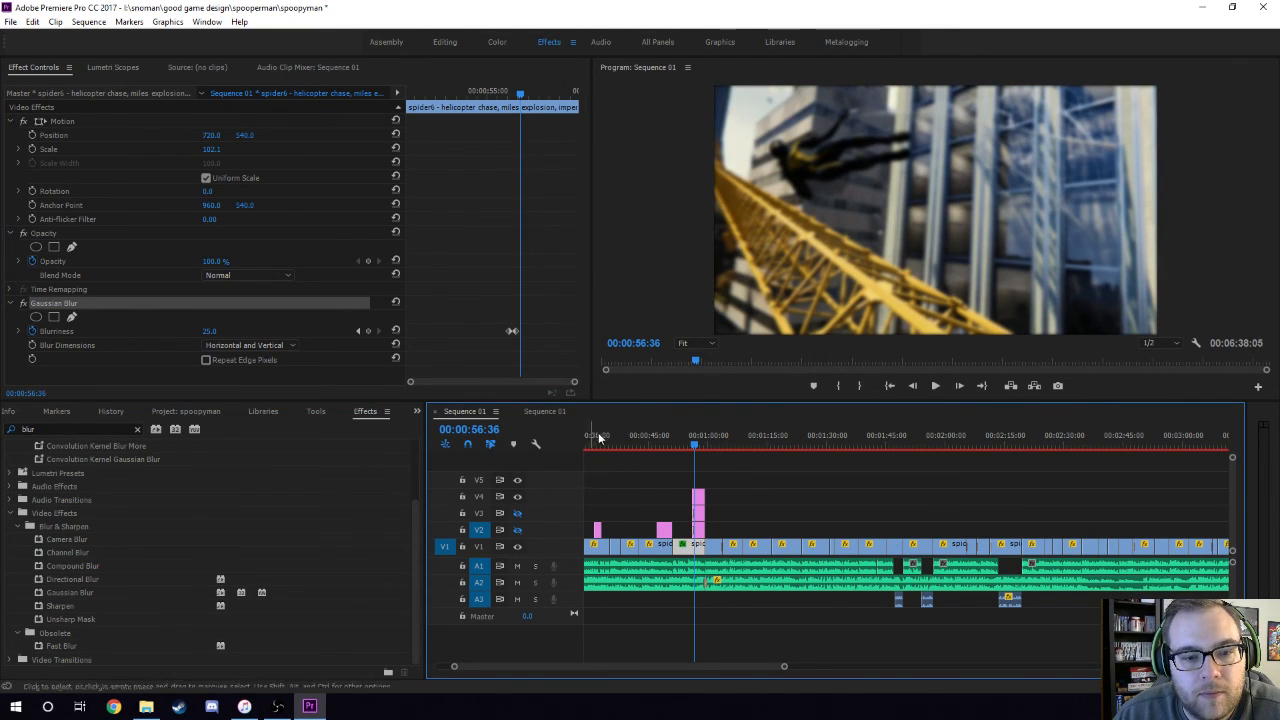
pyautogui.click(688, 443)
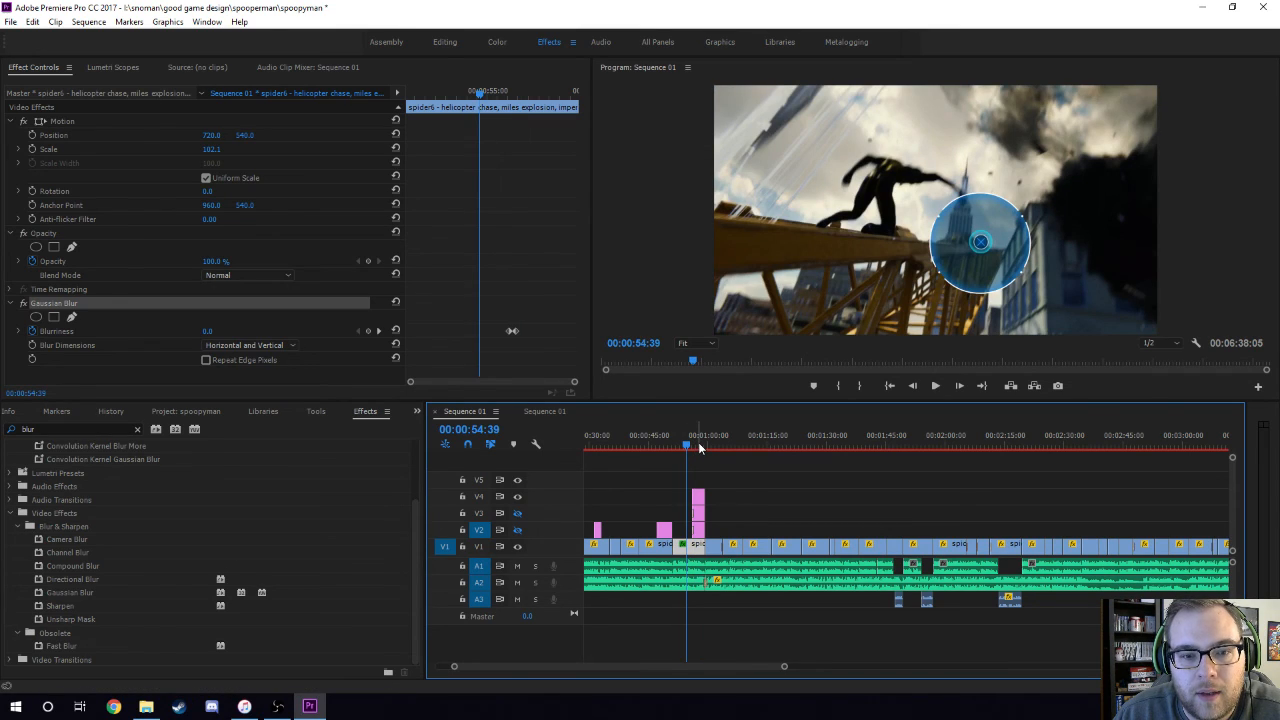
# Scrub past the blur keyframes to 00:00:57:31 and show video tracks V3 and V2 again
pyautogui.click(692, 446)
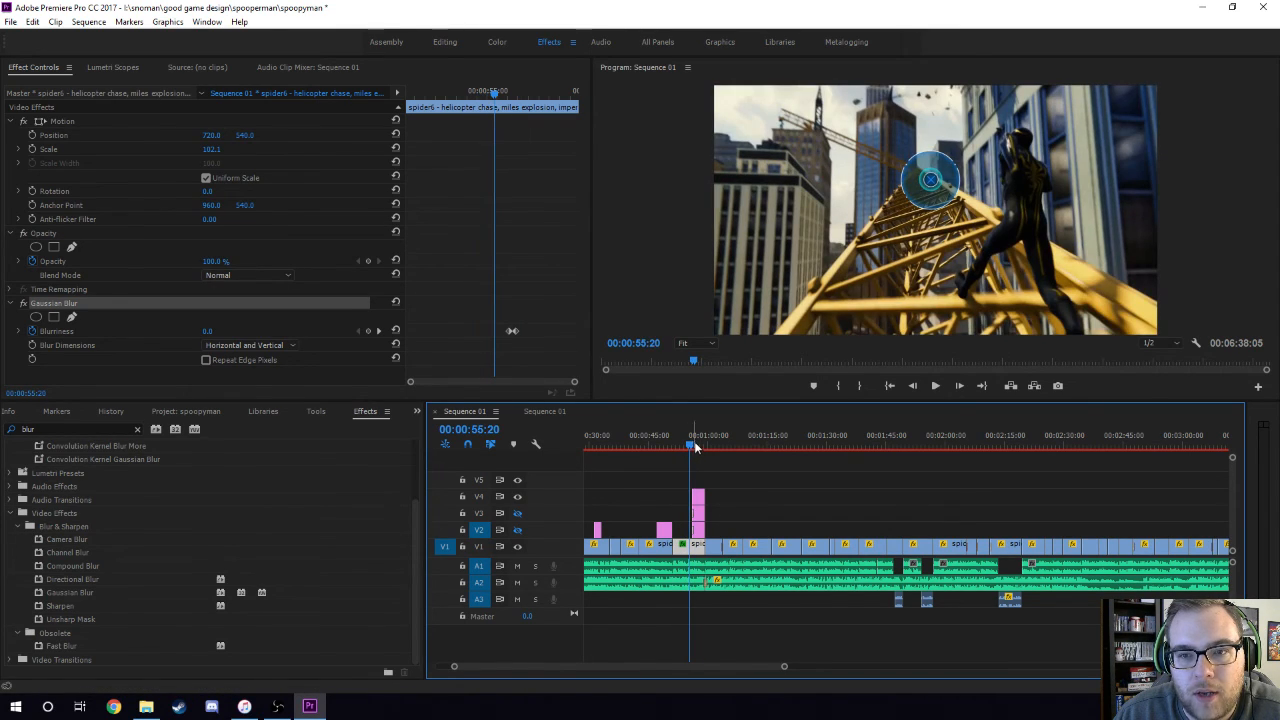
pyautogui.click(700, 445)
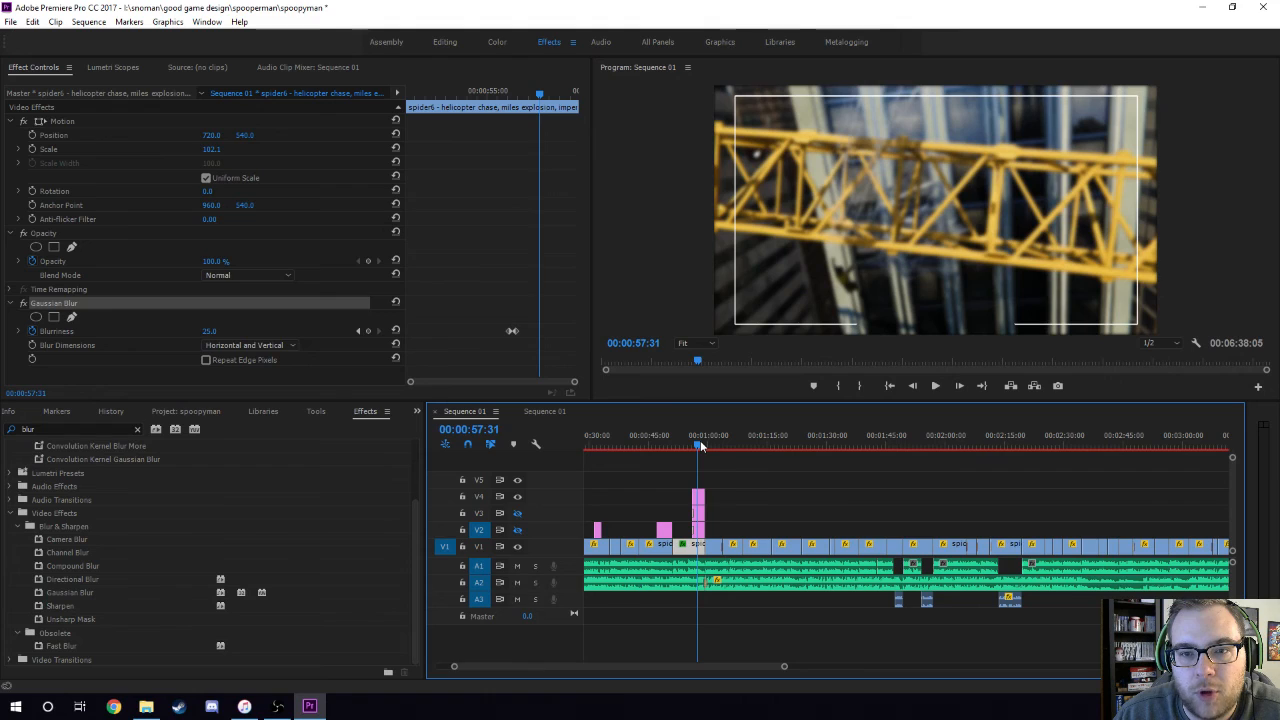
pyautogui.click(517, 513)
pyautogui.click(517, 530)
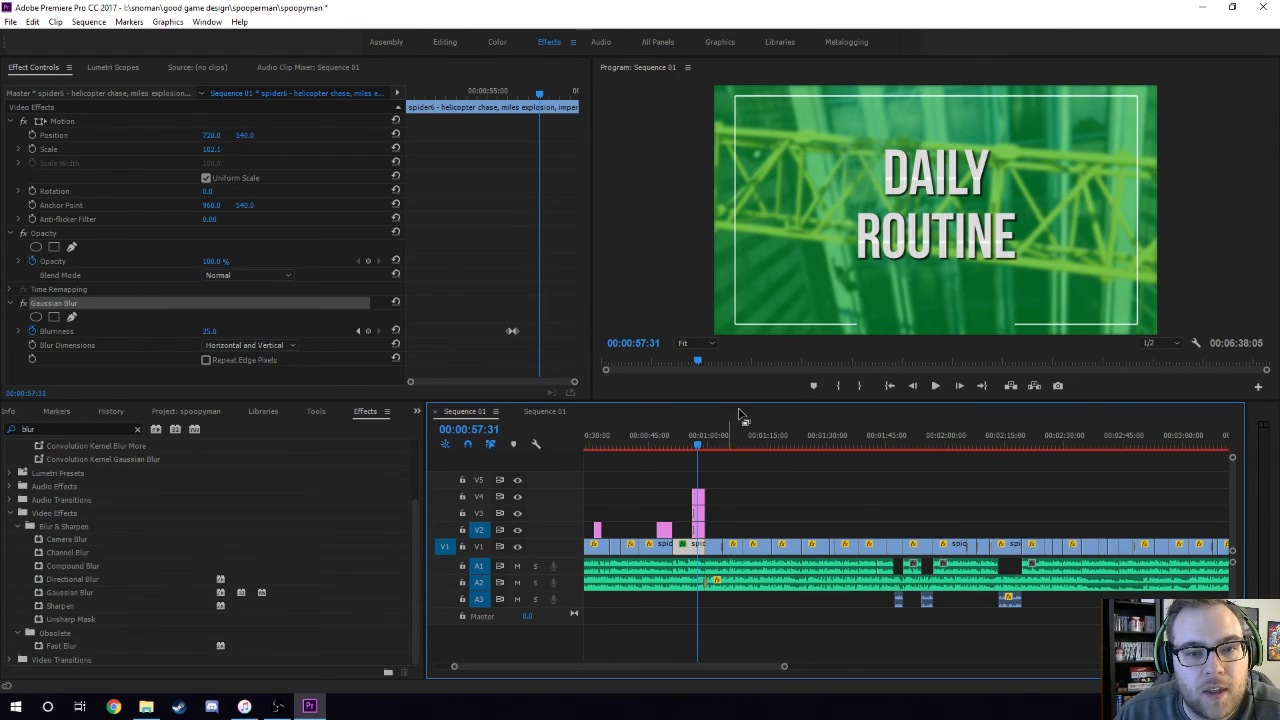
# Step back and forth between the helicopter chase clip's two Blurriness keyframes to compare the footage with and without blur
pyautogui.click(357, 261)
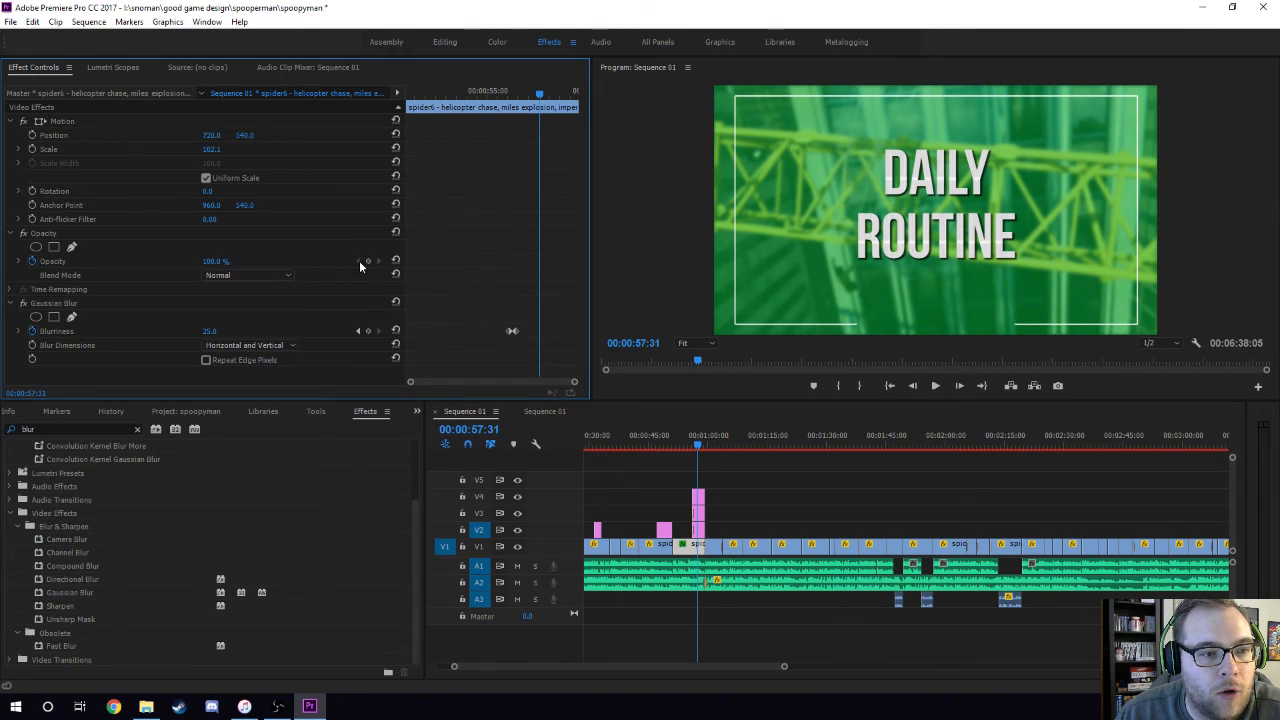
pyautogui.click(359, 329)
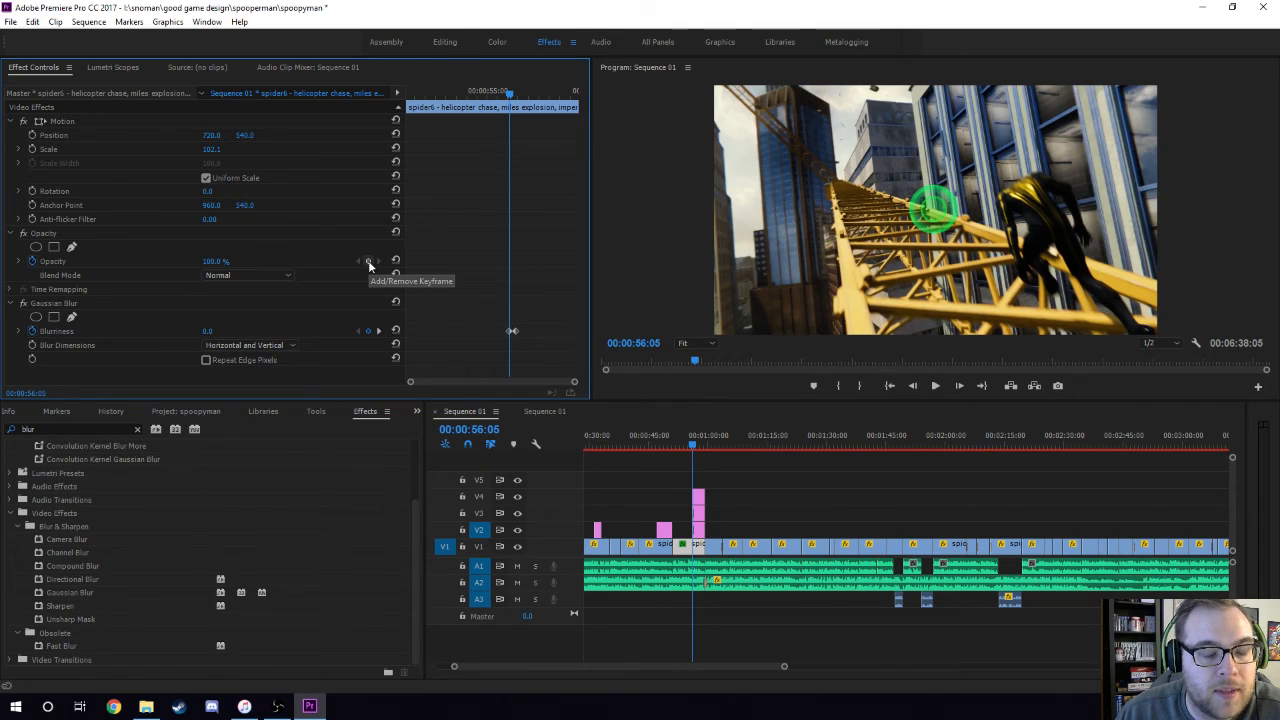
pyautogui.click(380, 335)
pyautogui.click(358, 332)
pyautogui.click(378, 332)
pyautogui.click(358, 332)
pyautogui.click(378, 332)
pyautogui.click(358, 332)
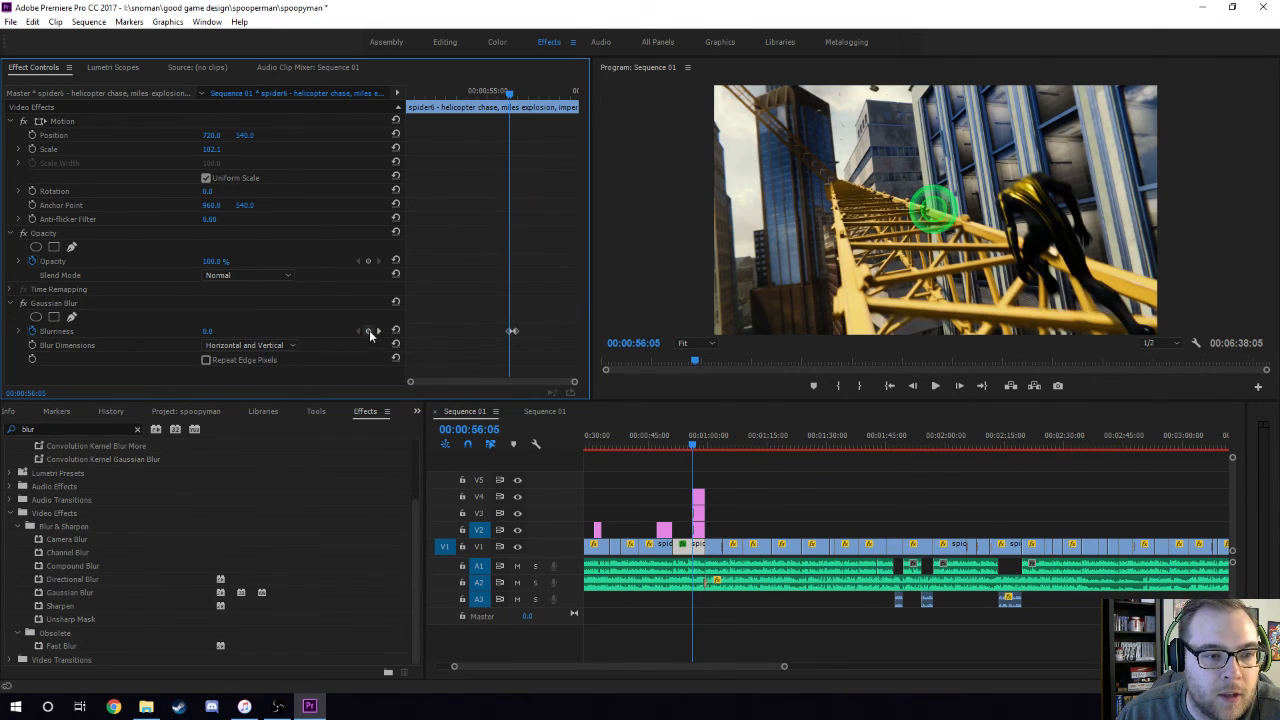
# Keyframe the helicopter chase clip's Opacity at the two Blurriness keyframes, 100% at 00:00:56:05 and 50% at 00:00:56:24
pyautogui.click(368, 261)
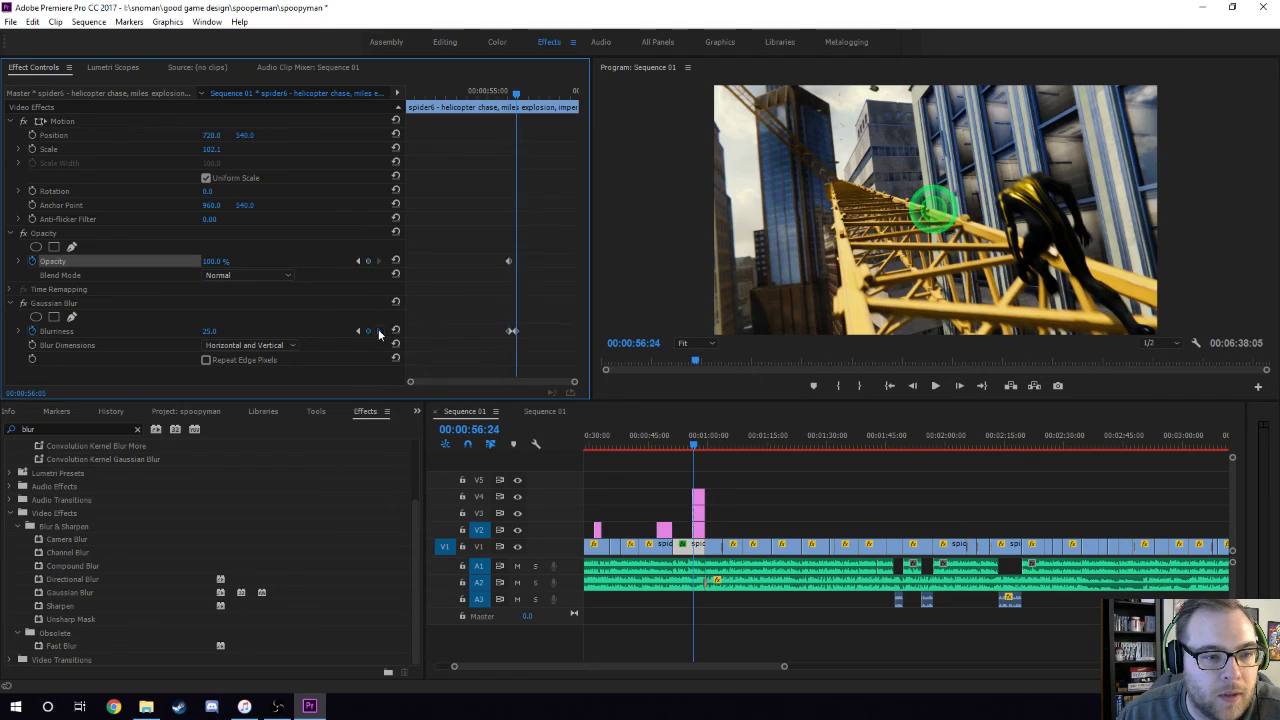
pyautogui.click(378, 332)
pyautogui.click(368, 261)
pyautogui.click(216, 261)
pyautogui.write('50')
pyautogui.press('Return')
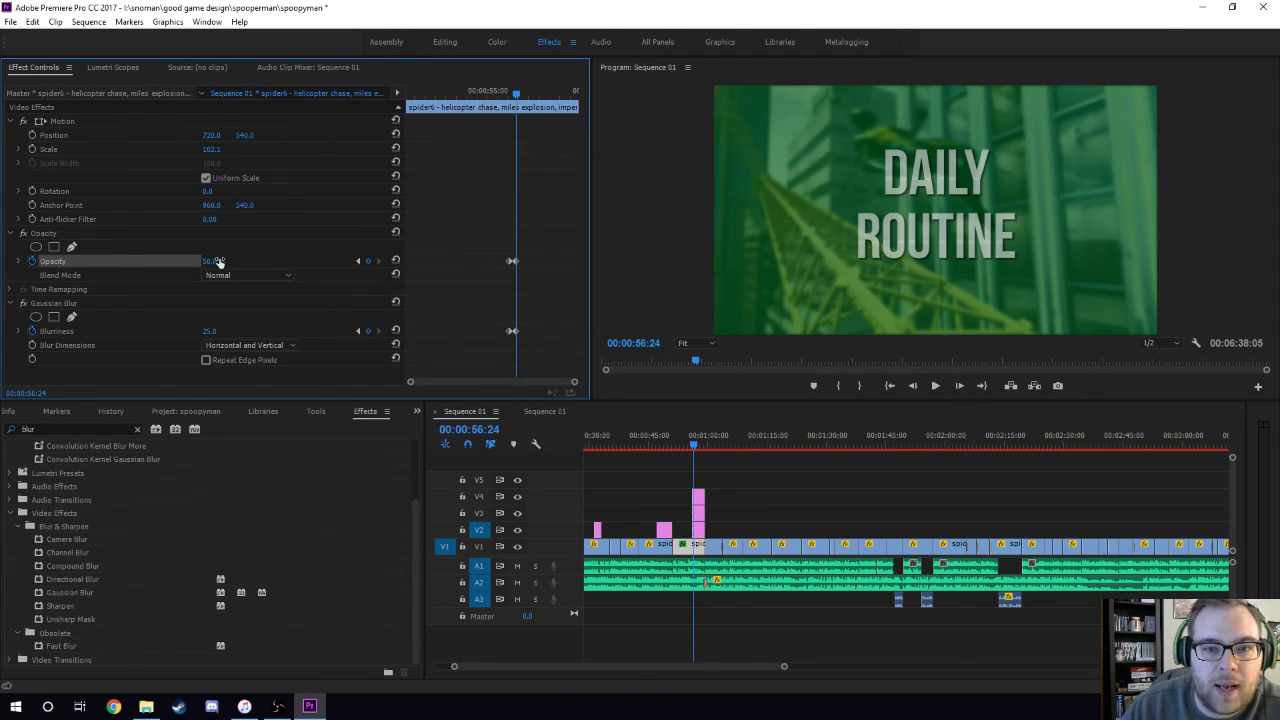
# Play the footage dimming under the "Daily Routine" card and delete the clip's Opacity keyframes
pyautogui.click(498, 90)
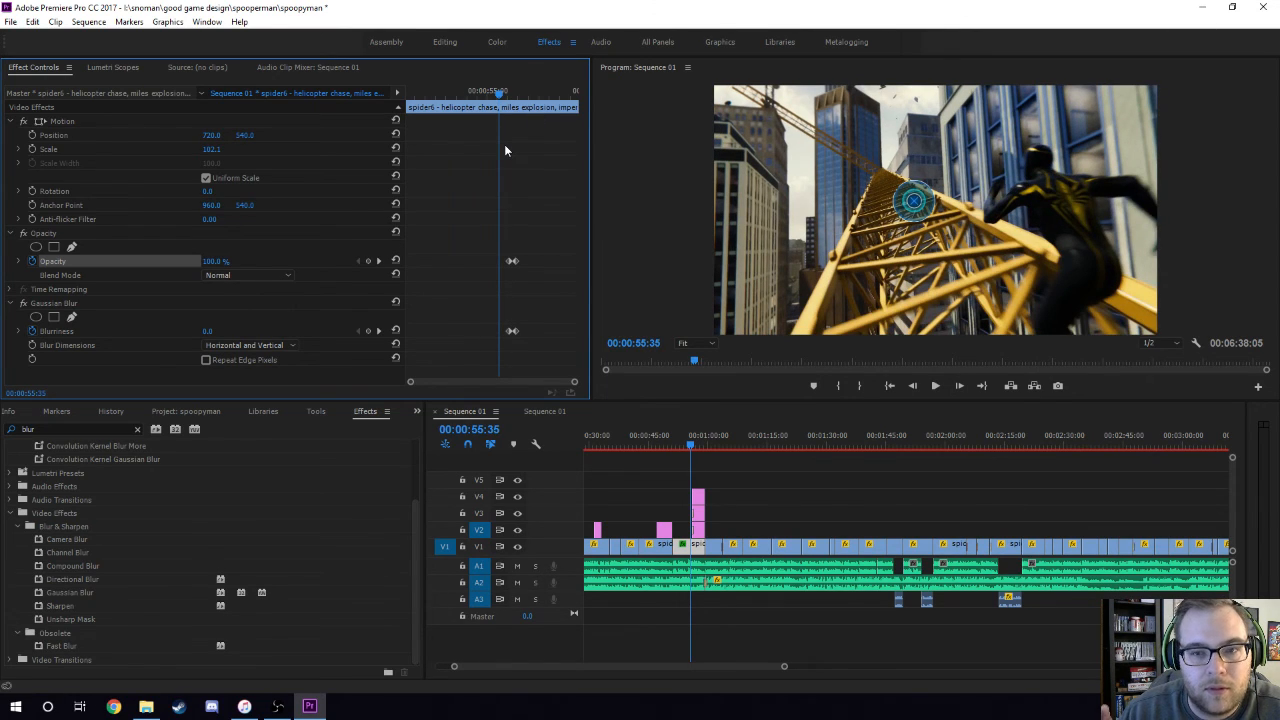
pyautogui.press('space')
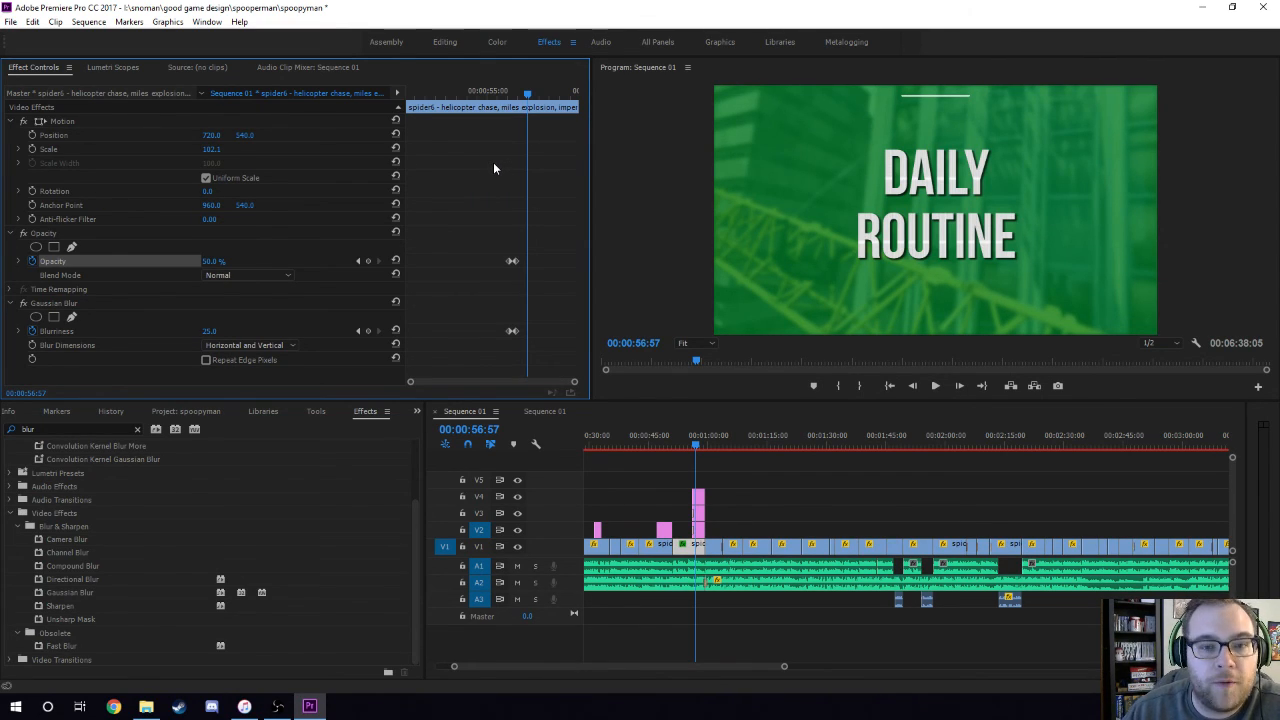
pyautogui.click(358, 261)
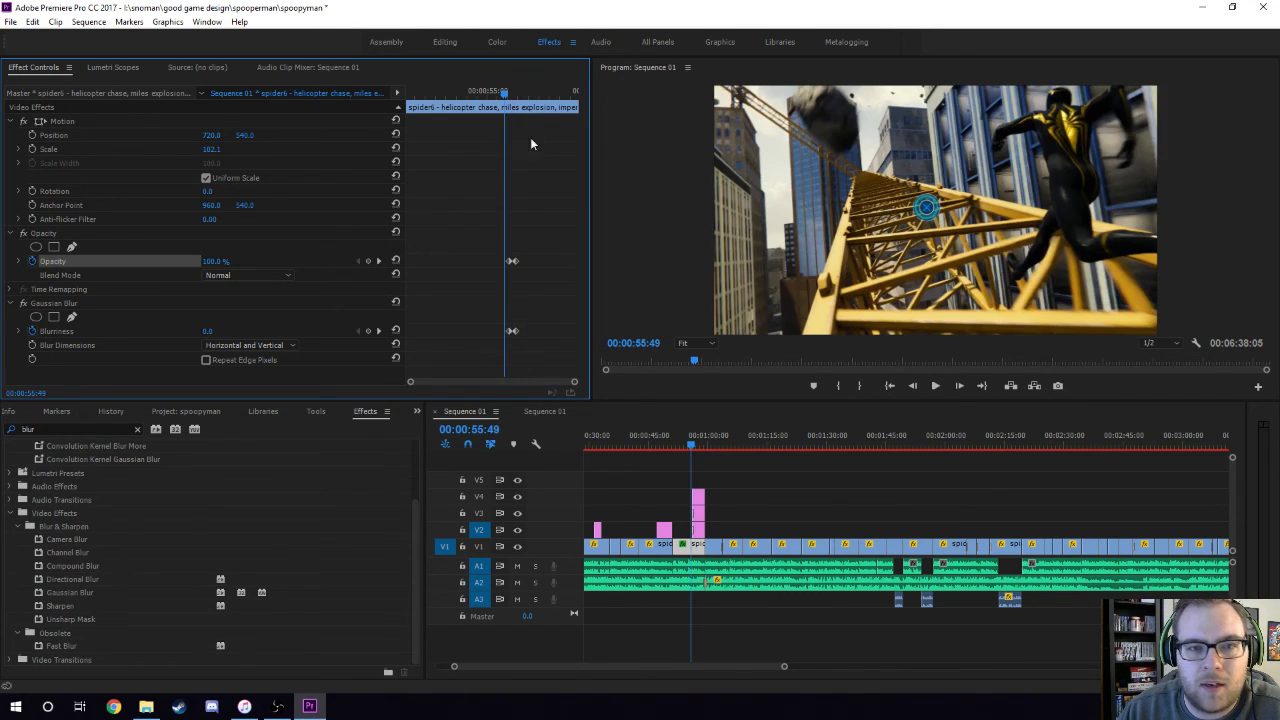
pyautogui.press('space')
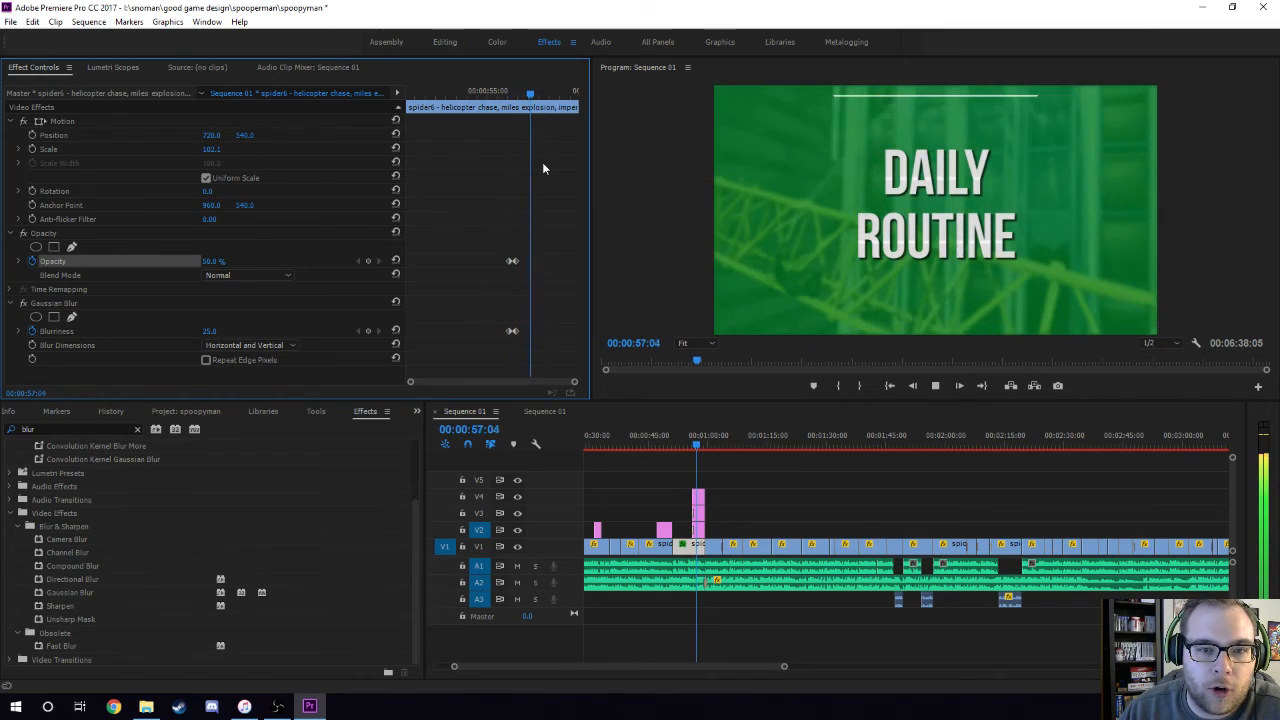
pyautogui.click(512, 261)
pyautogui.press('Delete')
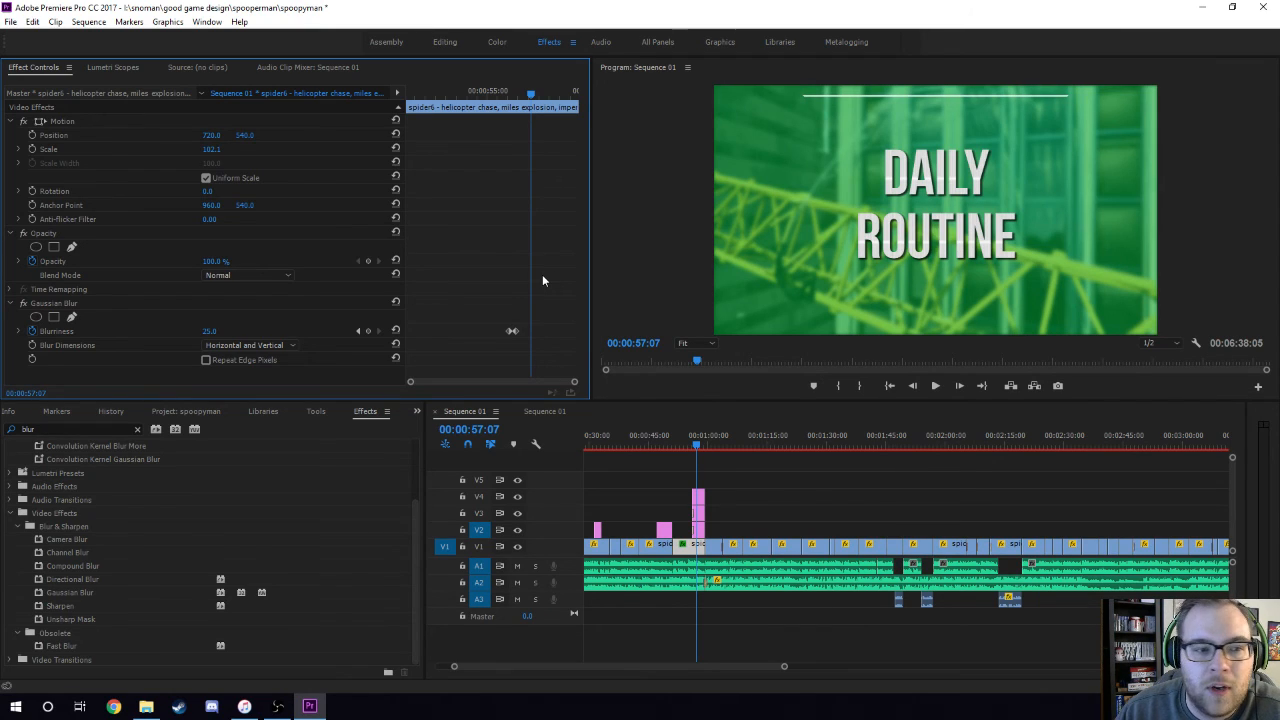
# Select the "Daily Routine" text title on V3 and start keyframing its Rotation at 00:00:57:22 with 0°
pyautogui.click(215, 412)
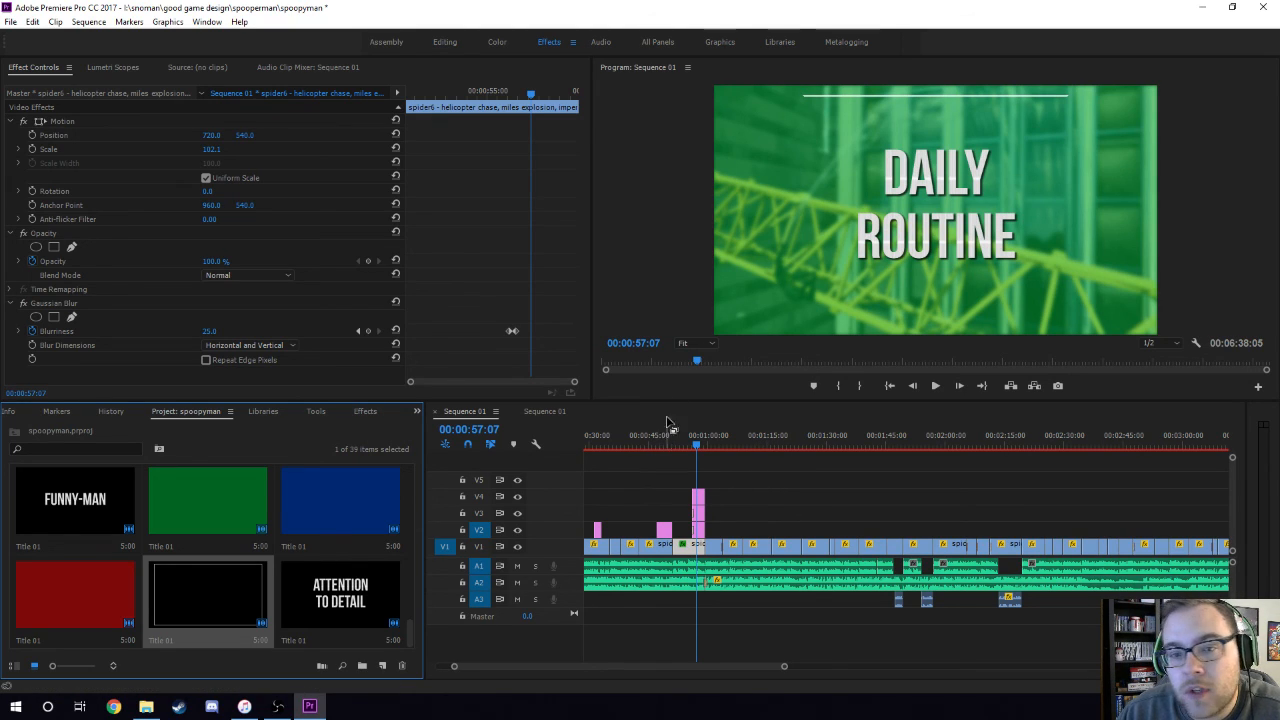
pyautogui.click(699, 497)
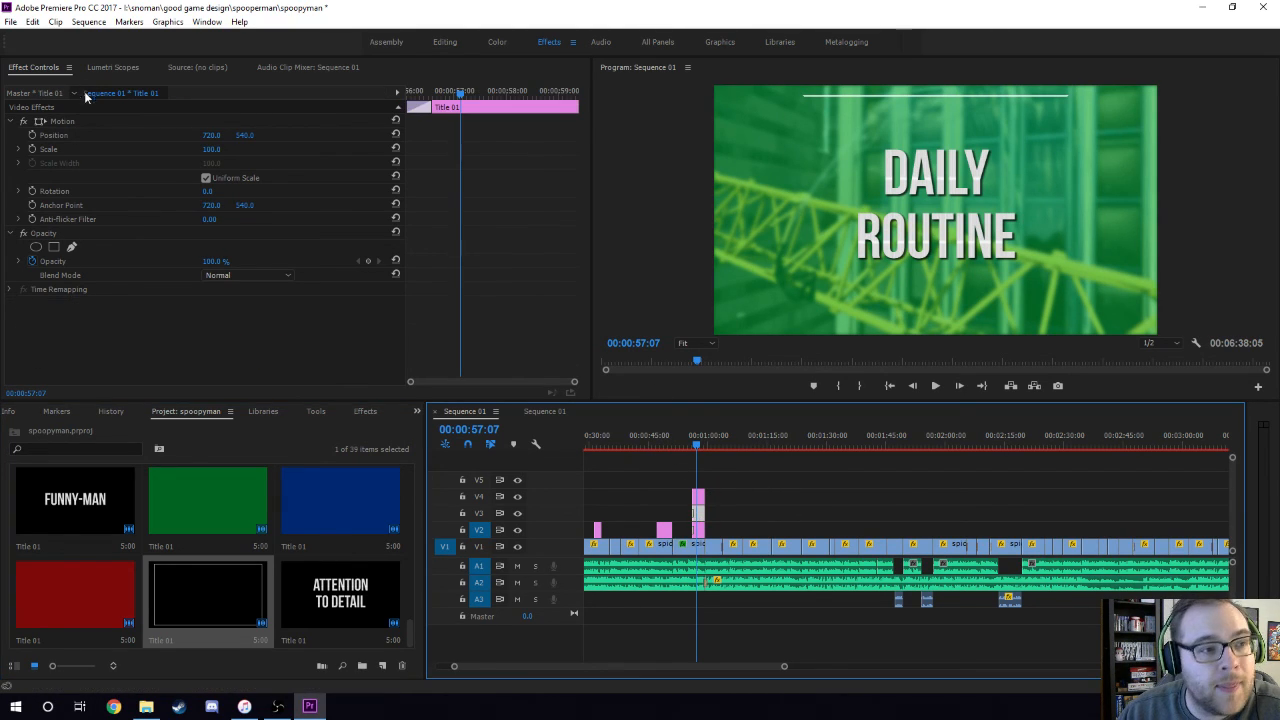
pyautogui.click(474, 94)
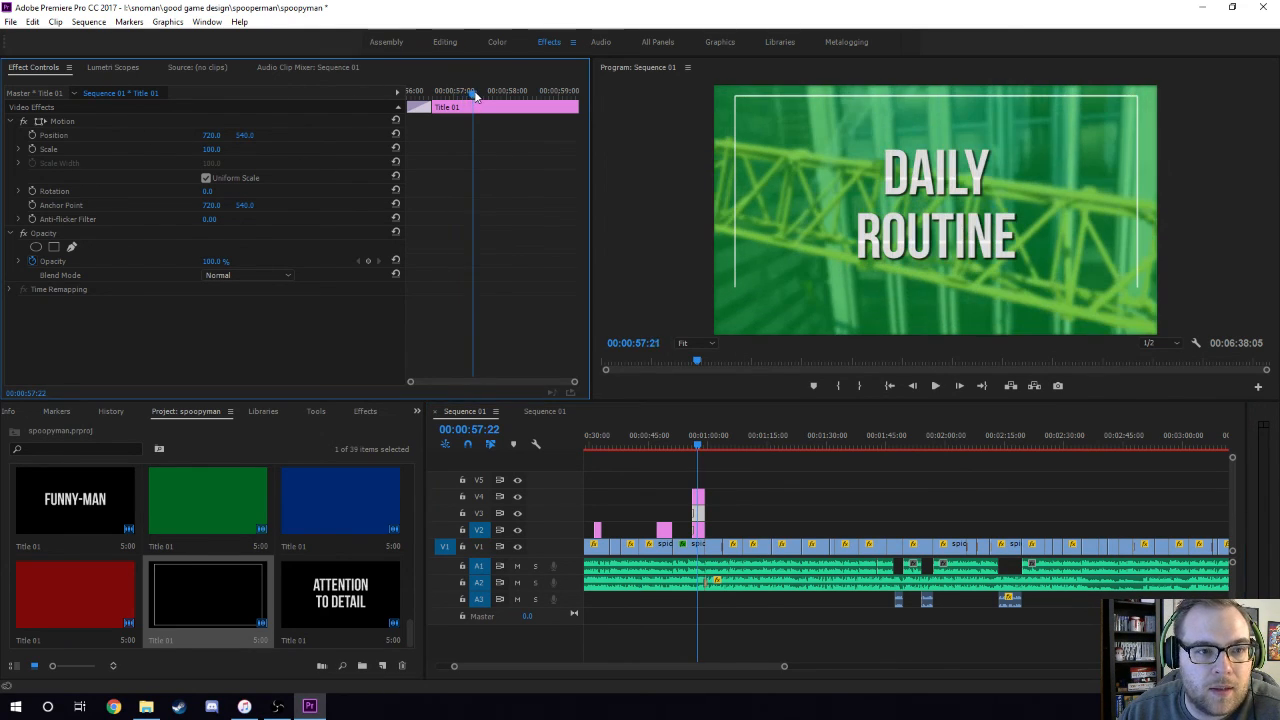
pyautogui.click(32, 191)
pyautogui.press('Right')
pyautogui.press('Right')
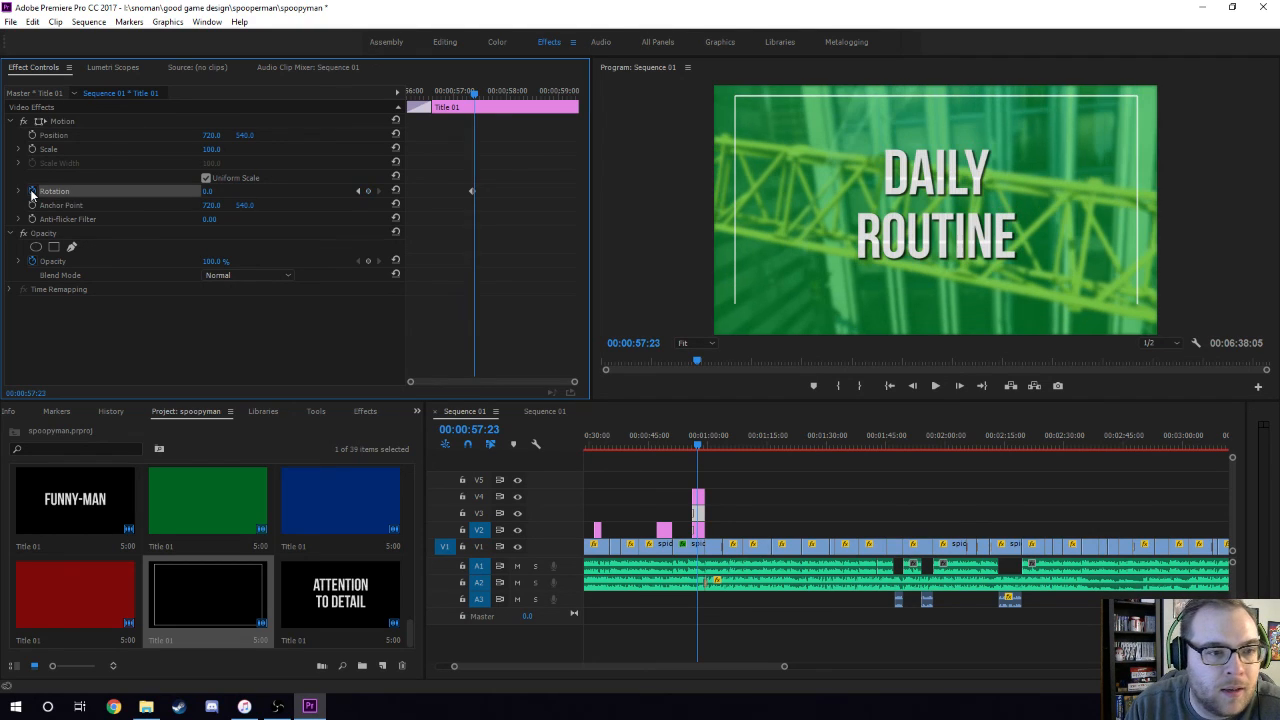
# Keyframe the title's Rotation to 3° at 00:00:57:24 and -3° at 00:00:57:26
pyautogui.click(207, 190)
pyautogui.write('3')
pyautogui.press('Return')
pyautogui.press('Right')
pyautogui.press('Right')
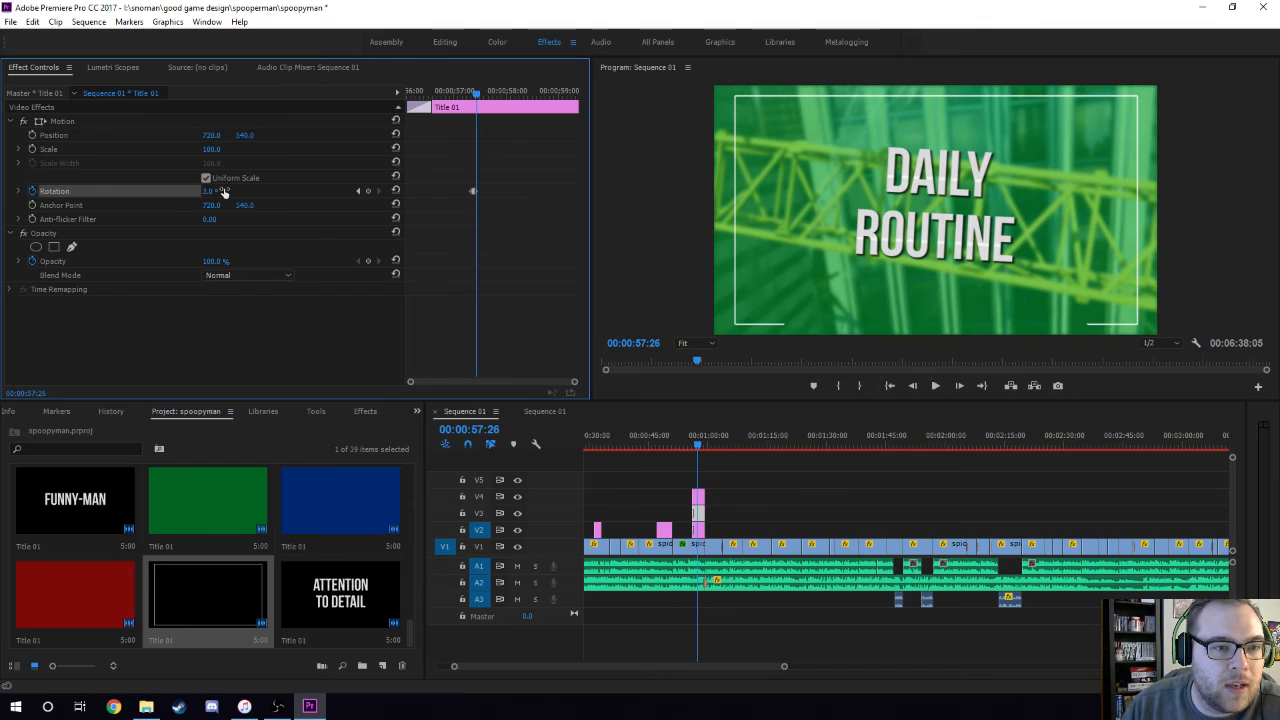
pyautogui.click(224, 192)
pyautogui.write('-3')
pyautogui.press('Return')
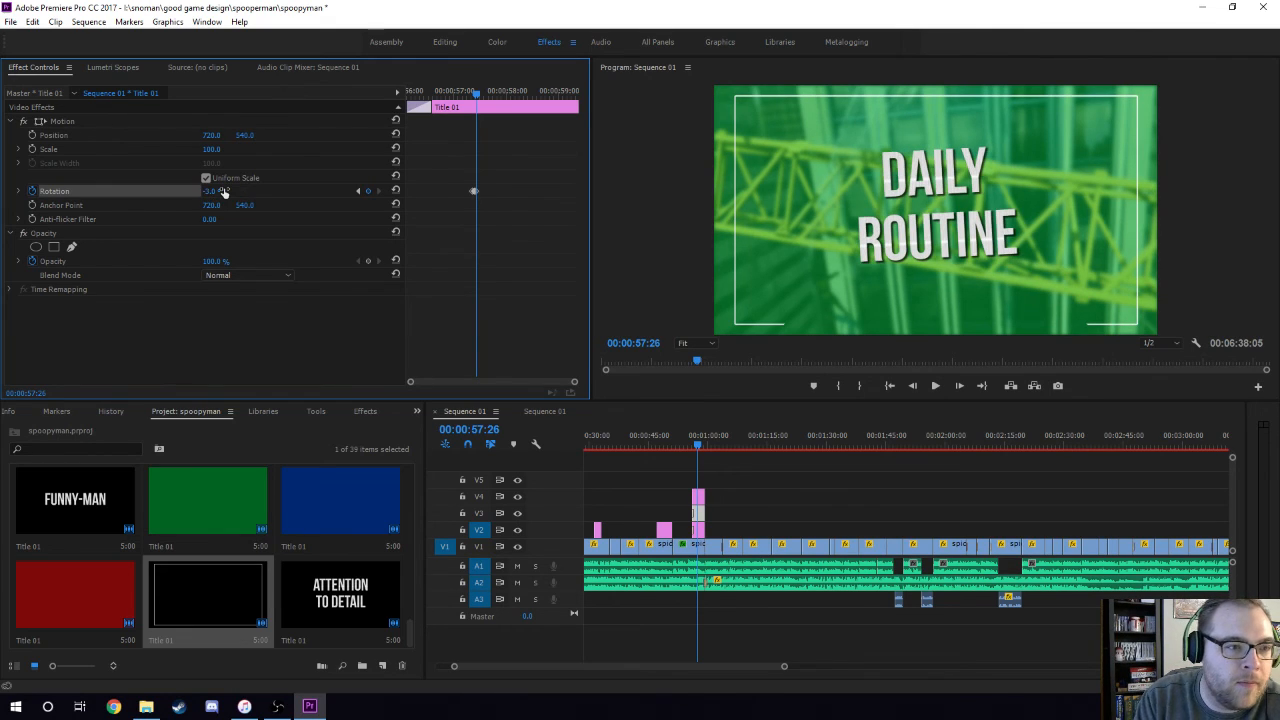
# Add a Rotation keyframe of 0° at 00:00:57:28 to straighten the title
pyautogui.press('Right')
pyautogui.press('Right')
pyautogui.click(222, 191)
pyautogui.write('0')
pyautogui.press('Return')
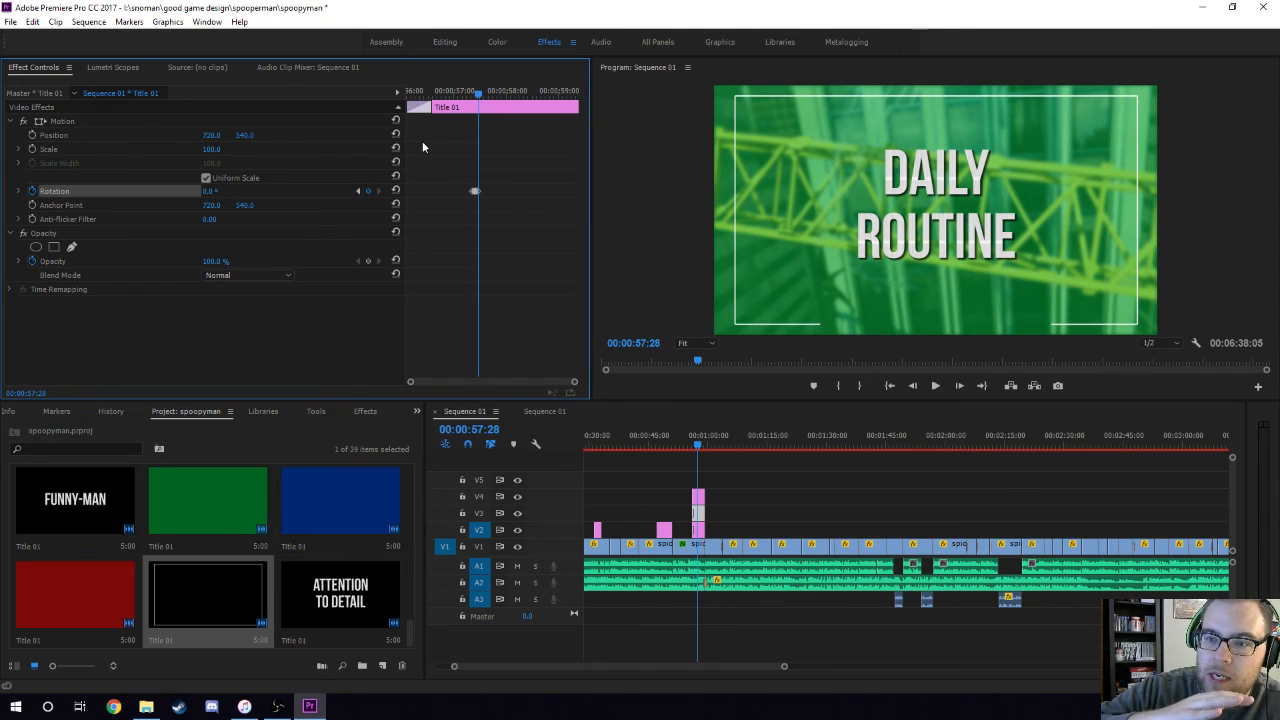
# Play the card from about 00:00:56:50 to preview the title's shake against the border animation
pyautogui.moveTo(478, 93); pyautogui.dragTo(445, 93)
pyautogui.press('space')
pyautogui.press('space')
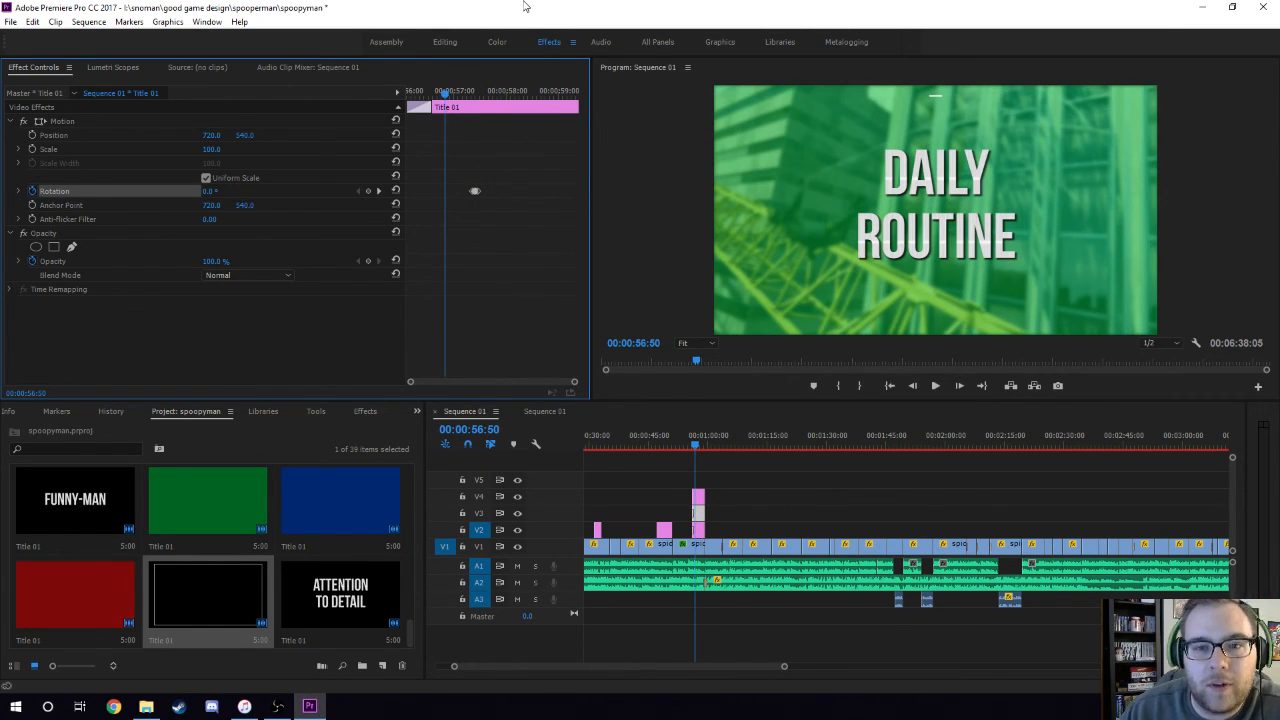
pyautogui.press('space')
pyautogui.press('space')
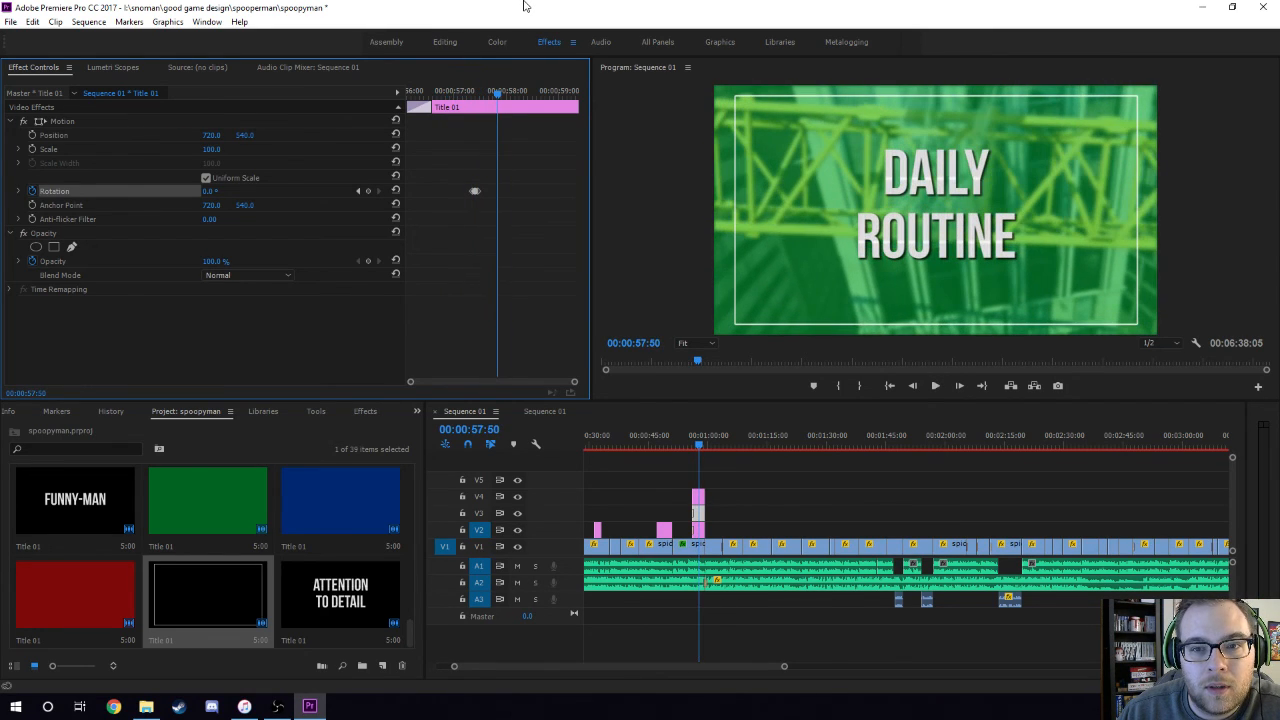
# Set the title's Rotation to 2° at the 00:00:57:24 and 00:00:57:26 keyframes
pyautogui.click(462, 91)
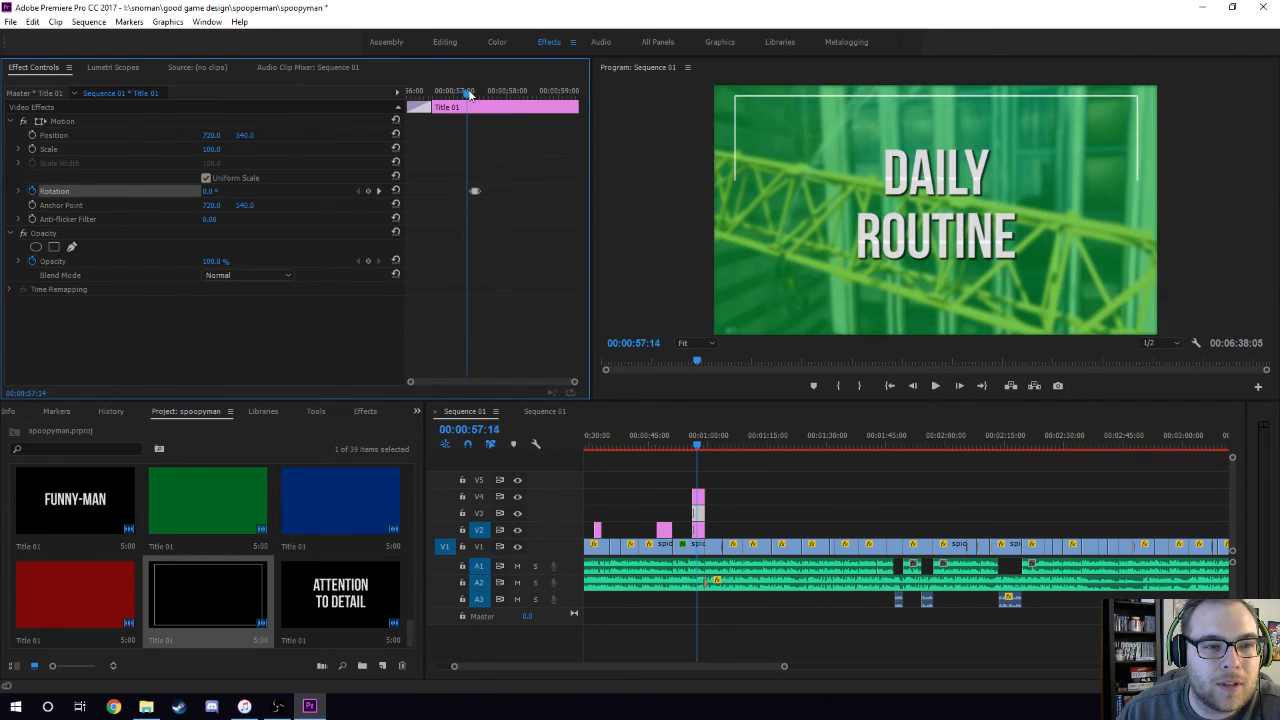
pyautogui.click(380, 190)
pyautogui.click(380, 190)
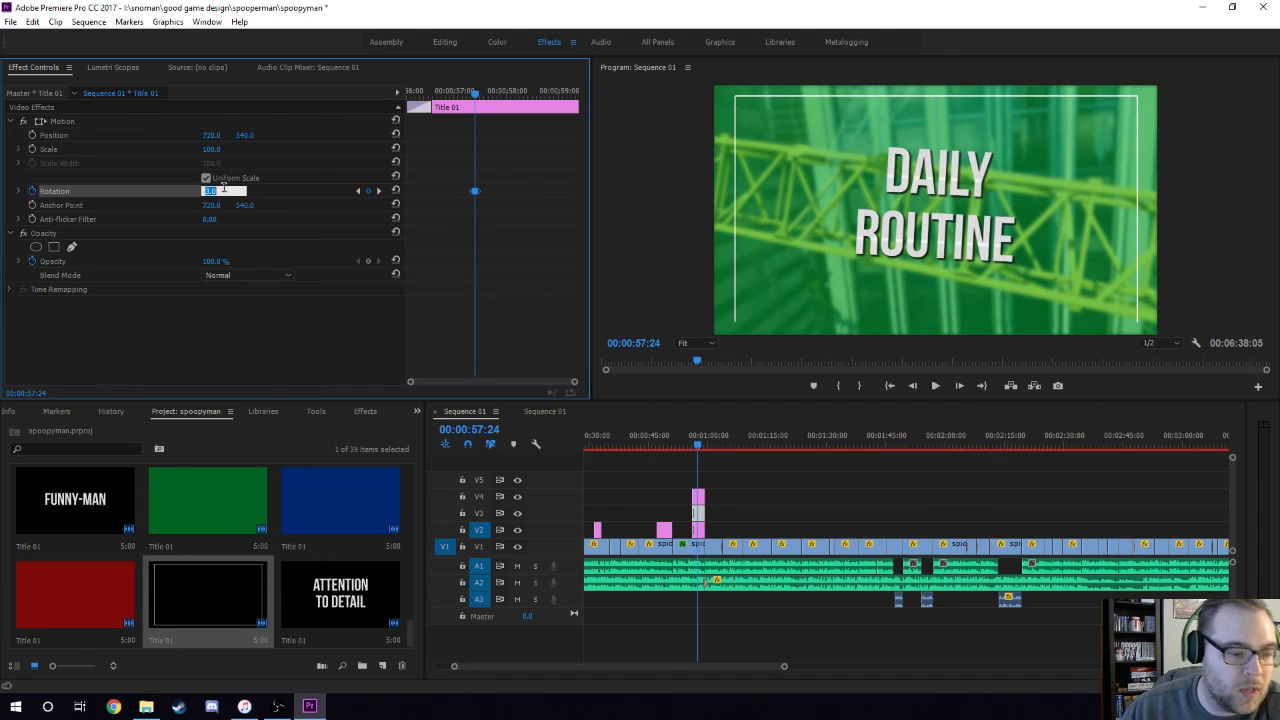
pyautogui.moveTo(224, 192); pyautogui.dragTo(223, 192)
pyautogui.click(379, 191)
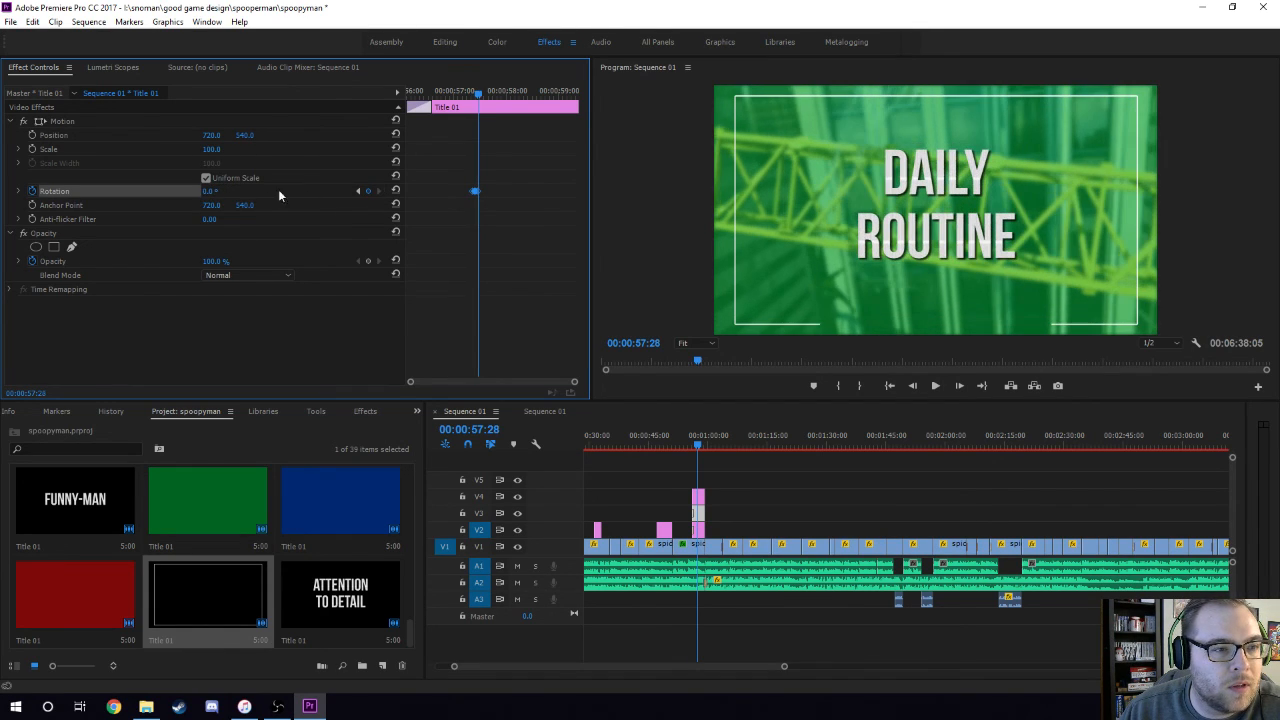
pyautogui.click(359, 191)
pyautogui.click(212, 191)
pyautogui.write('2')
pyautogui.press('Return')
# Change the title's Rotation keyframe at 00:00:57:26 to -2°
pyautogui.click(459, 92)
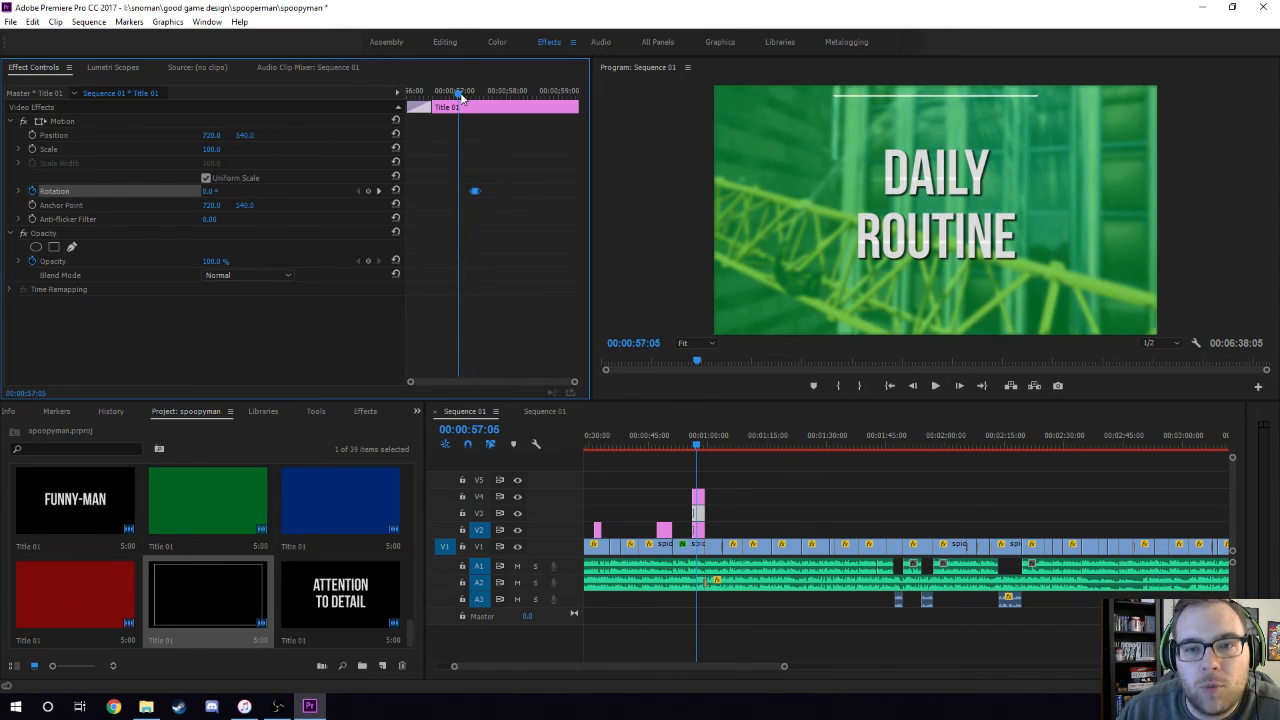
pyautogui.click(379, 191)
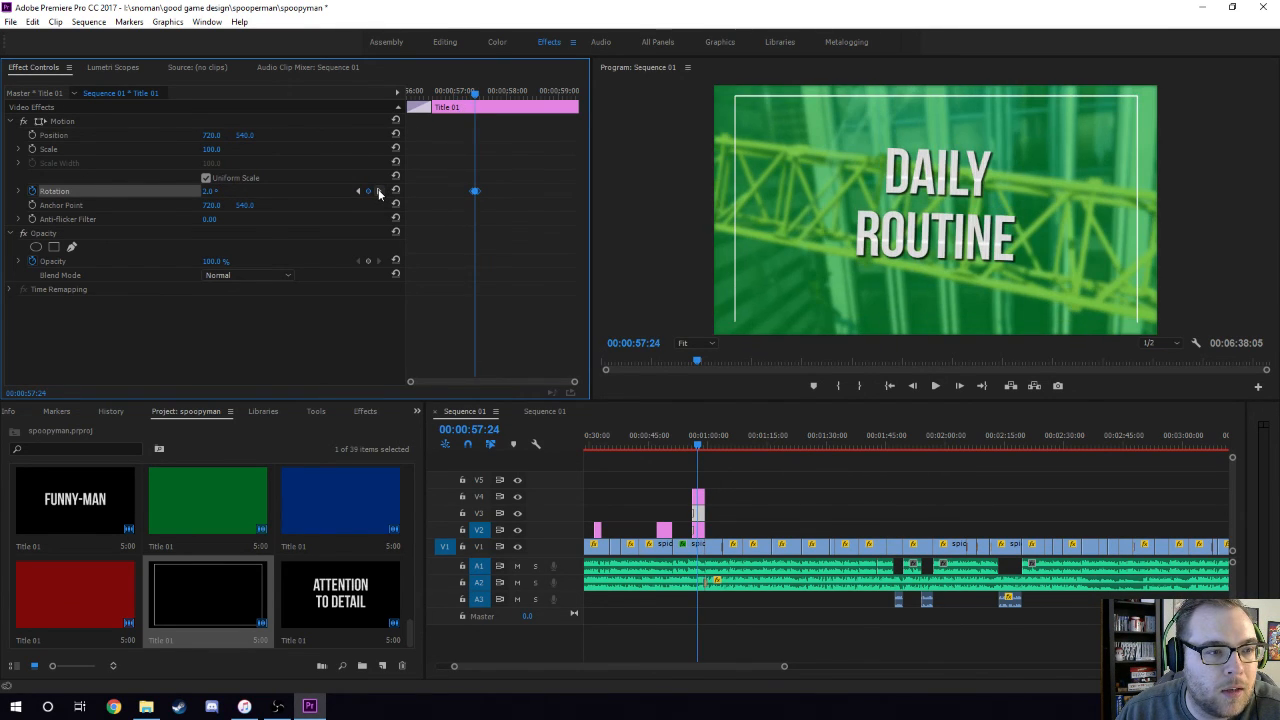
pyautogui.click(222, 190)
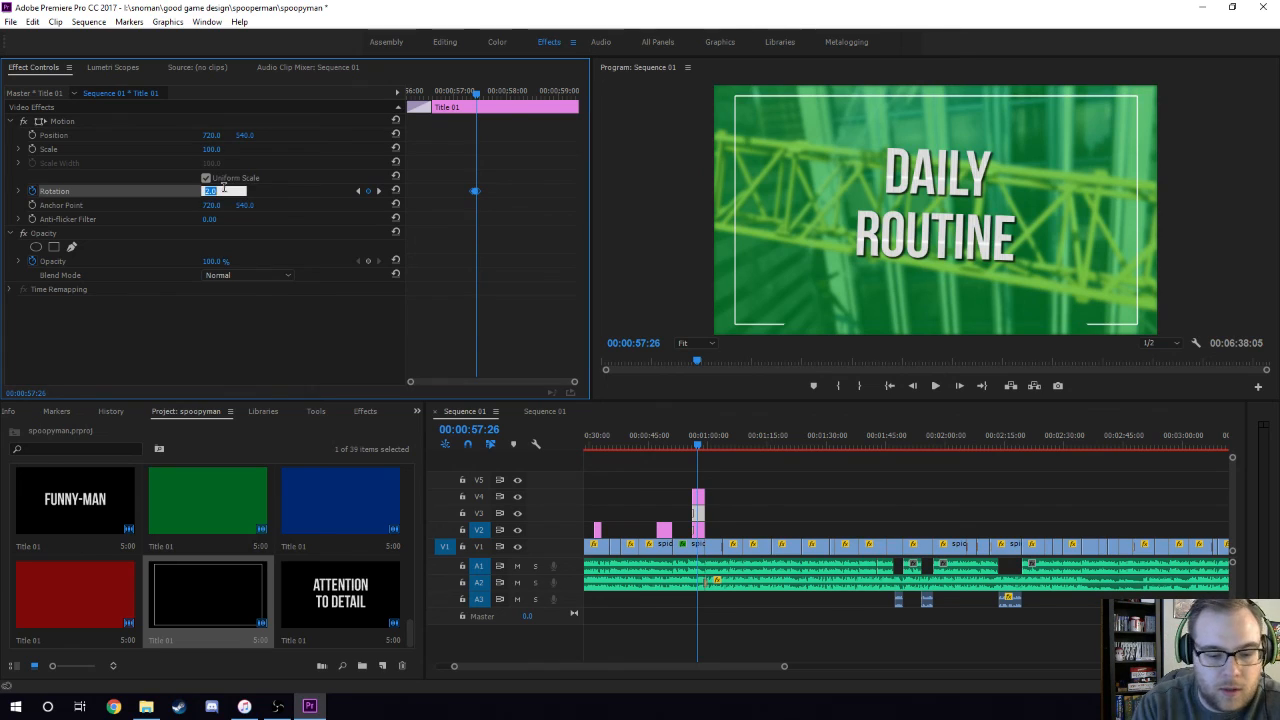
pyautogui.write('-2')
pyautogui.press('Return')
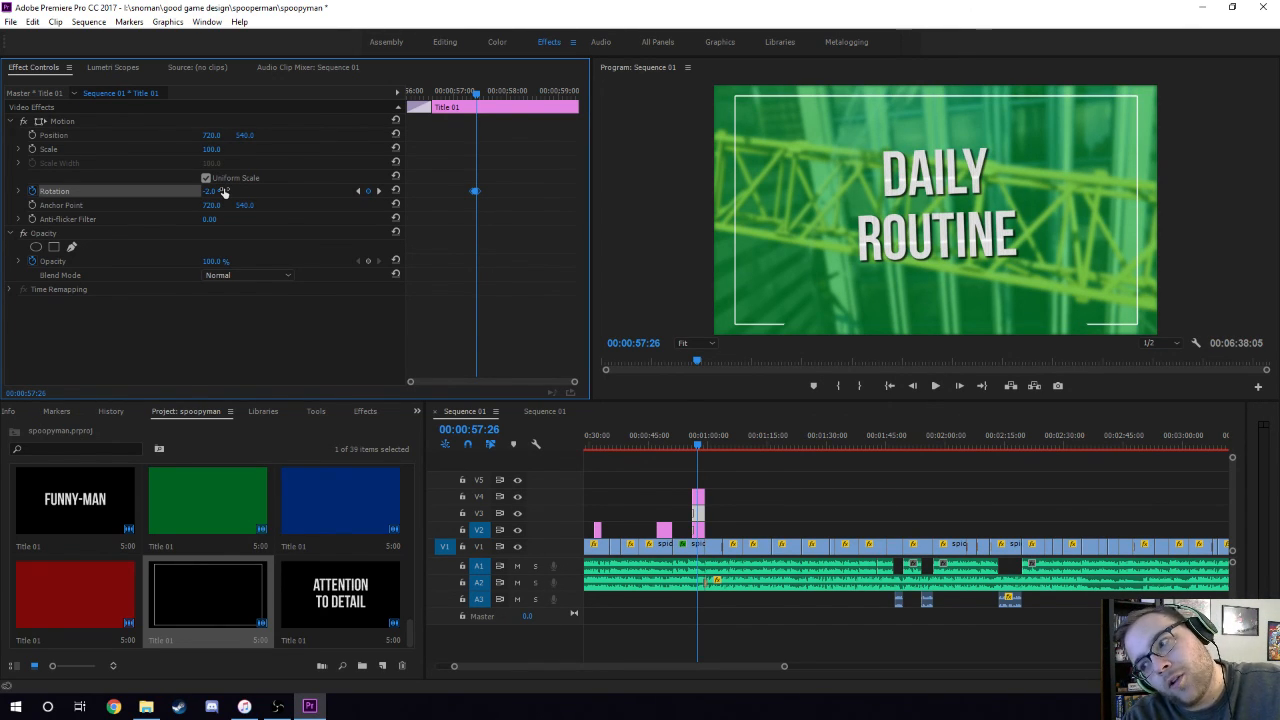
# Replay the "Daily Routine" card several times from before the Rotation keyframes to review the adjusted shake
pyautogui.click(463, 92)
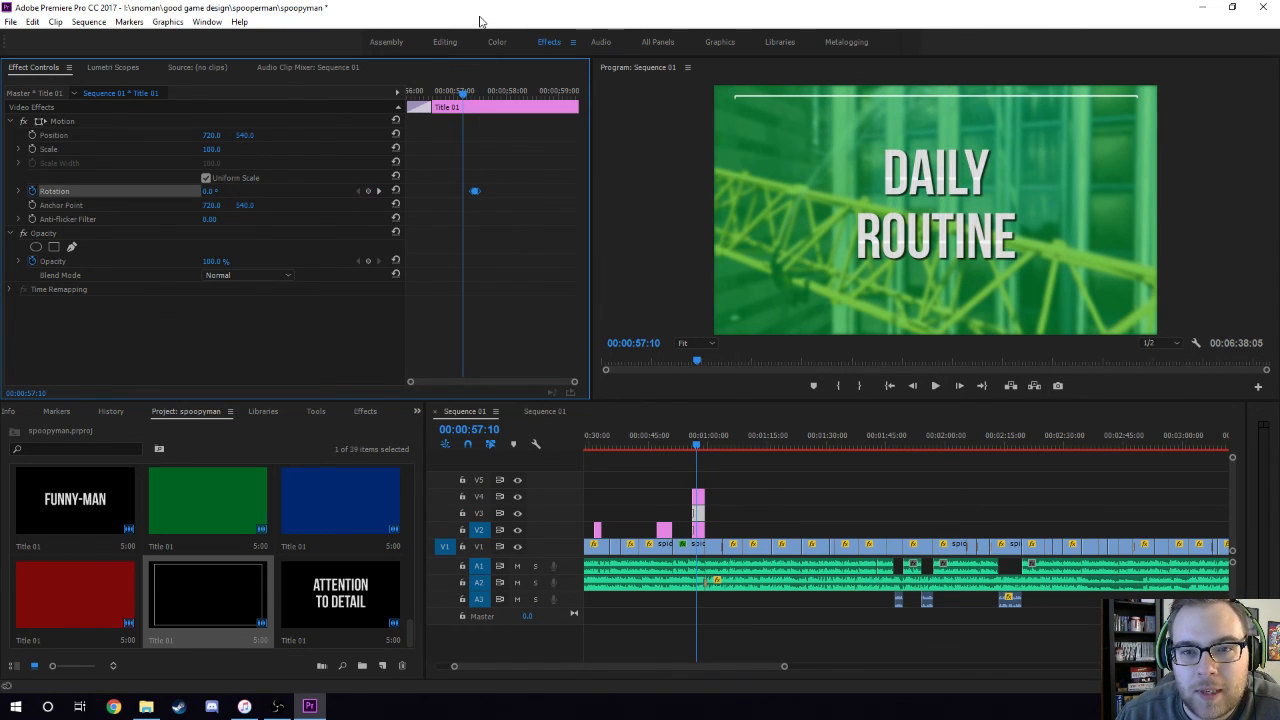
pyautogui.press('space')
pyautogui.press('space')
pyautogui.click(462, 96)
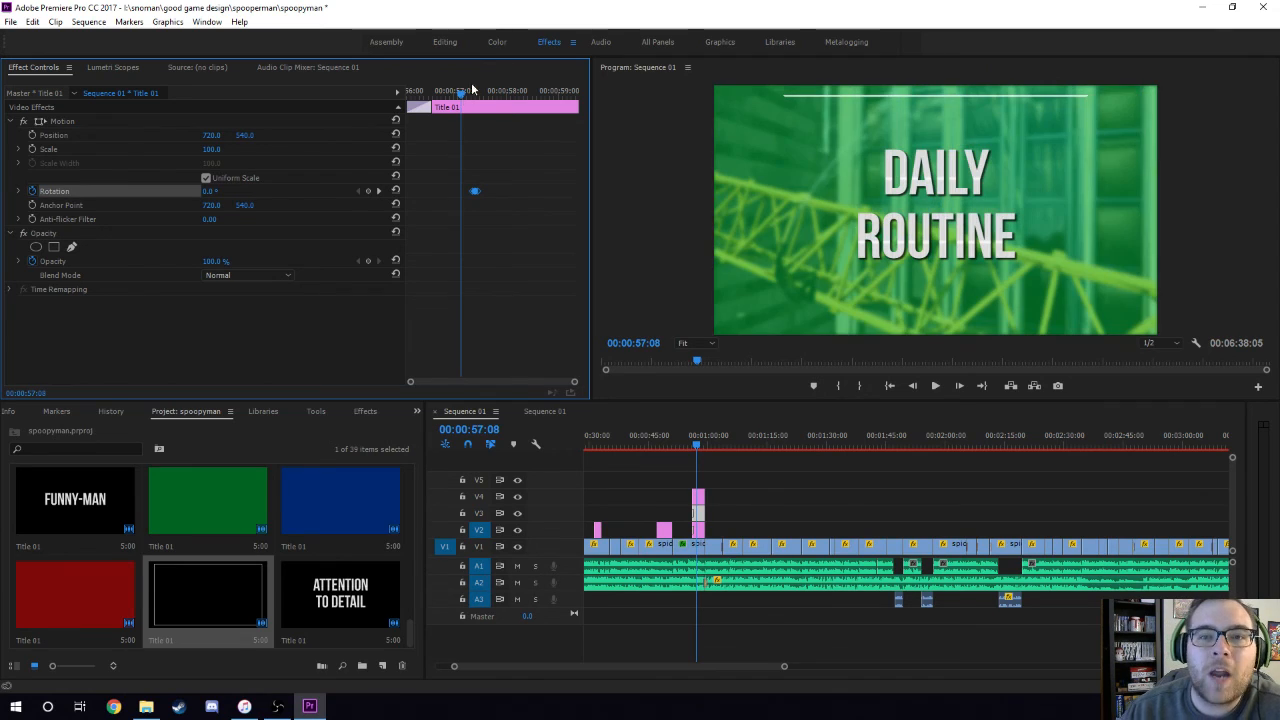
pyautogui.press('space')
pyautogui.press('space')
pyautogui.moveTo(445, 93); pyautogui.dragTo(441, 93)
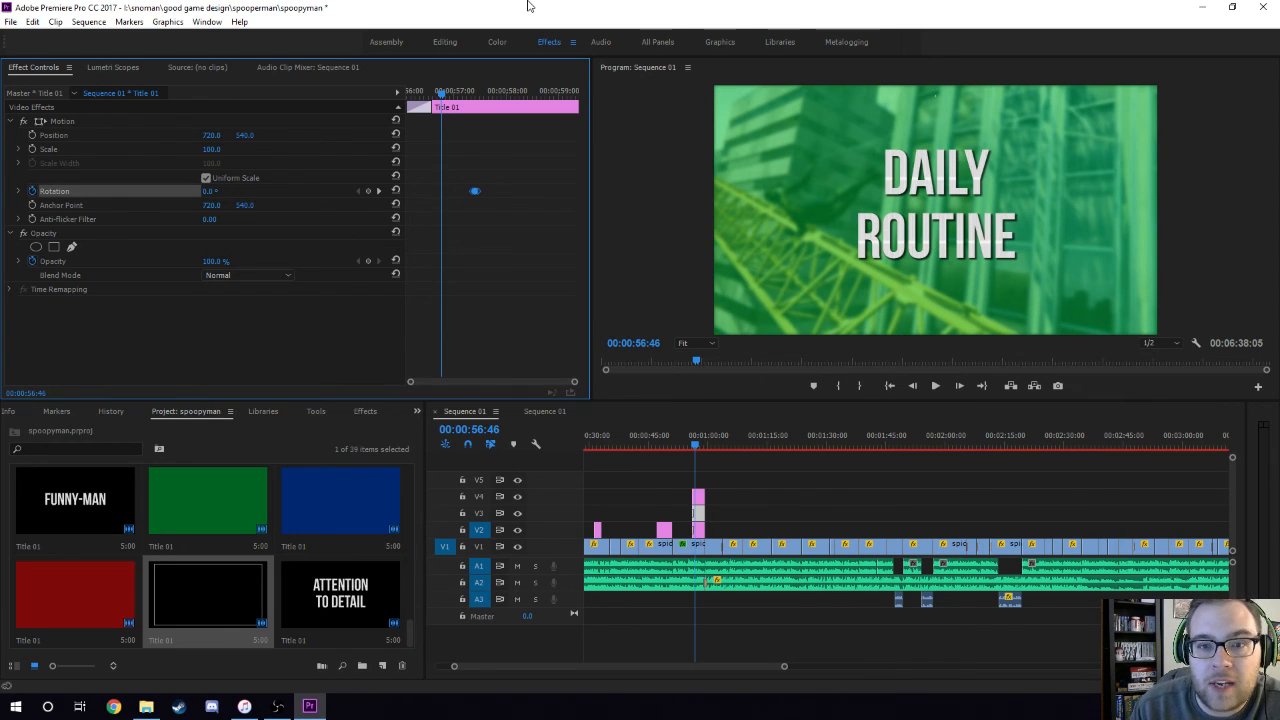
pyautogui.press('space')
pyautogui.press('space')
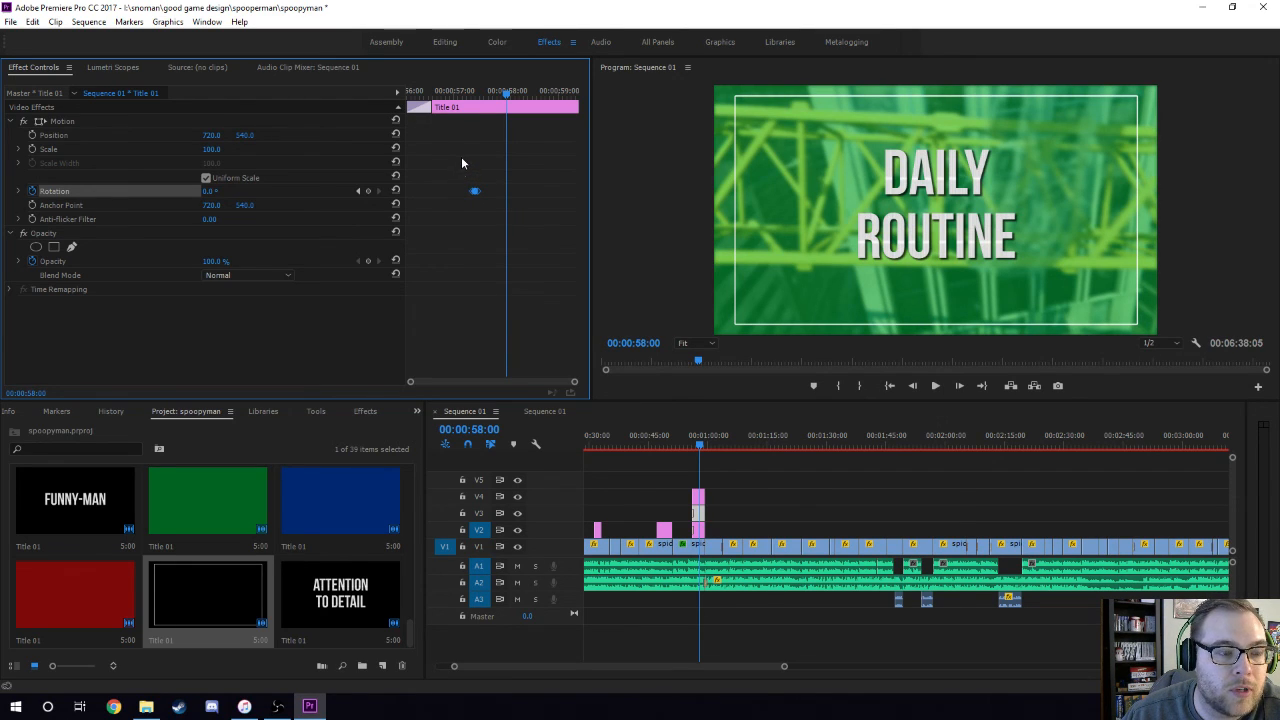
pyautogui.click(450, 92)
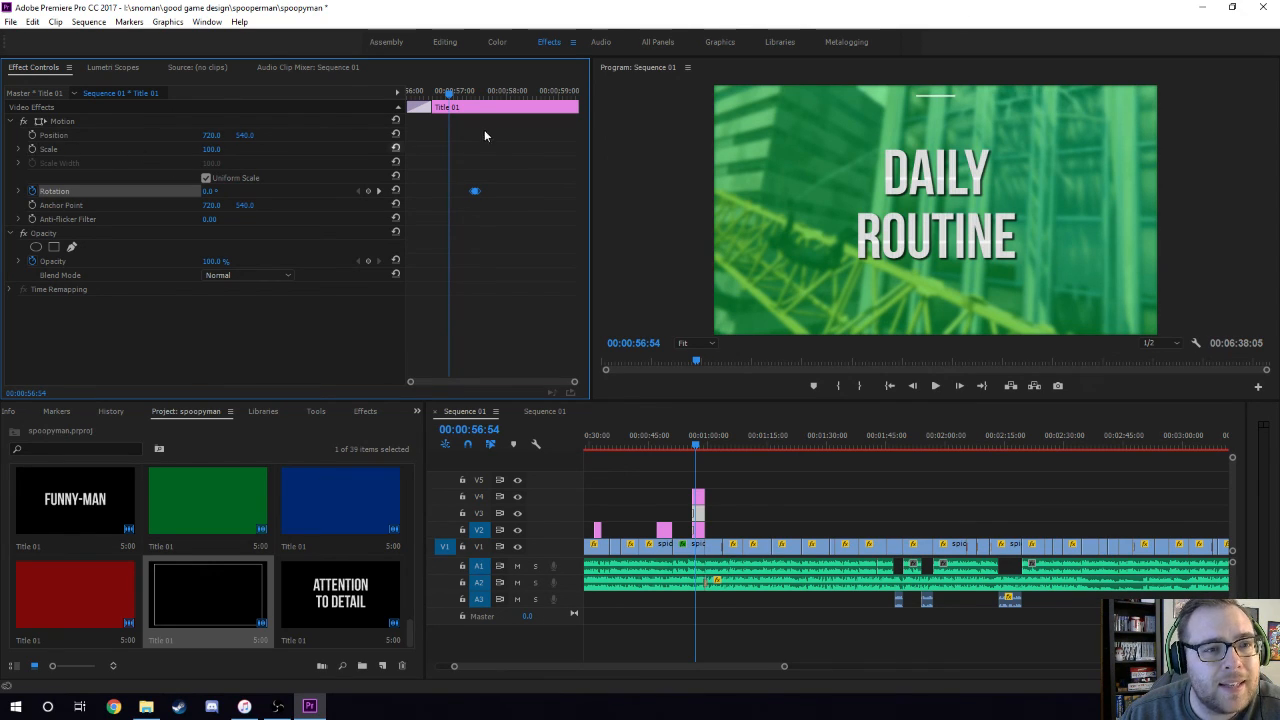
pyautogui.click(435, 92)
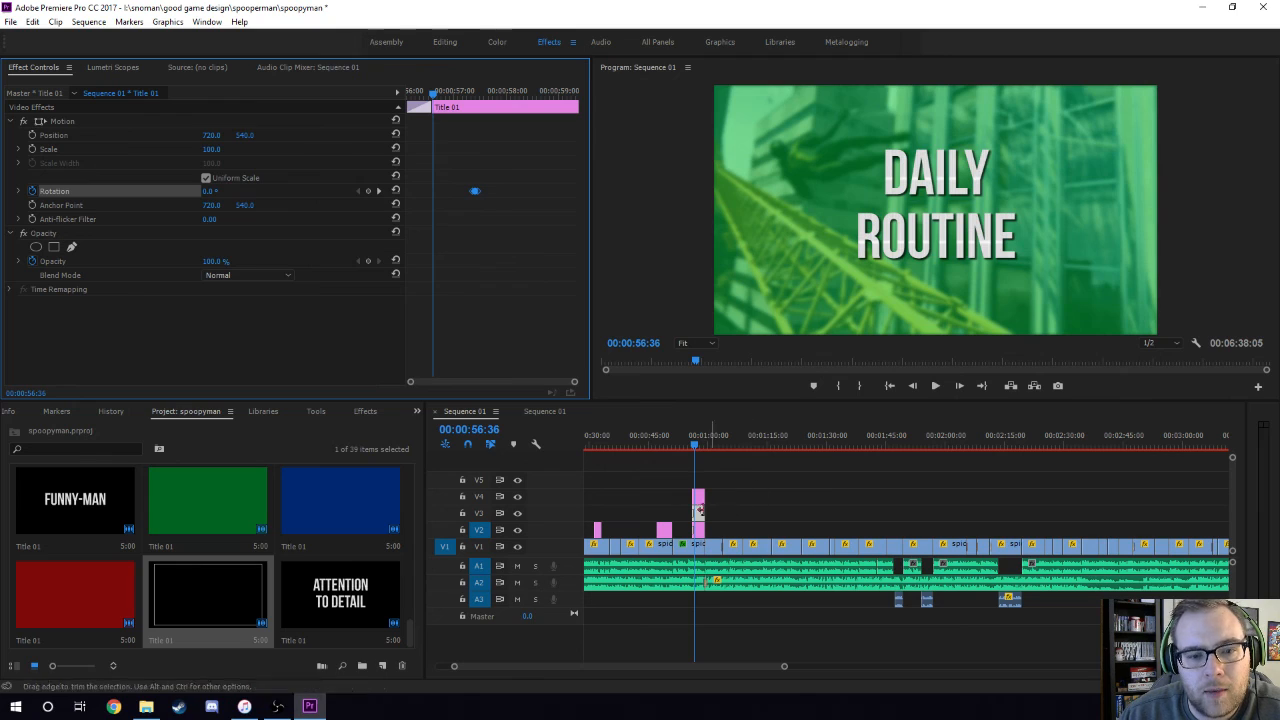
# Delete the transition at the start of the "Daily Routine" title on V3, then return the playhead to that title's first frame
pyautogui.click(448, 182)
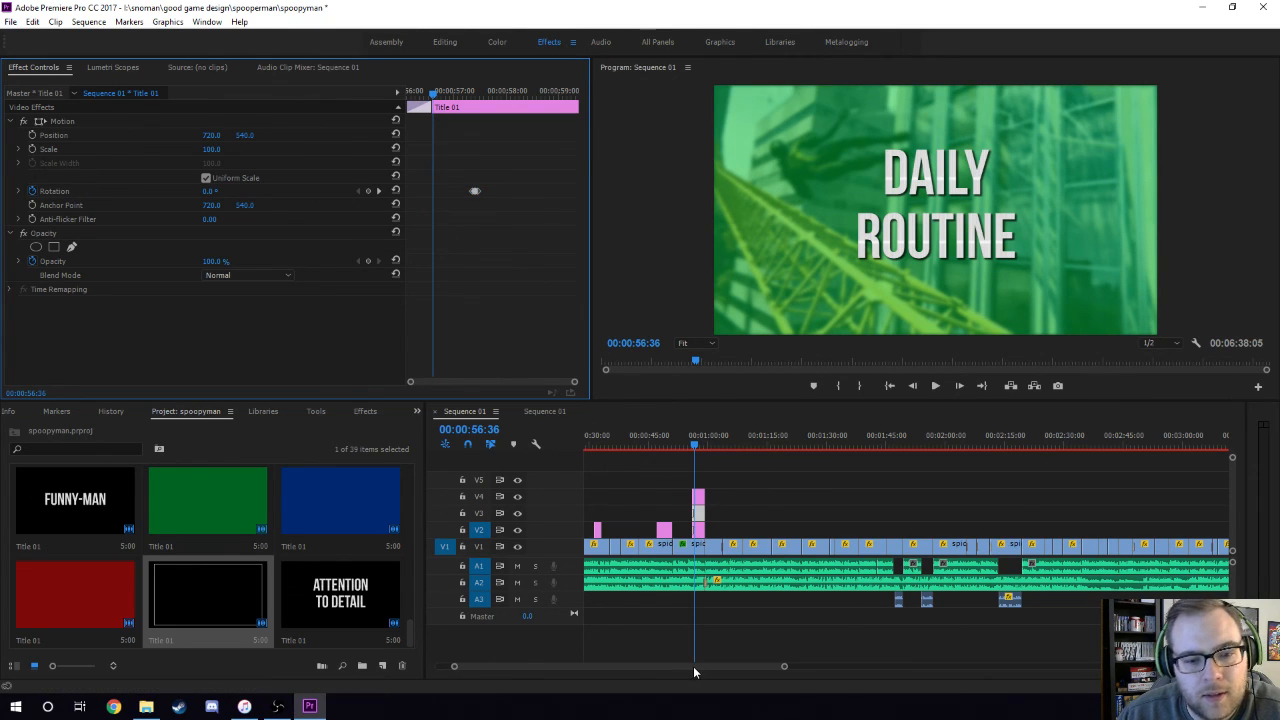
pyautogui.scroll(1, 693, 666)
pyautogui.scroll(2, 692, 663)
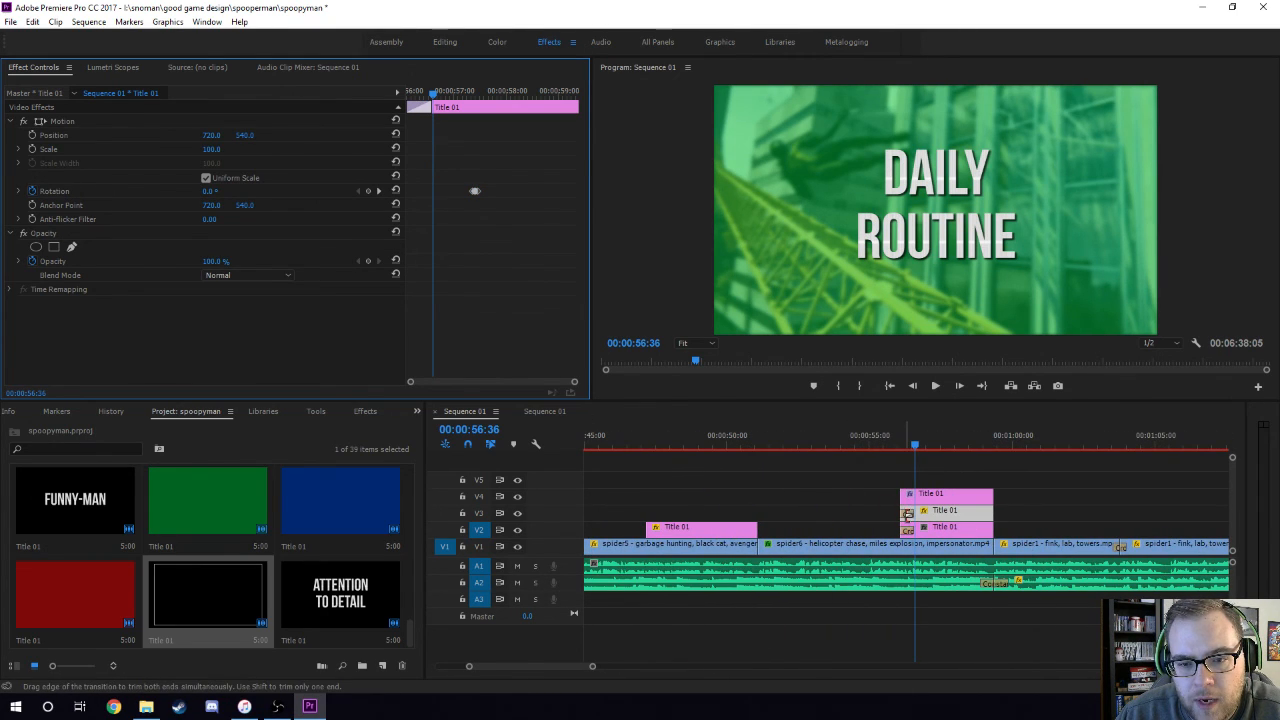
pyautogui.click(907, 513)
pyautogui.press('Delete')
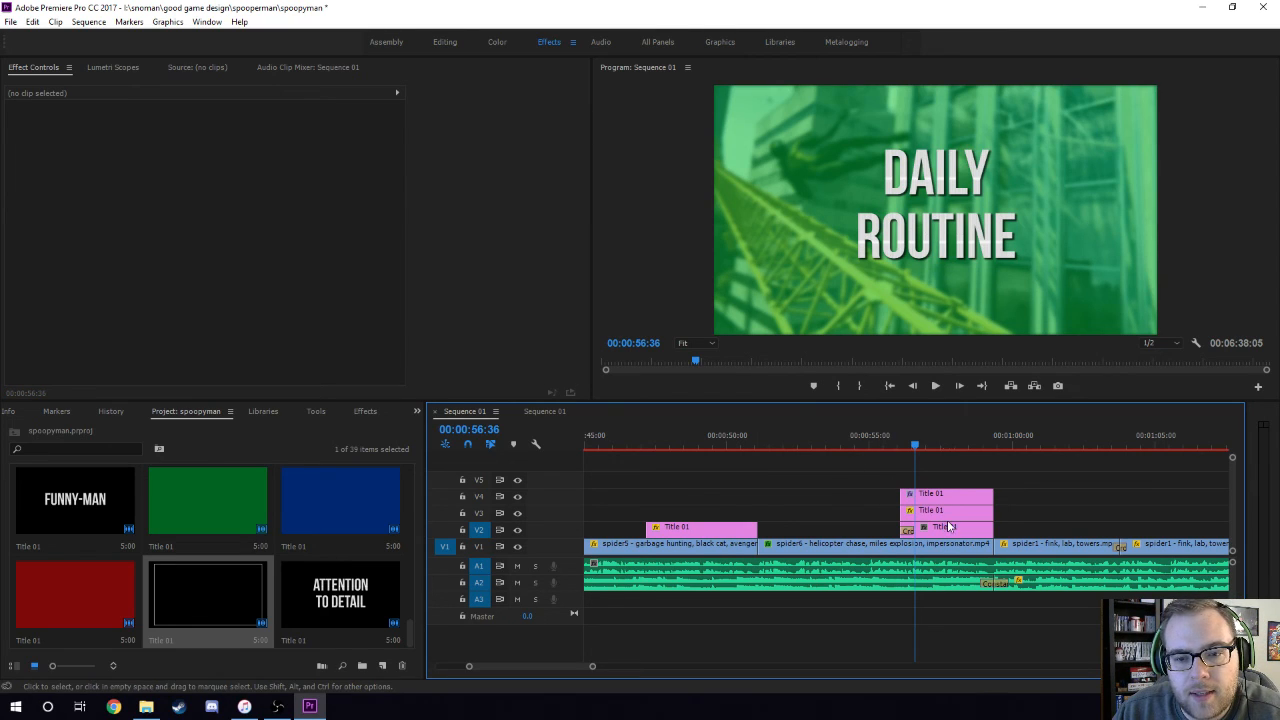
pyautogui.click(947, 511)
pyautogui.moveTo(424, 92); pyautogui.dragTo(305, 95)
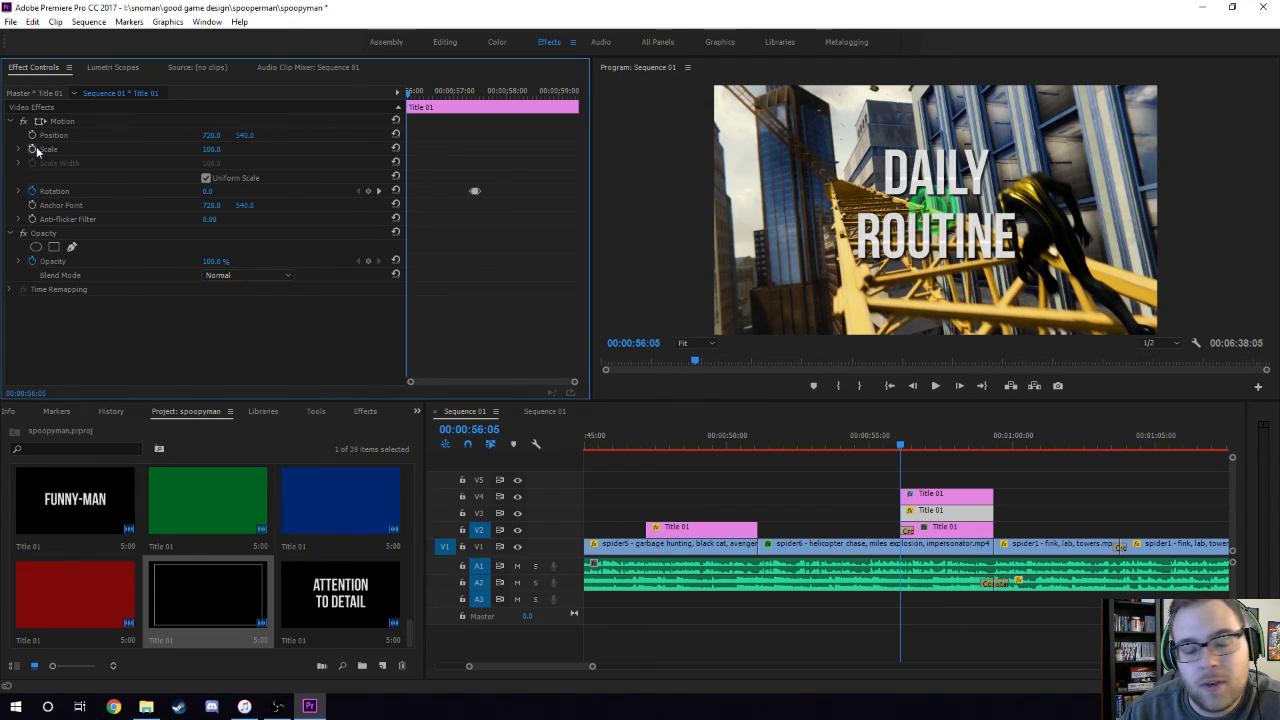
pyautogui.click(330, 595)
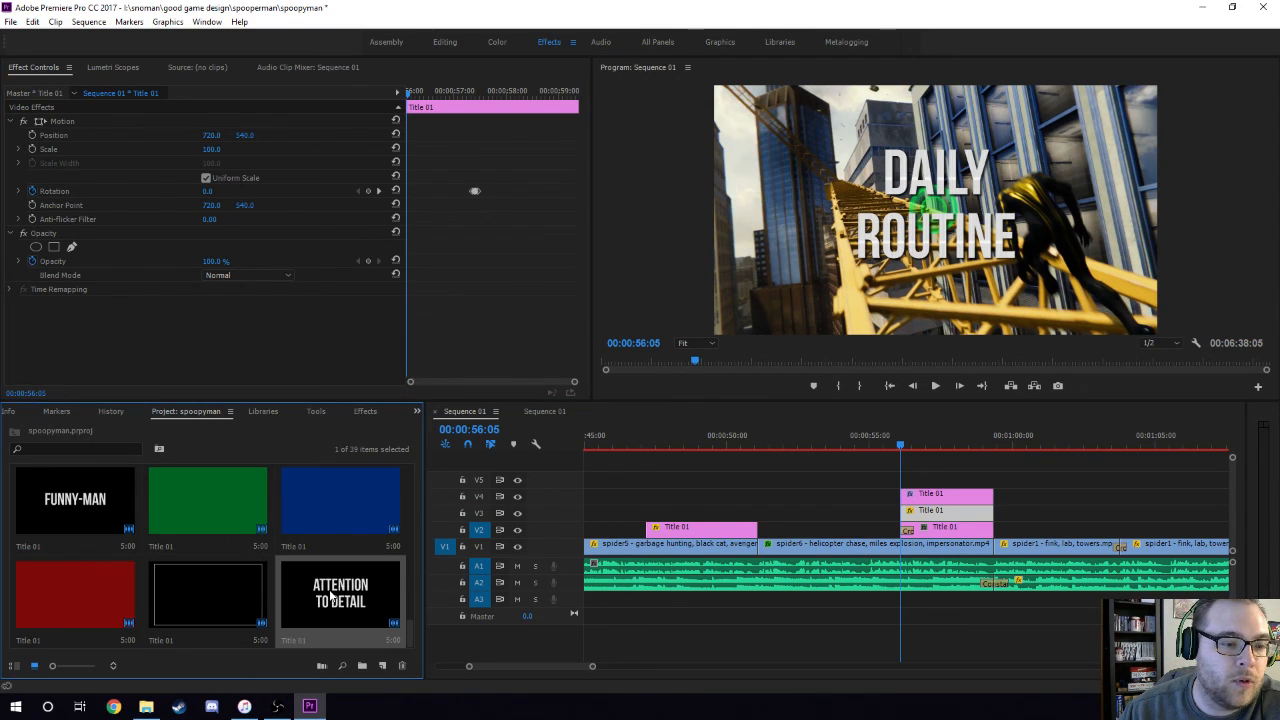
pyautogui.doubleClick(330, 595)
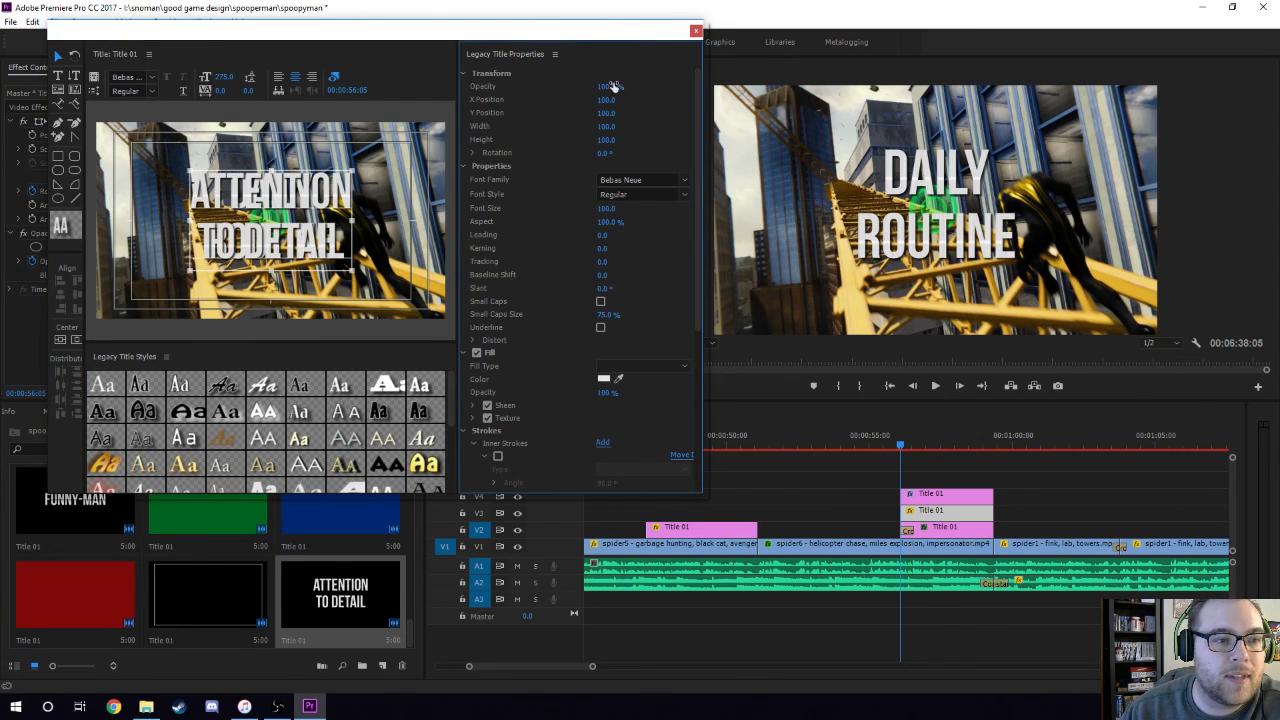
pyautogui.click(697, 30)
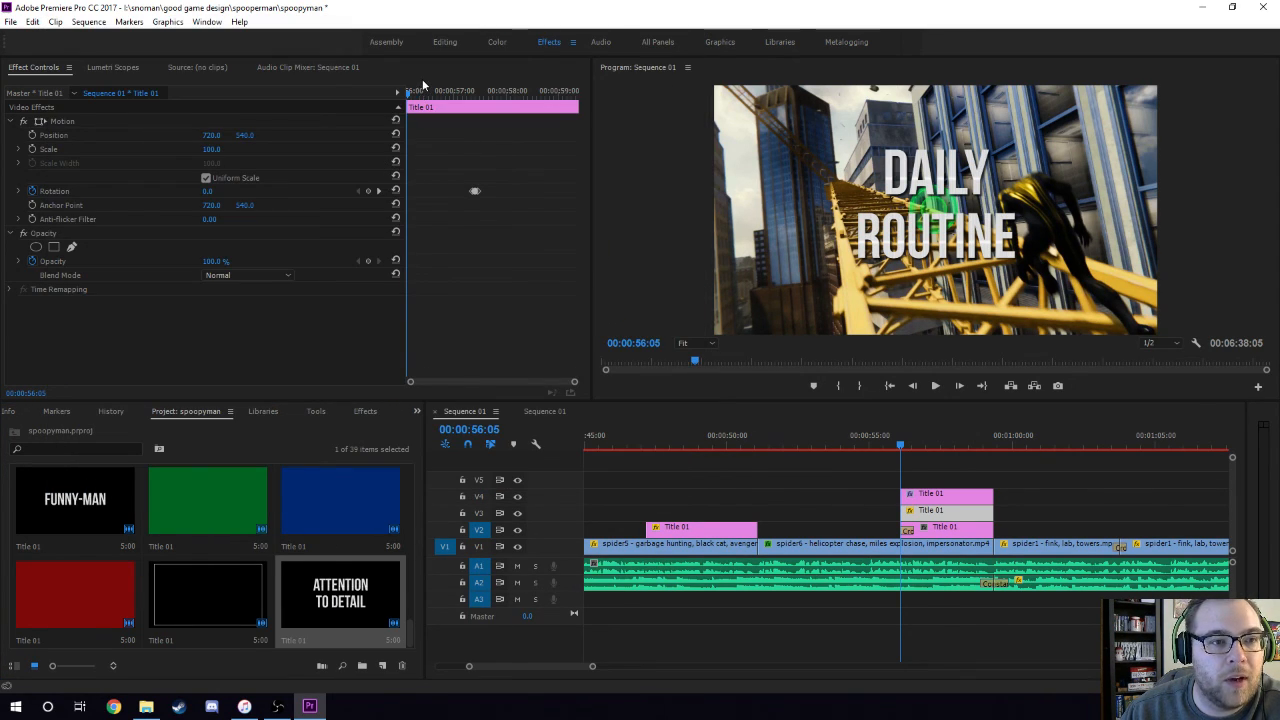
# Enable Scale keyframing on the "Daily Routine" title at 00:00:56:05 and add a second Scale keyframe at 00:00:56:15
pyautogui.moveTo(421, 90); pyautogui.dragTo(413, 91)
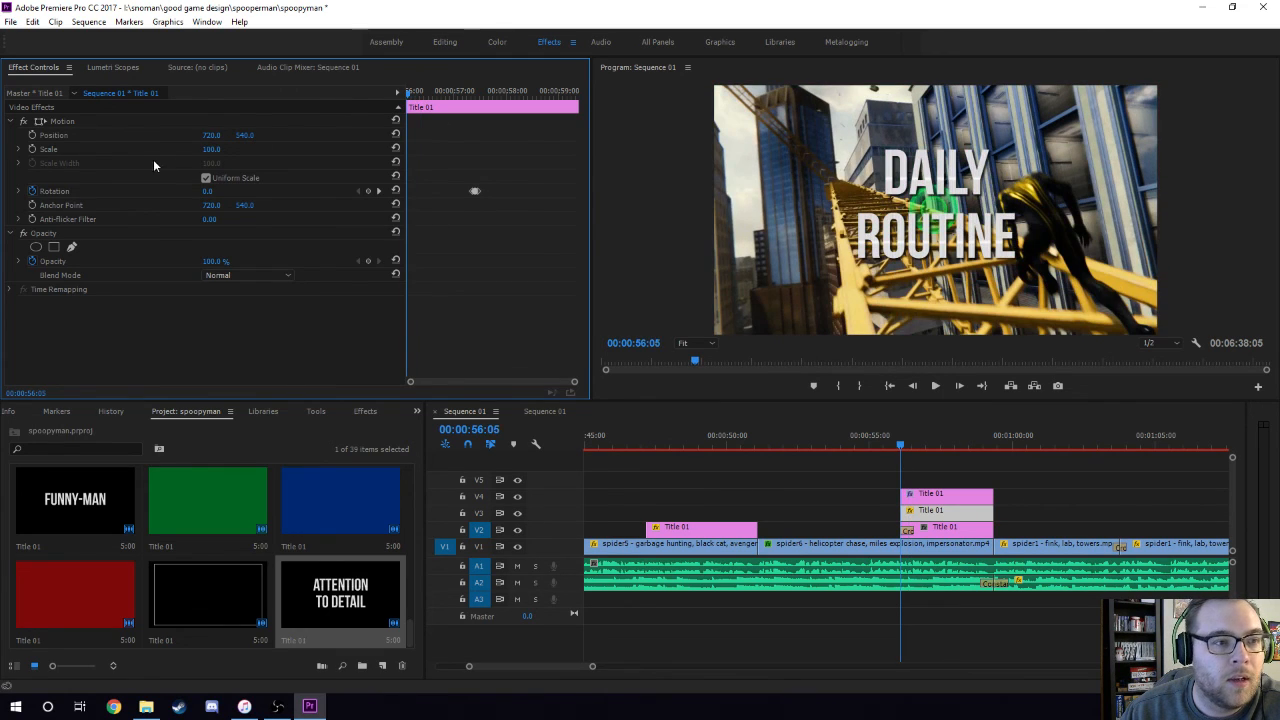
pyautogui.click(32, 149)
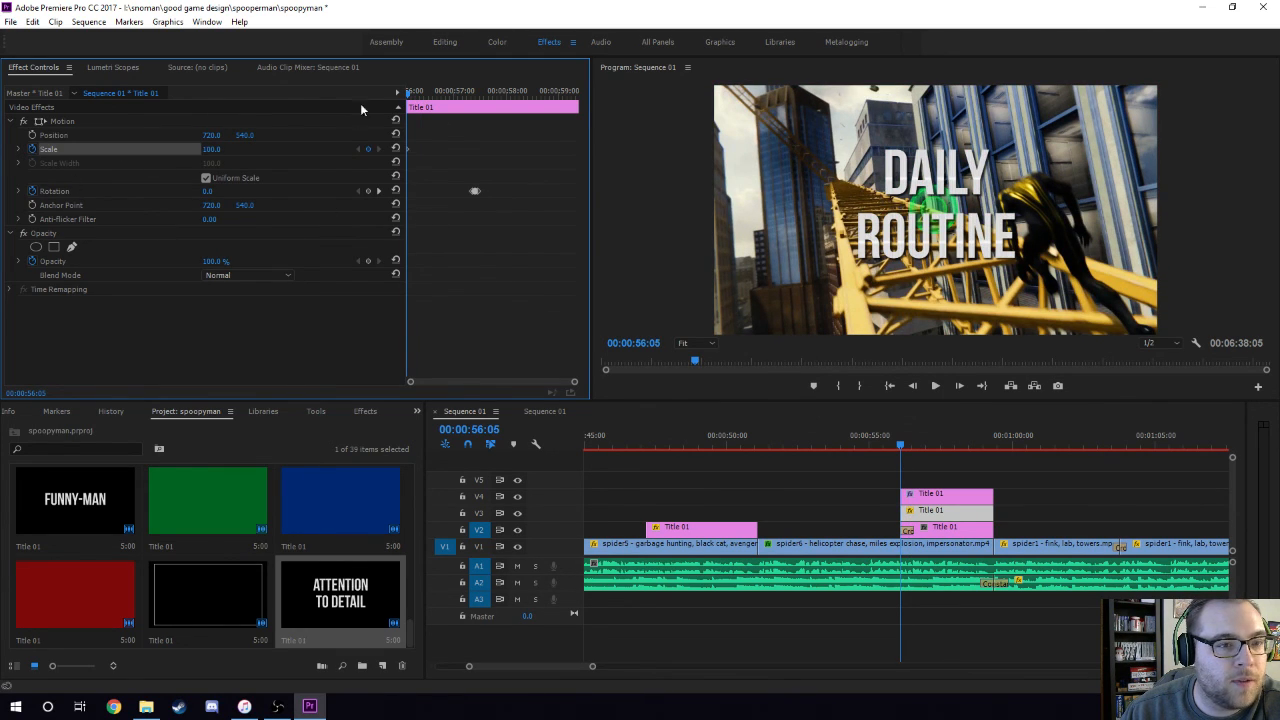
pyautogui.moveTo(424, 93); pyautogui.dragTo(323, 118)
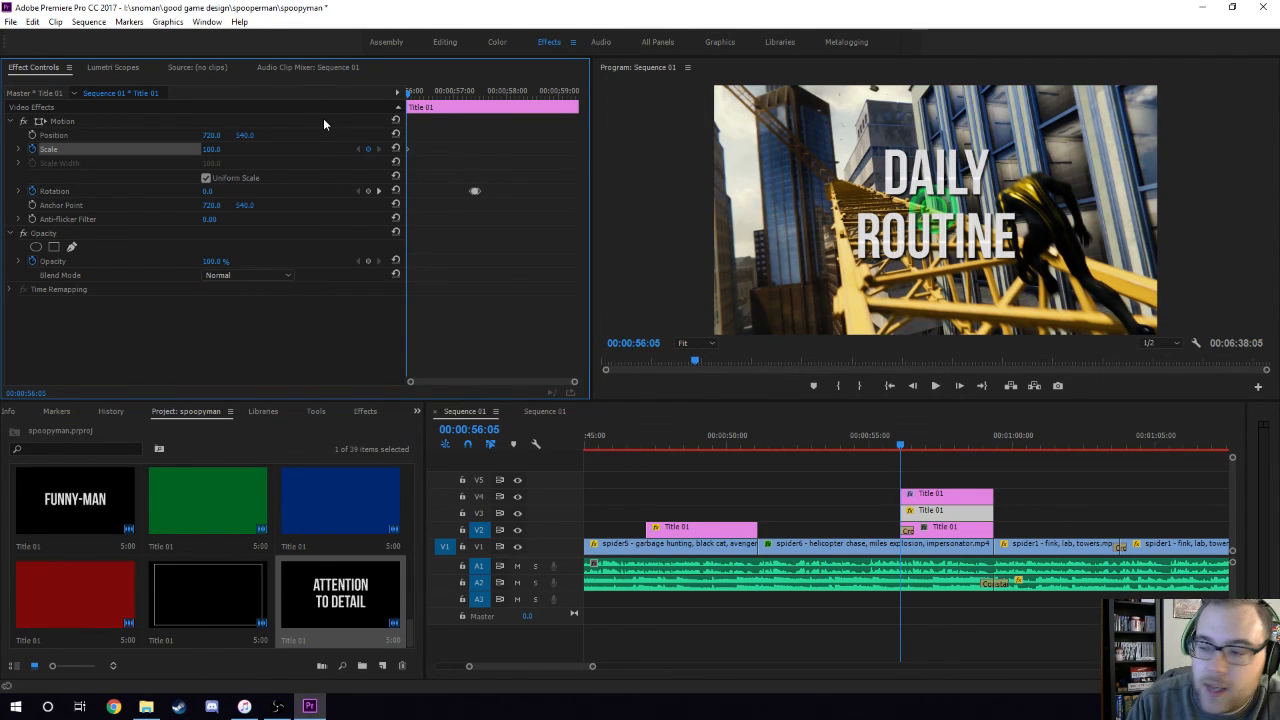
pyautogui.press('Right')
pyautogui.press('Right')
pyautogui.press('Right')
pyautogui.press('Right')
pyautogui.press('Right')
pyautogui.press('Right')
pyautogui.press('Right')
pyautogui.press('Right')
pyautogui.press('Right')
pyautogui.press('Right')
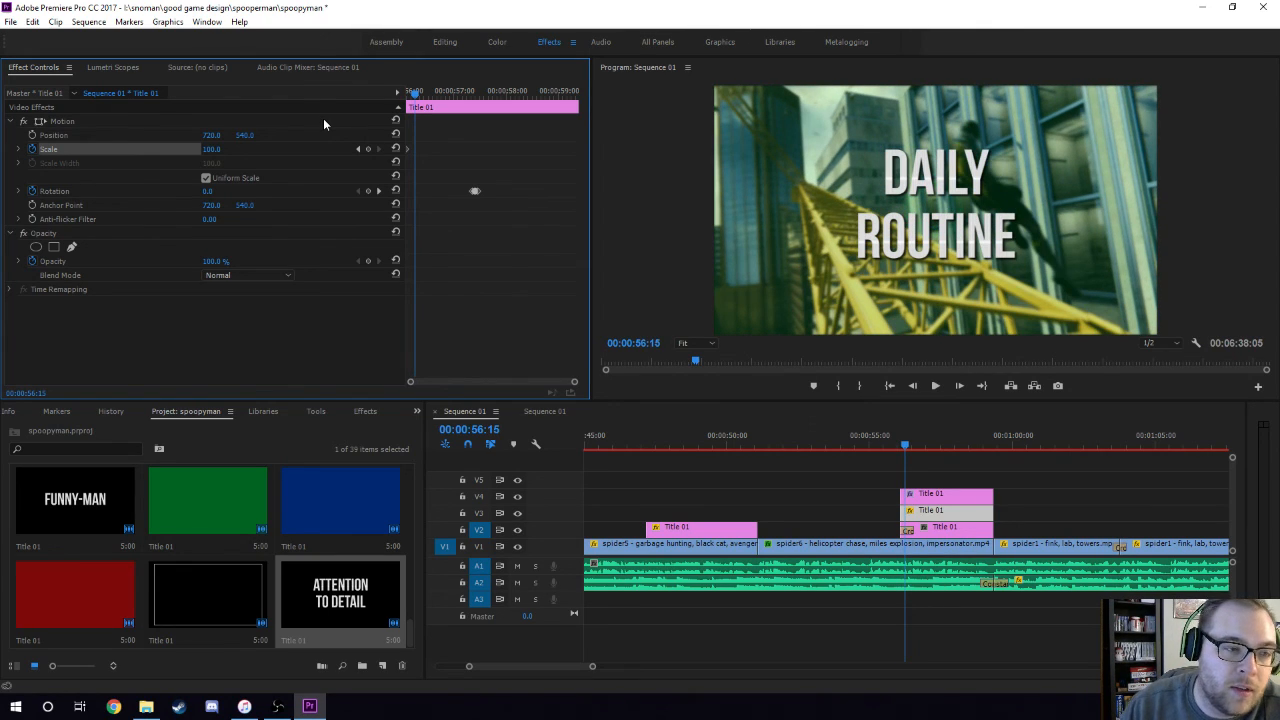
pyautogui.click(367, 149)
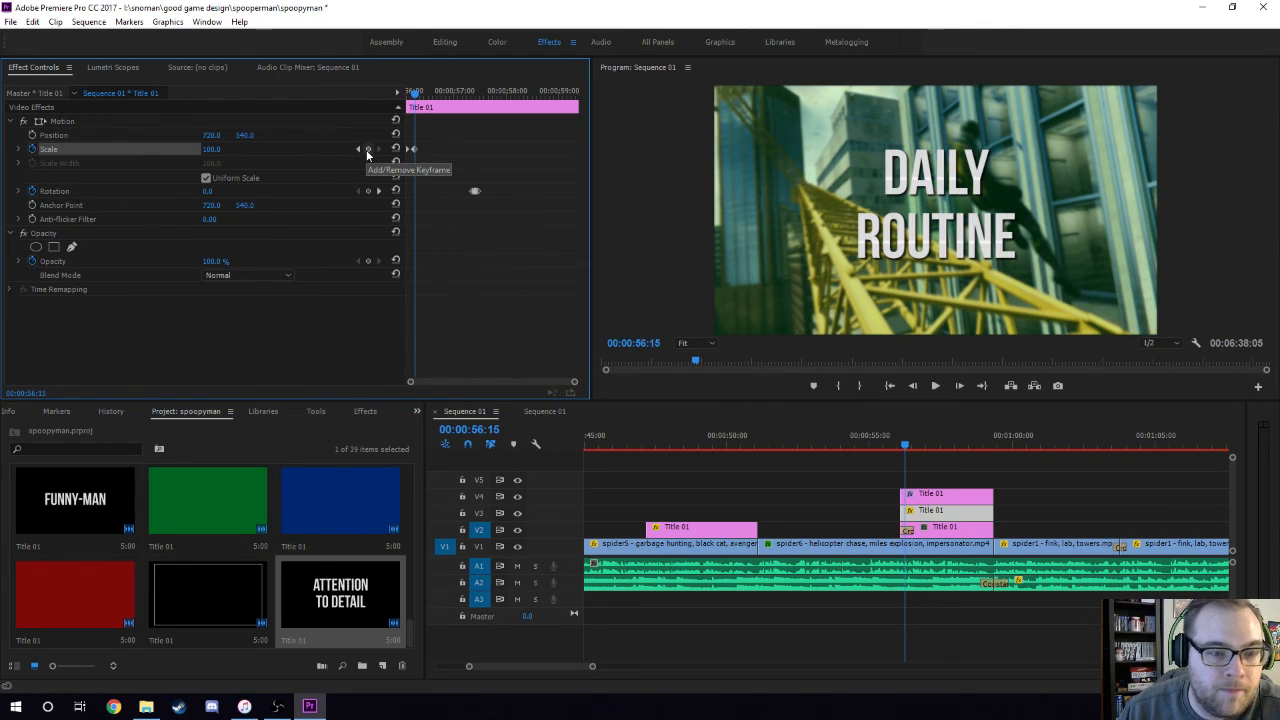
# Add a third Scale keyframe to the "Daily Routine" title at 00:00:56:21
pyautogui.press('Right')
pyautogui.press('Right')
pyautogui.press('Right')
pyautogui.press('Right')
pyautogui.press('Right')
pyautogui.press('Right')
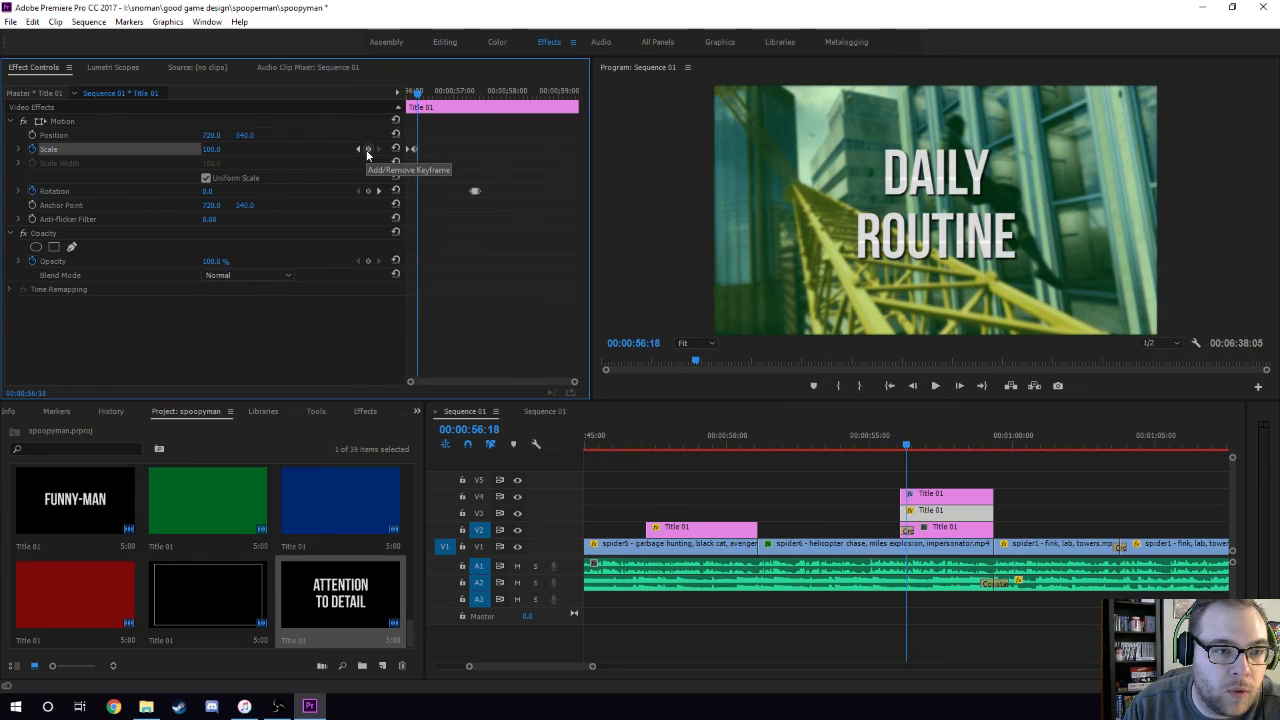
pyautogui.click(367, 149)
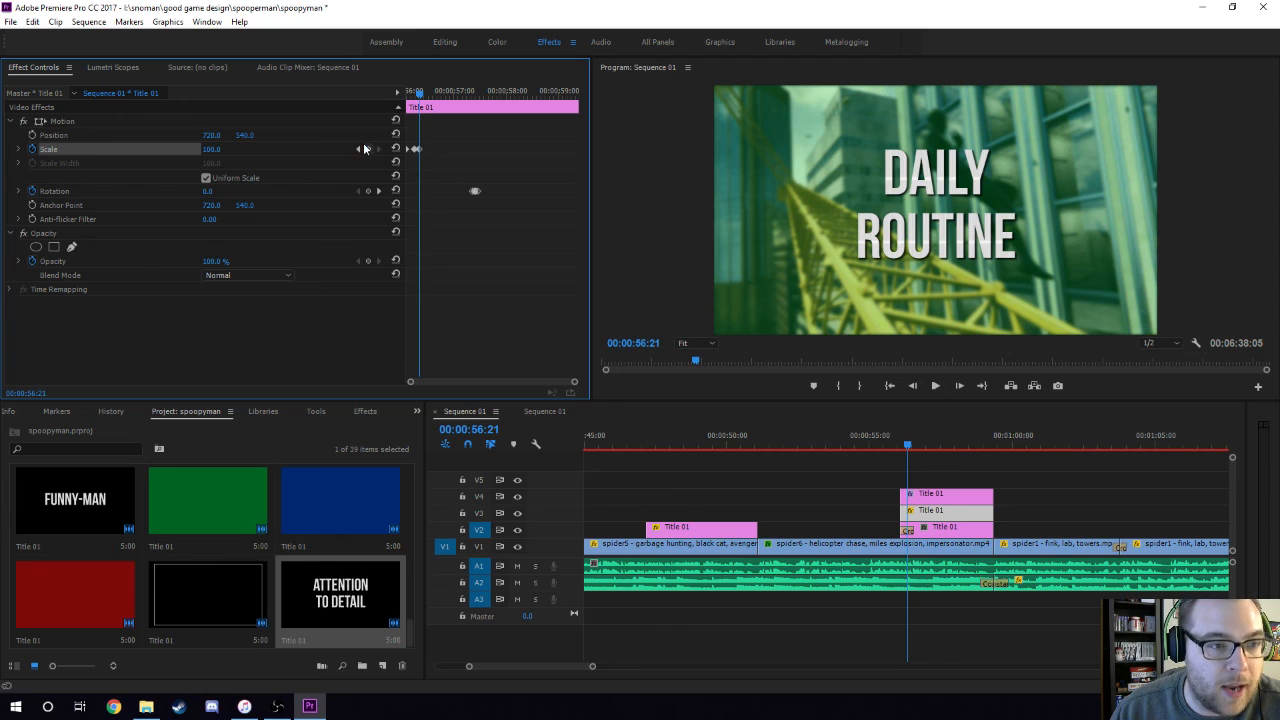
# Set the title's Scale to 110 at the 00:00:56:15 keyframe
pyautogui.click(358, 149)
pyautogui.click(216, 149)
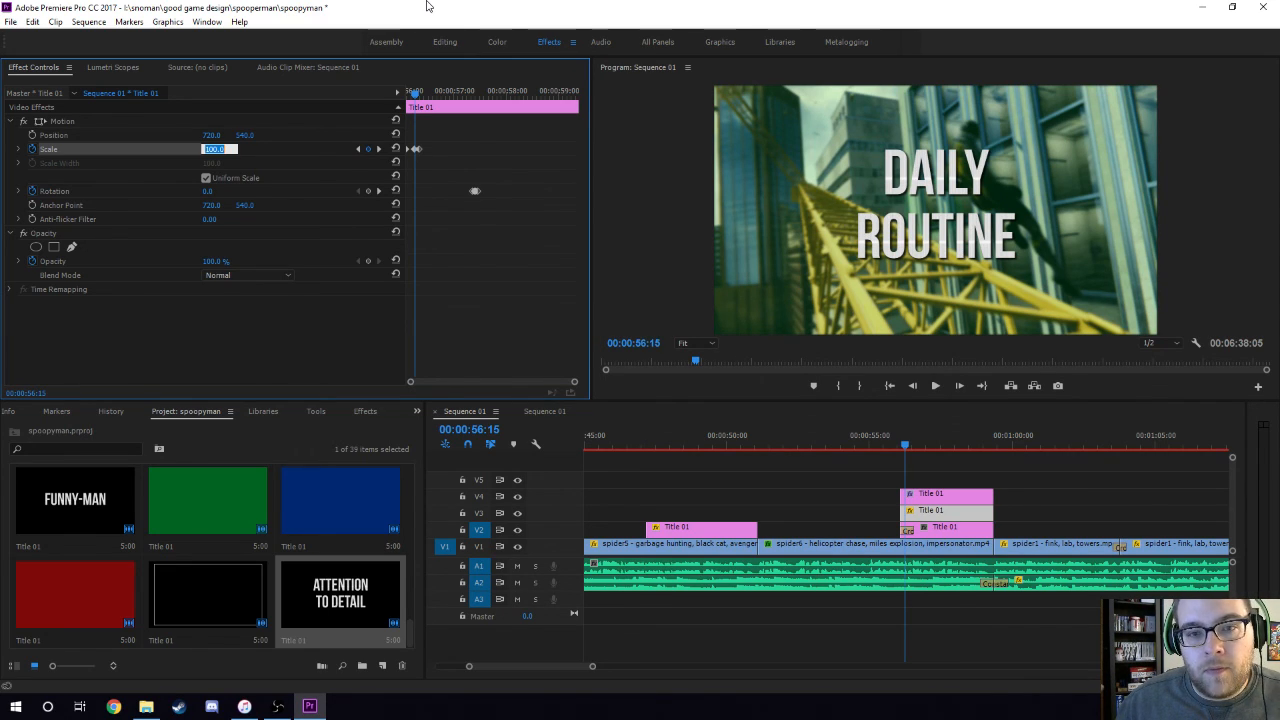
pyautogui.write('110')
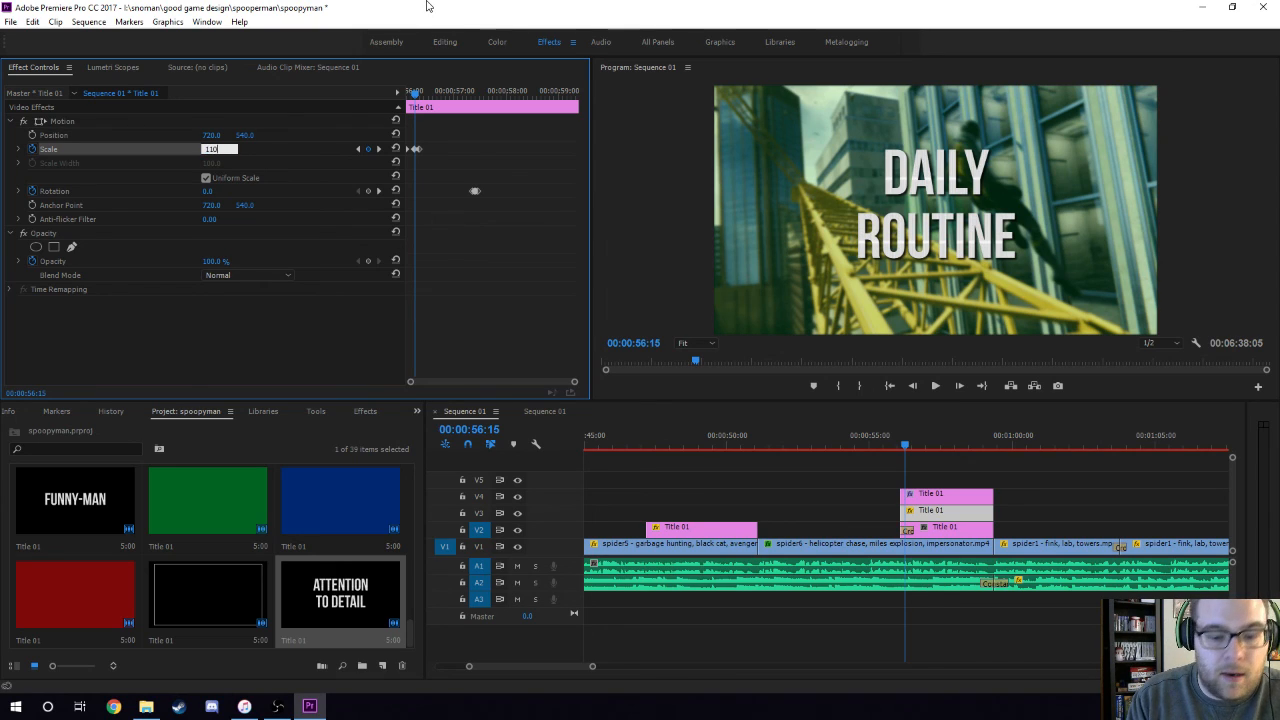
pyautogui.press('Return')
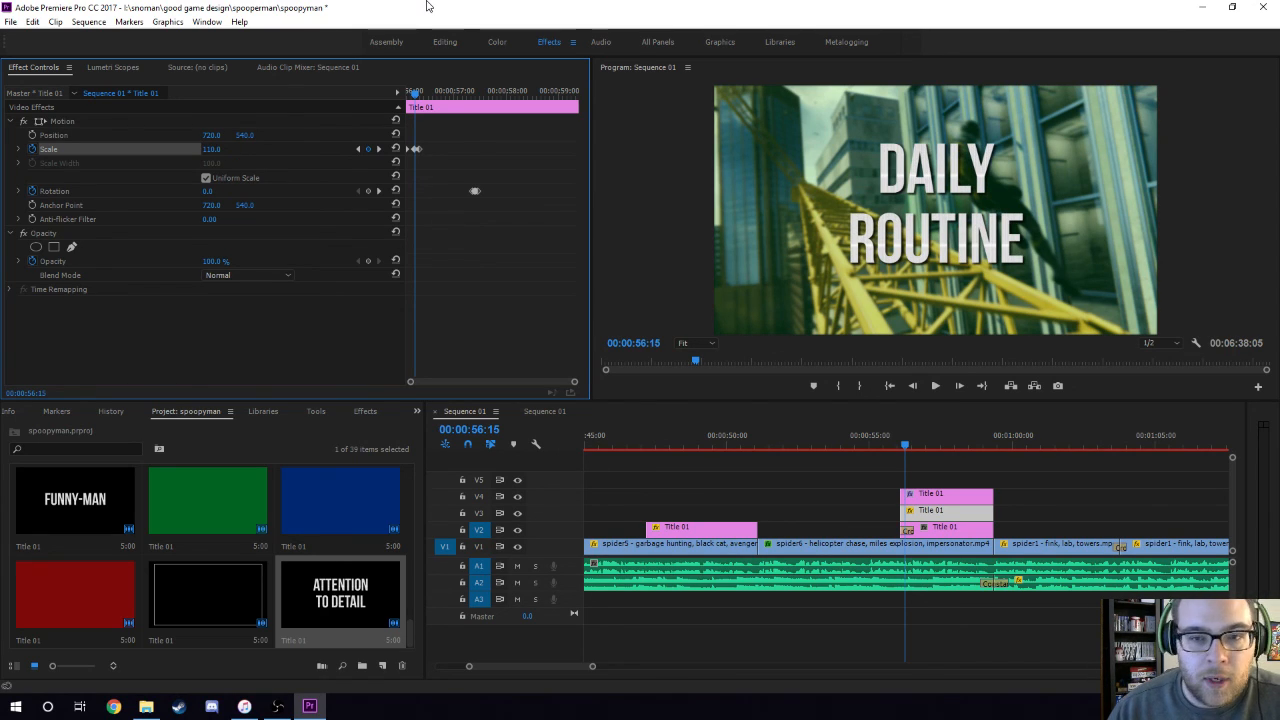
# Set the title's Scale to 0 at its first keyframe, 00:00:56:05
pyautogui.click(359, 149)
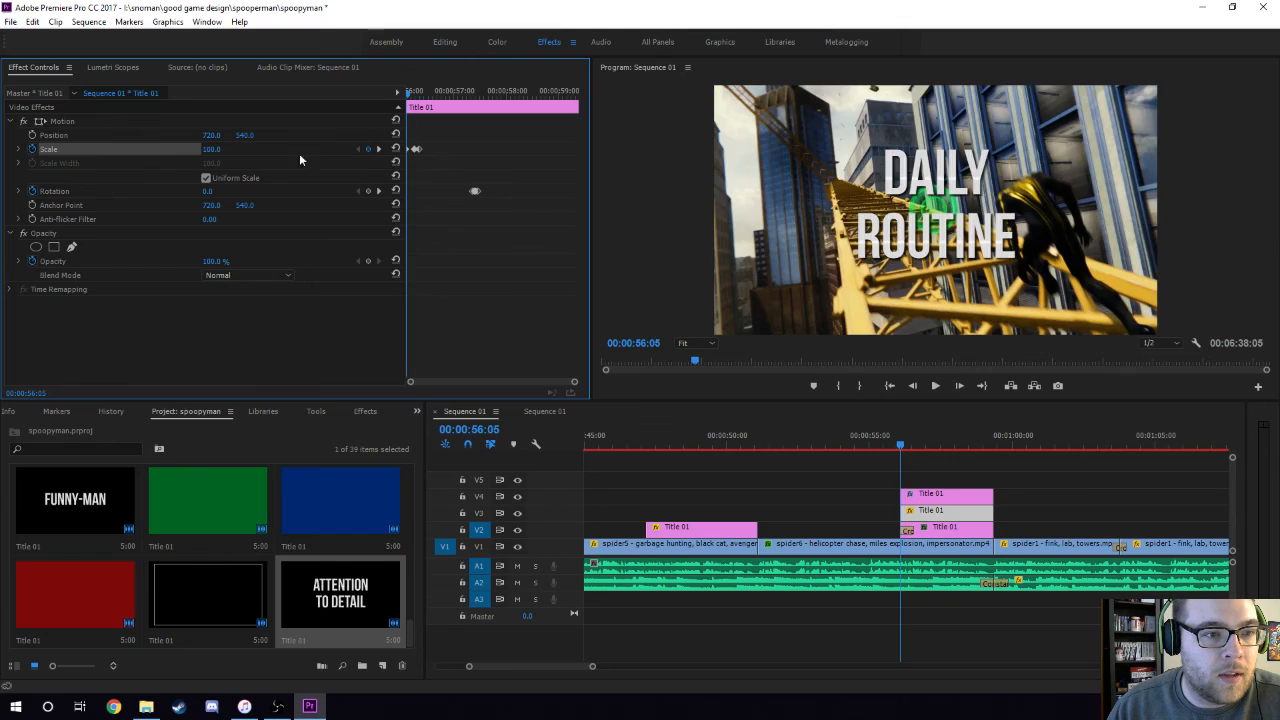
pyautogui.click(212, 149)
pyautogui.write('0')
pyautogui.press('Return')
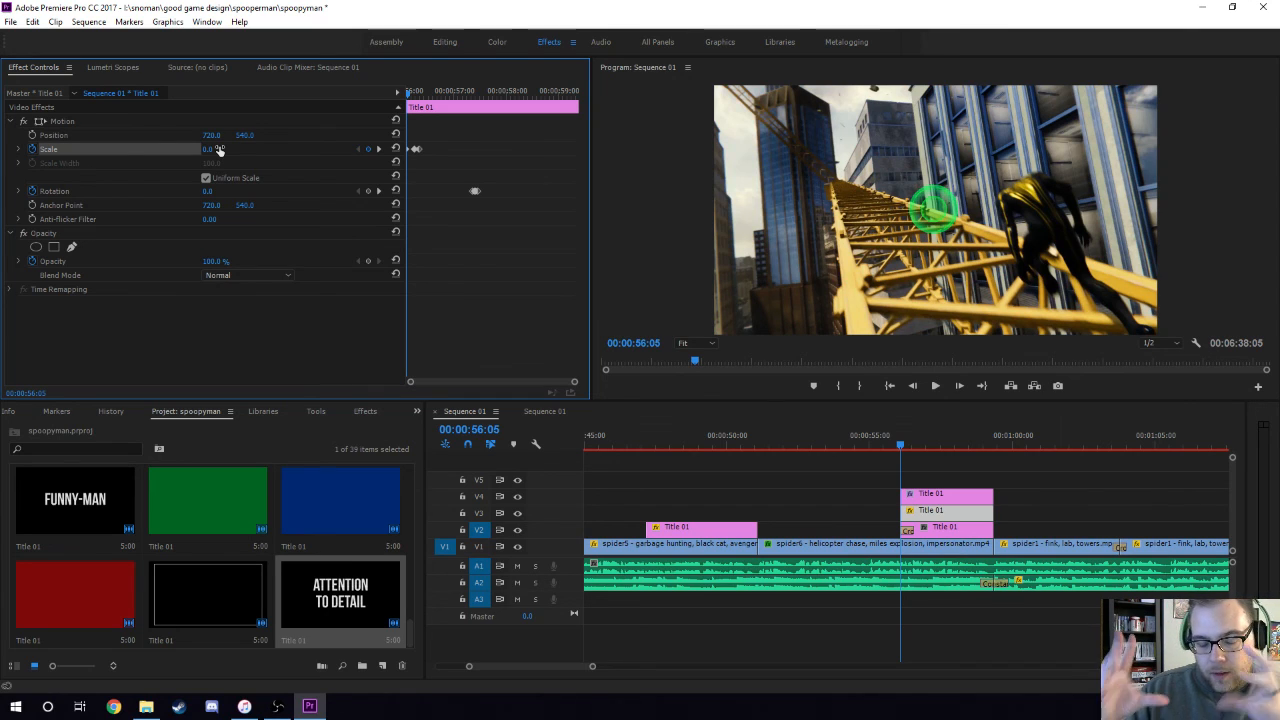
# Play the card several times from just before the title to review the scale-up with its overshoot
pyautogui.press('space')
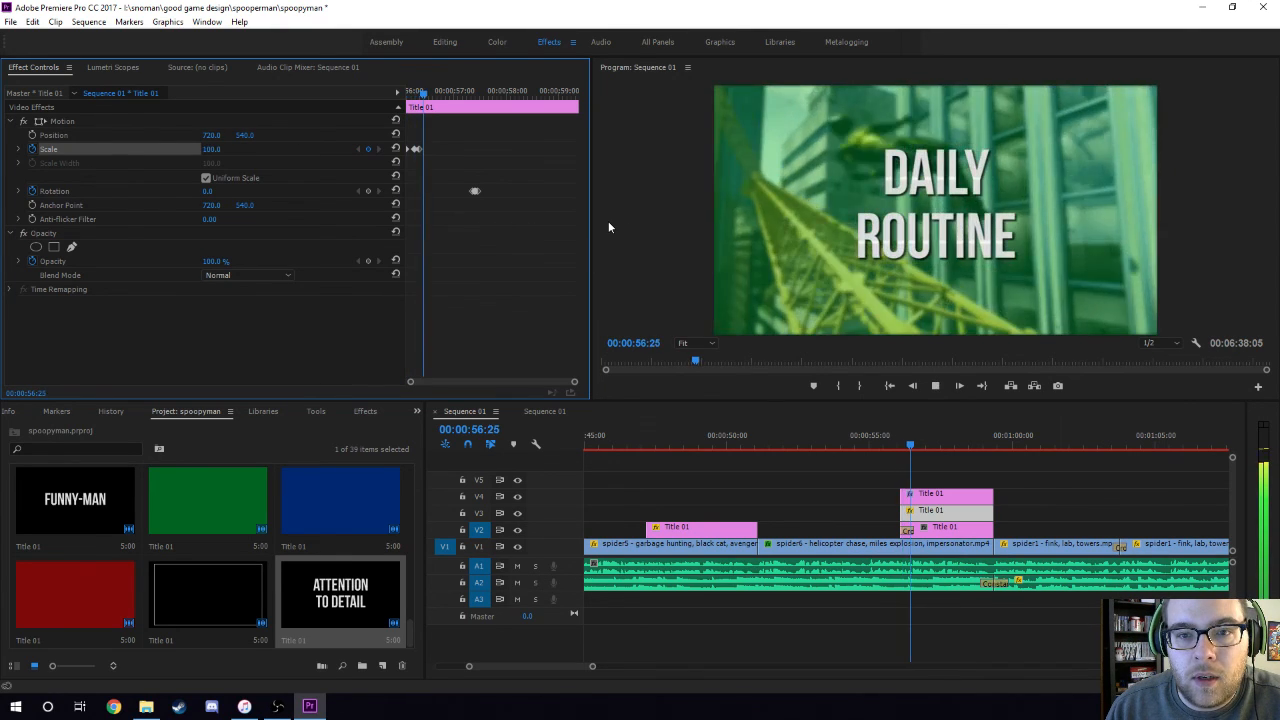
pyautogui.moveTo(929, 431); pyautogui.dragTo(886, 436)
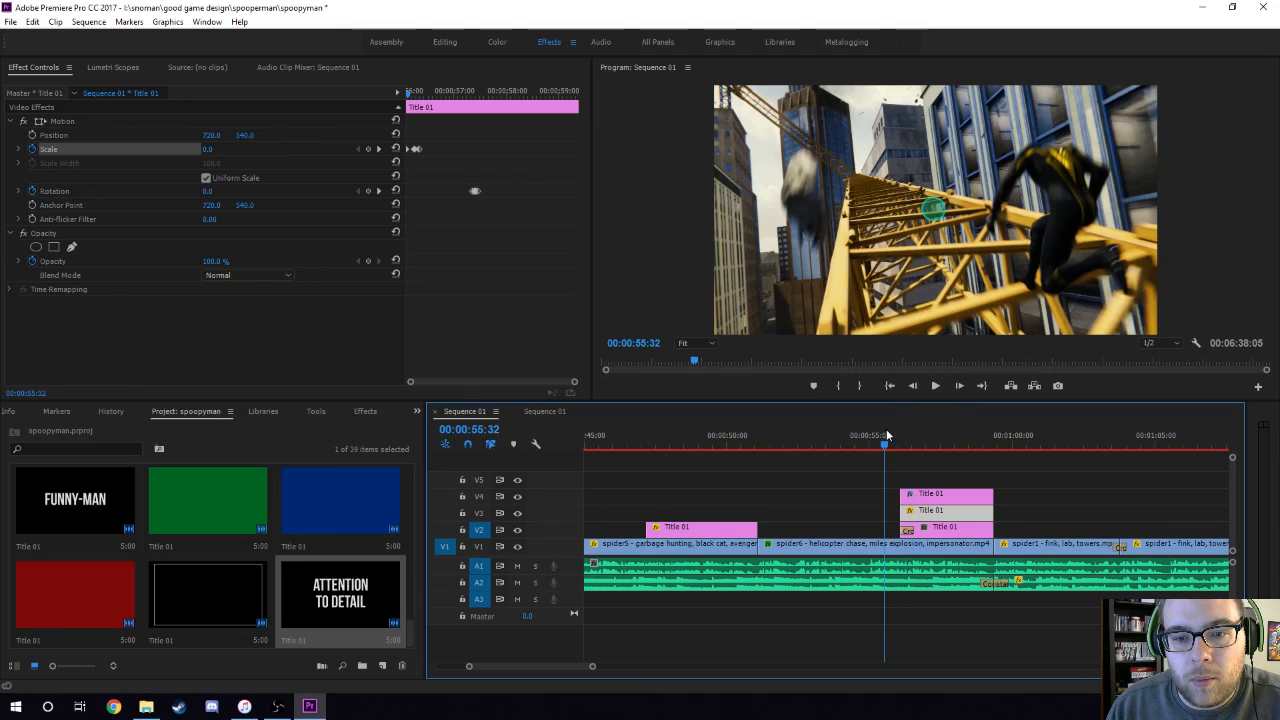
pyautogui.press('space')
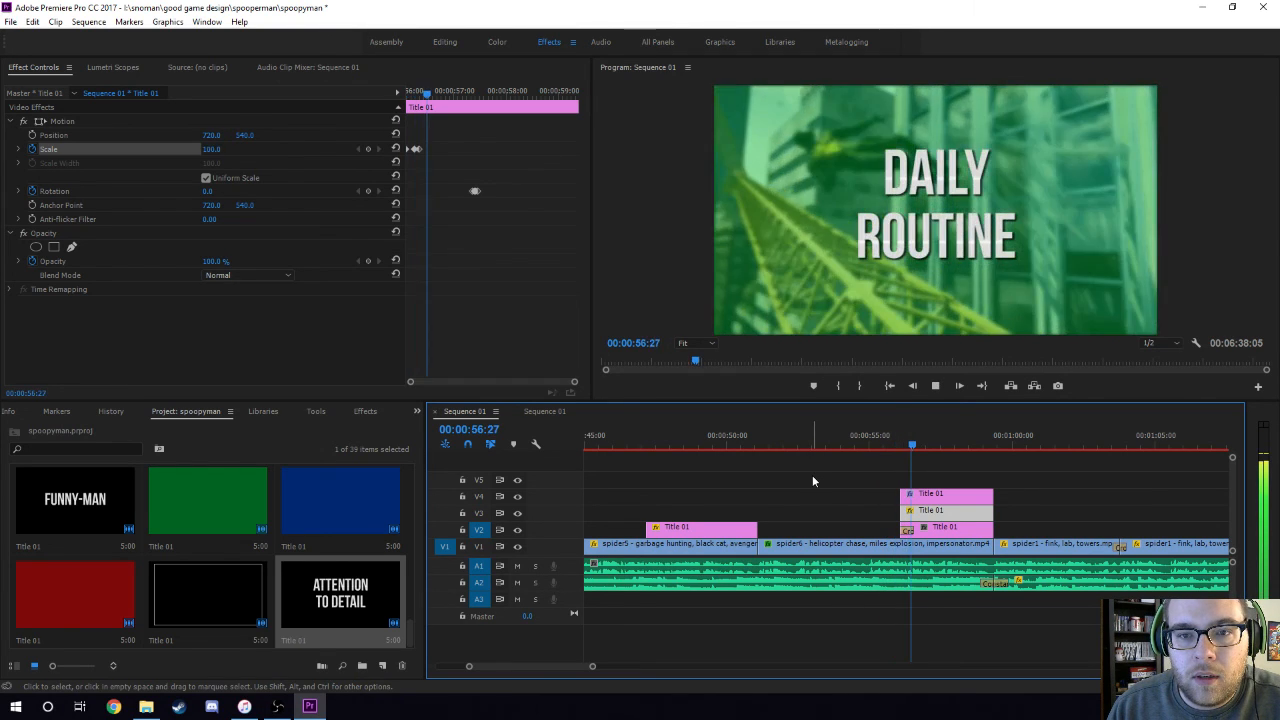
pyautogui.moveTo(423, 97); pyautogui.dragTo(359, 112)
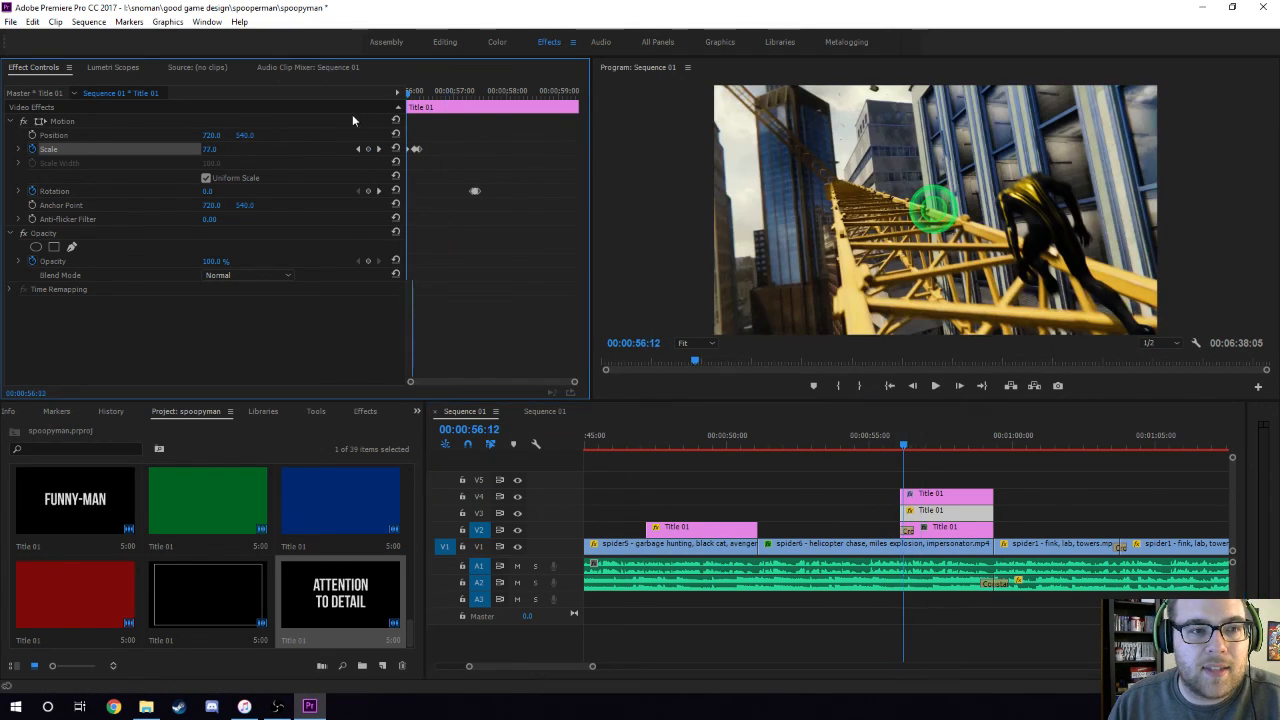
pyautogui.click(886, 438)
pyautogui.press('space')
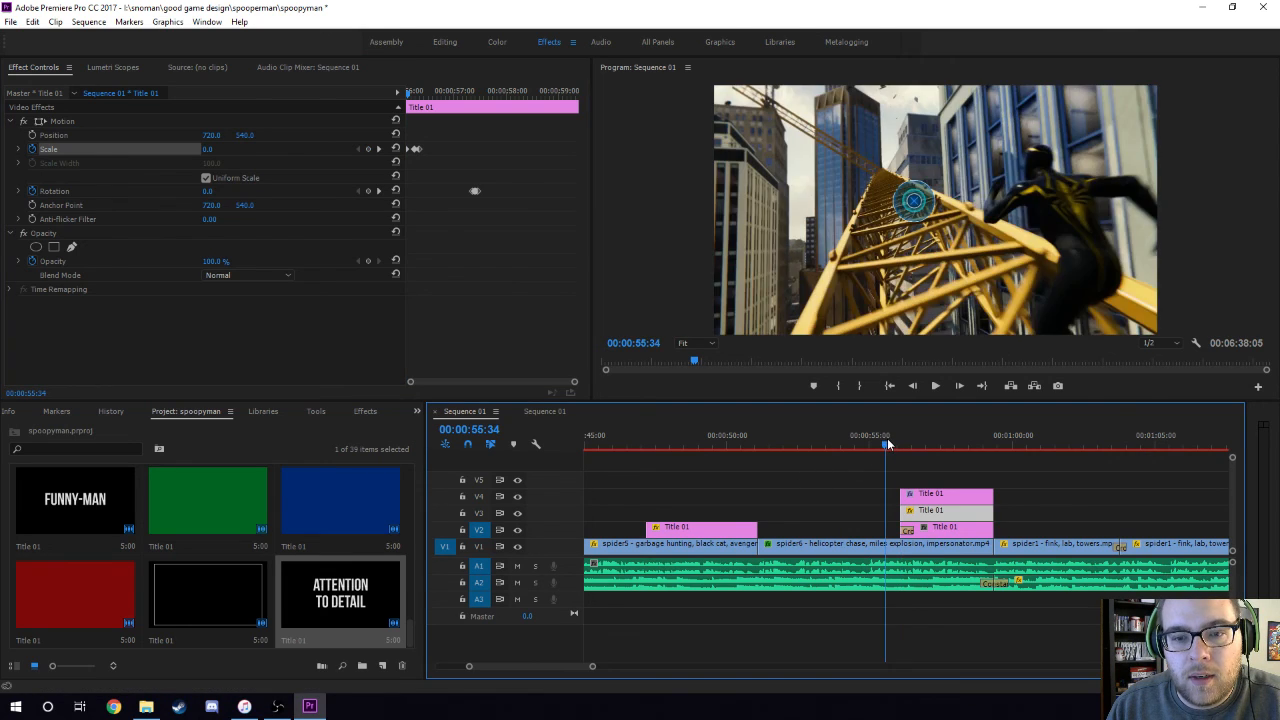
pyautogui.press('space')
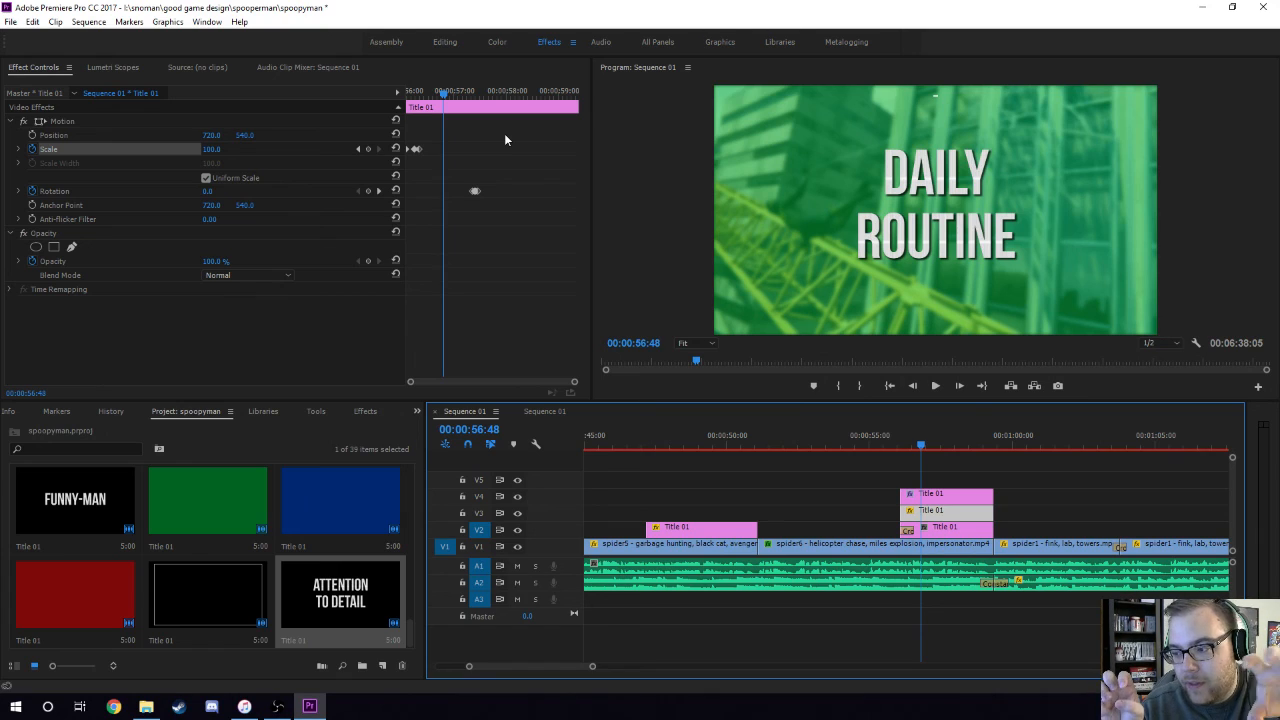
# Remove the title's last Scale keyframe and set the Scale to 100 at the 00:00:56:15 keyframe
pyautogui.click(421, 148)
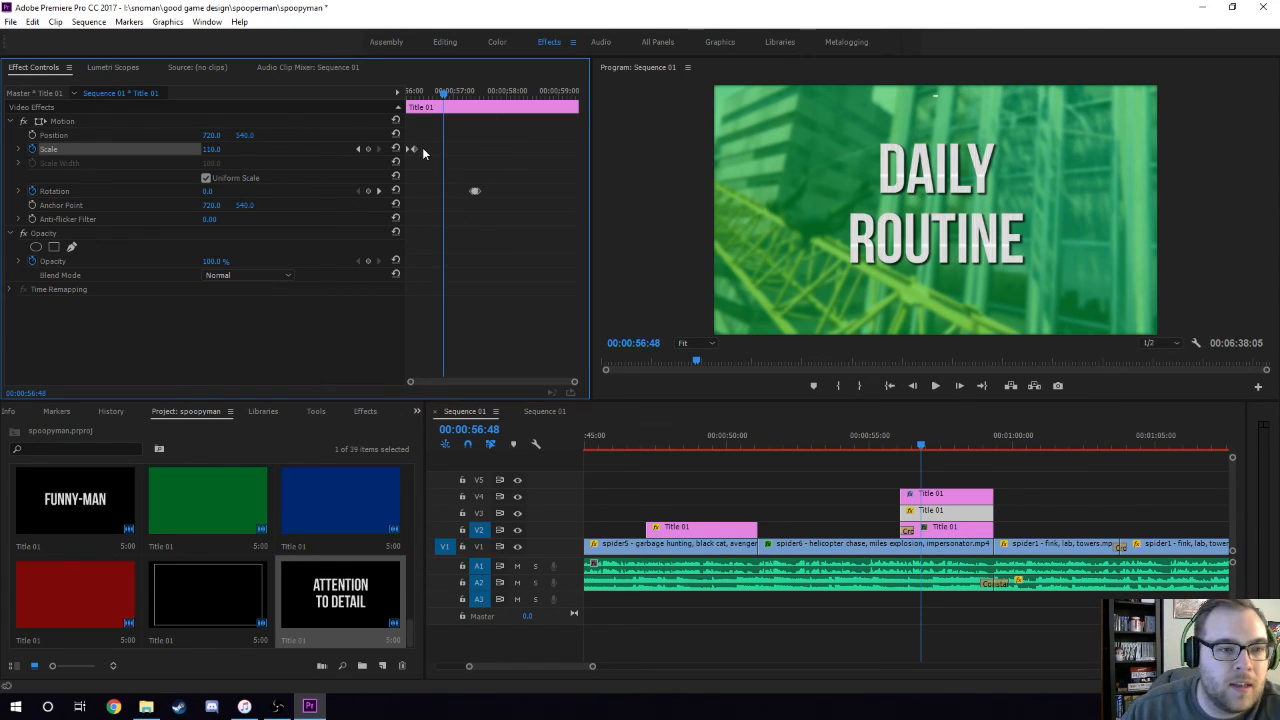
pyautogui.click(358, 148)
pyautogui.click(211, 149)
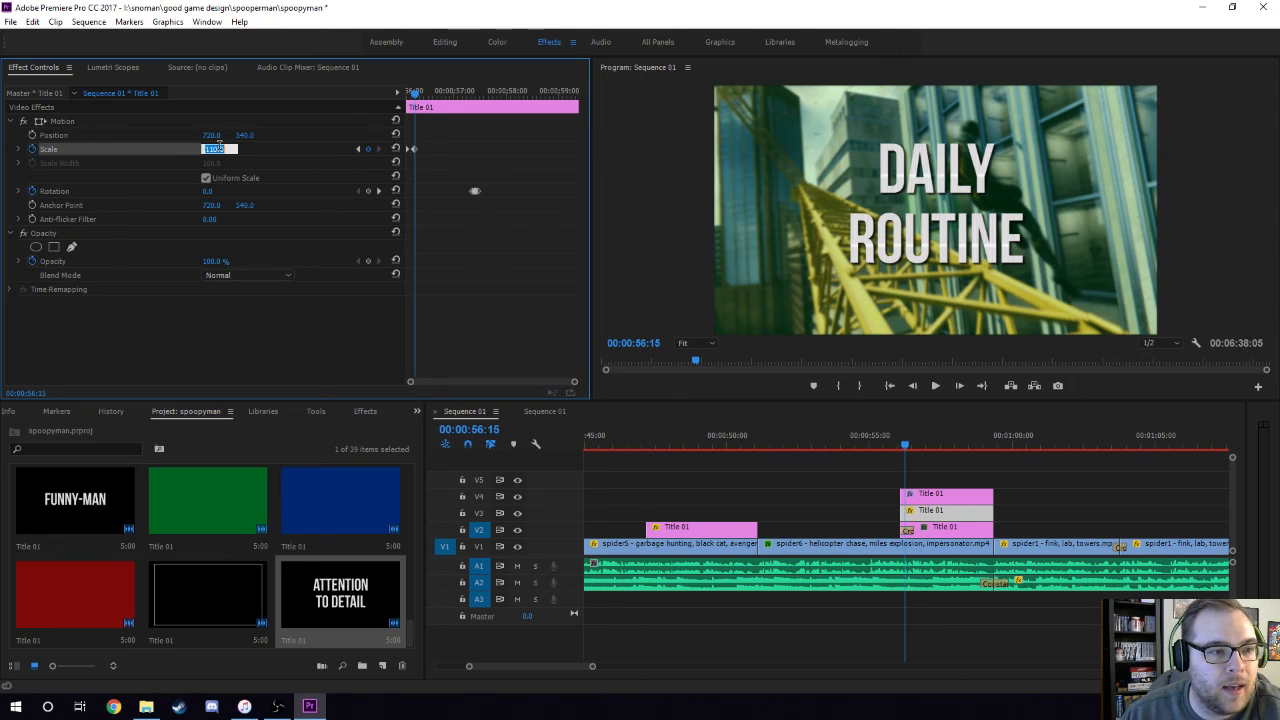
pyautogui.write('100')
pyautogui.press('Return')
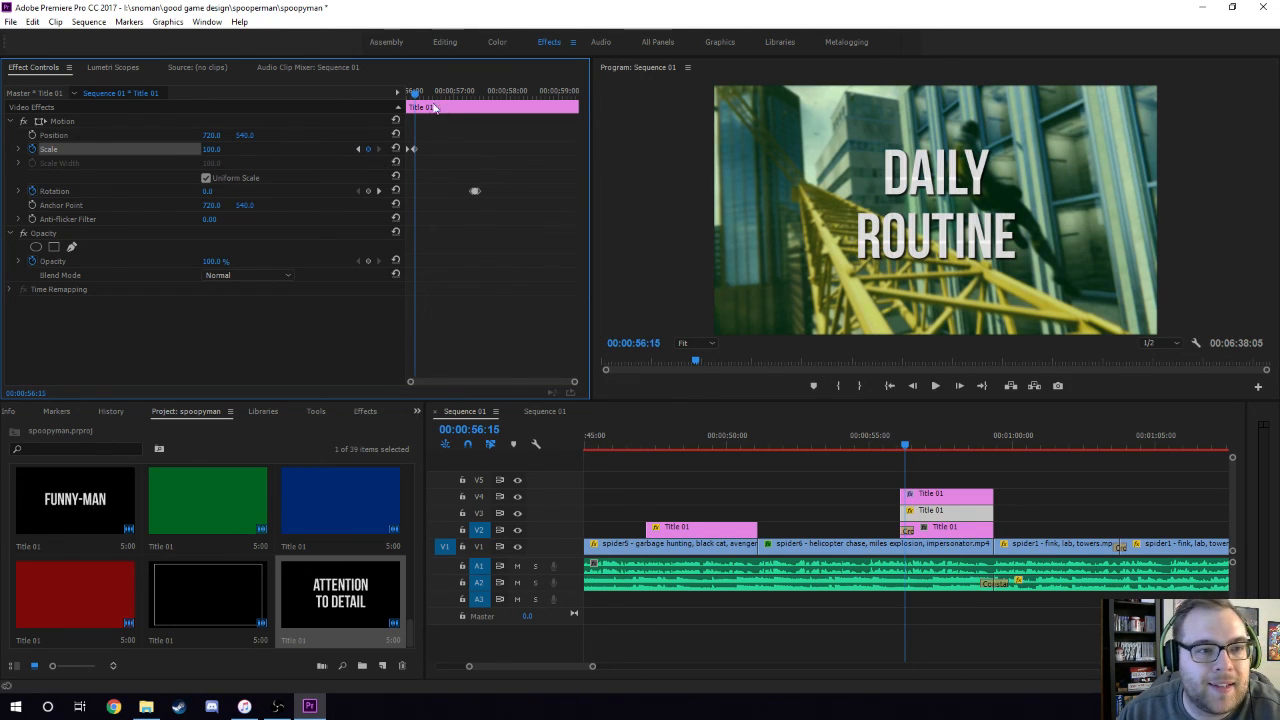
# Replay the "Daily Routine" card twice from before its start to review the simple two-keyframe scale-up
pyautogui.click(882, 437)
pyautogui.press('space')
pyautogui.press('space')
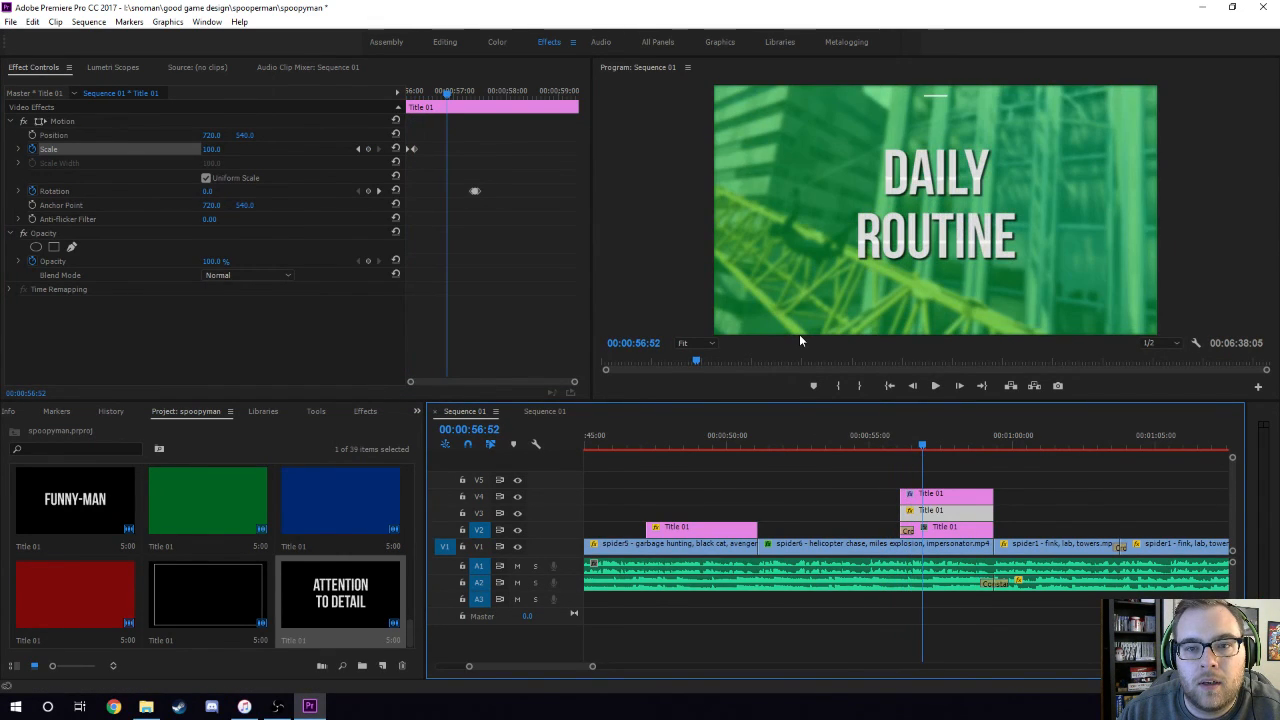
pyautogui.moveTo(909, 440); pyautogui.dragTo(896, 444)
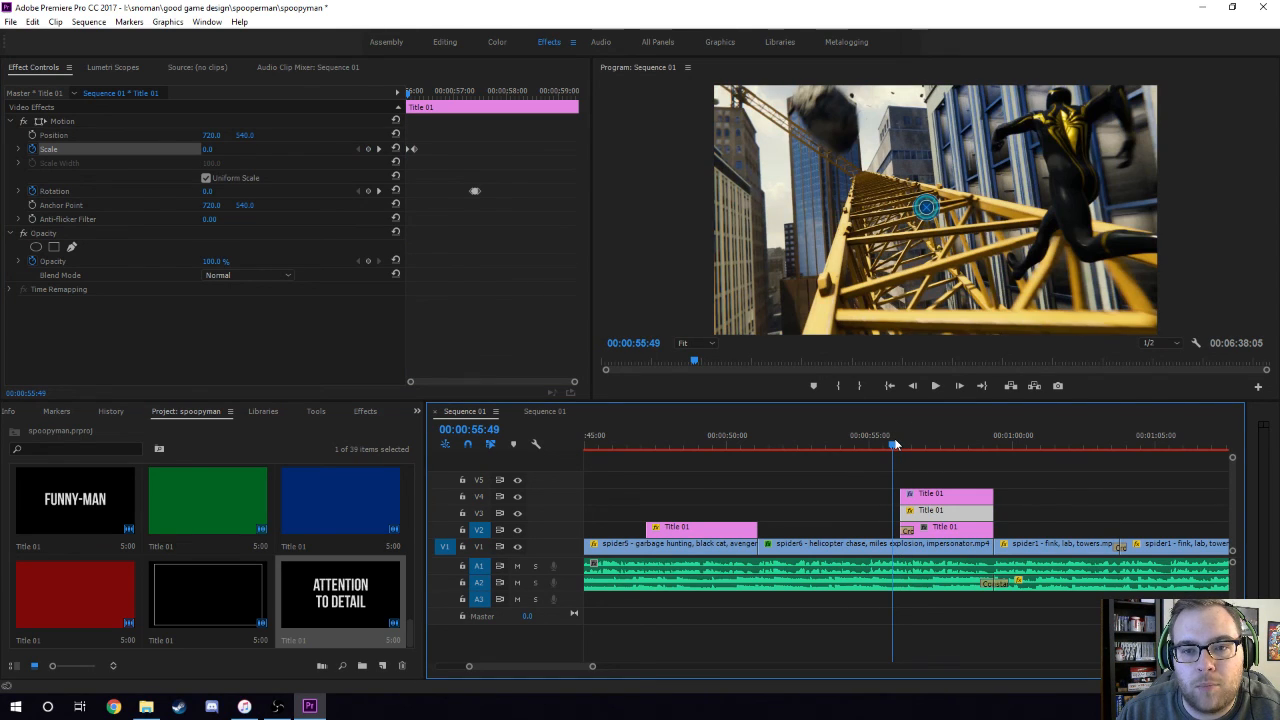
pyautogui.press('space')
pyautogui.press('space')
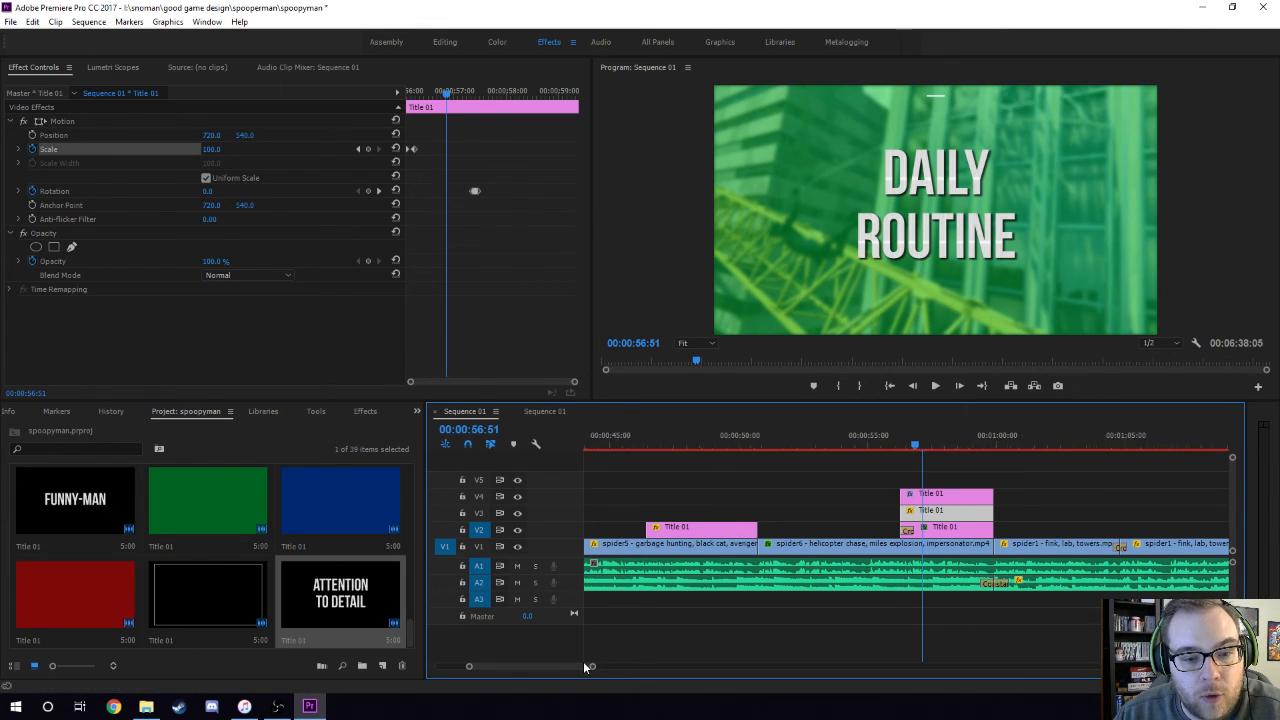
# Find the "Feel Like Spider-Man" title clip on V2 near 00:00:31 in the sequence and select it to show its keyframes
pyautogui.press('-')
pyautogui.press('-')
pyautogui.moveTo(584, 663); pyautogui.dragTo(573, 658)
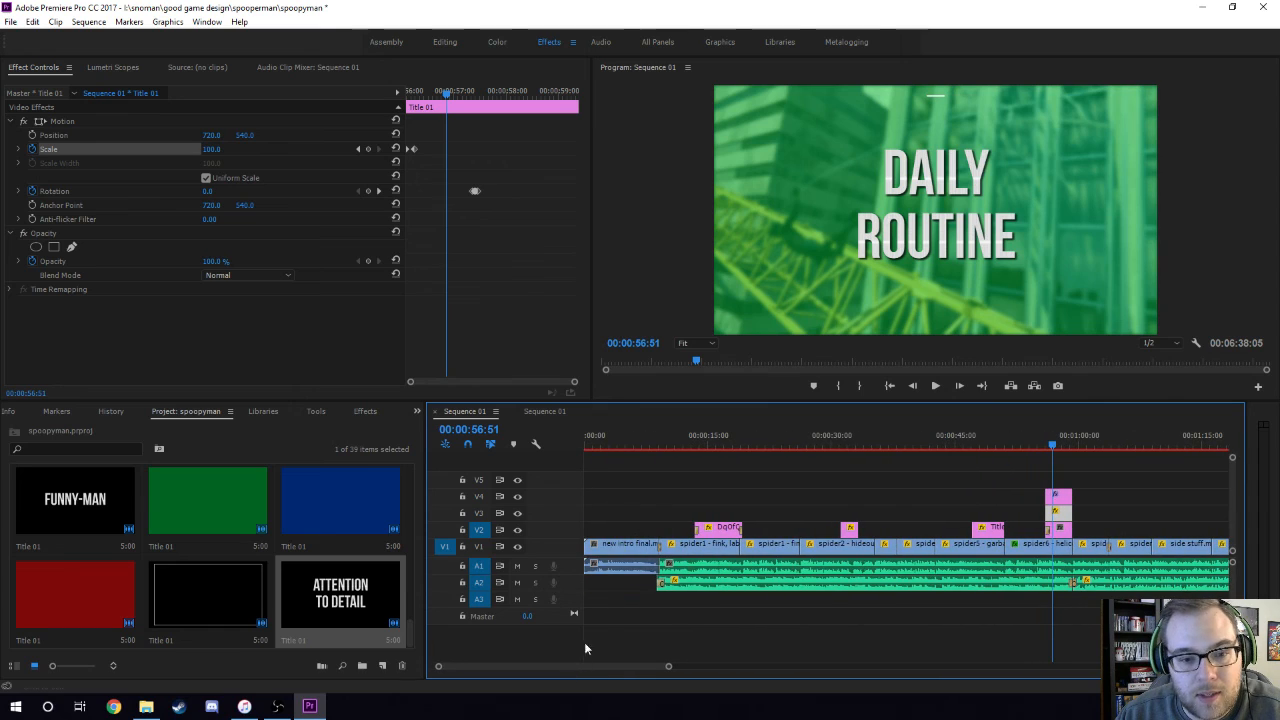
pyautogui.click(718, 438)
pyautogui.click(846, 443)
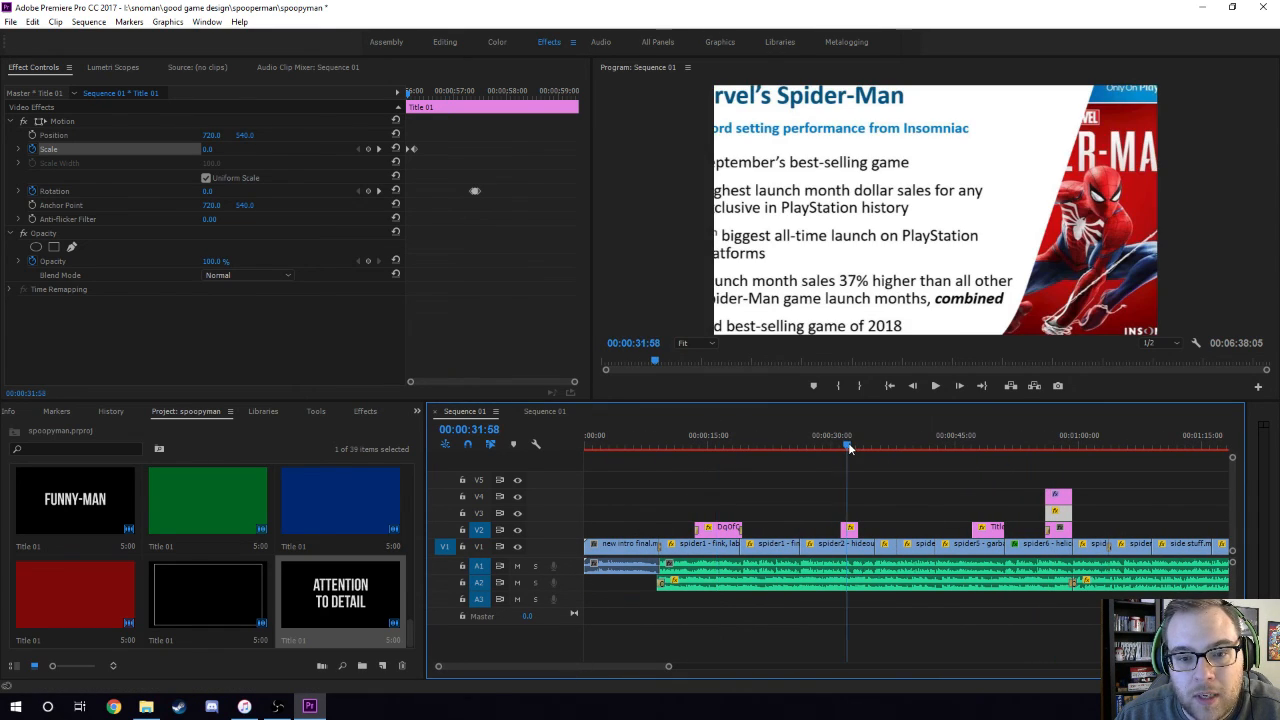
pyautogui.click(850, 530)
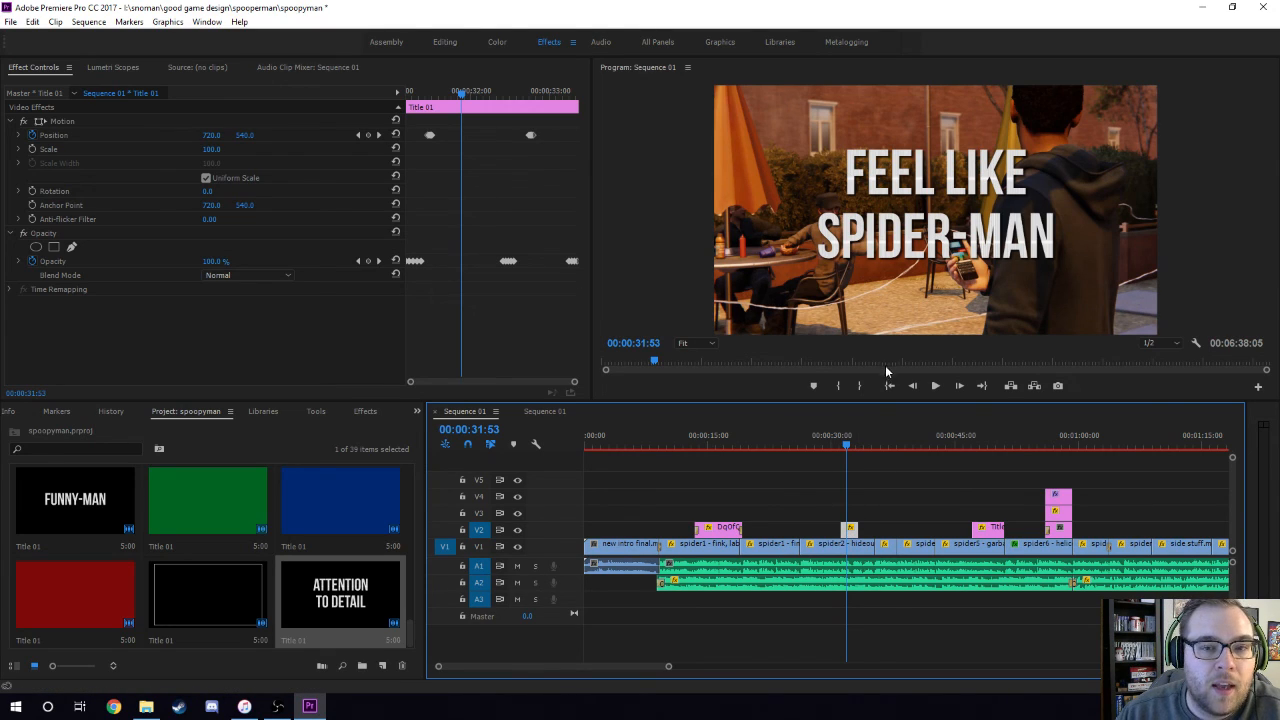
# Play the "Feel Like Spider-Man" title from just before its start and locate its source title in the project bin
pyautogui.click(836, 443)
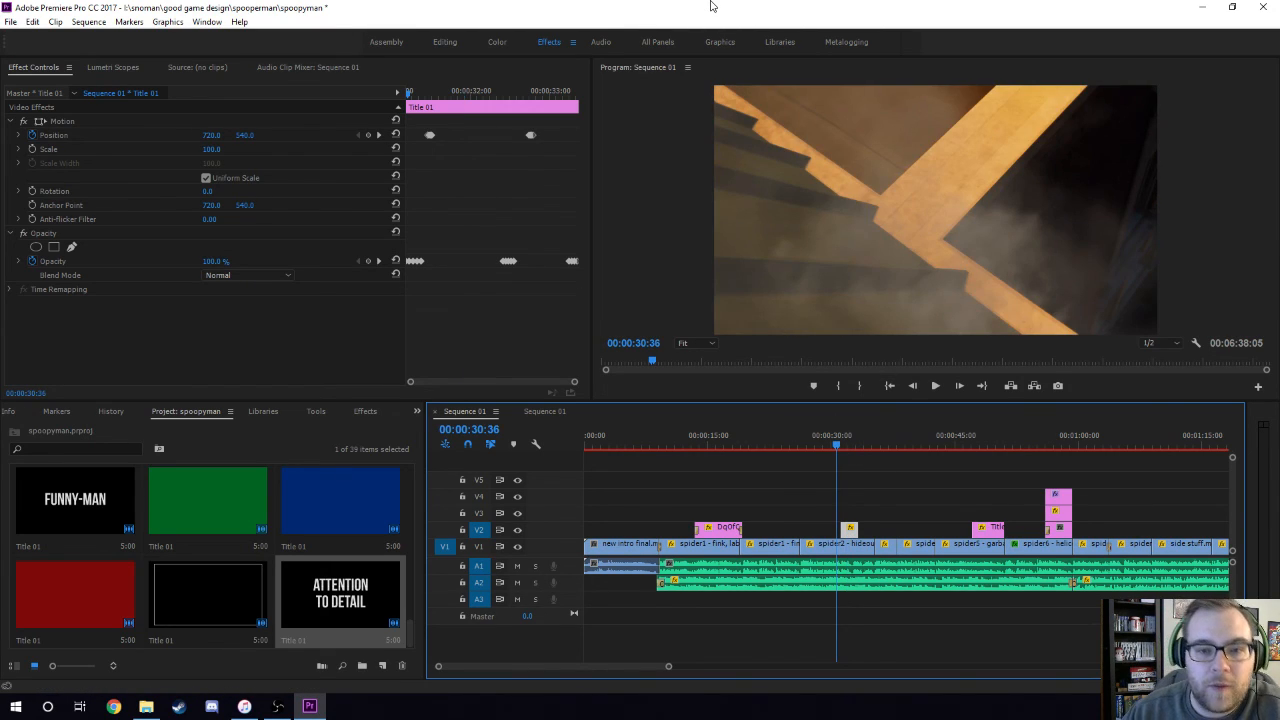
pyautogui.press('space')
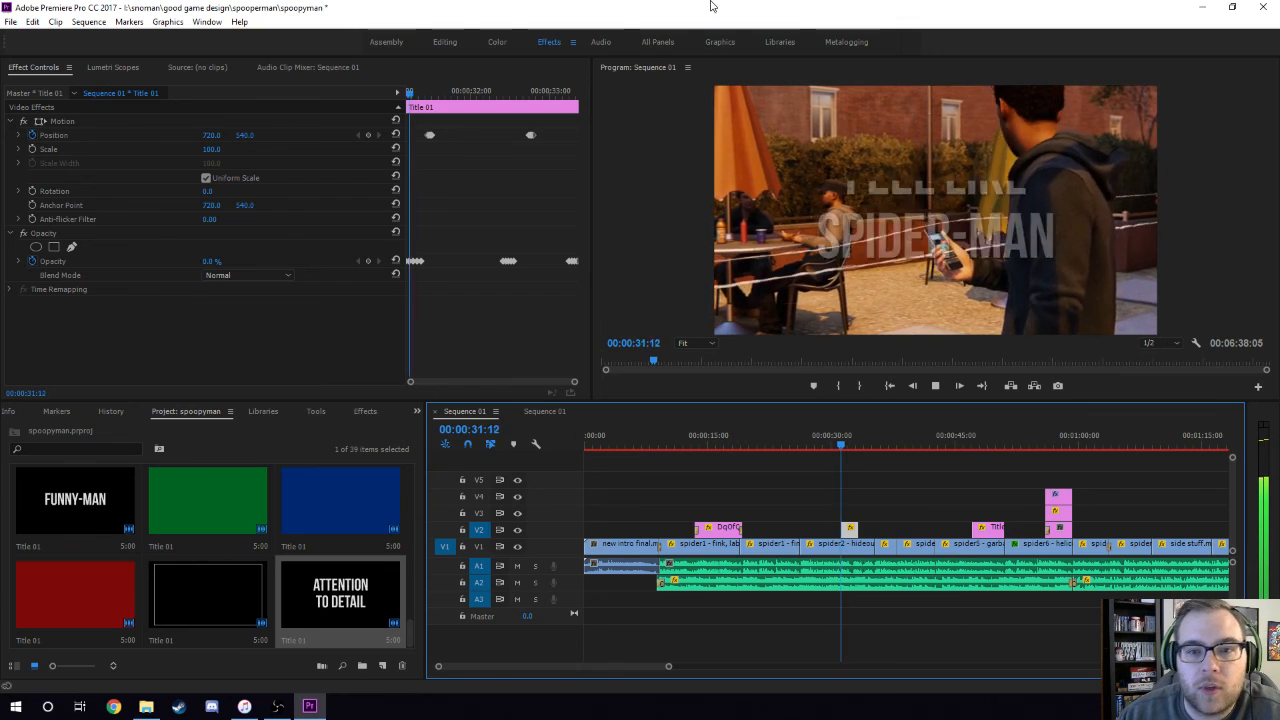
pyautogui.press('space')
pyautogui.click(850, 445)
pyautogui.scroll(3, 174, 569)
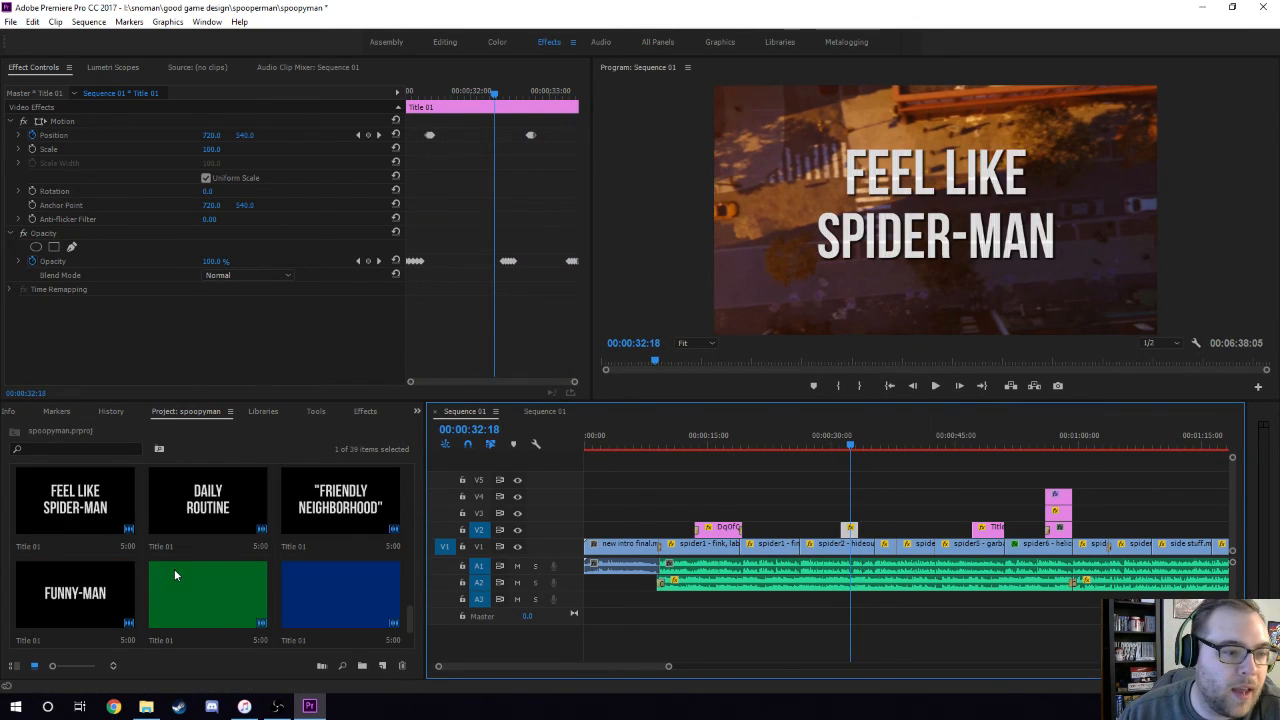
pyautogui.doubleClick(90, 597)
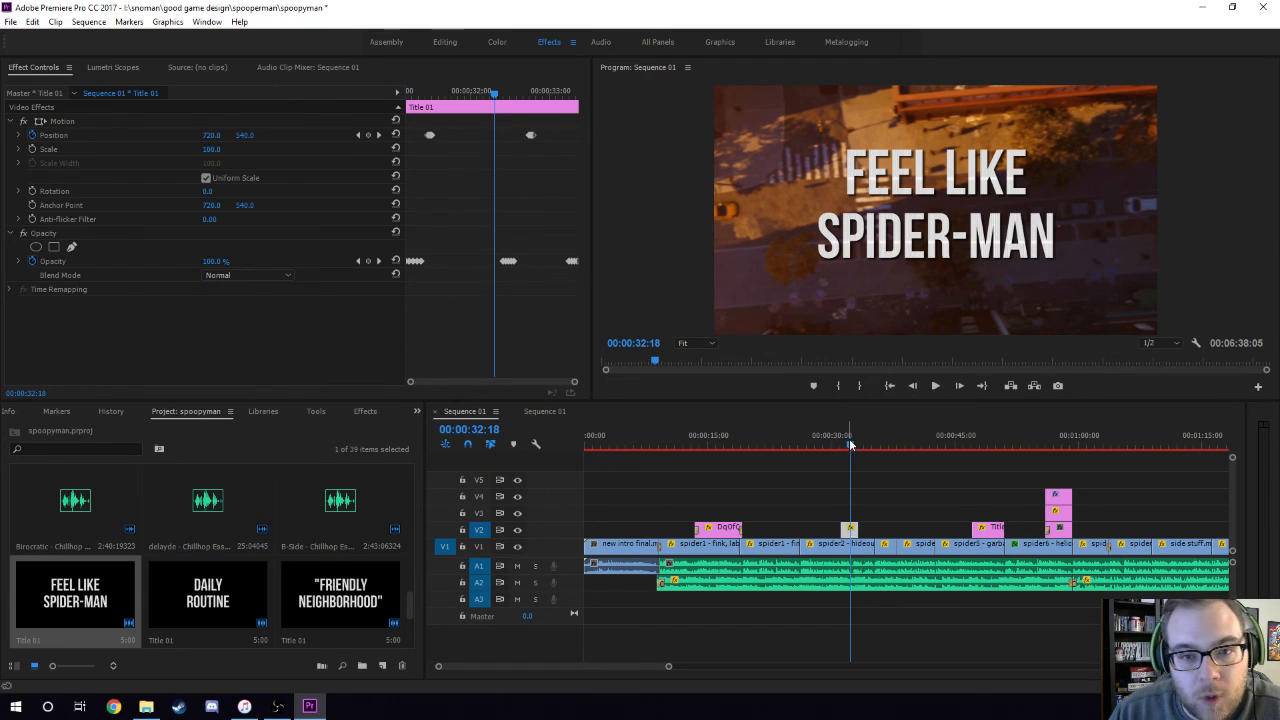
# Scrub the opening of the "Feel Like Spider-Man" title and play it from its beginning to review the flicker-in
pyautogui.moveTo(435, 93); pyautogui.dragTo(408, 93)
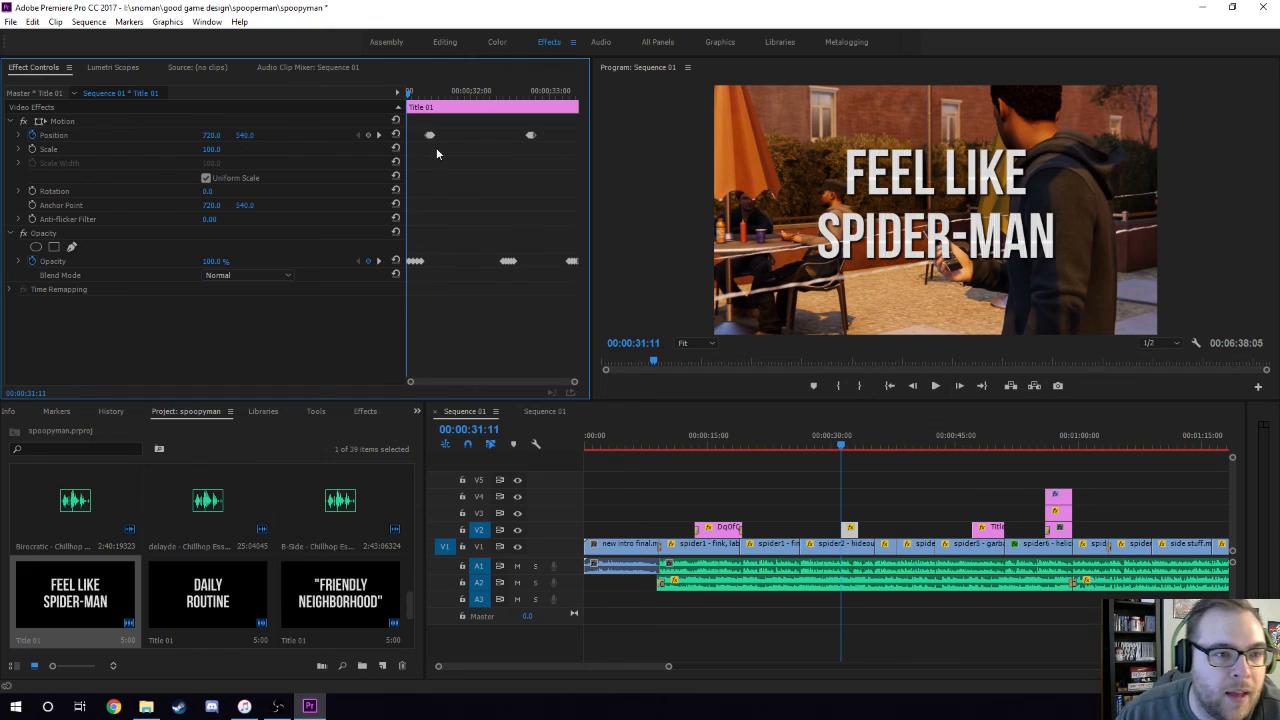
pyautogui.click(425, 93)
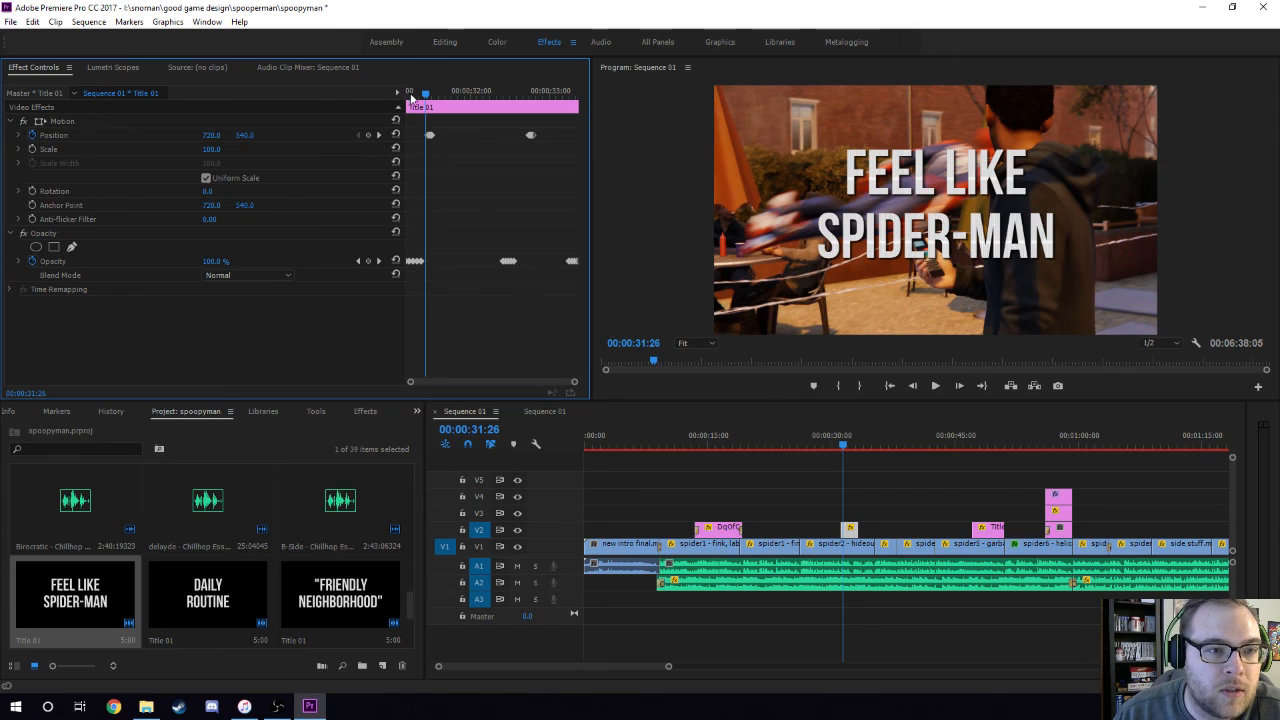
pyautogui.click(410, 97)
pyautogui.press('space')
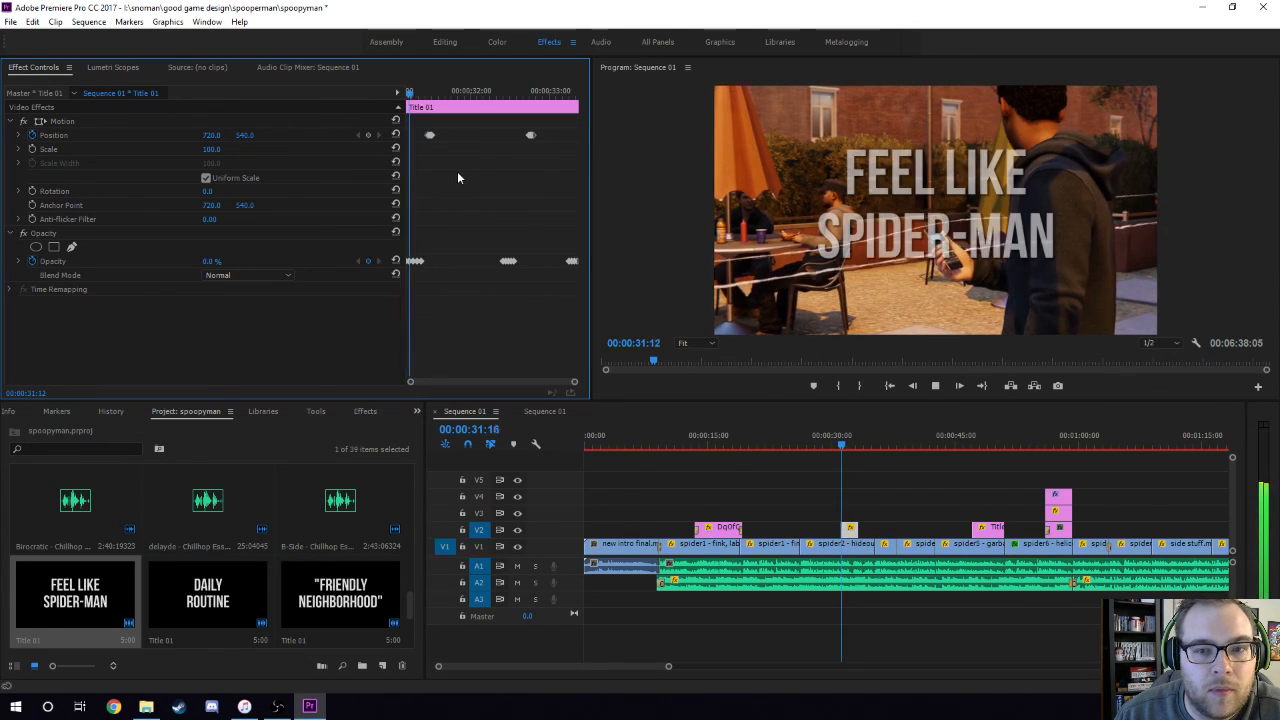
pyautogui.press('space')
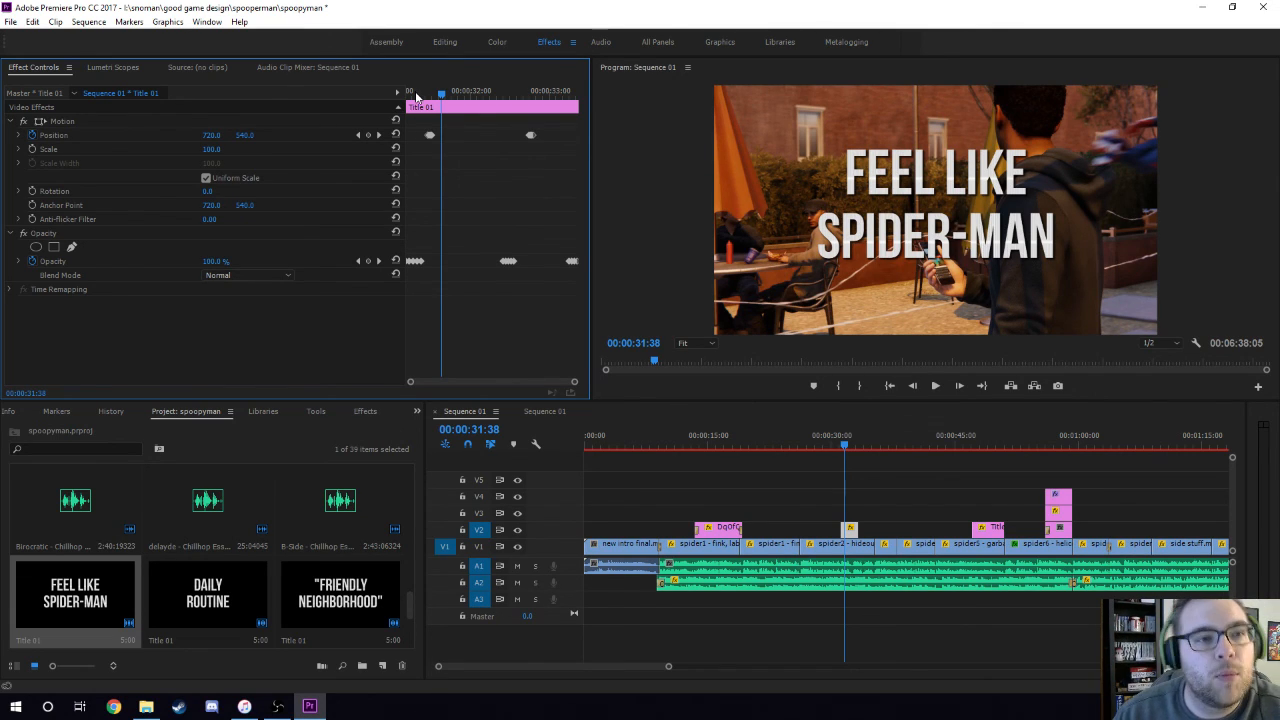
# Step through the title's opening Opacity keyframes one by one, from 00:00:31:11 to 00:00:31:23, to examine the flicker values
pyautogui.click(412, 95)
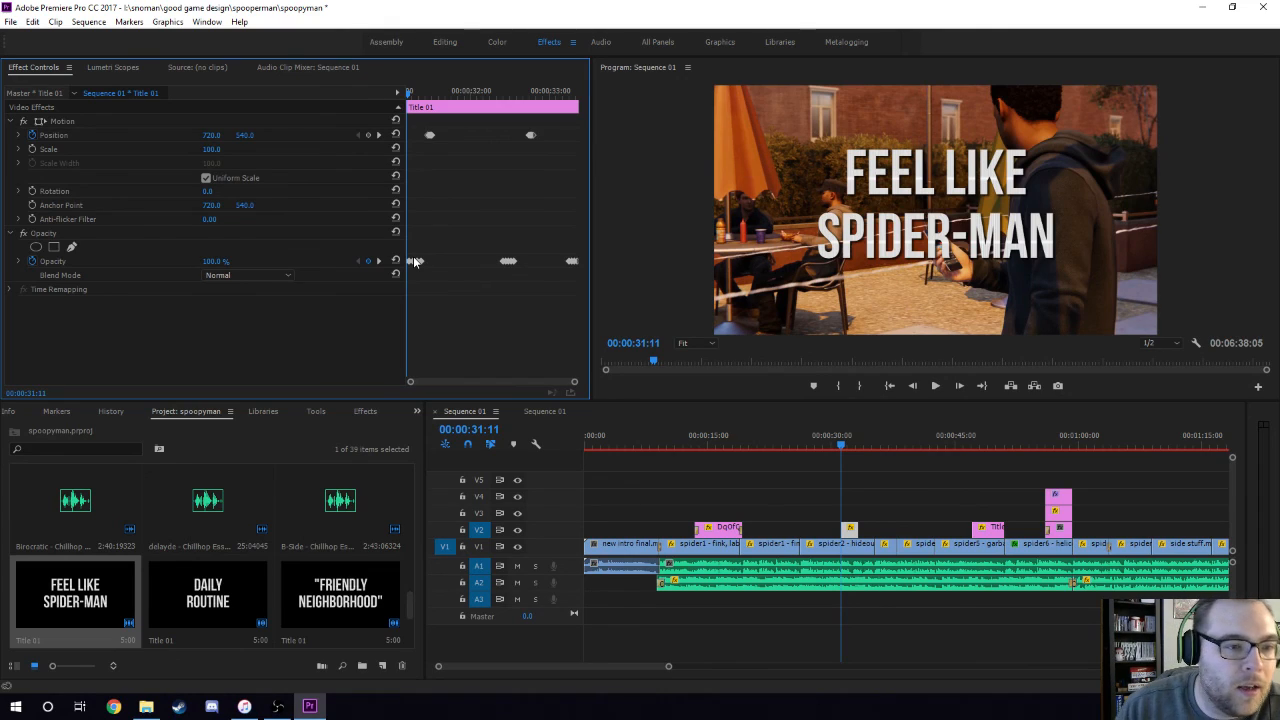
pyautogui.click(379, 261)
pyautogui.click(379, 261)
pyautogui.click(379, 261)
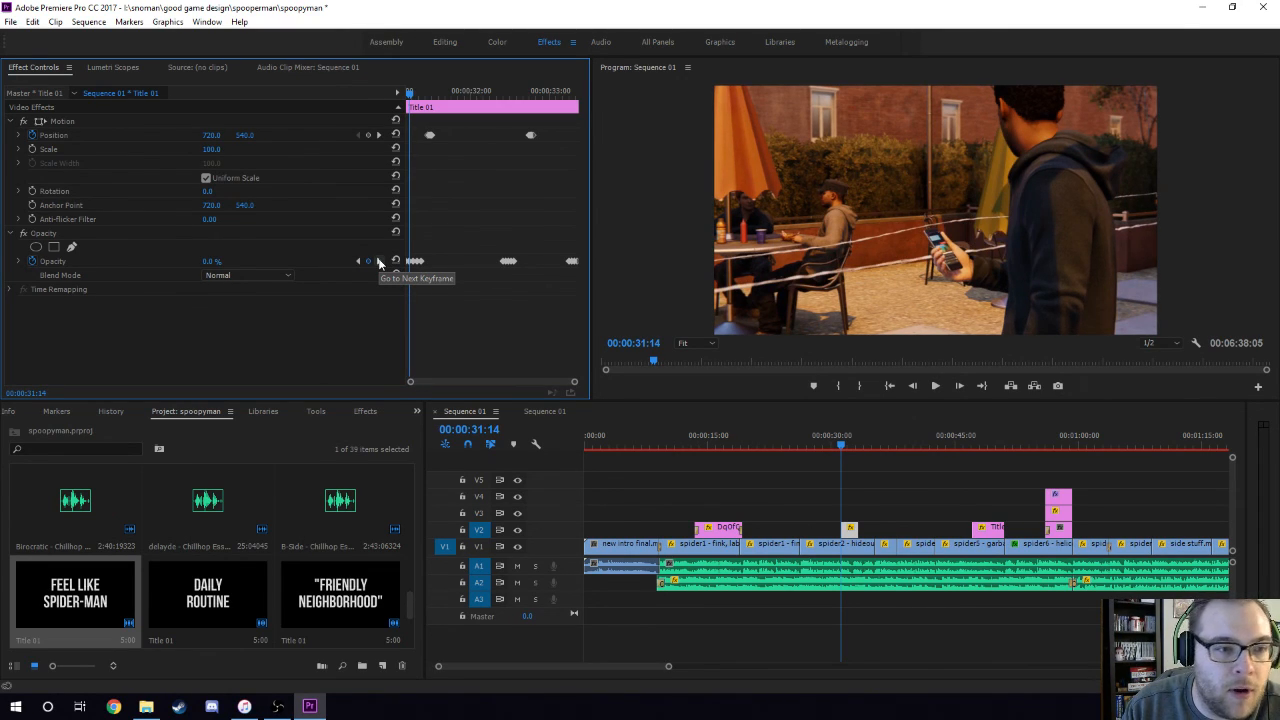
pyautogui.click(379, 261)
pyautogui.click(379, 261)
pyautogui.click(379, 261)
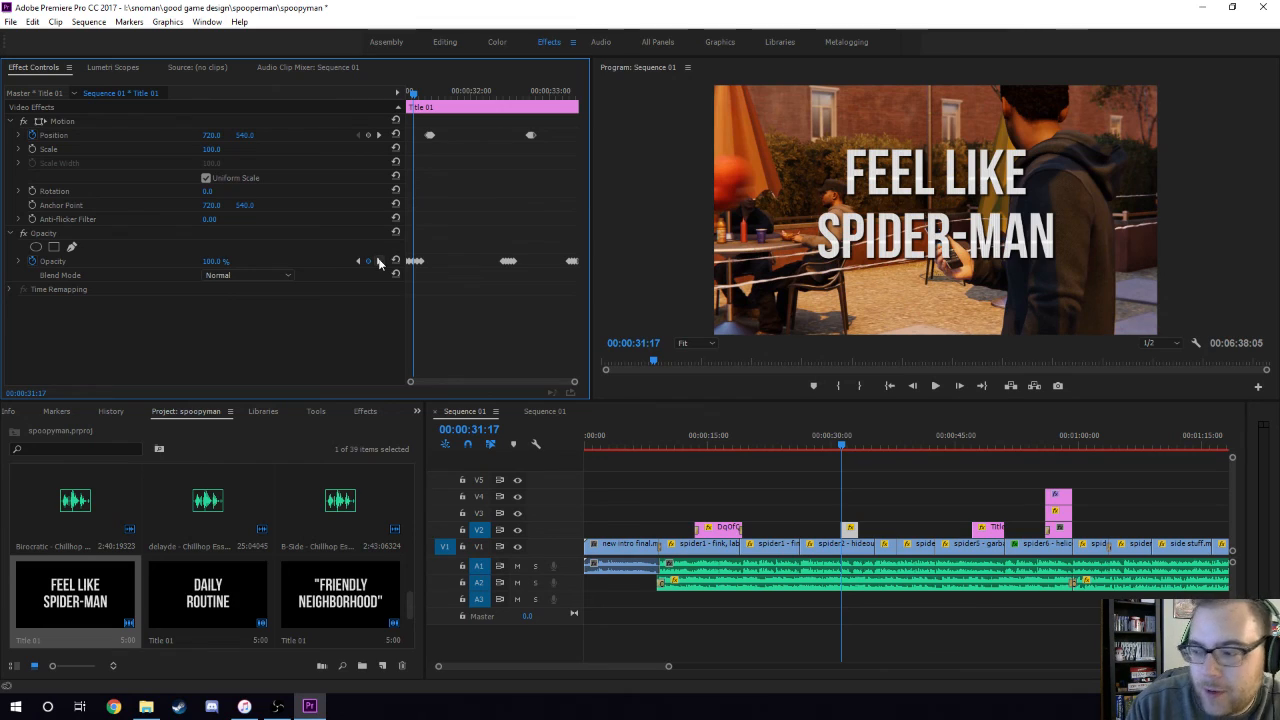
pyautogui.click(379, 261)
pyautogui.click(379, 261)
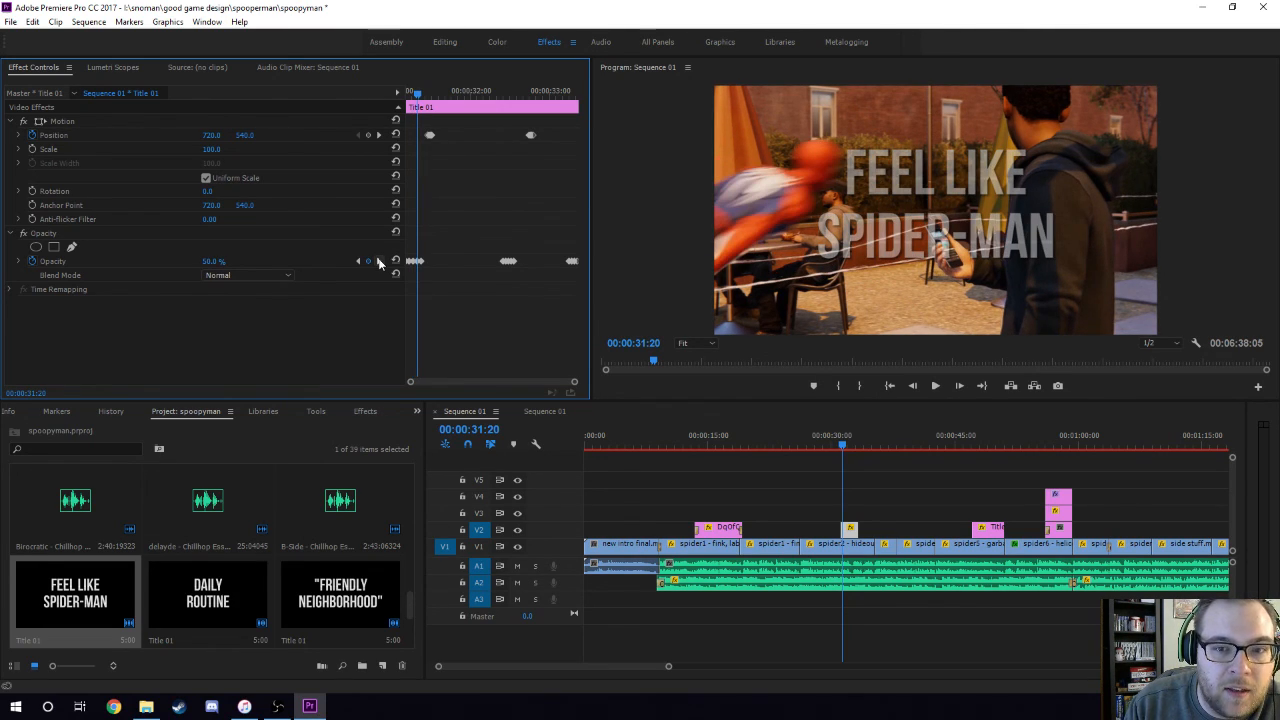
pyautogui.click(379, 261)
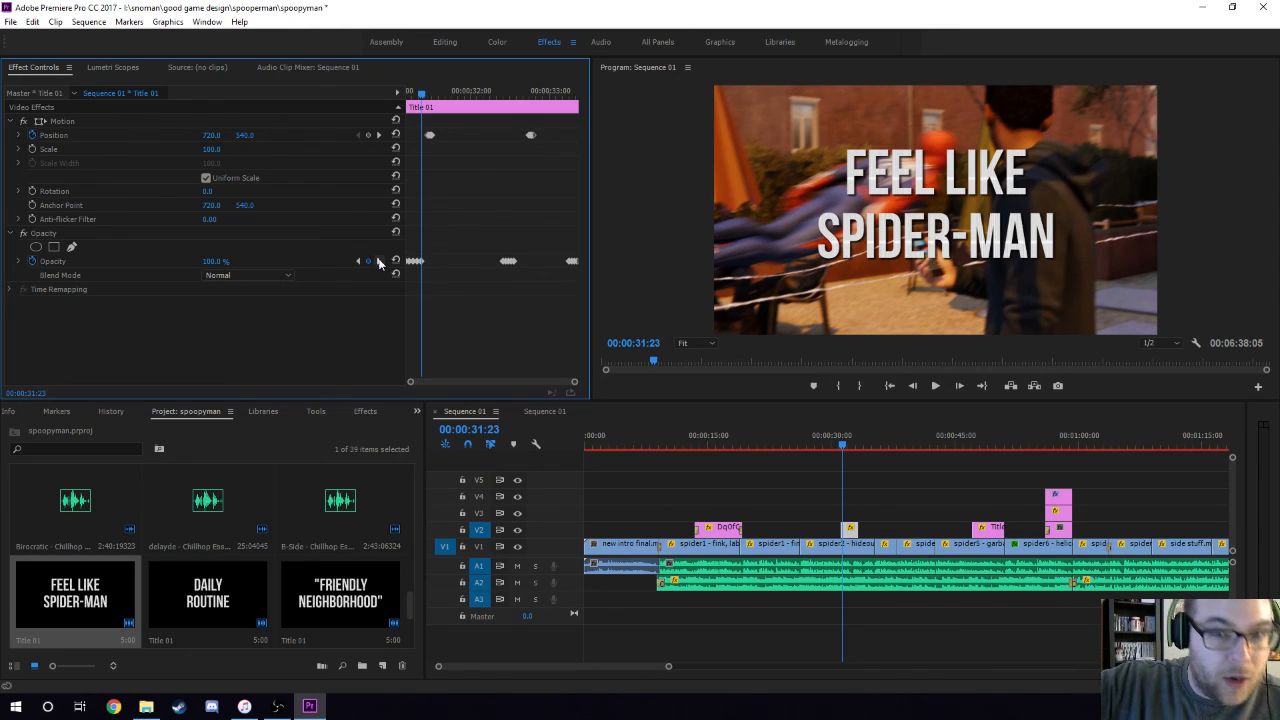
# Replay the title's opening, then examine its first Position keyframes frame by frame between 00:00:31:28 and 00:00:31:32
pyautogui.moveTo(421, 92); pyautogui.dragTo(386, 99)
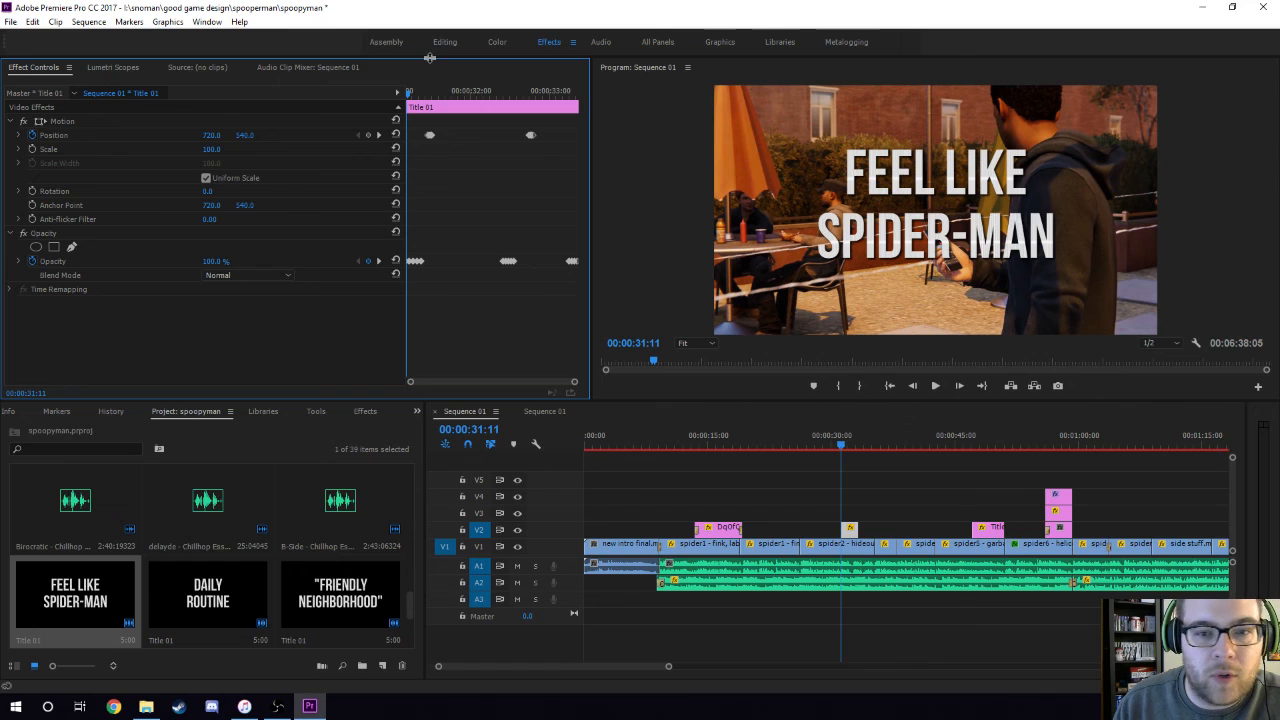
pyautogui.press('space')
pyautogui.press('space')
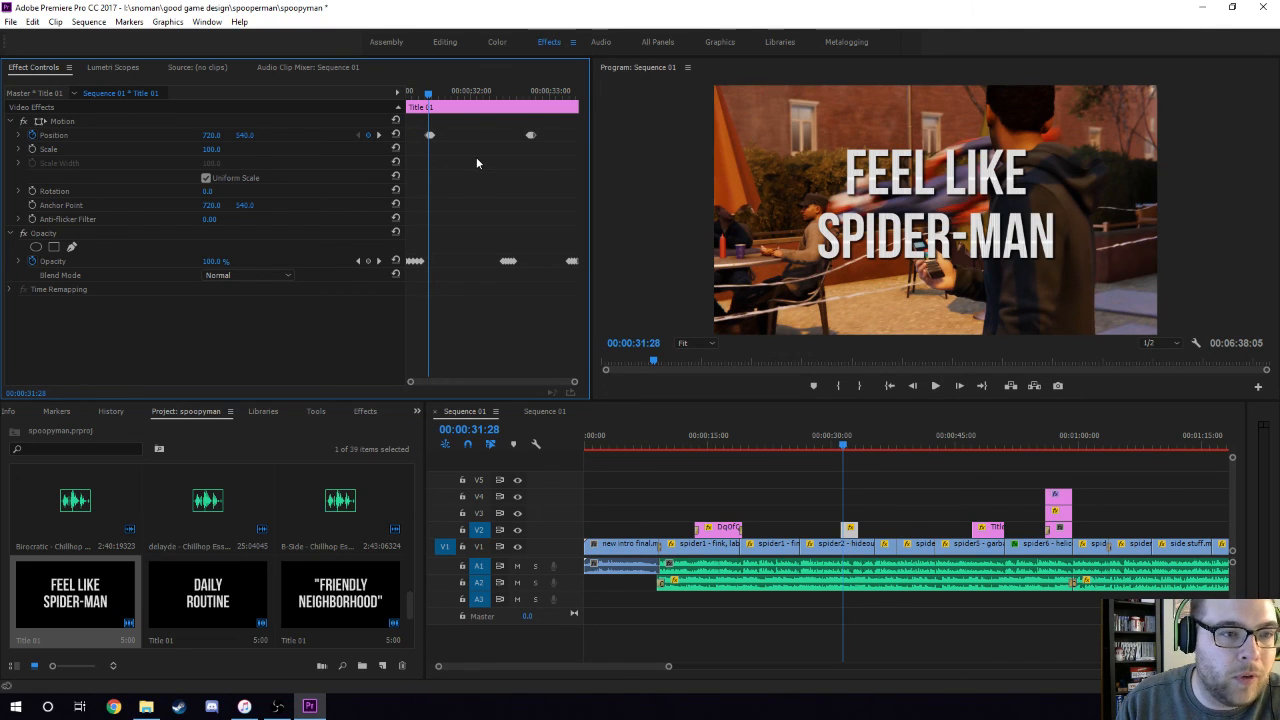
pyautogui.press('Right')
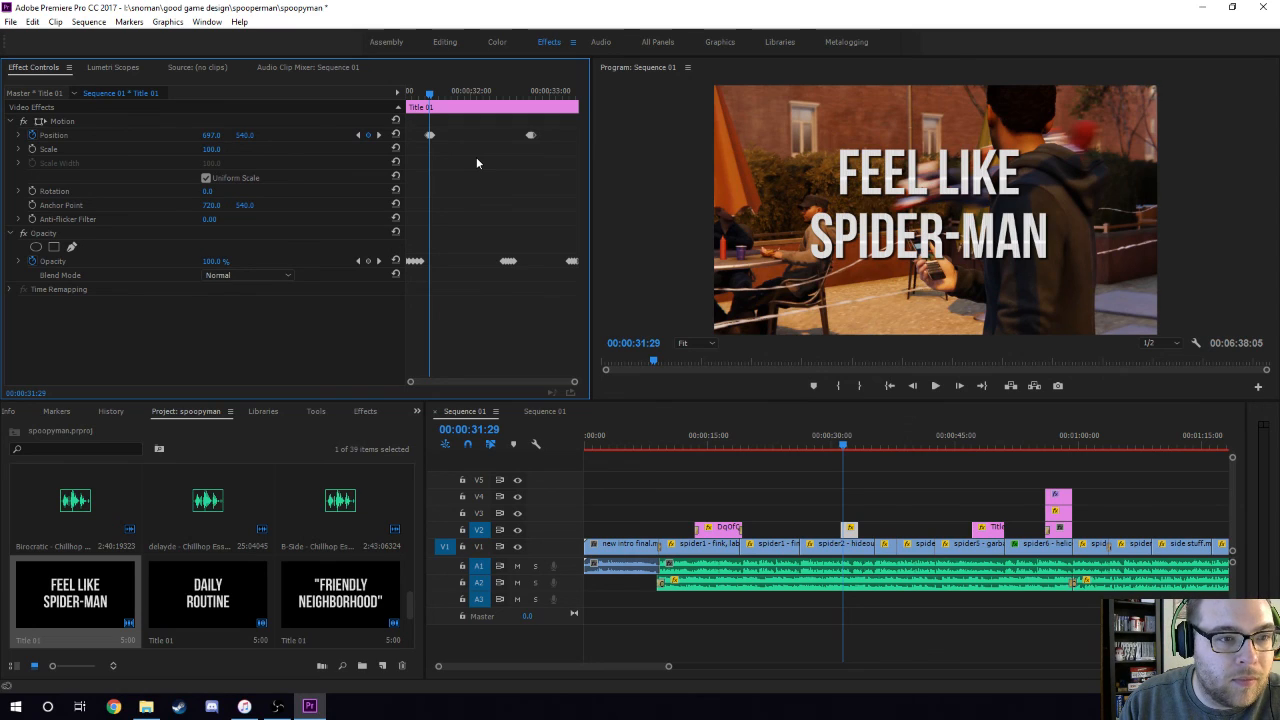
pyautogui.press('Right')
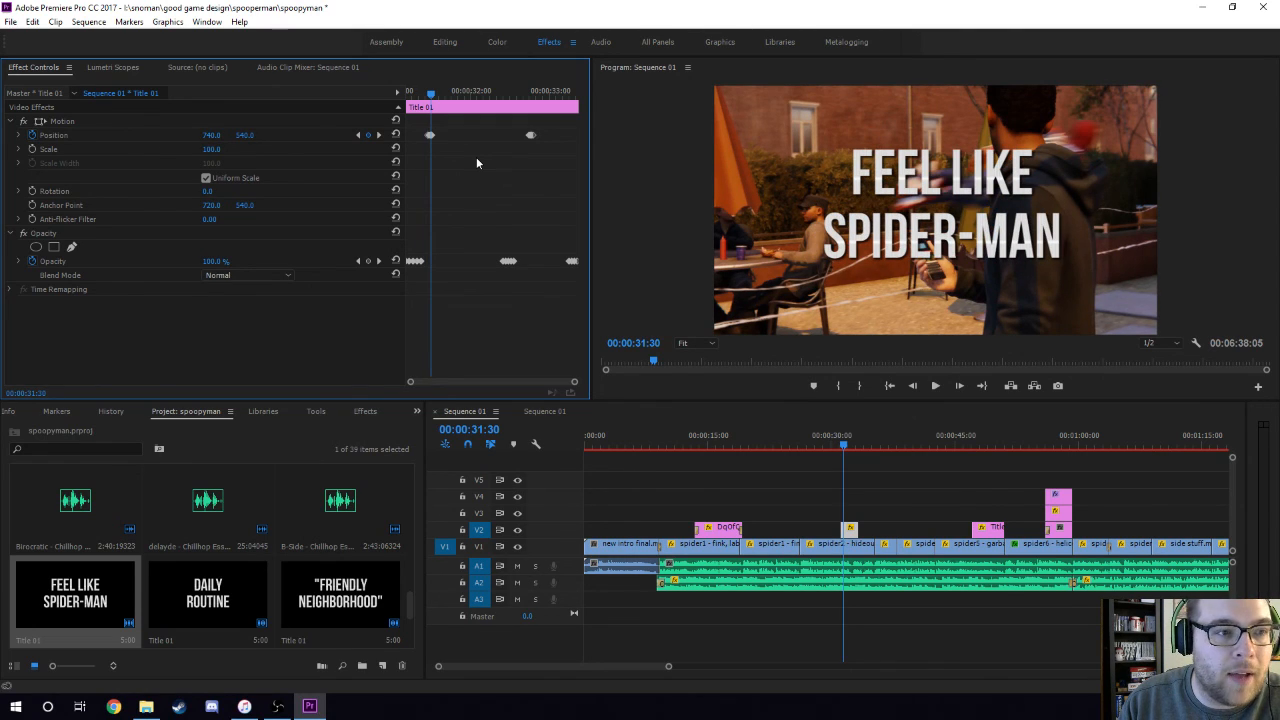
pyautogui.press('Right')
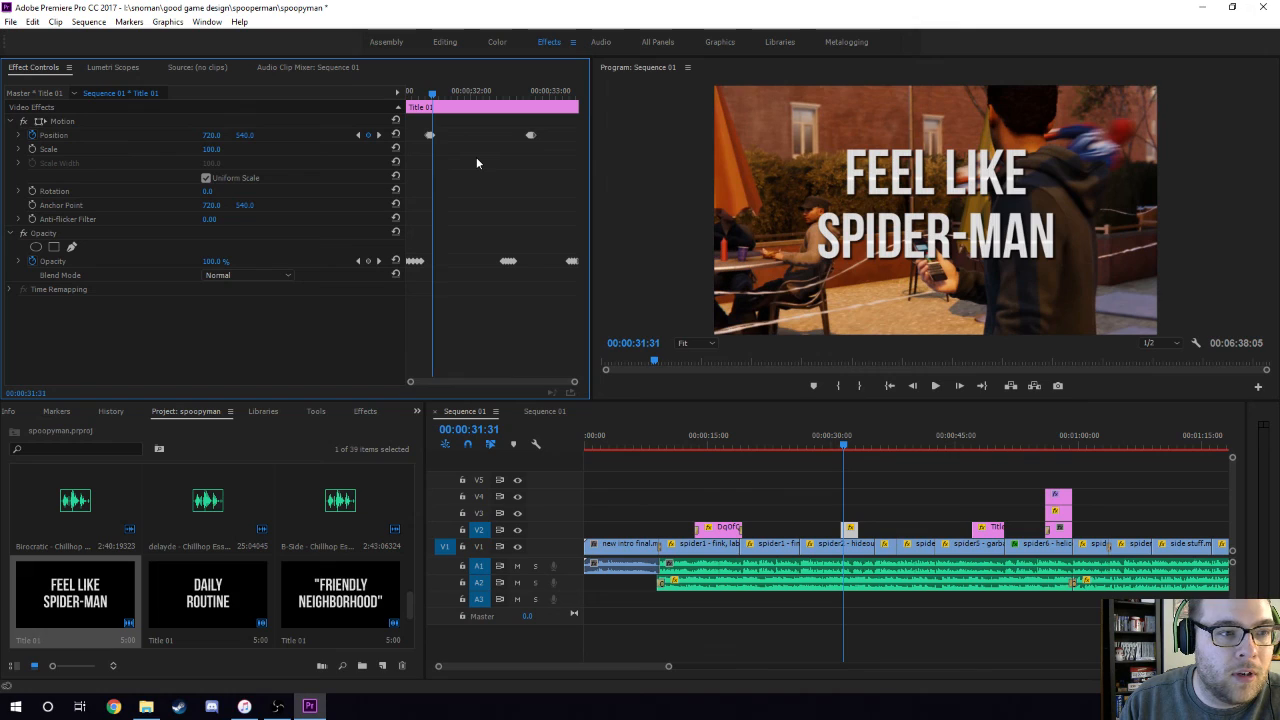
pyautogui.press('Right')
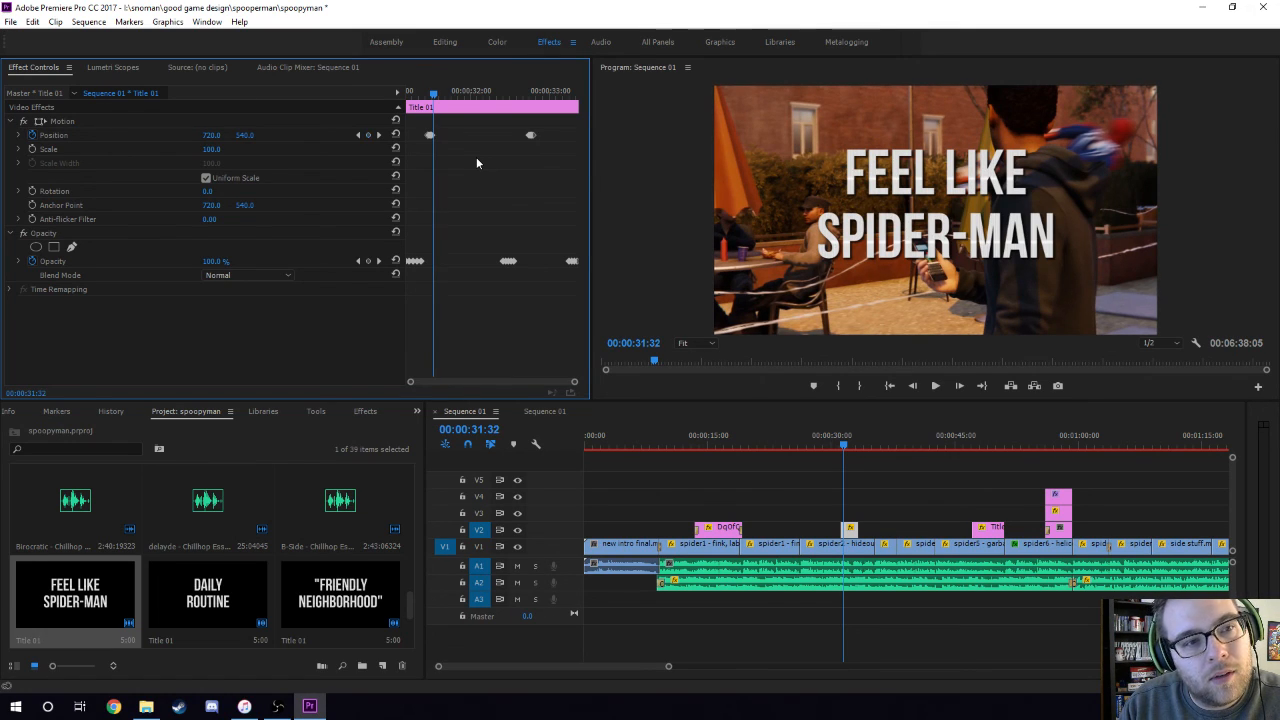
pyautogui.press('Left')
pyautogui.press('Left')
pyautogui.press('Left')
pyautogui.press('Left')
pyautogui.press('Left')
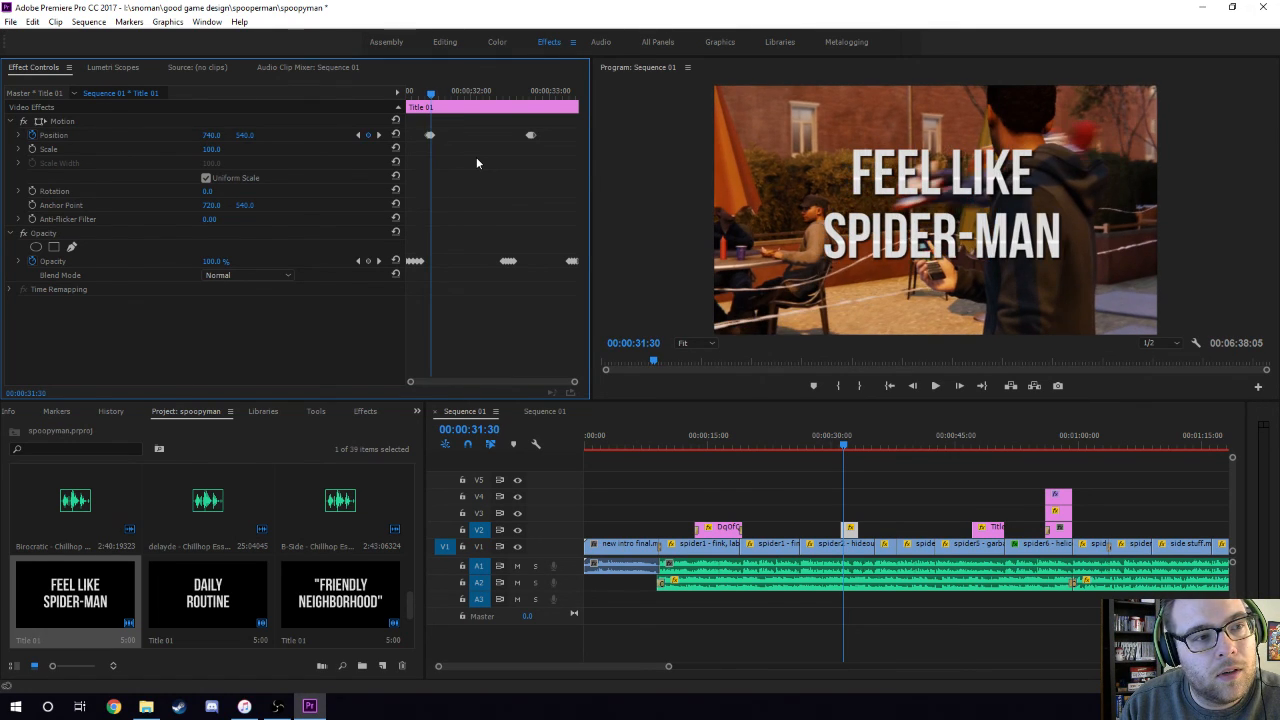
pyautogui.press('Right')
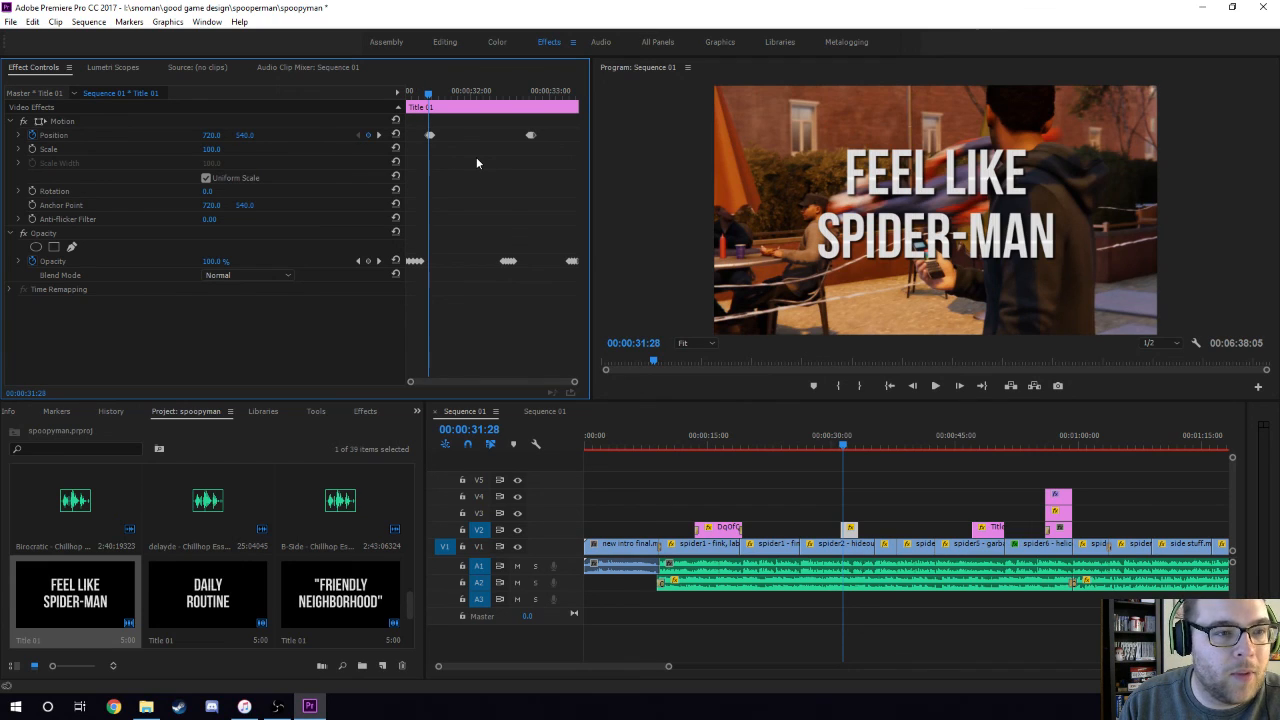
pyautogui.press('Right')
pyautogui.press('Right')
pyautogui.press('Right')
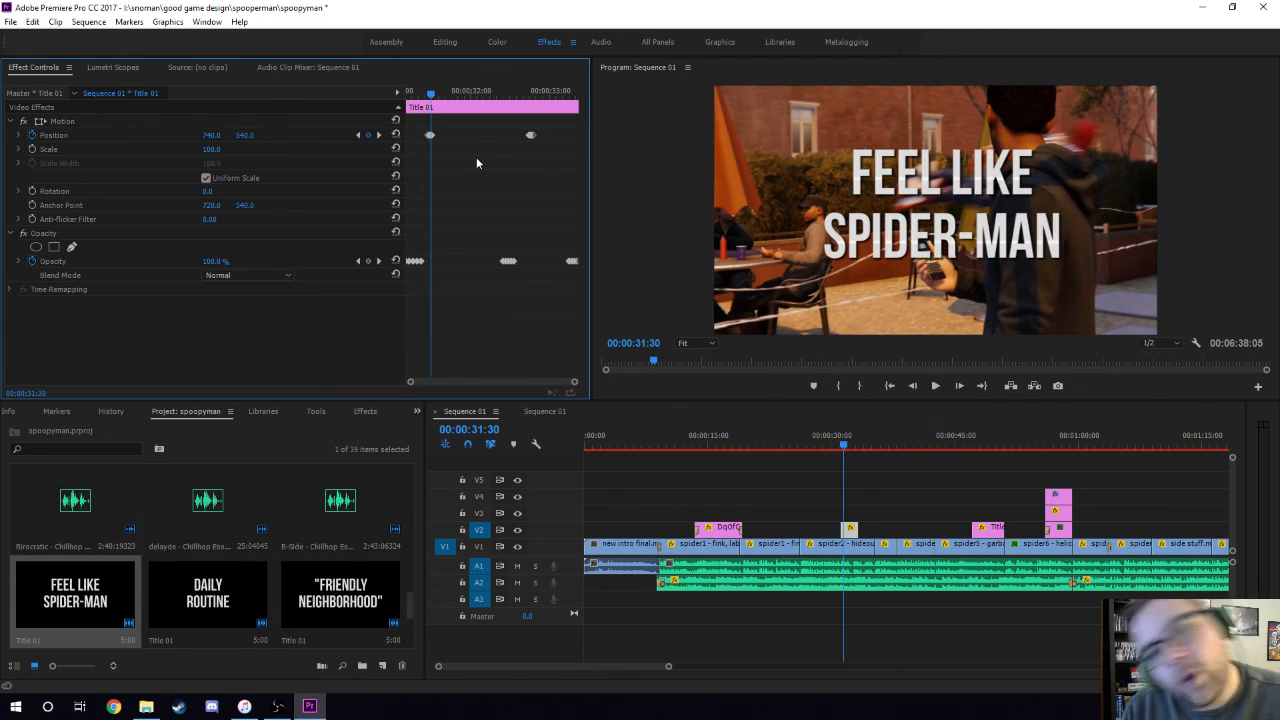
# Play the title from just before the position jitter and again from its first frame to review the combined animation
pyautogui.click(423, 95)
pyautogui.press('space')
pyautogui.press('space')
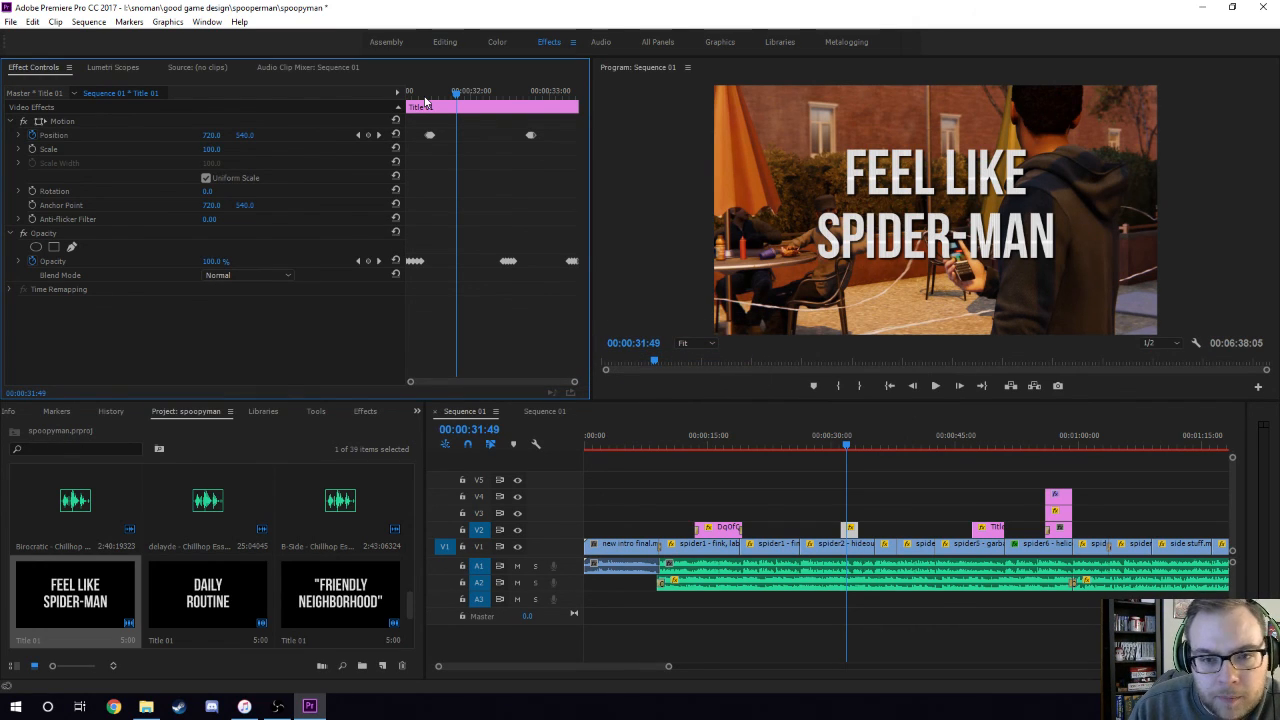
pyautogui.click(410, 92)
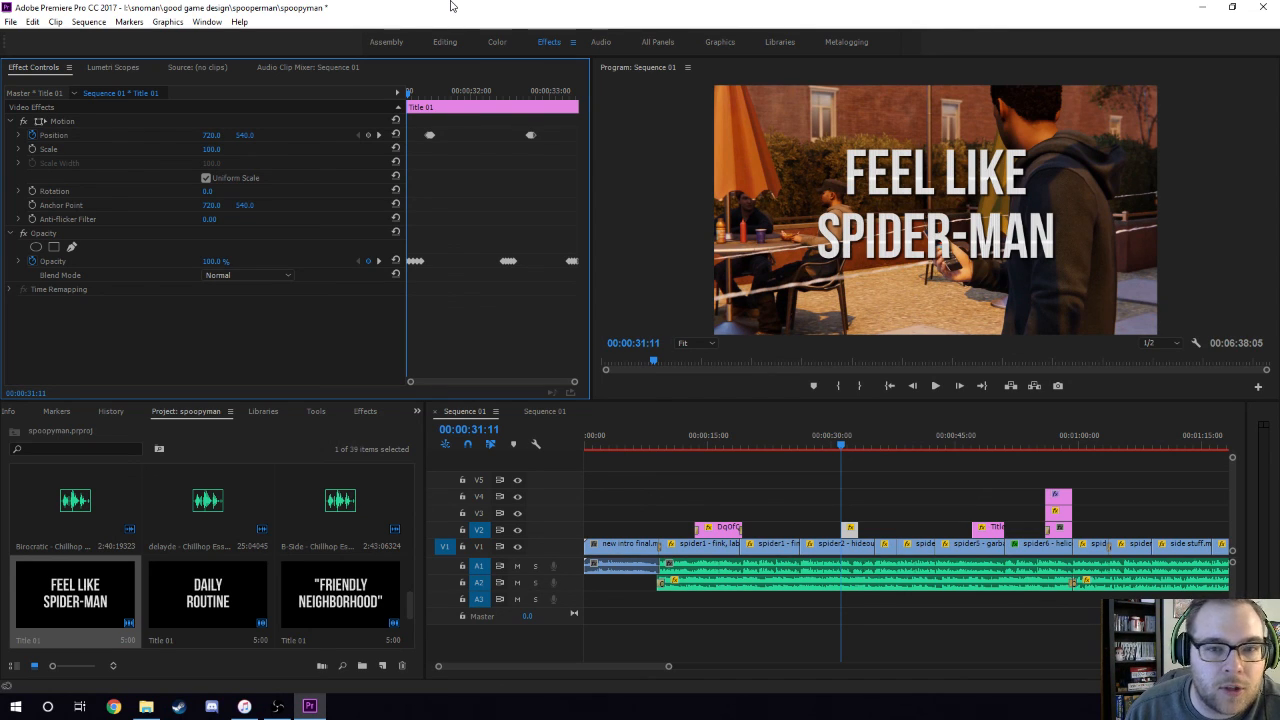
pyautogui.press('space')
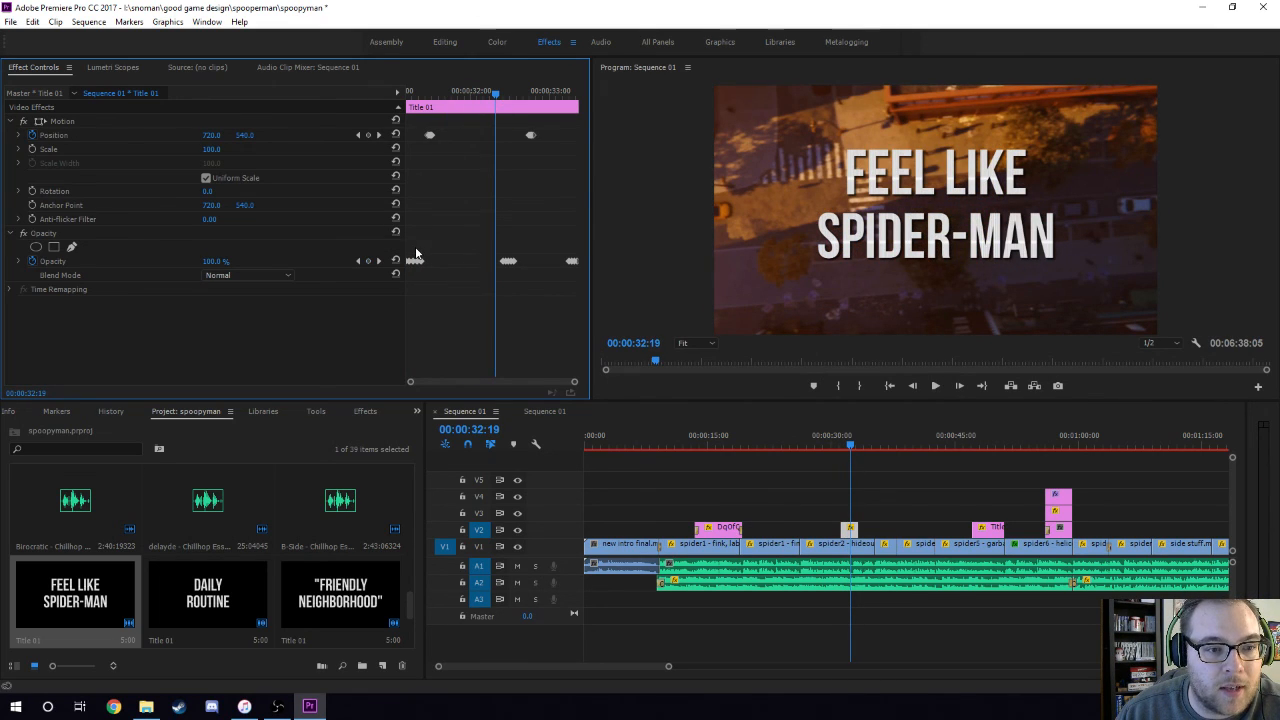
# Examine the title's middle group of Opacity keyframes frame by frame, from 00:00:32:19 to past 00:00:32:32
pyautogui.moveTo(436, 254); pyautogui.dragTo(406, 272)
pyautogui.click(507, 260)
pyautogui.moveTo(490, 243); pyautogui.dragTo(524, 277)
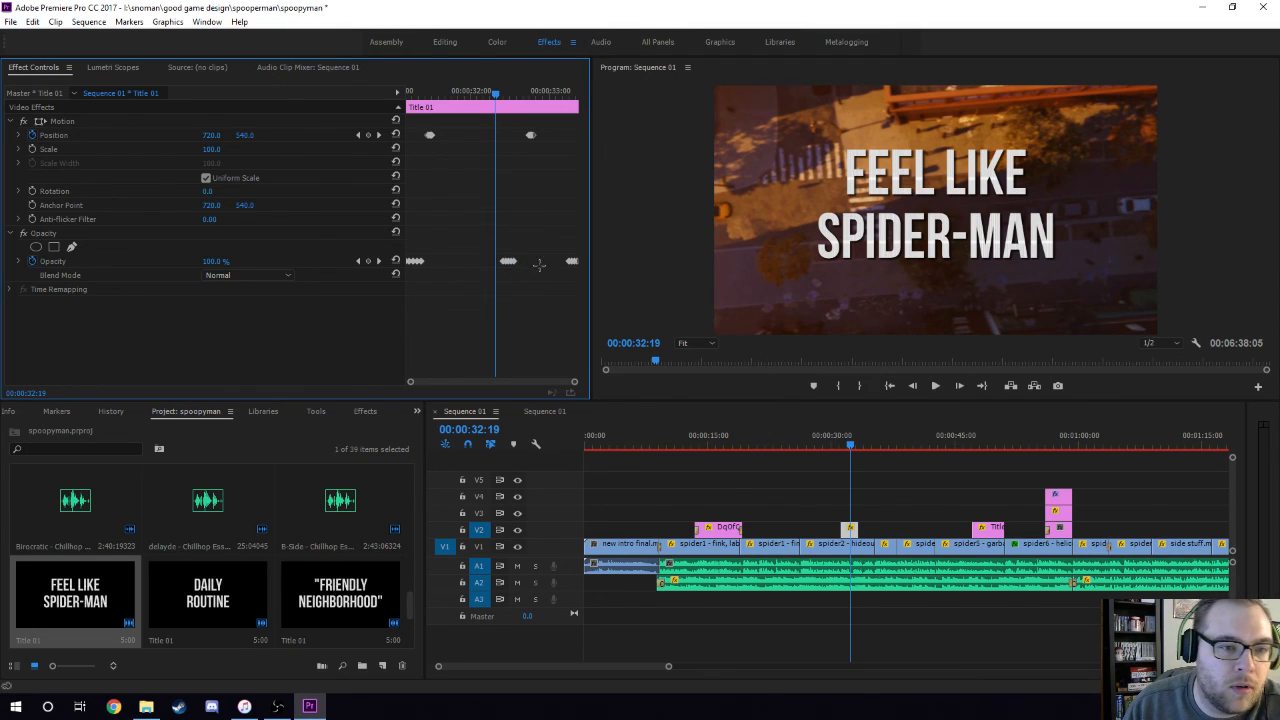
pyautogui.press('Right')
pyautogui.press('Right')
pyautogui.press('Right')
pyautogui.press('Right')
pyautogui.press('Right')
pyautogui.press('Right')
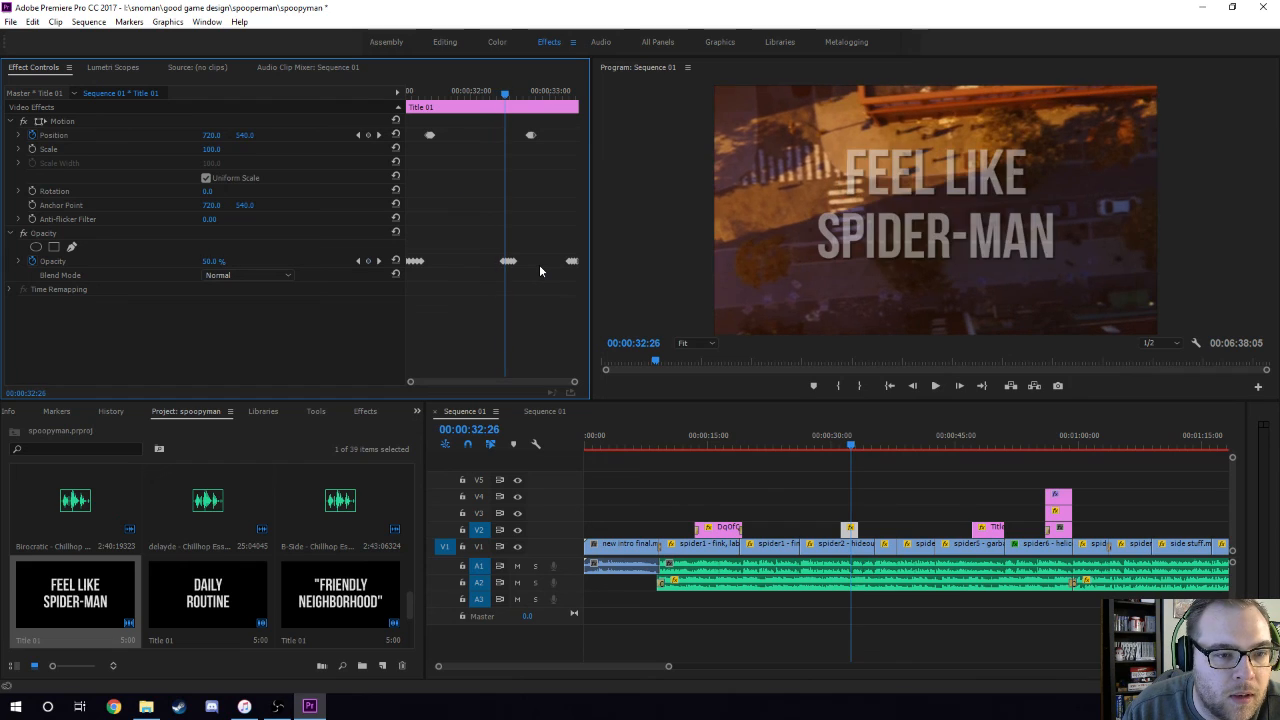
pyautogui.press('Right')
pyautogui.press('Right')
pyautogui.press('Right')
pyautogui.press('Right')
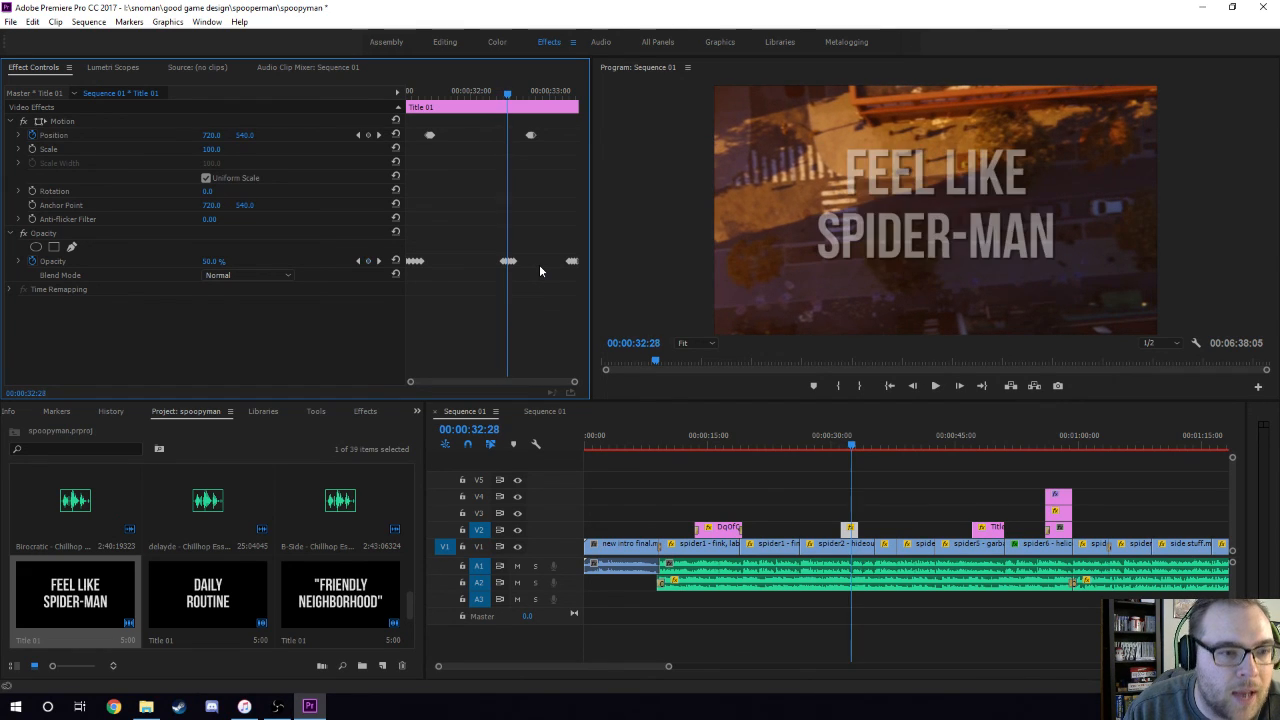
pyautogui.press('Right')
pyautogui.press('Right')
pyautogui.press('Right')
pyautogui.press('Right')
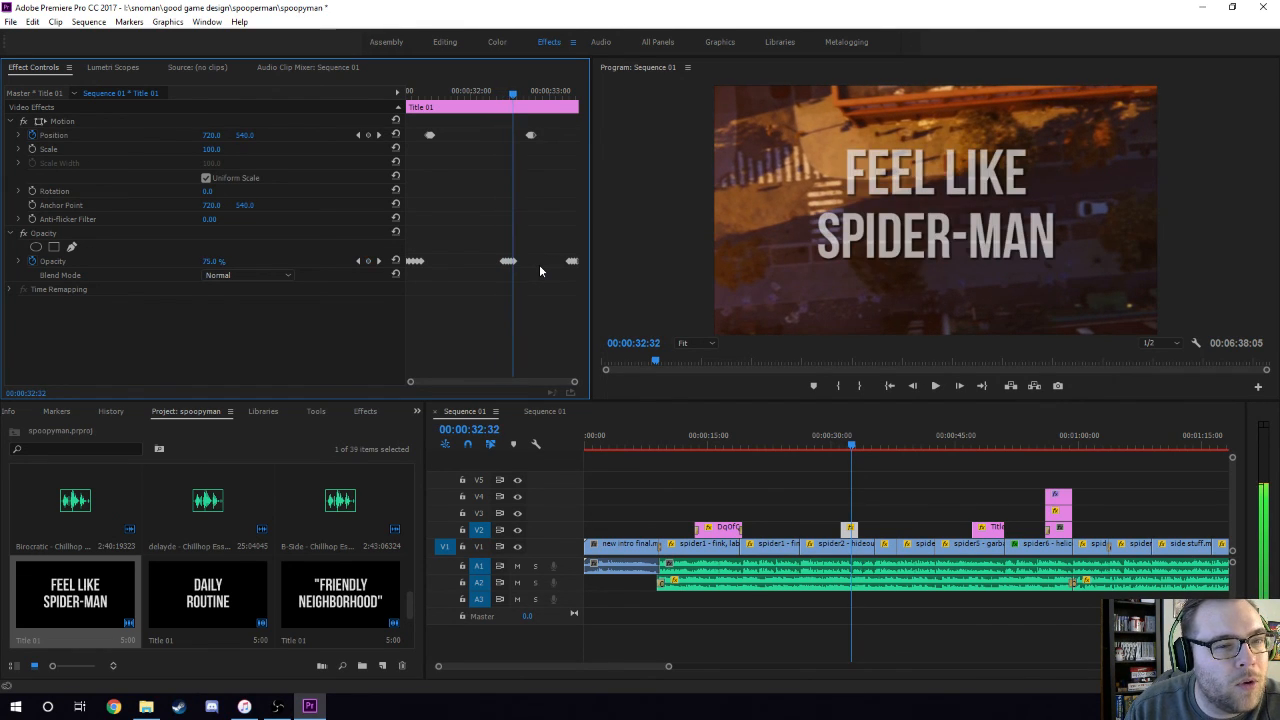
pyautogui.press('Right')
# Replay the title's middle flicker and recheck its Opacity keyframes frame by frame from 00:00:32:20 to 00:00:32:29
pyautogui.click(495, 88)
pyautogui.press('space')
pyautogui.press('space')
pyautogui.click(505, 95)
pyautogui.press('Left')
pyautogui.press('Left')
pyautogui.press('Left')
pyautogui.press('Left')
pyautogui.press('Left')
pyautogui.press('Left')
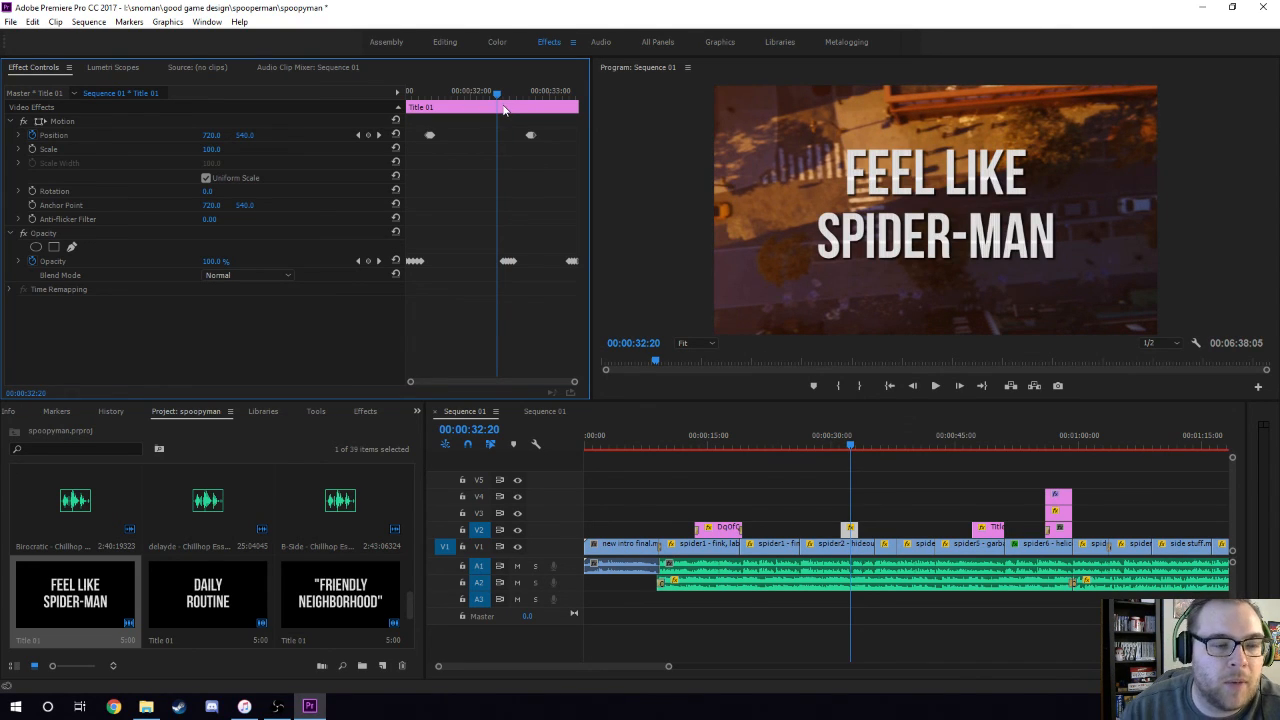
pyautogui.press('Right')
pyautogui.press('Right')
pyautogui.press('Right')
pyautogui.press('Right')
pyautogui.press('Right')
pyautogui.press('Right')
pyautogui.press('Right')
pyautogui.press('Left')
pyautogui.press('Right')
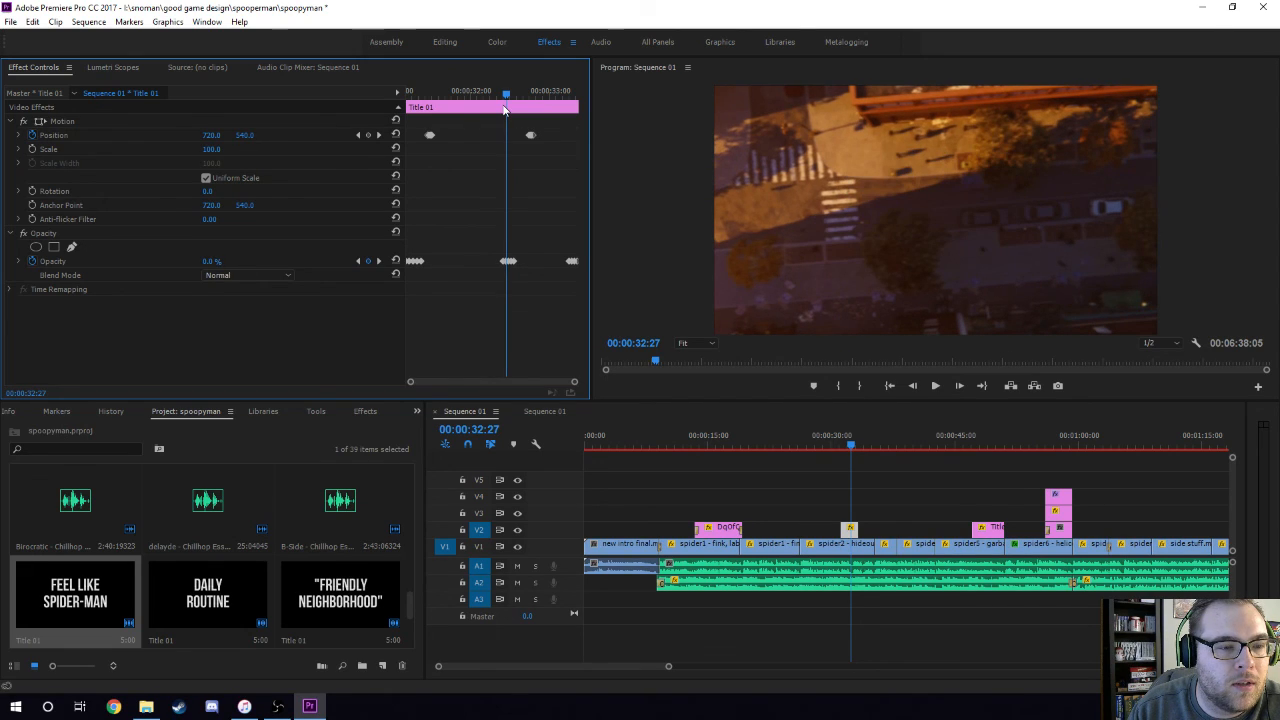
pyautogui.press('Right')
pyautogui.press('Right')
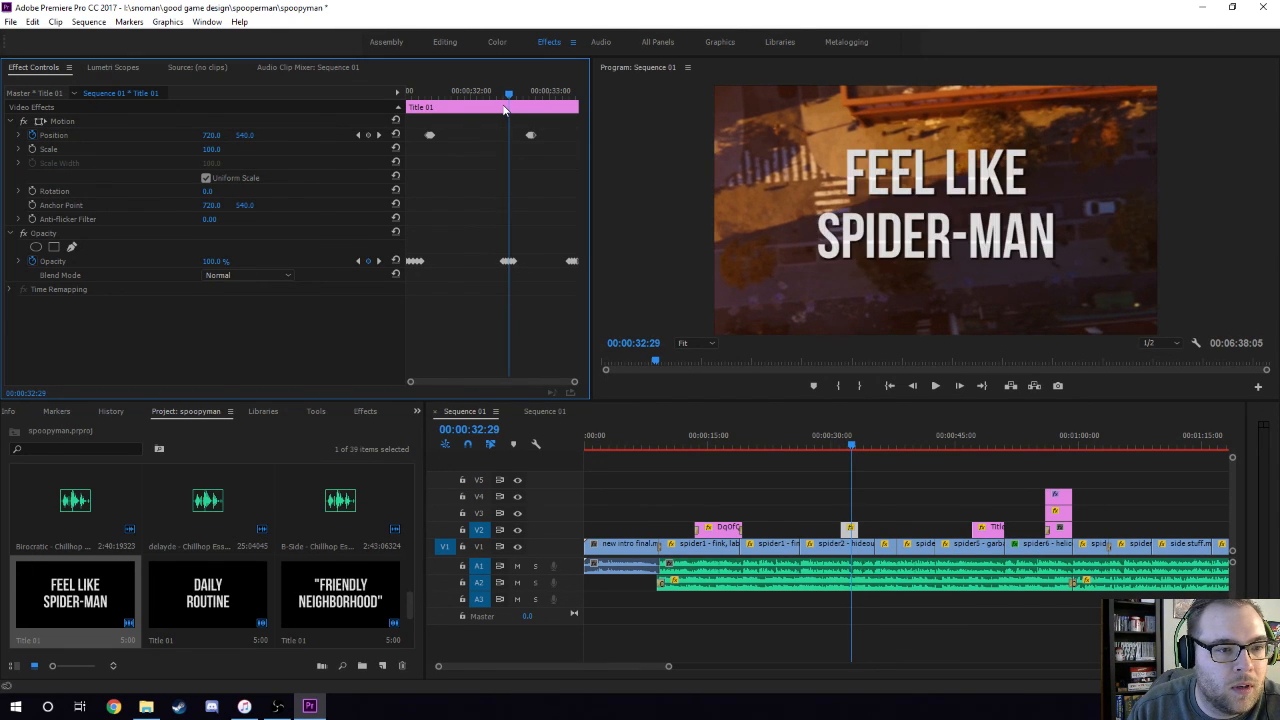
# Step through the end of the title's middle Opacity flicker, frame by frame, from 00:00:32:29 to 00:00:32:33
pyautogui.press('Right')
pyautogui.press('Right')
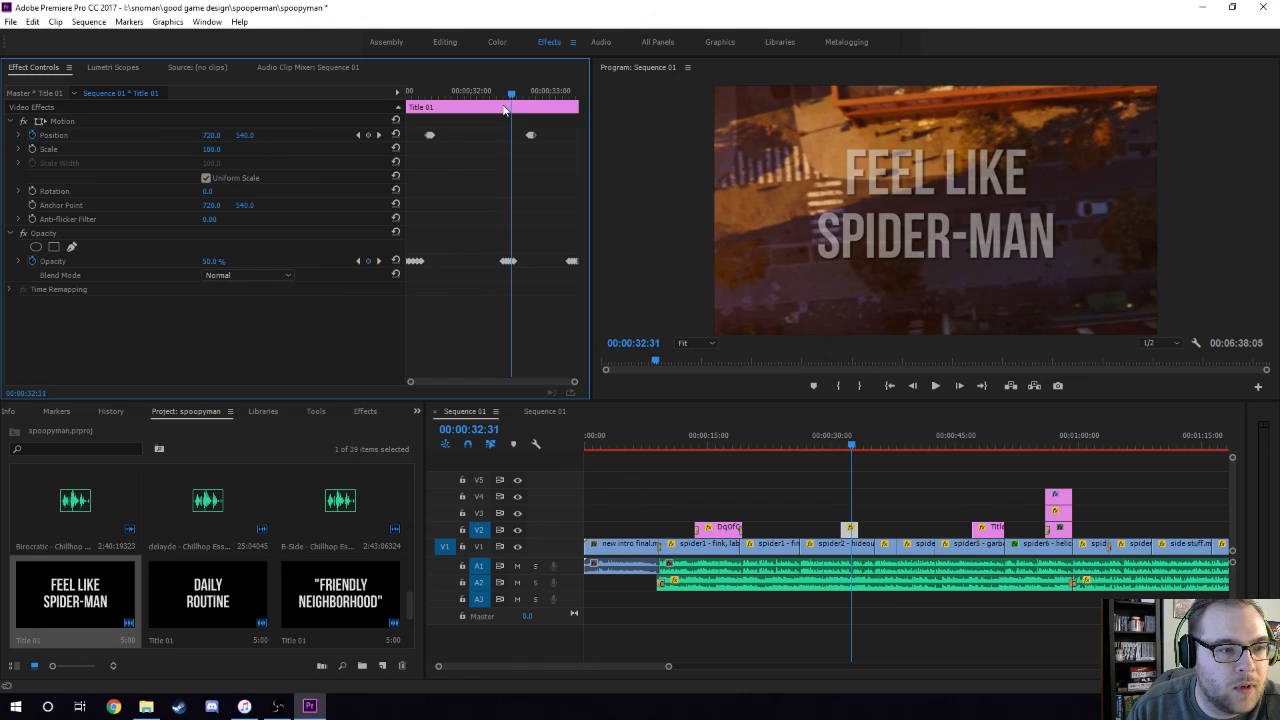
pyautogui.press('Right')
pyautogui.press('Right')
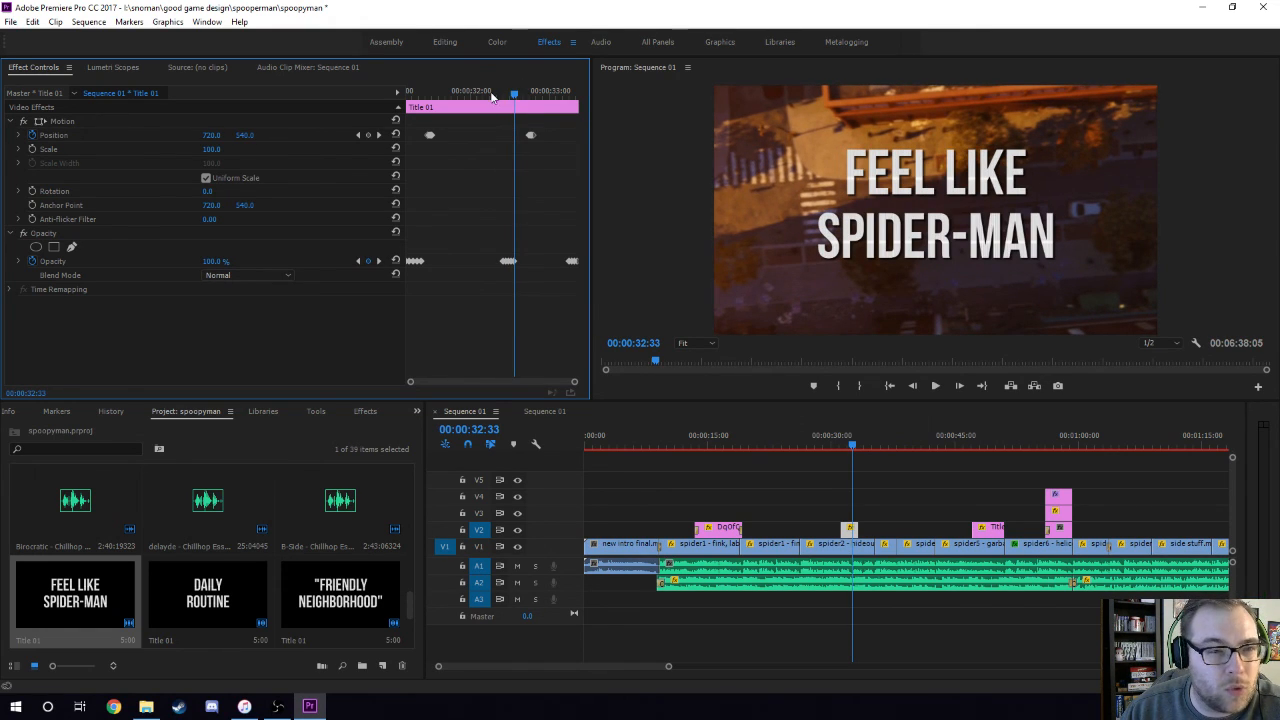
# Replay the title from its middle, its opening and just before the second position jitter to review the whole animation through its end
pyautogui.click(494, 97)
pyautogui.press('space')
pyautogui.press('space')
pyautogui.moveTo(434, 99); pyautogui.dragTo(409, 100)
pyautogui.press('space')
pyautogui.press('space')
pyautogui.moveTo(488, 97); pyautogui.dragTo(528, 97)
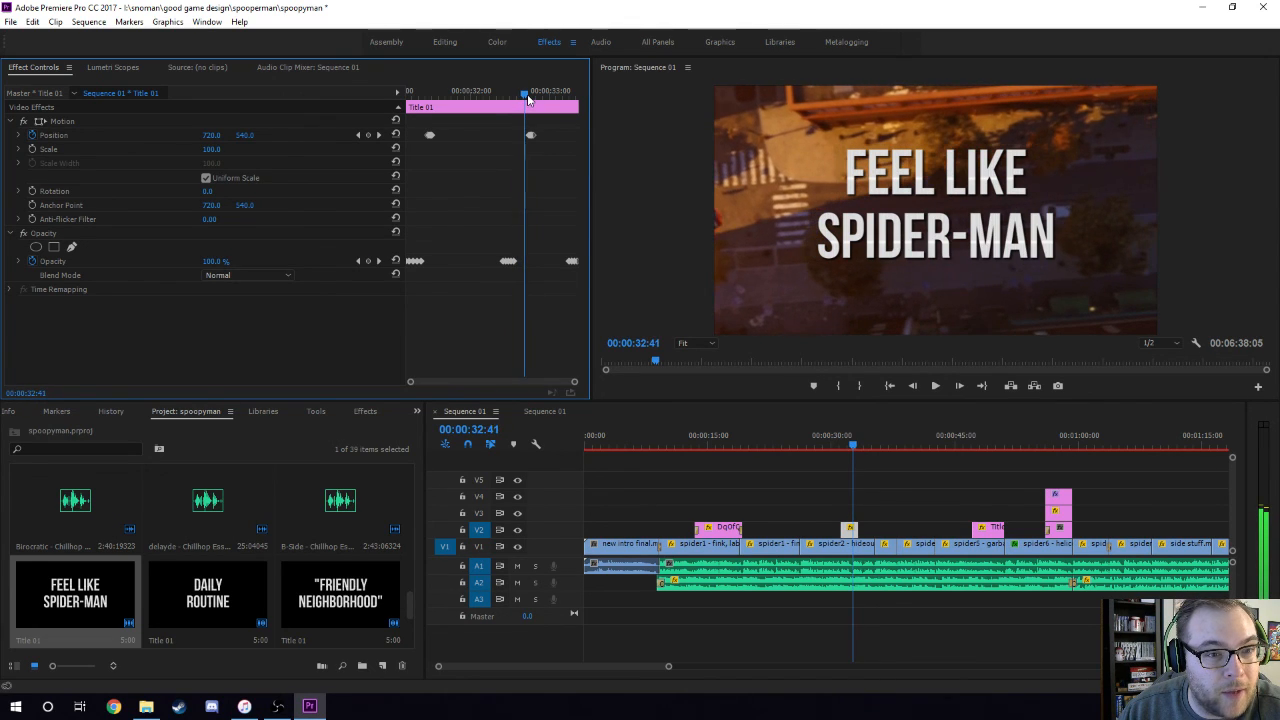
pyautogui.press('space')
pyautogui.press('space')
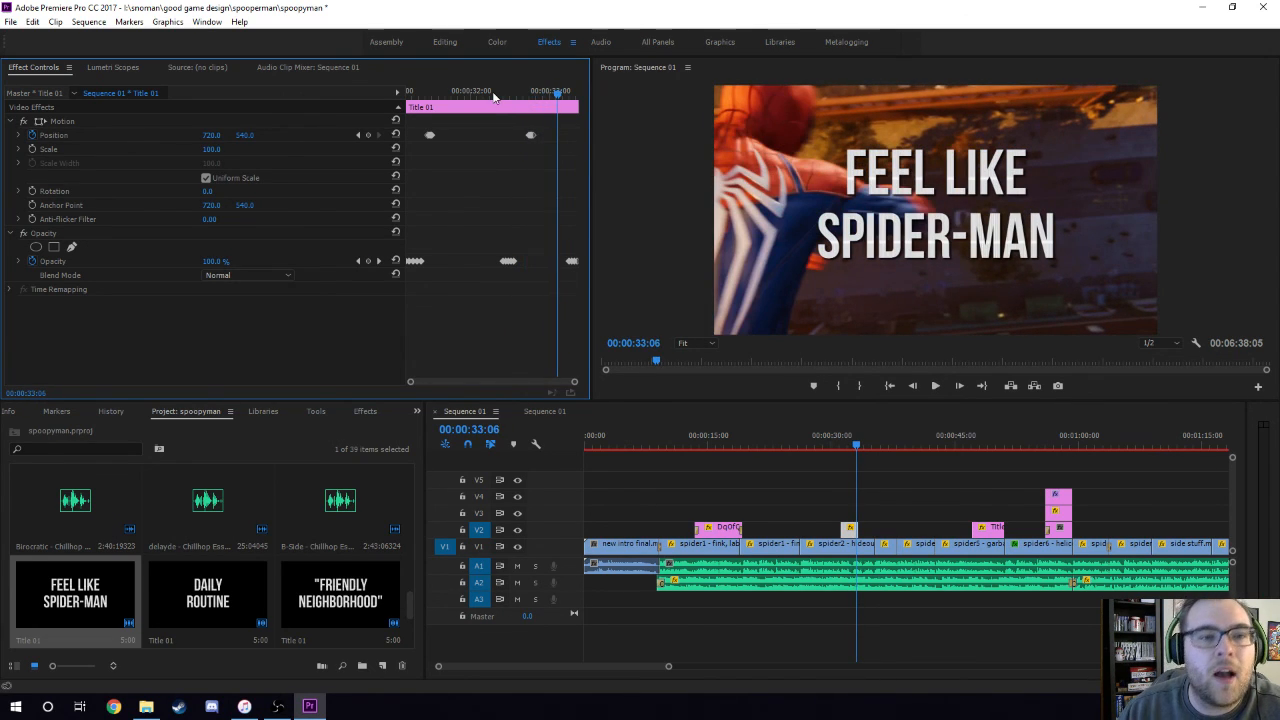
pyautogui.press('space')
pyautogui.press('space')
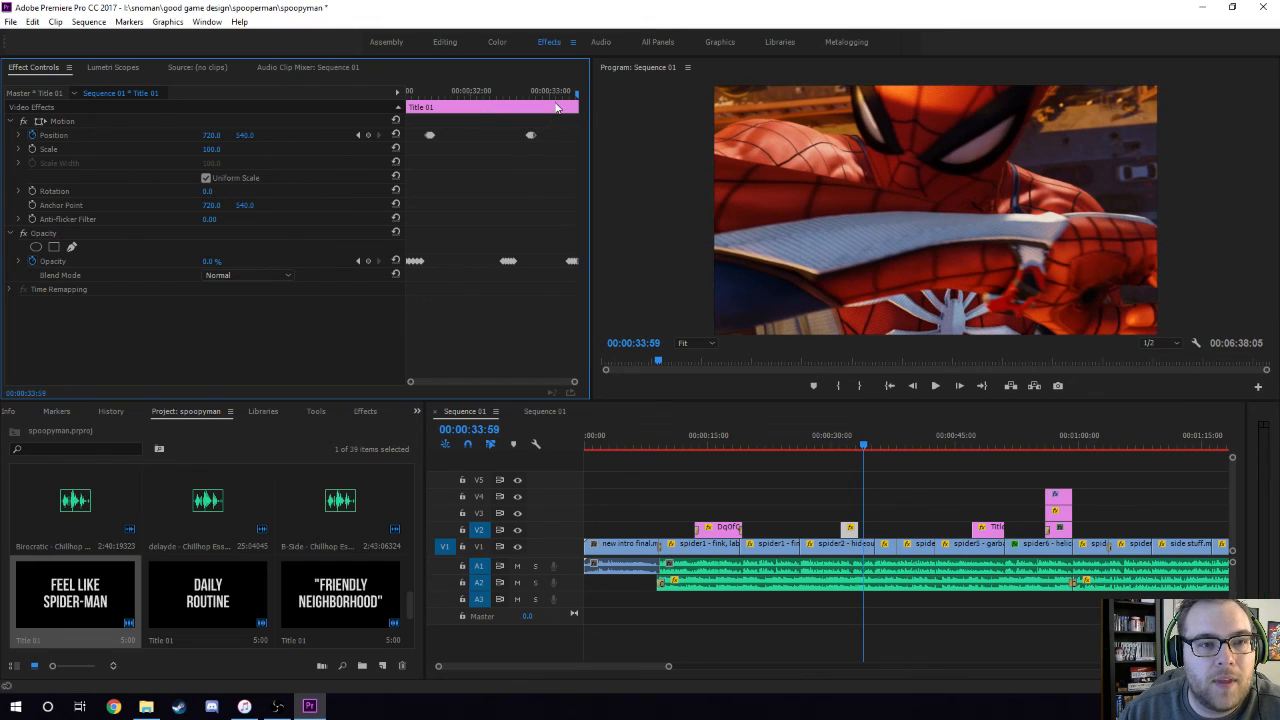
# Move the second Position keyframe group and the last two Opacity keyframe groups together to an earlier point in the title
pyautogui.moveTo(562, 96)
pyautogui.mouseDown()
pyautogui.moveTo(584, 102)
pyautogui.moveTo(560, 100)
pyautogui.mouseUp()
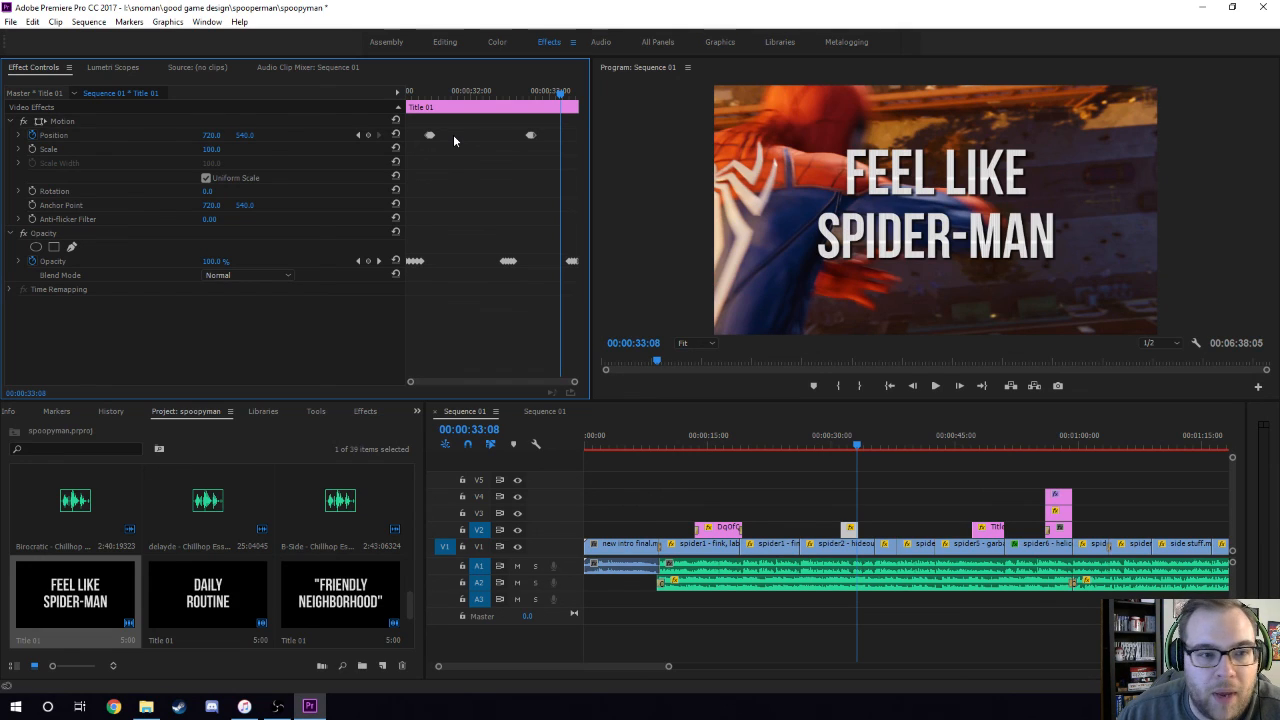
pyautogui.moveTo(473, 125); pyautogui.dragTo(572, 303)
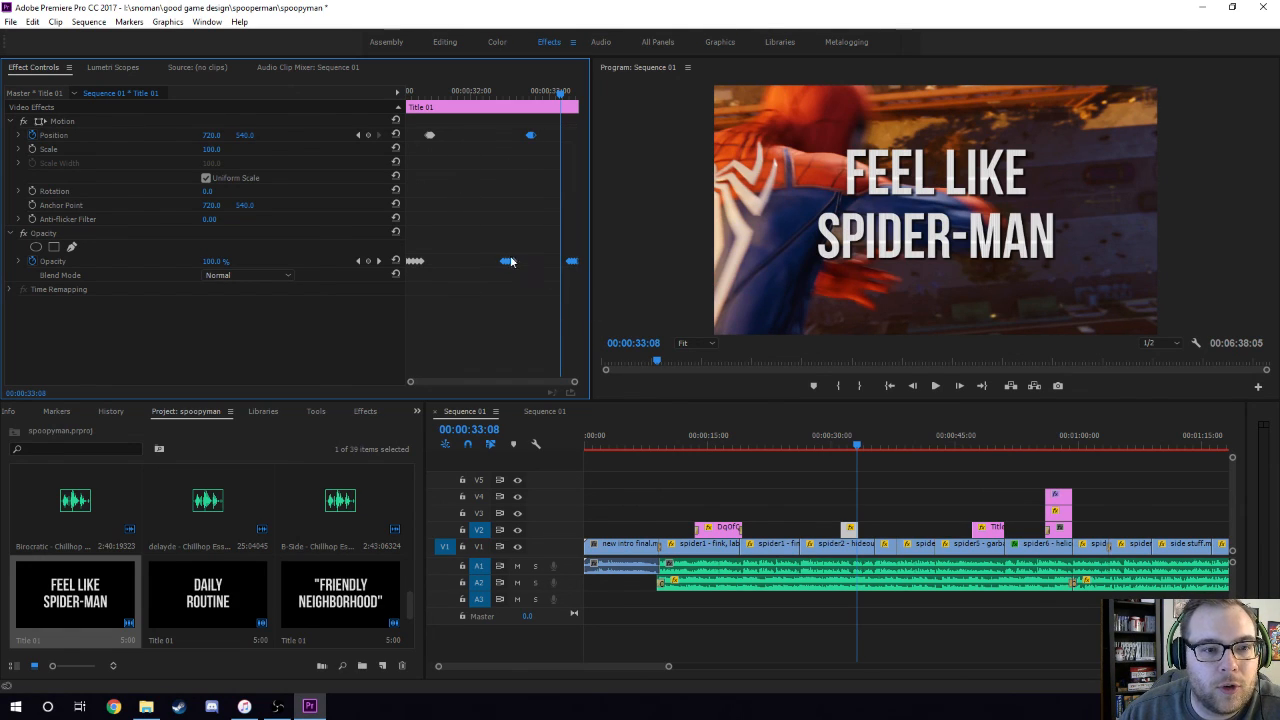
pyautogui.moveTo(508, 261)
pyautogui.mouseDown()
pyautogui.moveTo(437, 262)
pyautogui.moveTo(486, 262)
pyautogui.mouseUp()
pyautogui.click(481, 170)
# Copy both Position keyframe groups and paste them at 00:00:32:13
pyautogui.moveTo(424, 128); pyautogui.dragTo(478, 146)
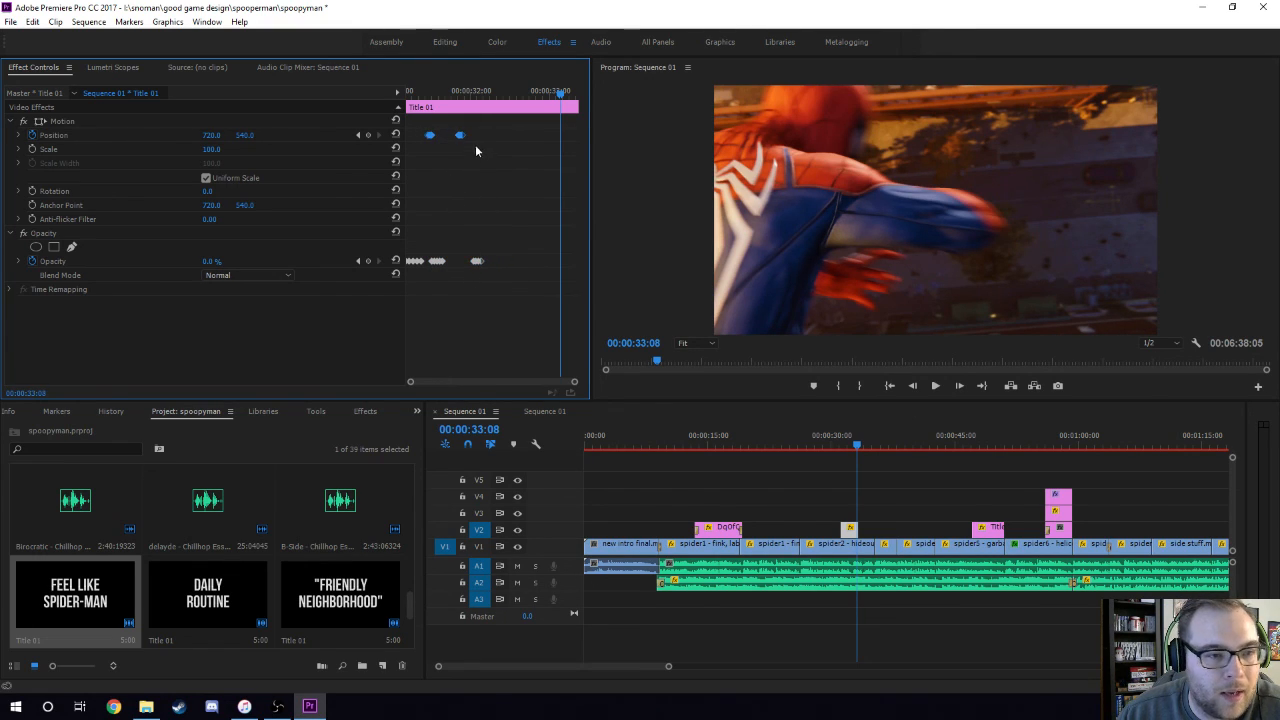
pyautogui.click(486, 92)
pyautogui.hotkey('ctrl', 'c')
pyautogui.hotkey('ctrl', 'v')
# Duplicate the last Opacity keyframe group further along the title, then play the title from its first frame at 00:00:31:11
pyautogui.click(477, 261)
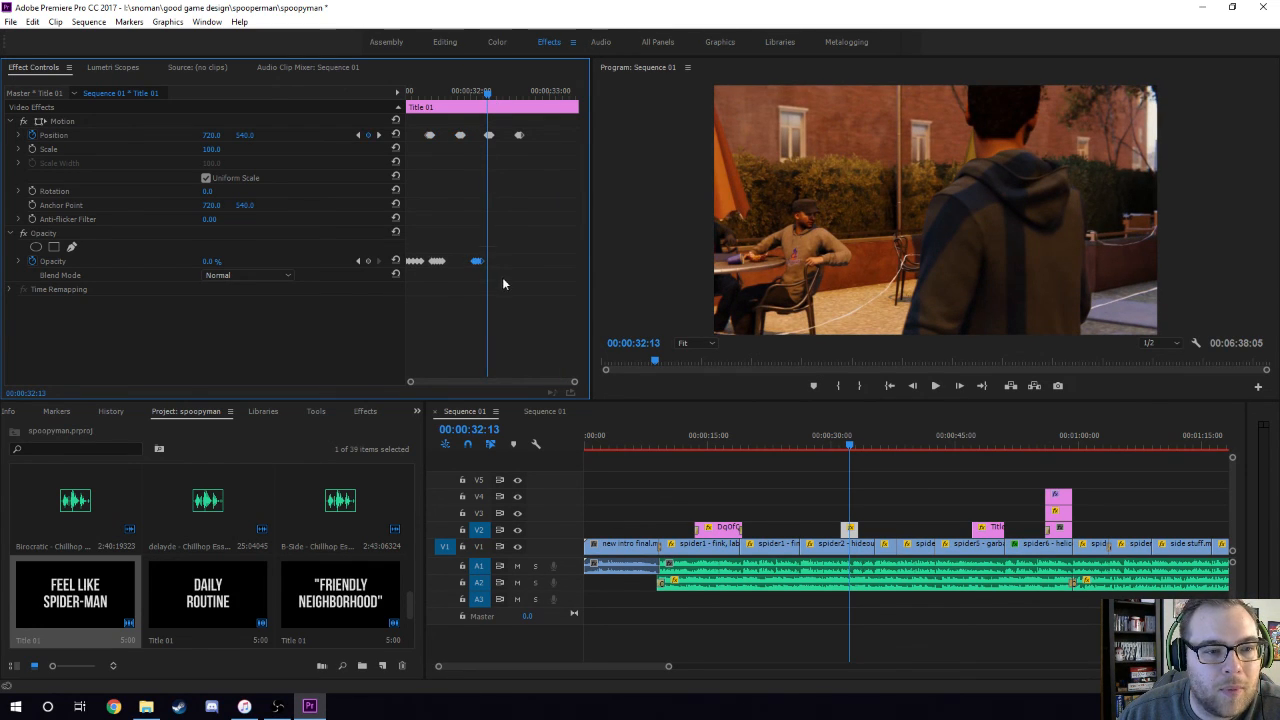
pyautogui.moveTo(498, 91); pyautogui.dragTo(344, 94)
pyautogui.hotkey('ctrl', 'v')
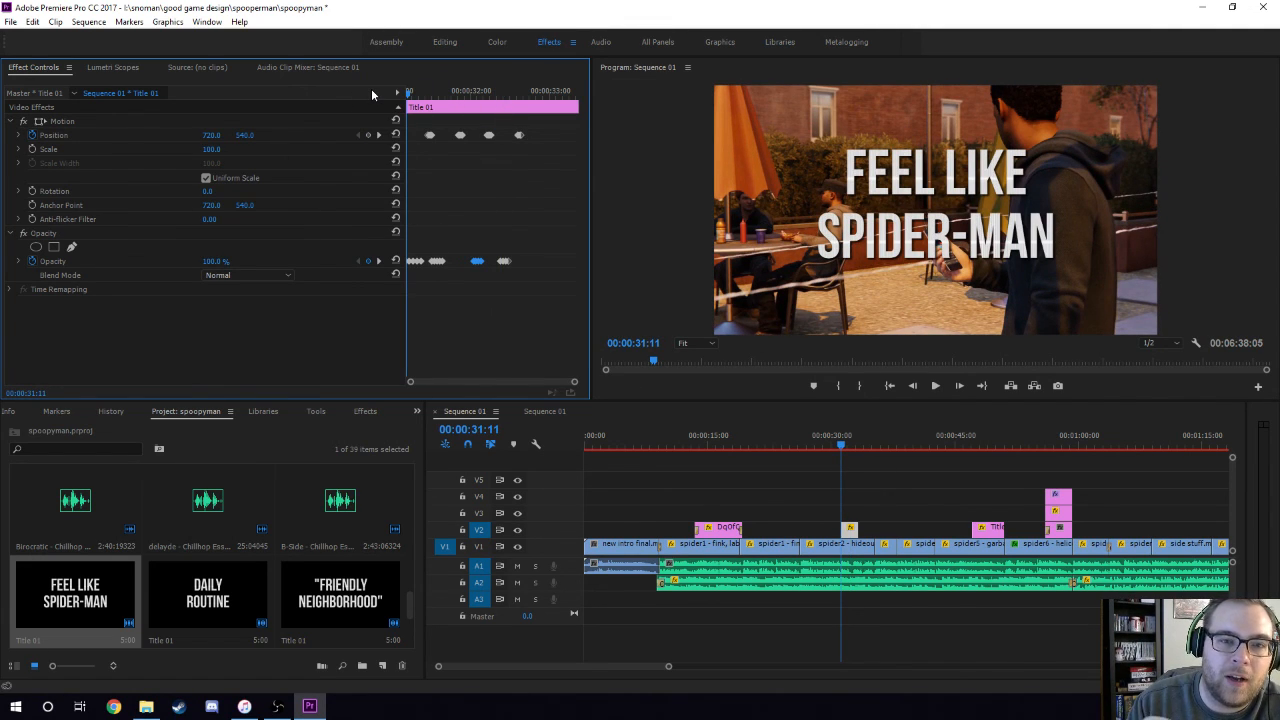
pyautogui.press('space')
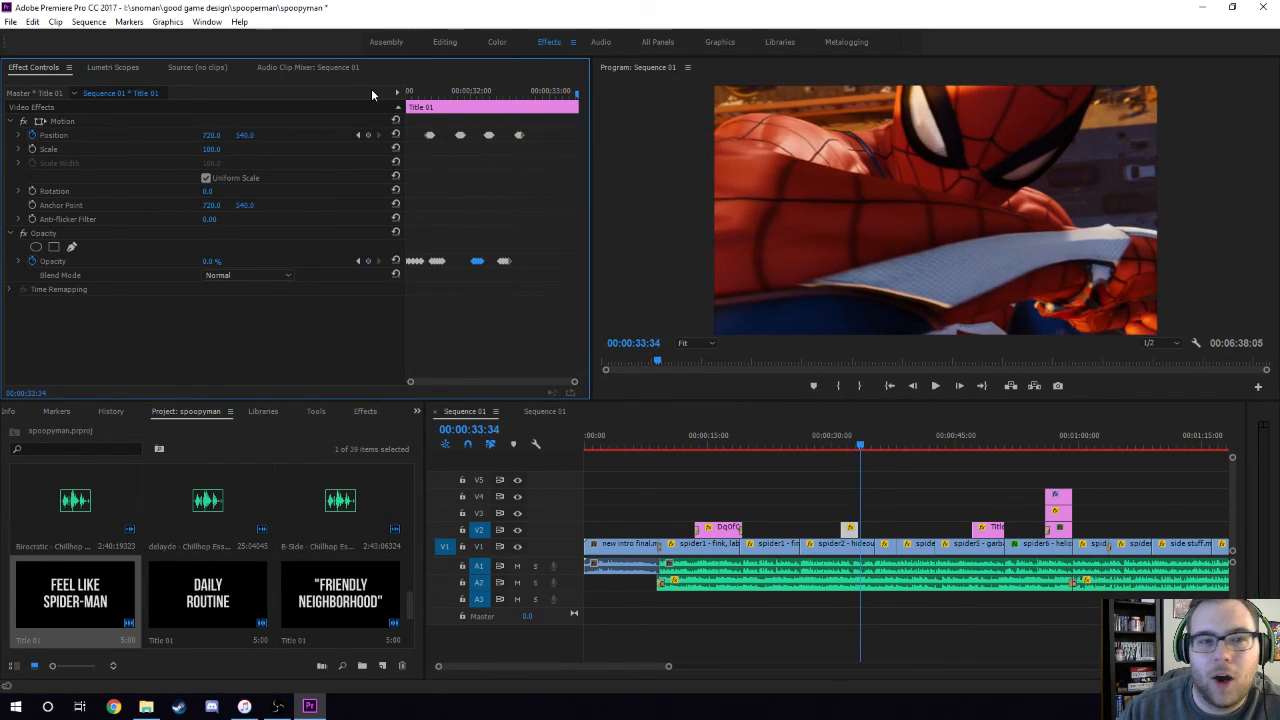
pyautogui.press('space')
# Undo the keyframe moves and pasted copies, then scrub through the title up to 00:00:33:06
pyautogui.click(484, 262)
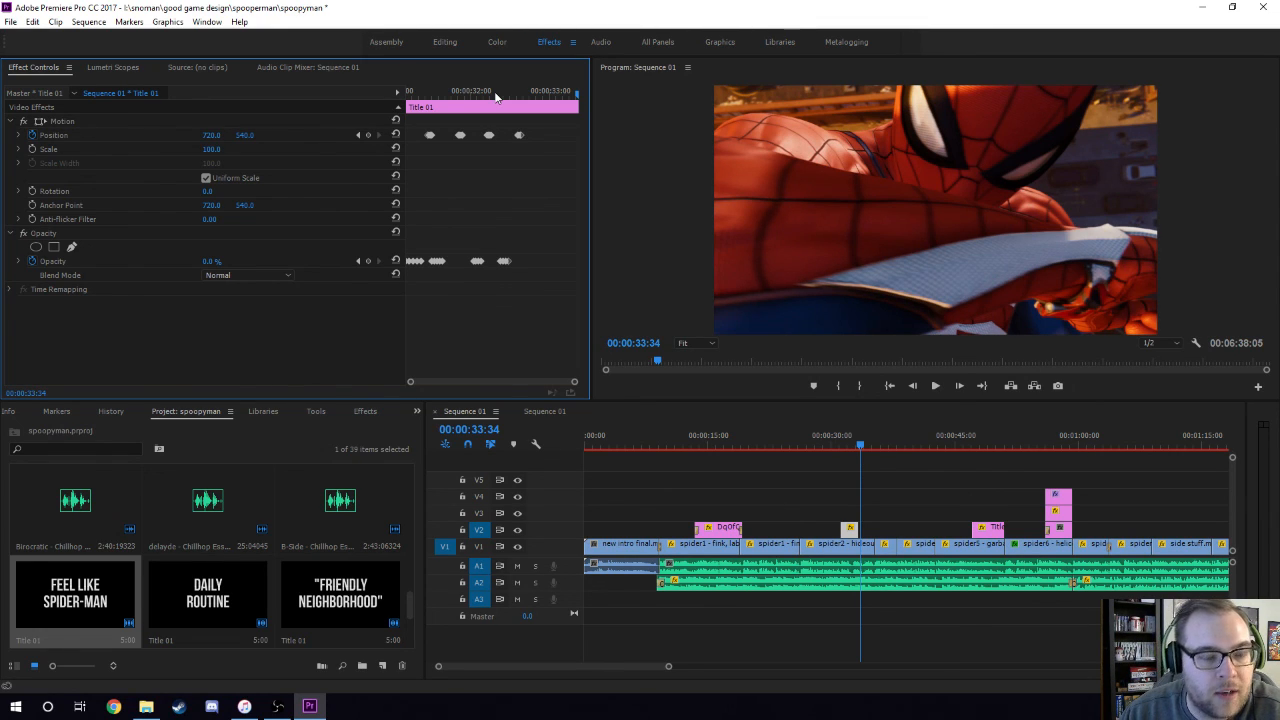
pyautogui.hotkey('ctrl', 'z')
pyautogui.hotkey('ctrl', 'z')
pyautogui.hotkey('ctrl', 'z')
pyautogui.hotkey('ctrl', 'z')
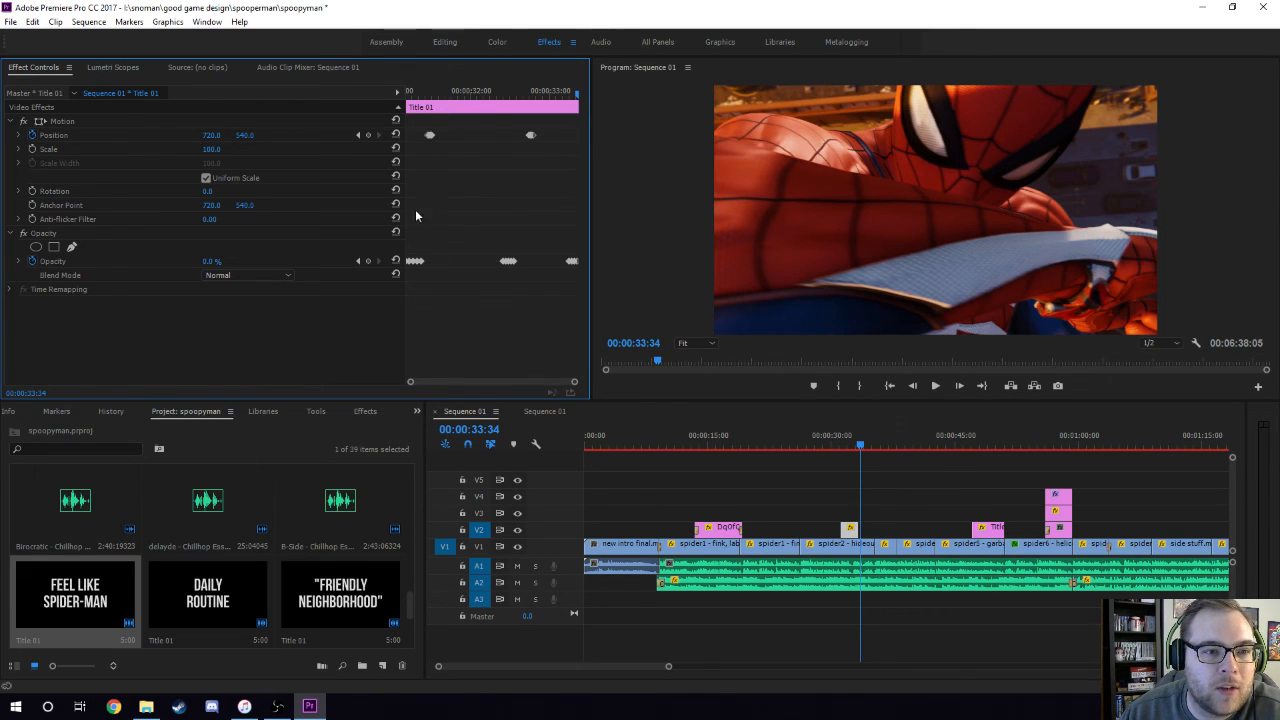
pyautogui.click(421, 93)
pyautogui.moveTo(423, 103); pyautogui.dragTo(562, 148)
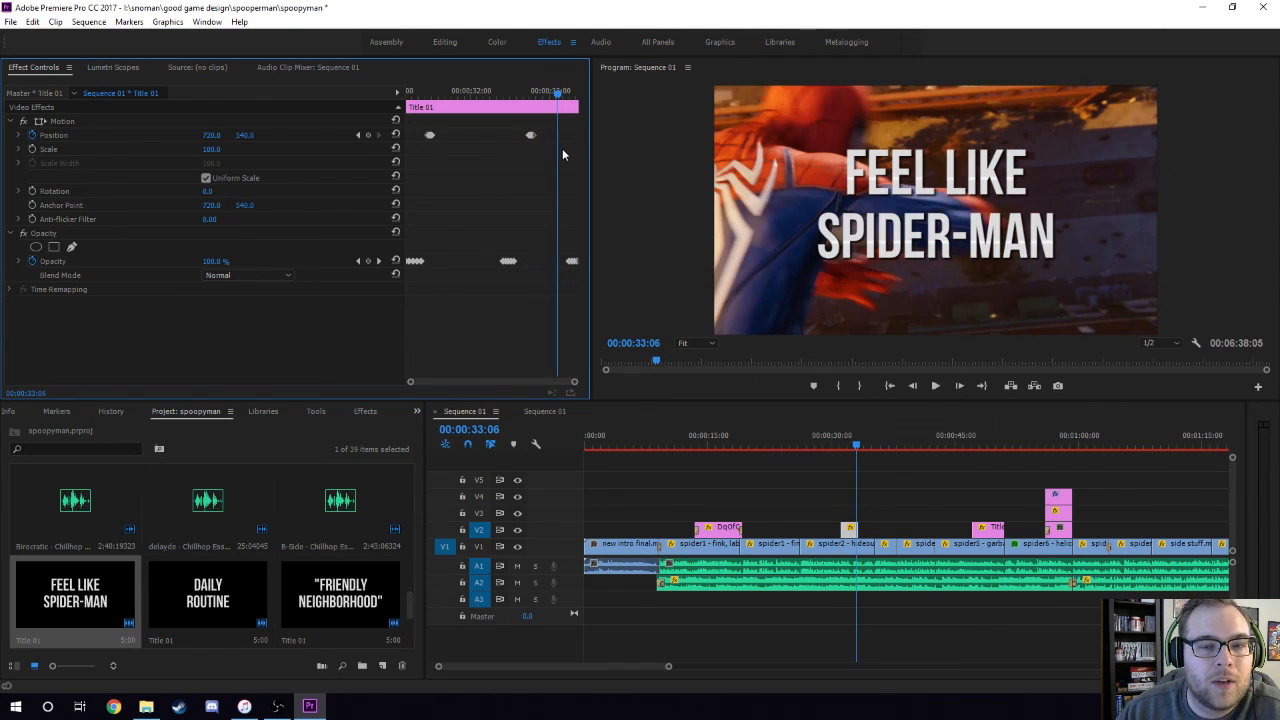
# Select the "Attention to Detail" title and play its animation from its first frame at 00:00:47:11
pyautogui.click(982, 435)
pyautogui.click(988, 528)
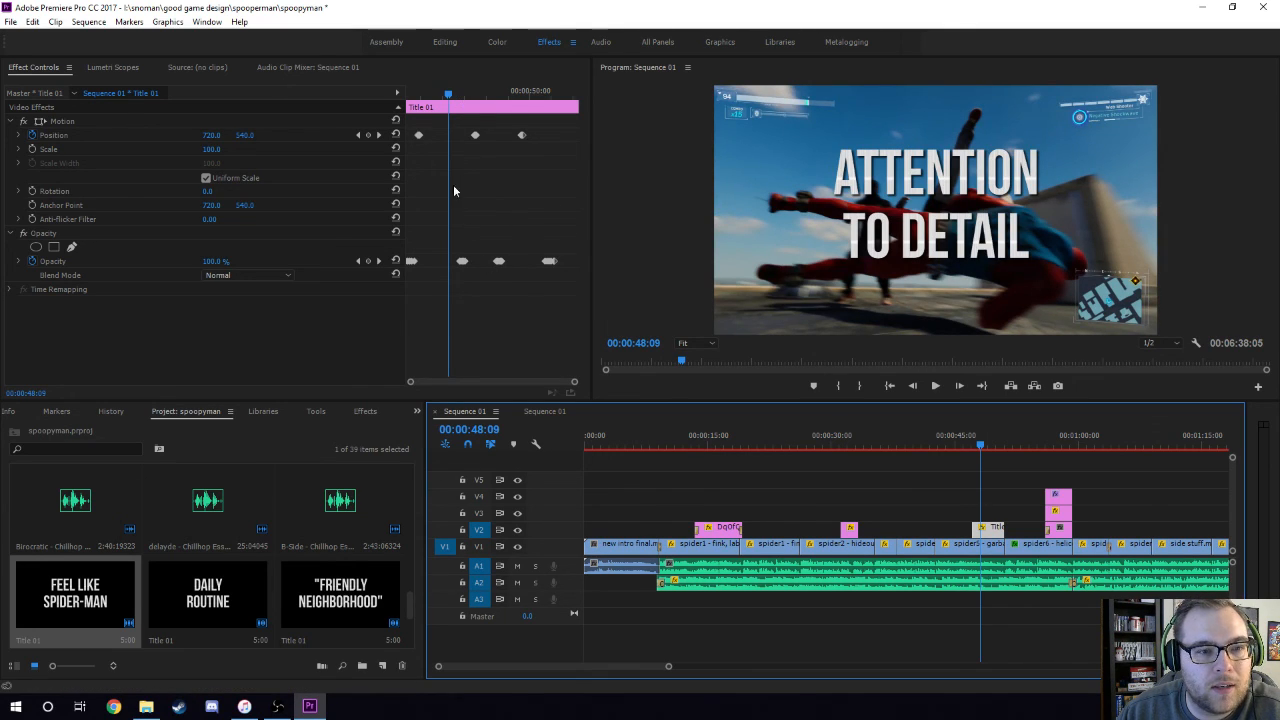
pyautogui.moveTo(450, 96); pyautogui.dragTo(409, 96)
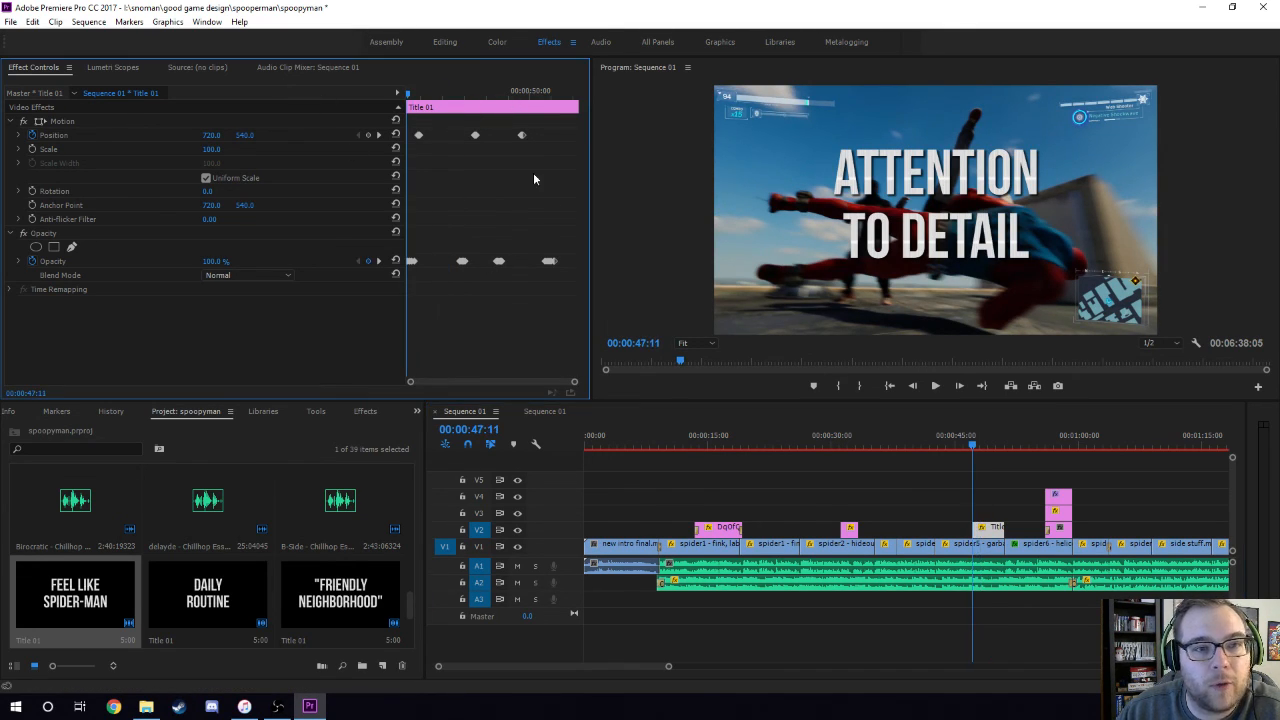
pyautogui.press('space')
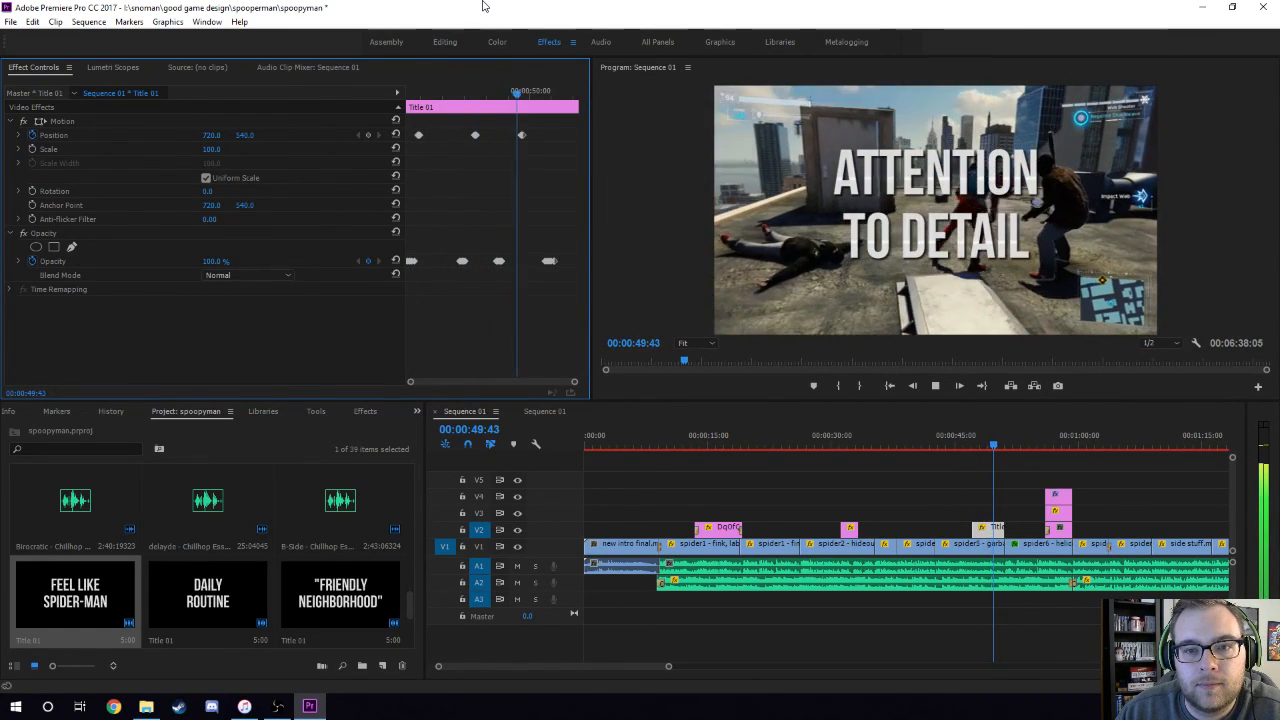
pyautogui.press('space')
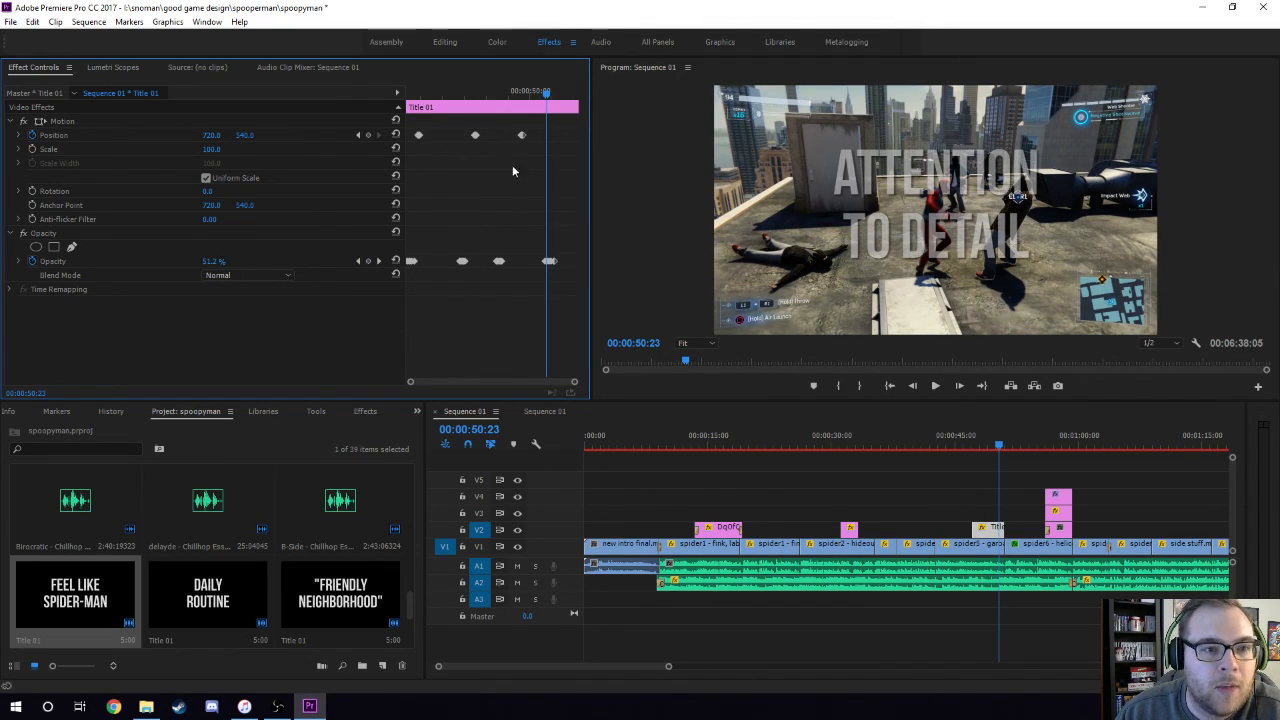
# Shift the third Opacity keyframe group later to about 00:00:49:52 and the last Position group earlier, then replay the title
pyautogui.moveTo(499, 261); pyautogui.dragTo(526, 263)
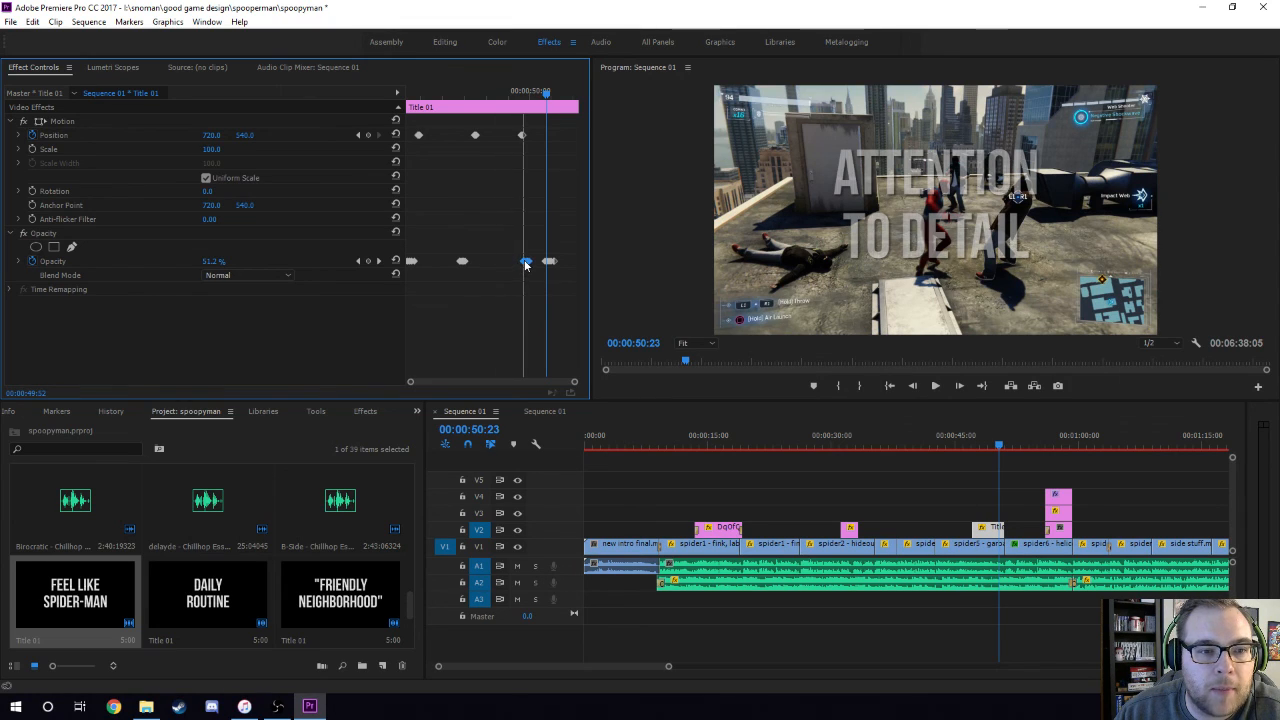
pyautogui.moveTo(521, 135); pyautogui.dragTo(502, 141)
pyautogui.click(463, 94)
pyautogui.press('space')
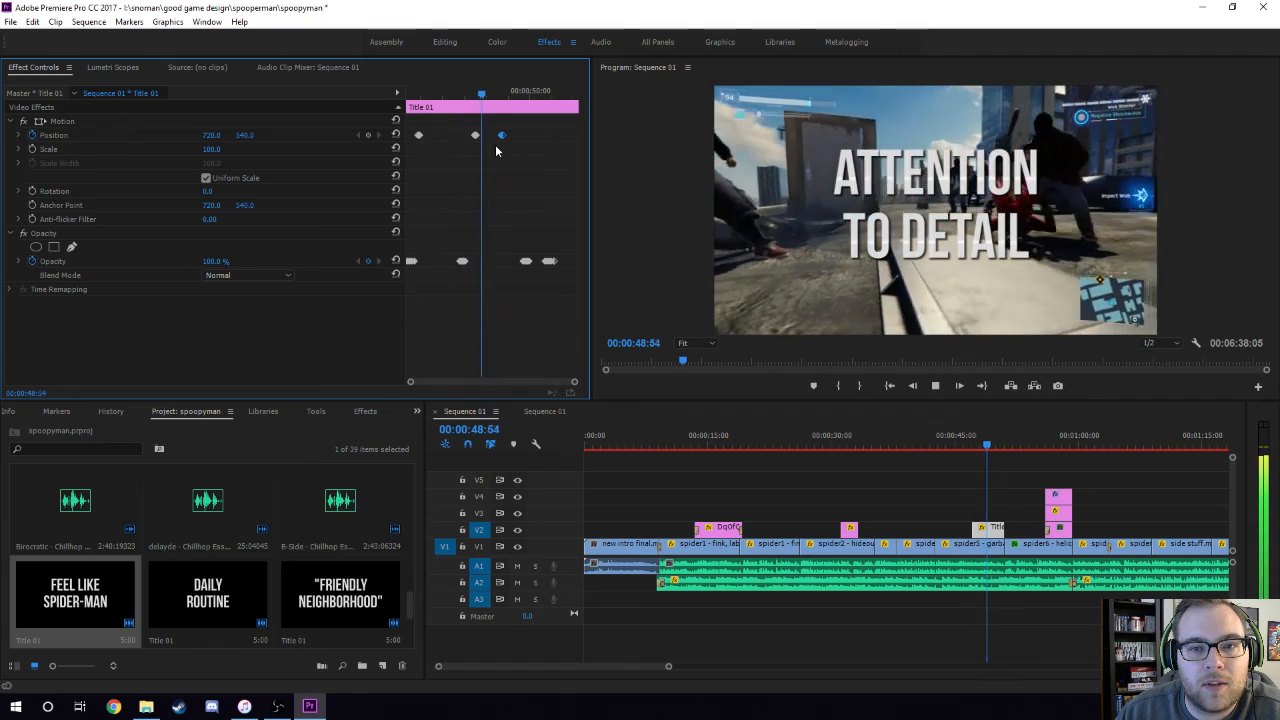
pyautogui.press('space')
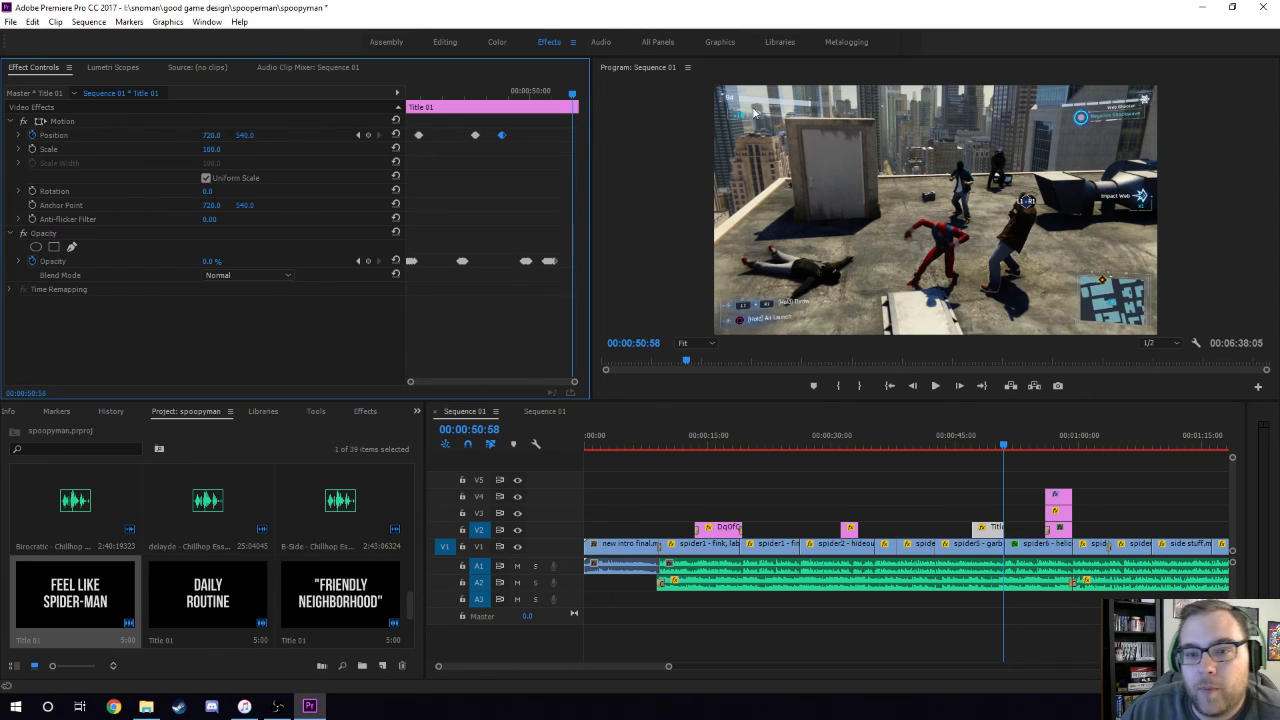
# View the "Daily Routine" title at 00:00:58:36, then the end slate near the sequence's end at 00:06:28:35
pyautogui.click(1068, 438)
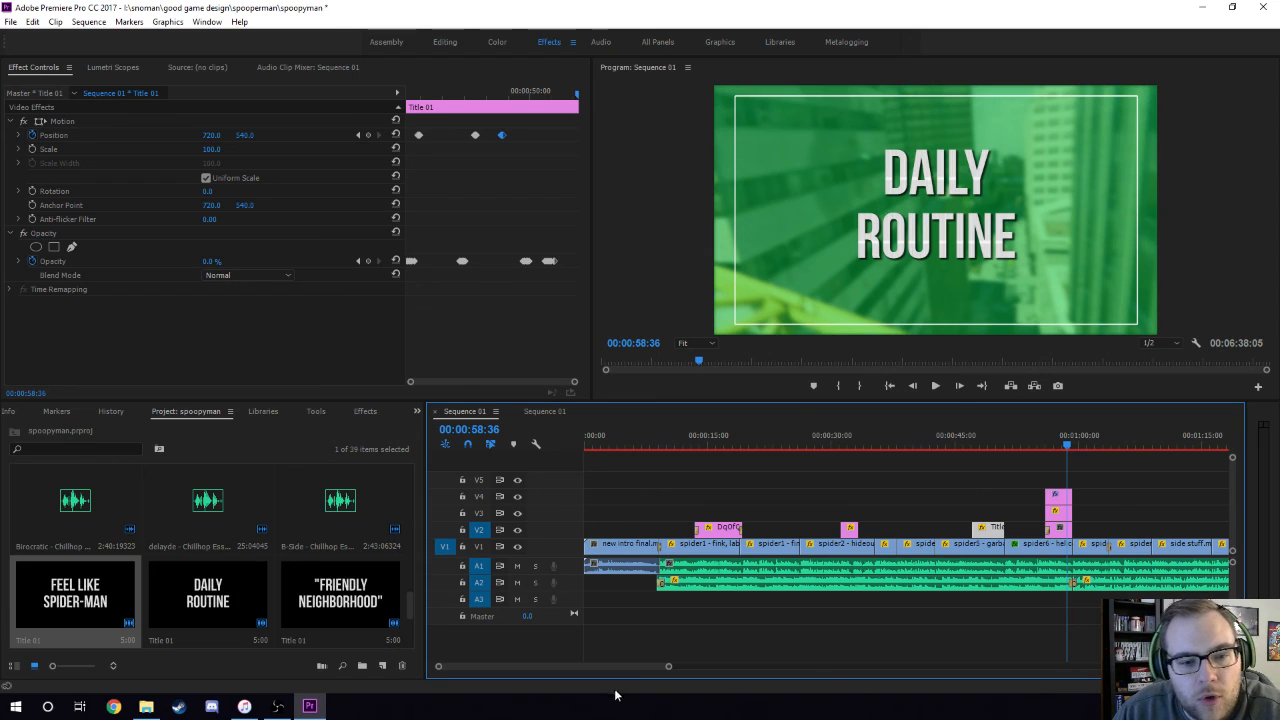
pyautogui.moveTo(613, 673); pyautogui.dragTo(839, 663)
pyautogui.click(767, 452)
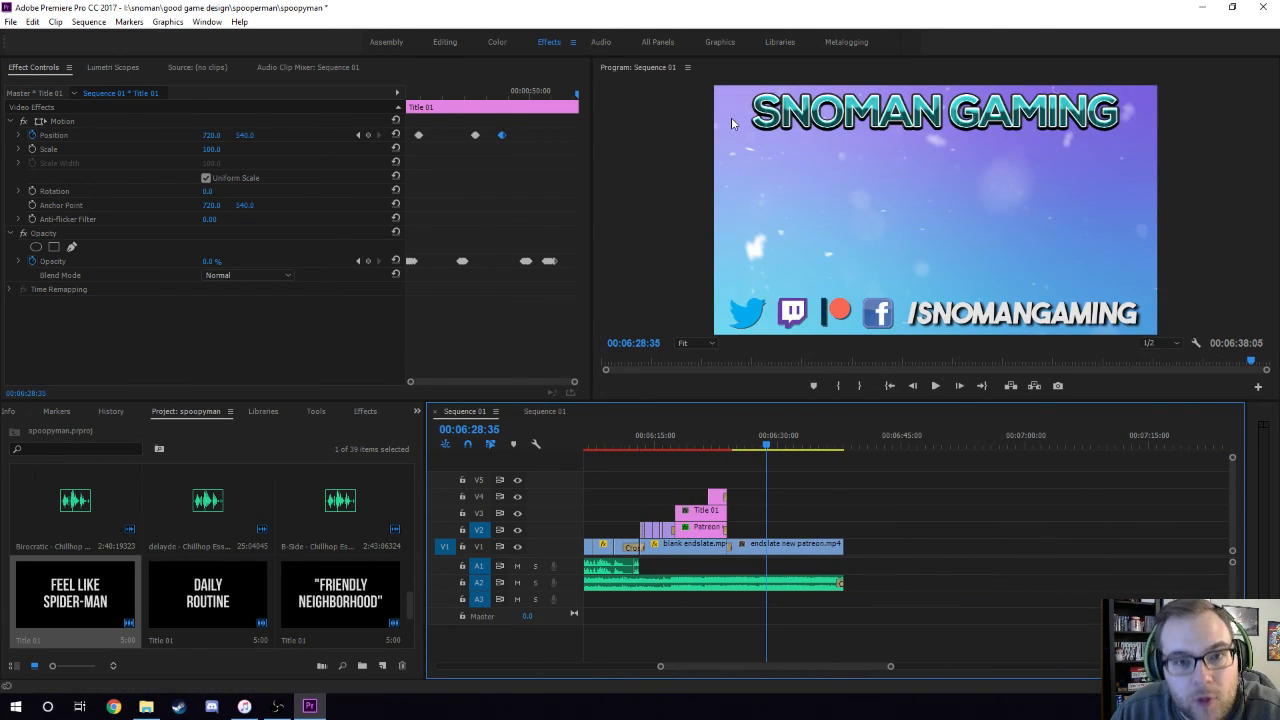